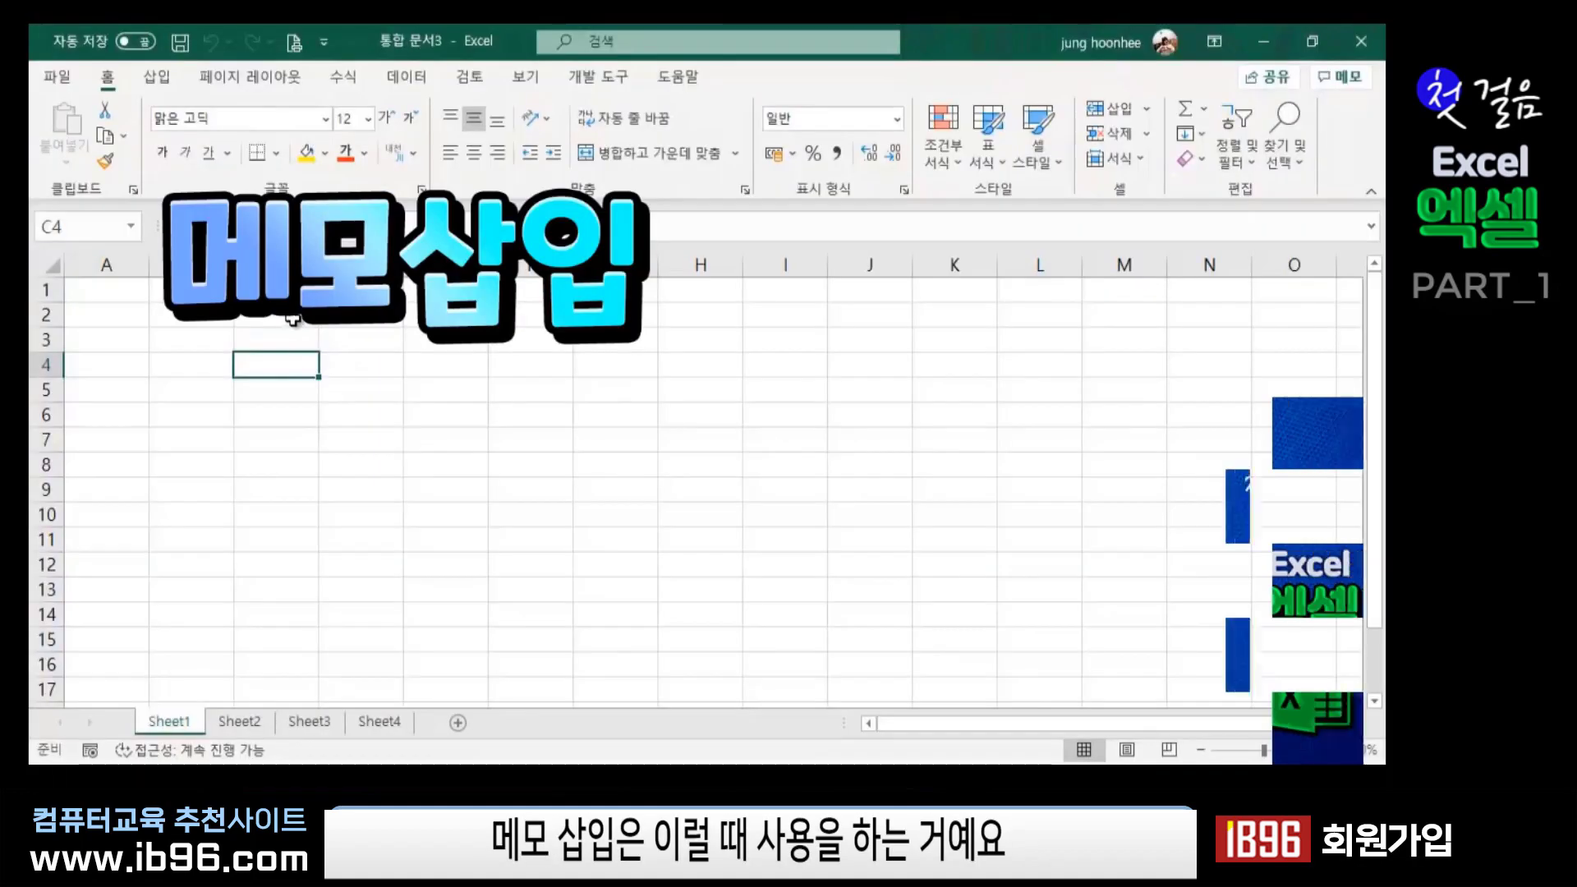
- Enter the column headers 분기 in C4 and 매출액 in D4
left_click(448, 465)
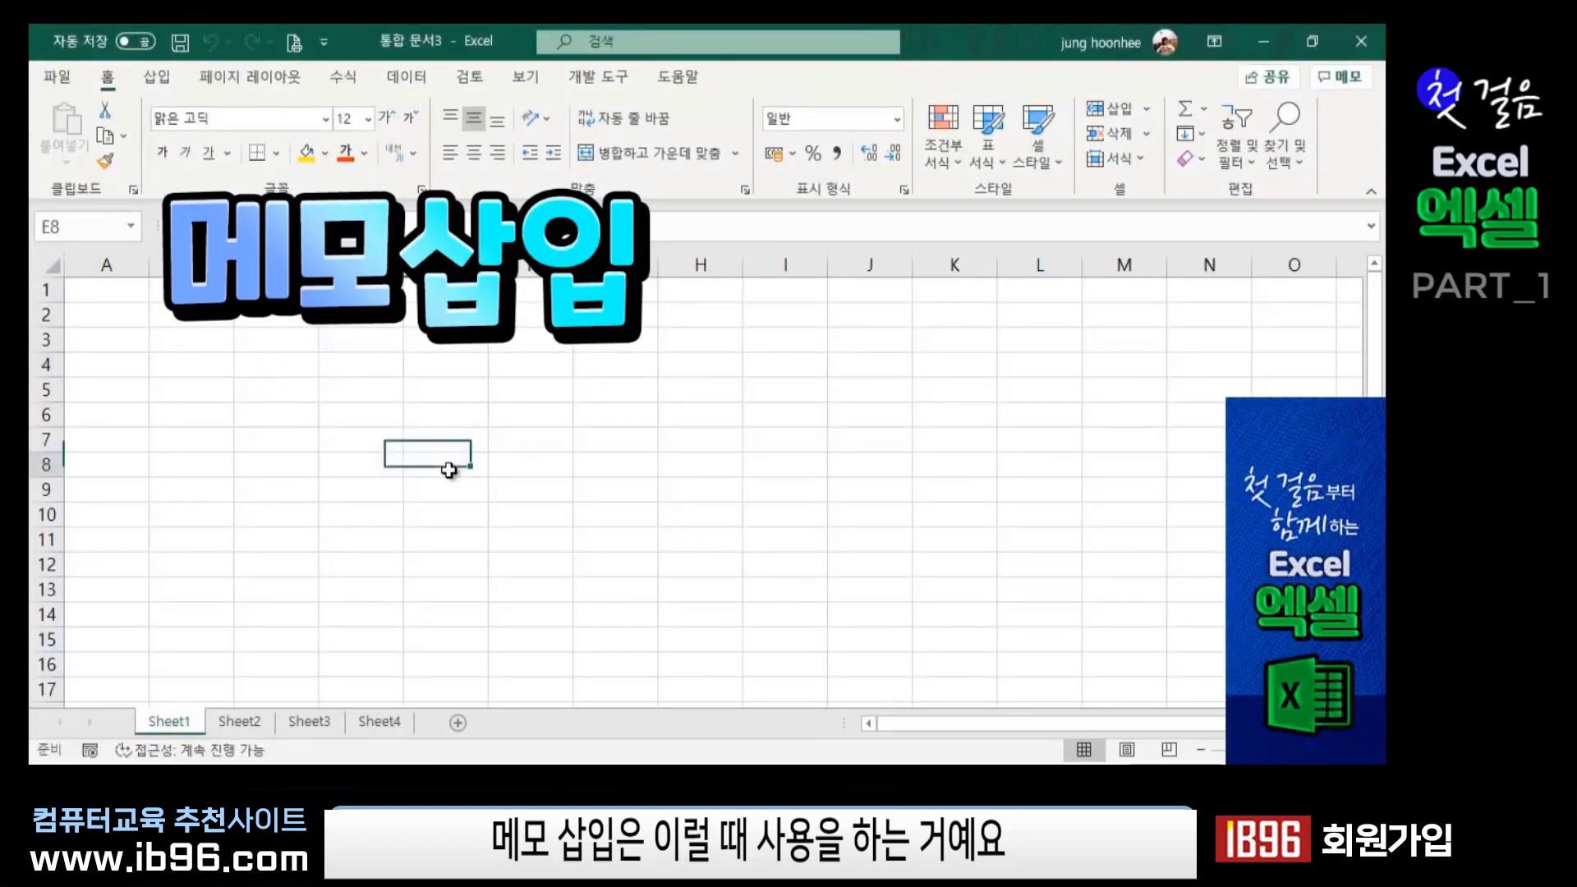
scroll(345, 448, "up", 2)
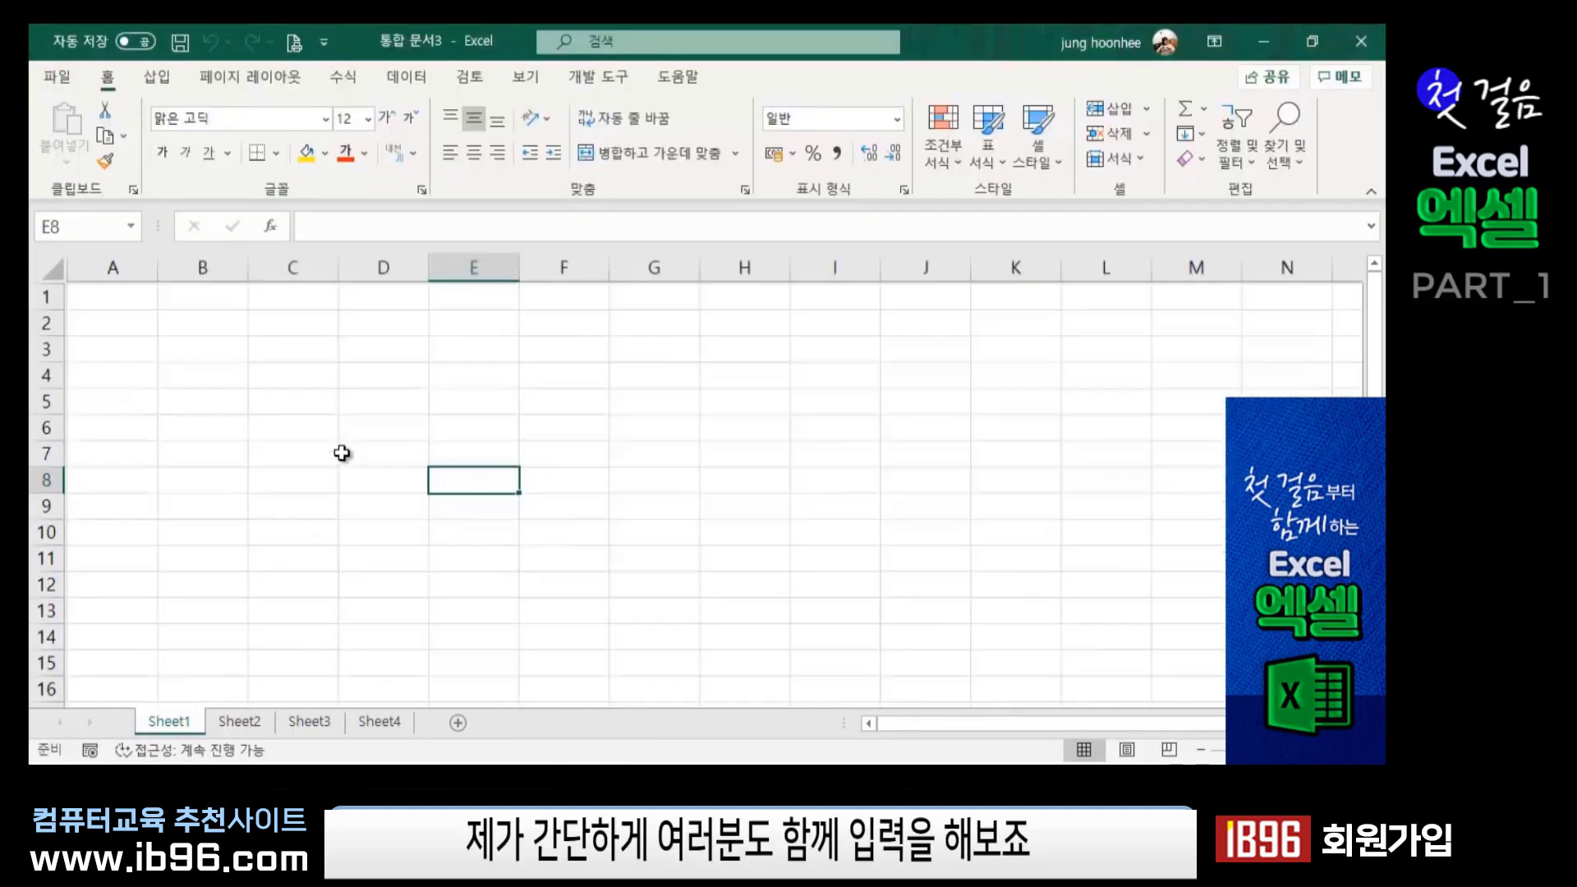
left_click(364, 411)
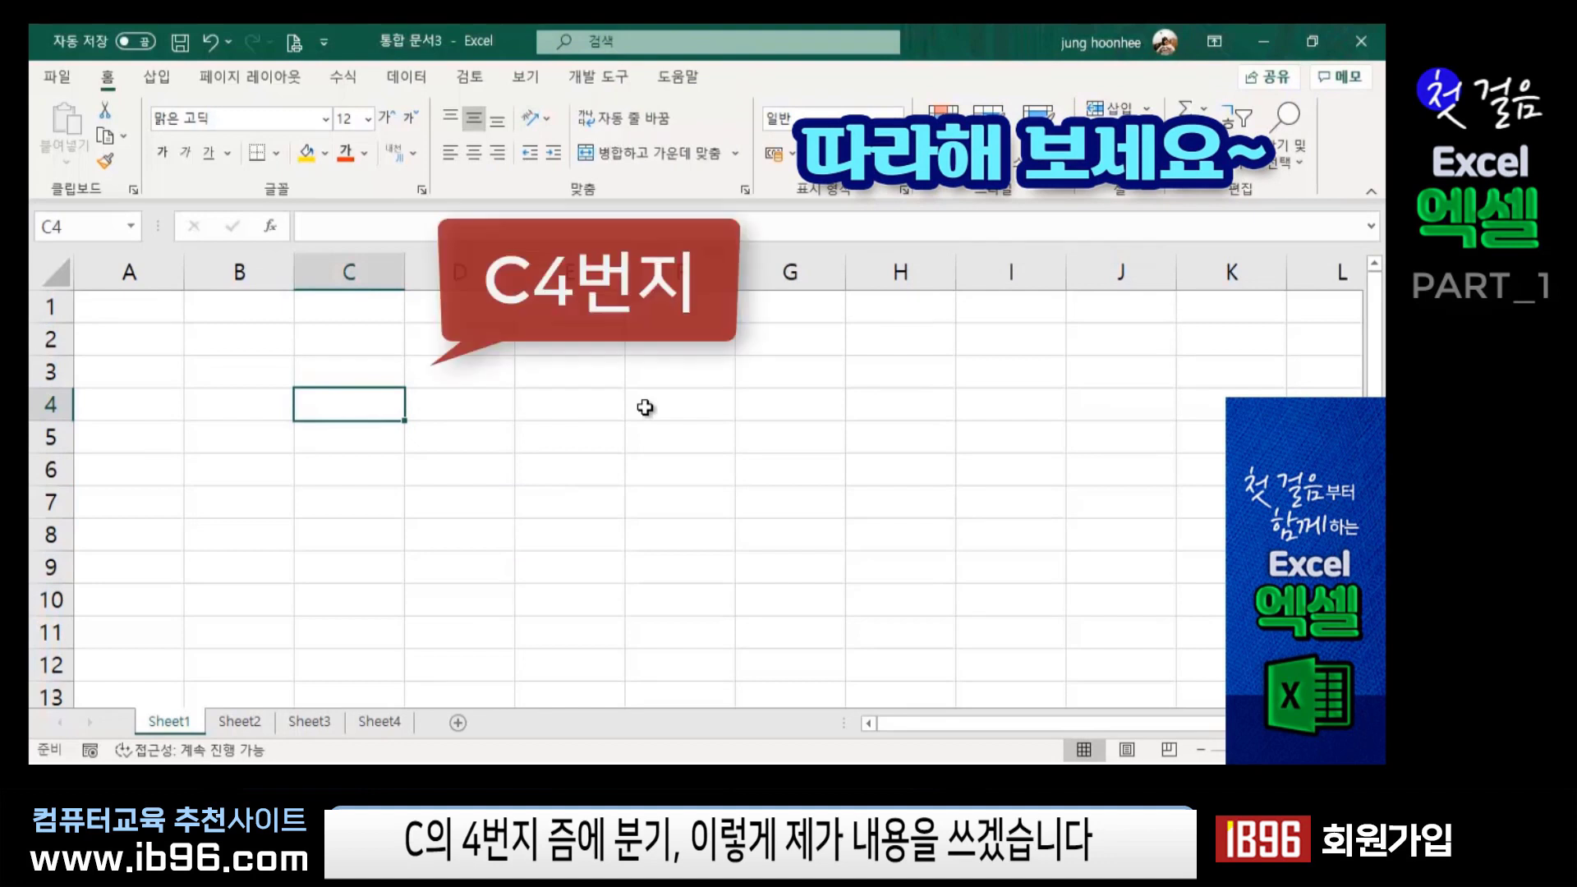
type("ㅂ")
type("분")
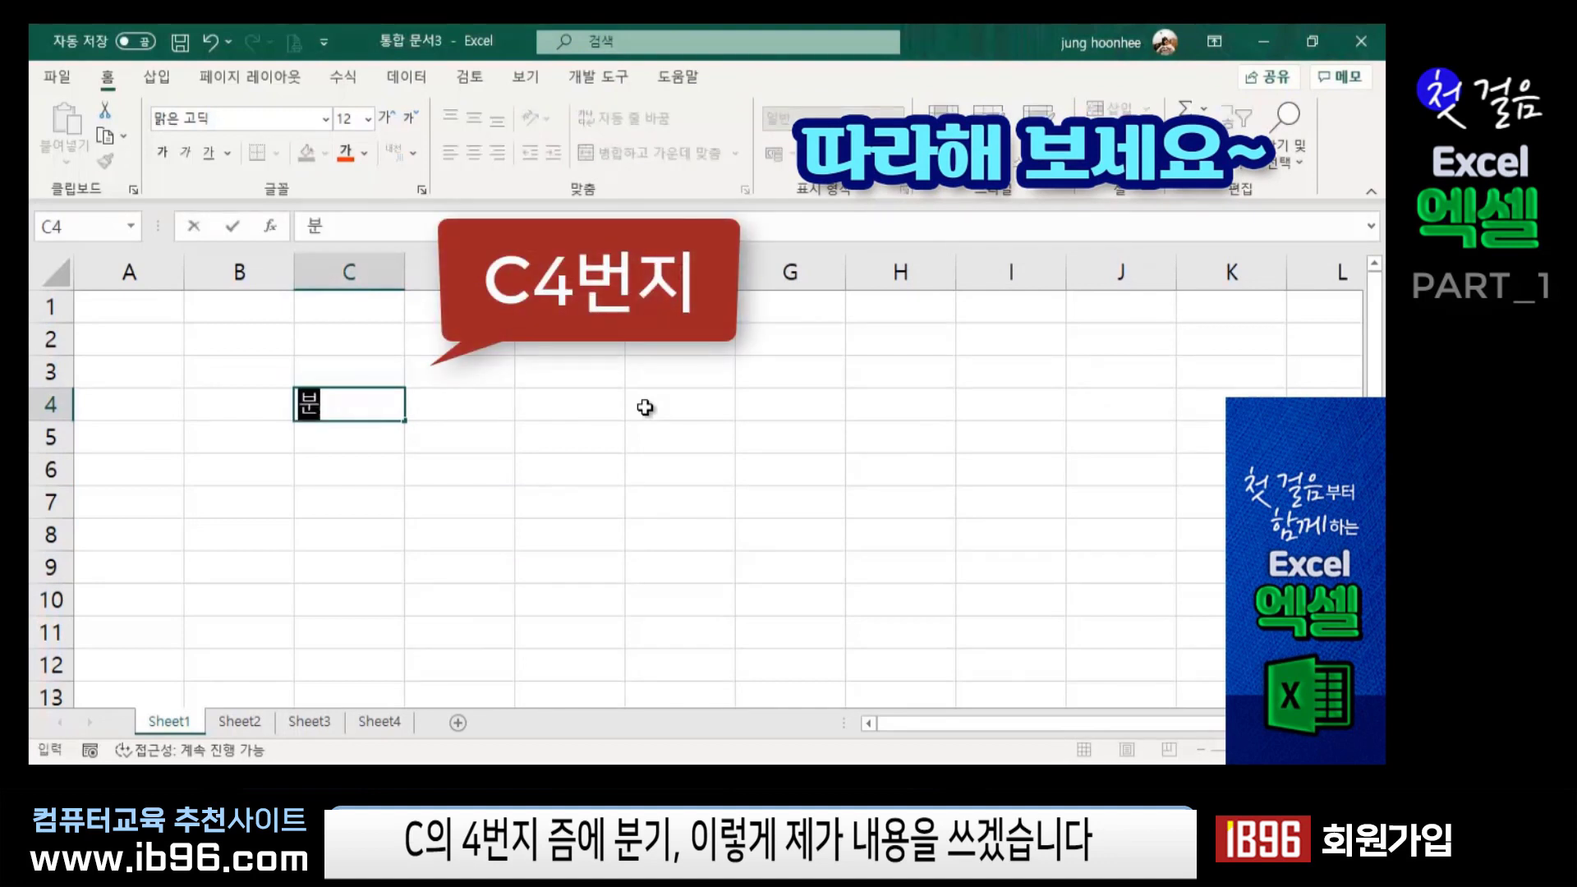
type("기")
key("Tab")
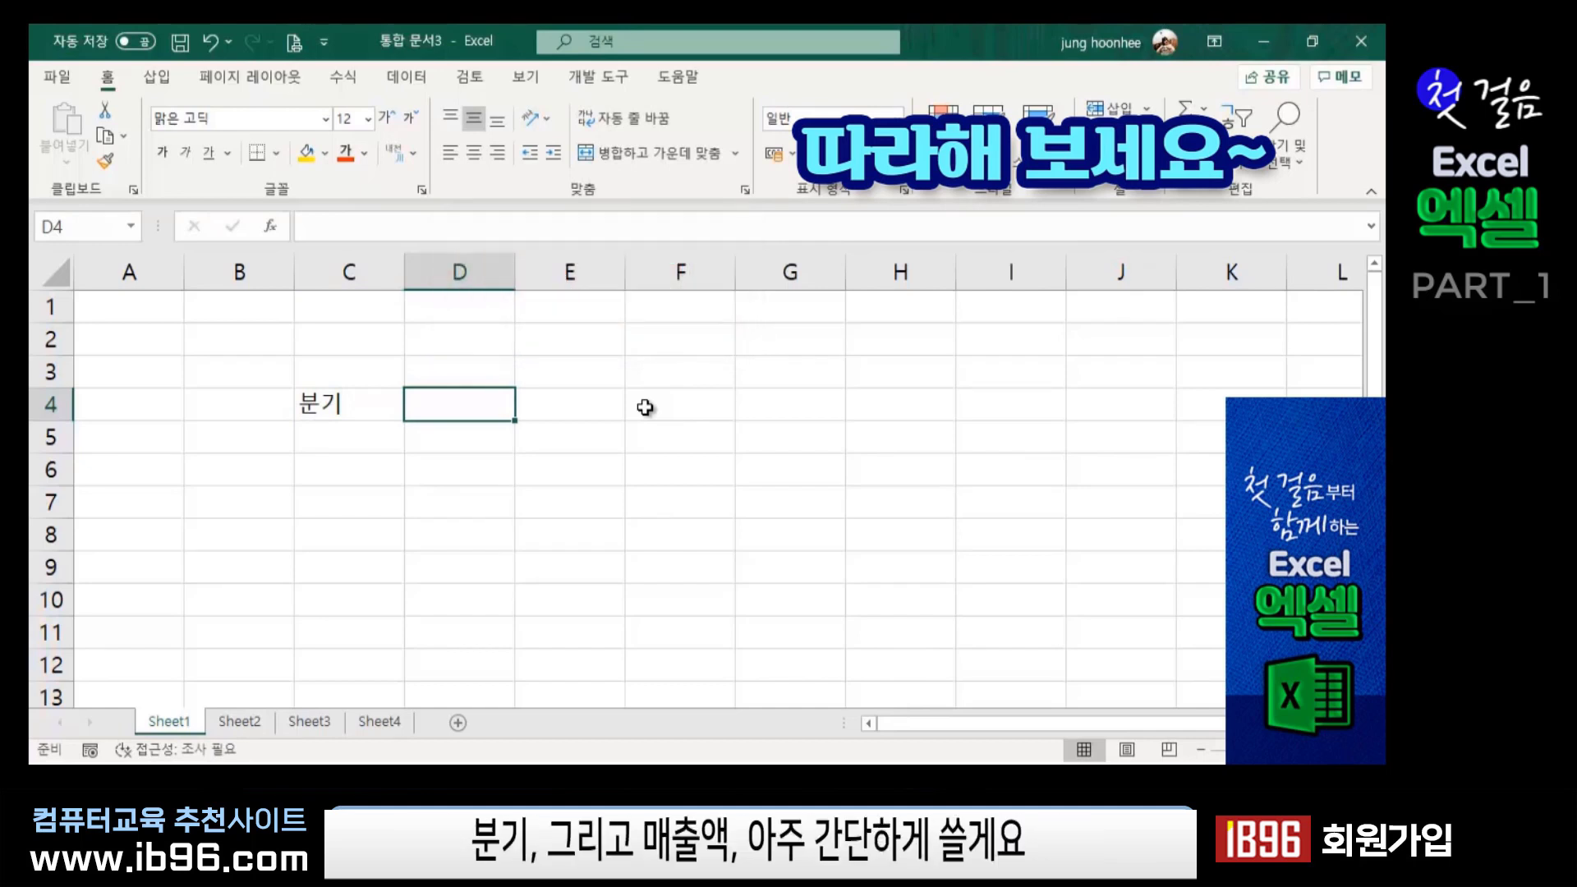
type("매출")
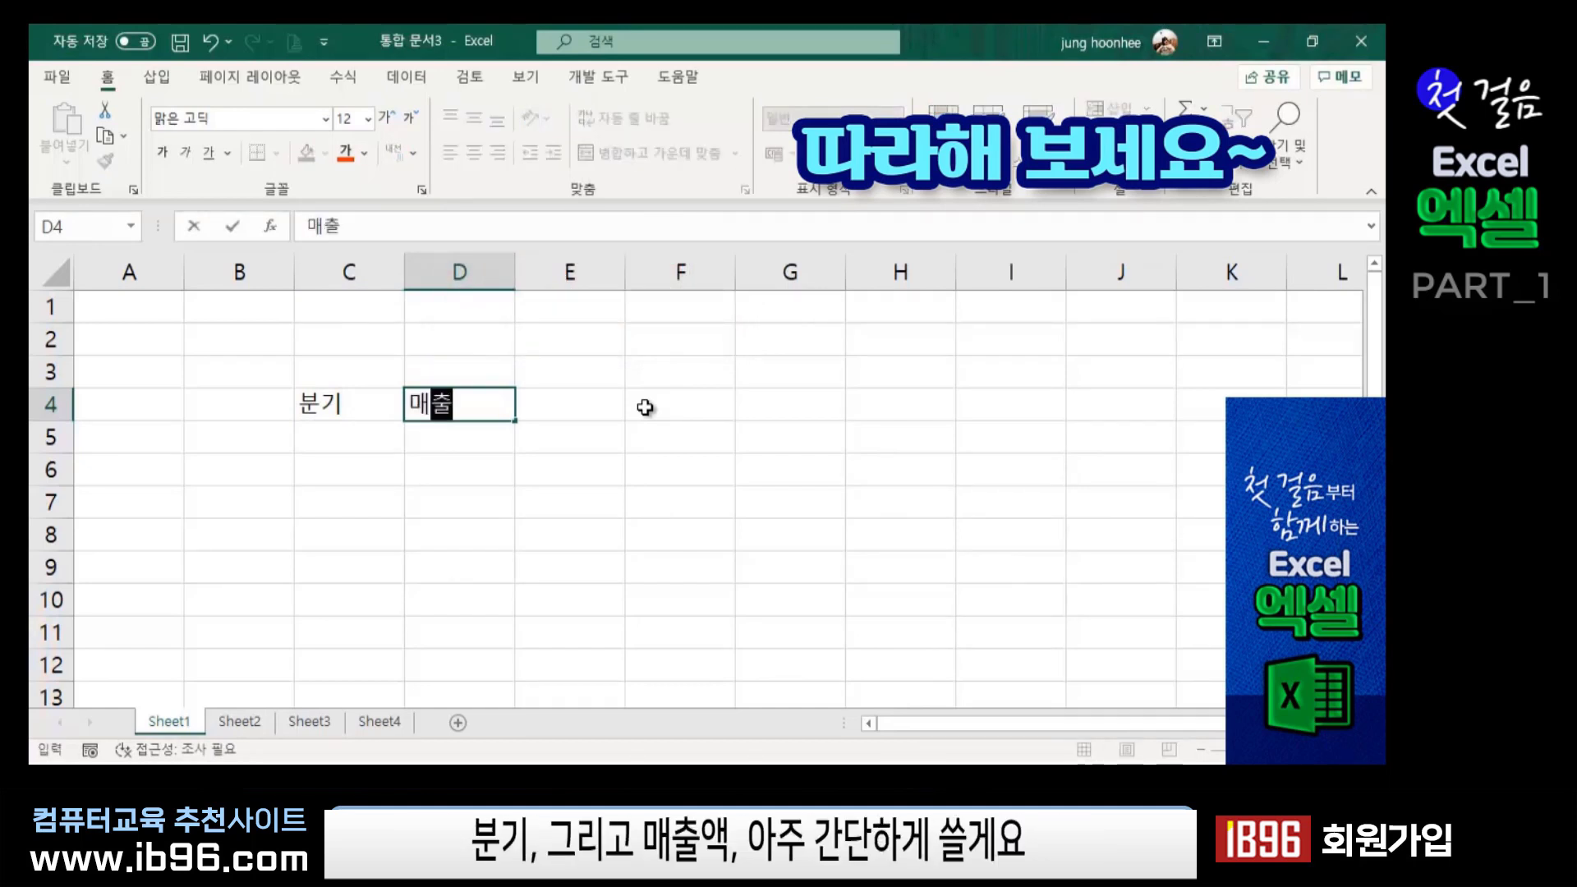
type("액")
key("Return")
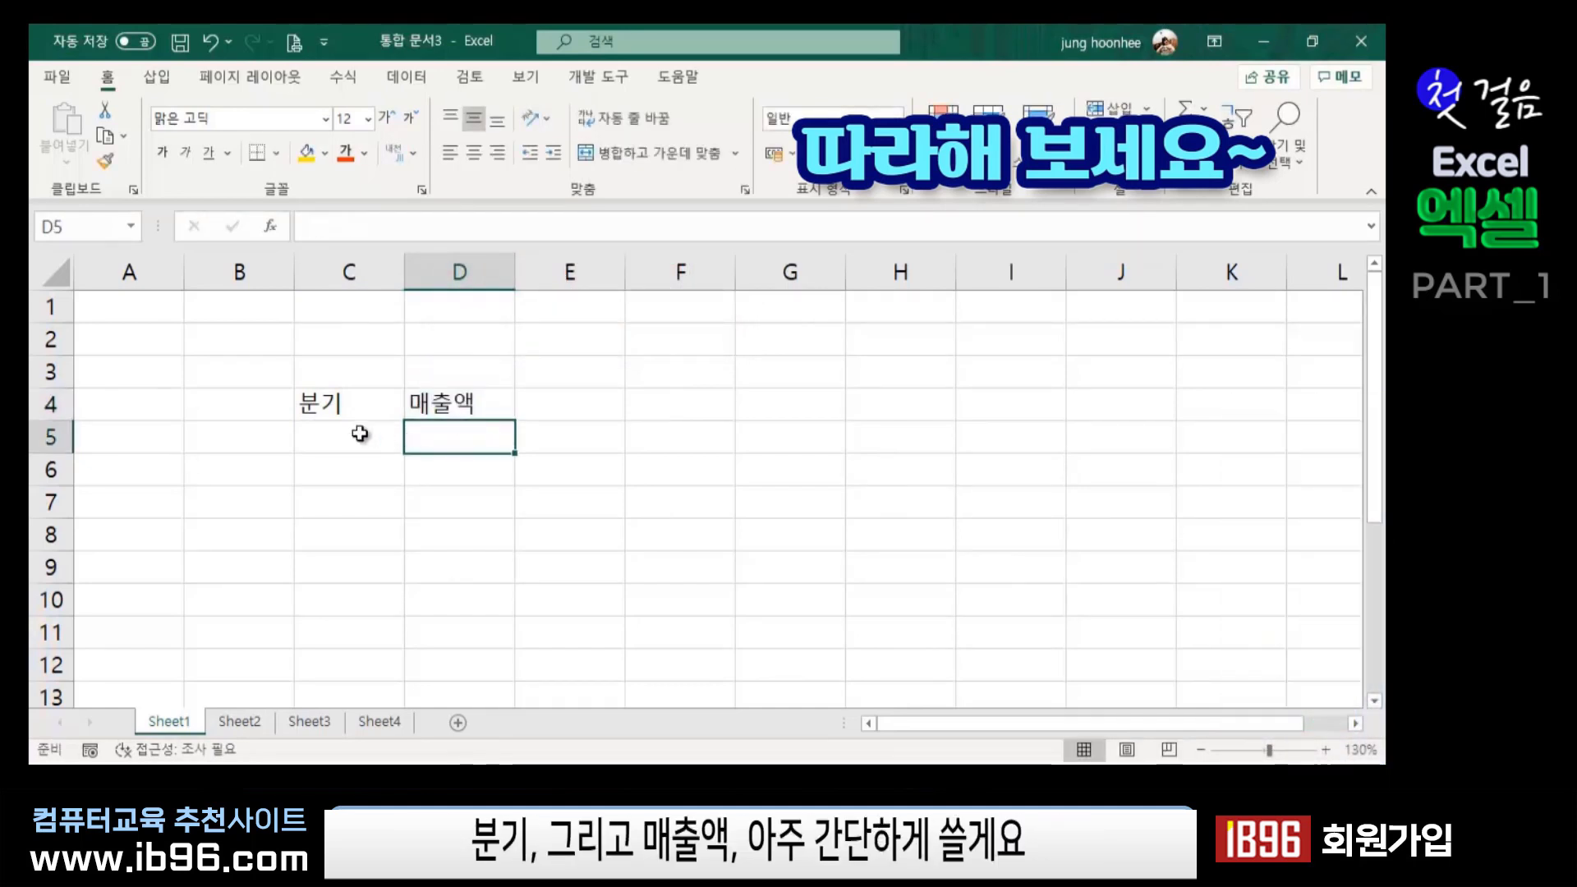
- Type 1사분기 in C5 and fill it down to 4사분기 in C8
left_click(362, 435)
type("1")
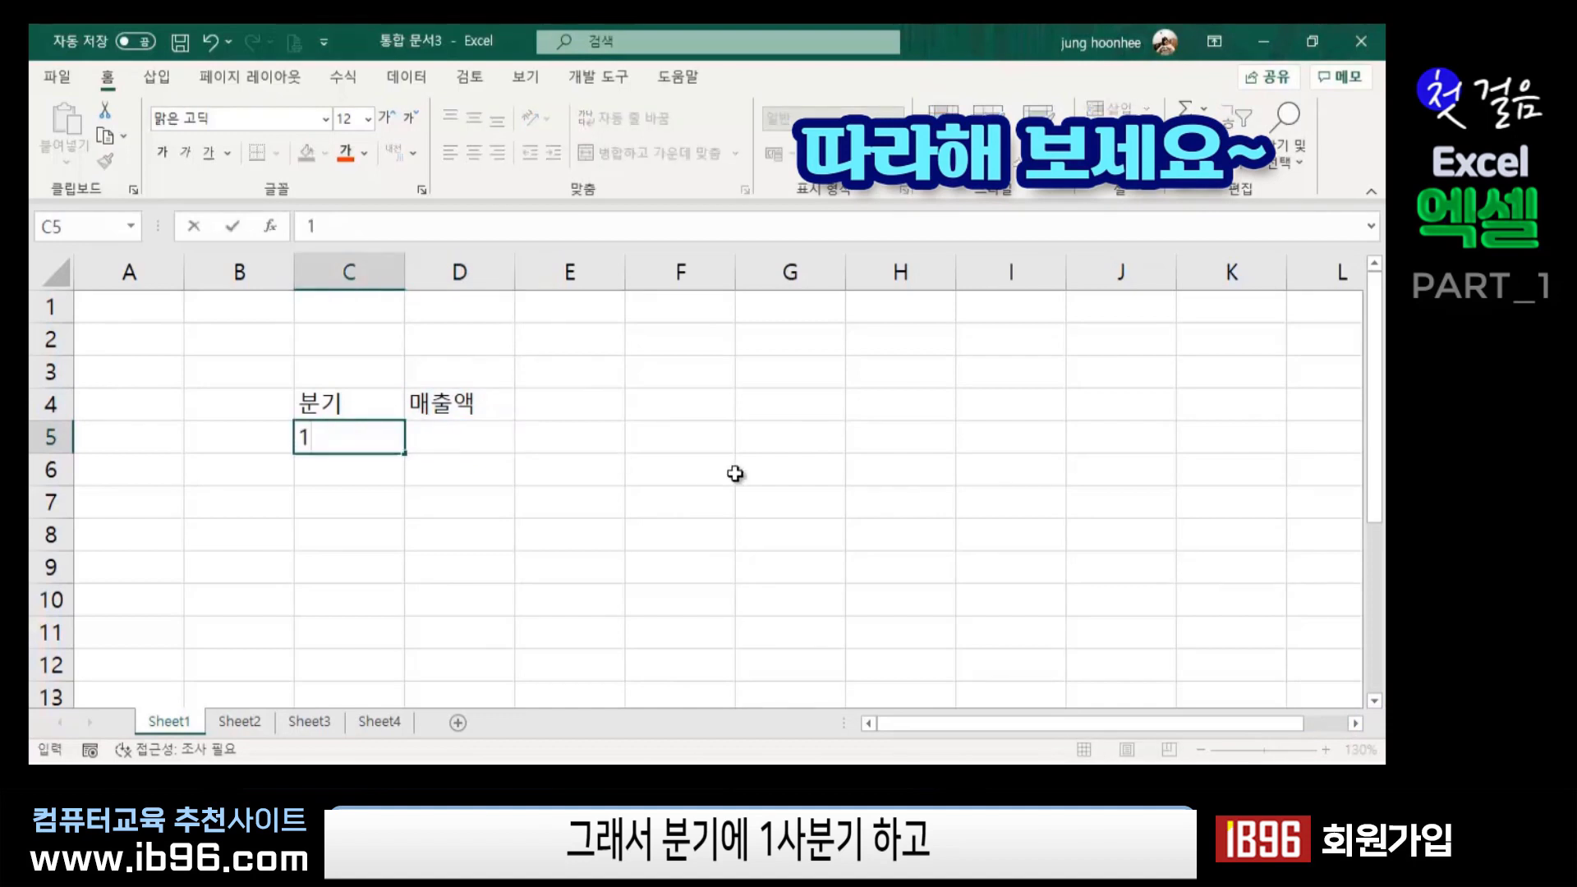
type("사분ㄱ")
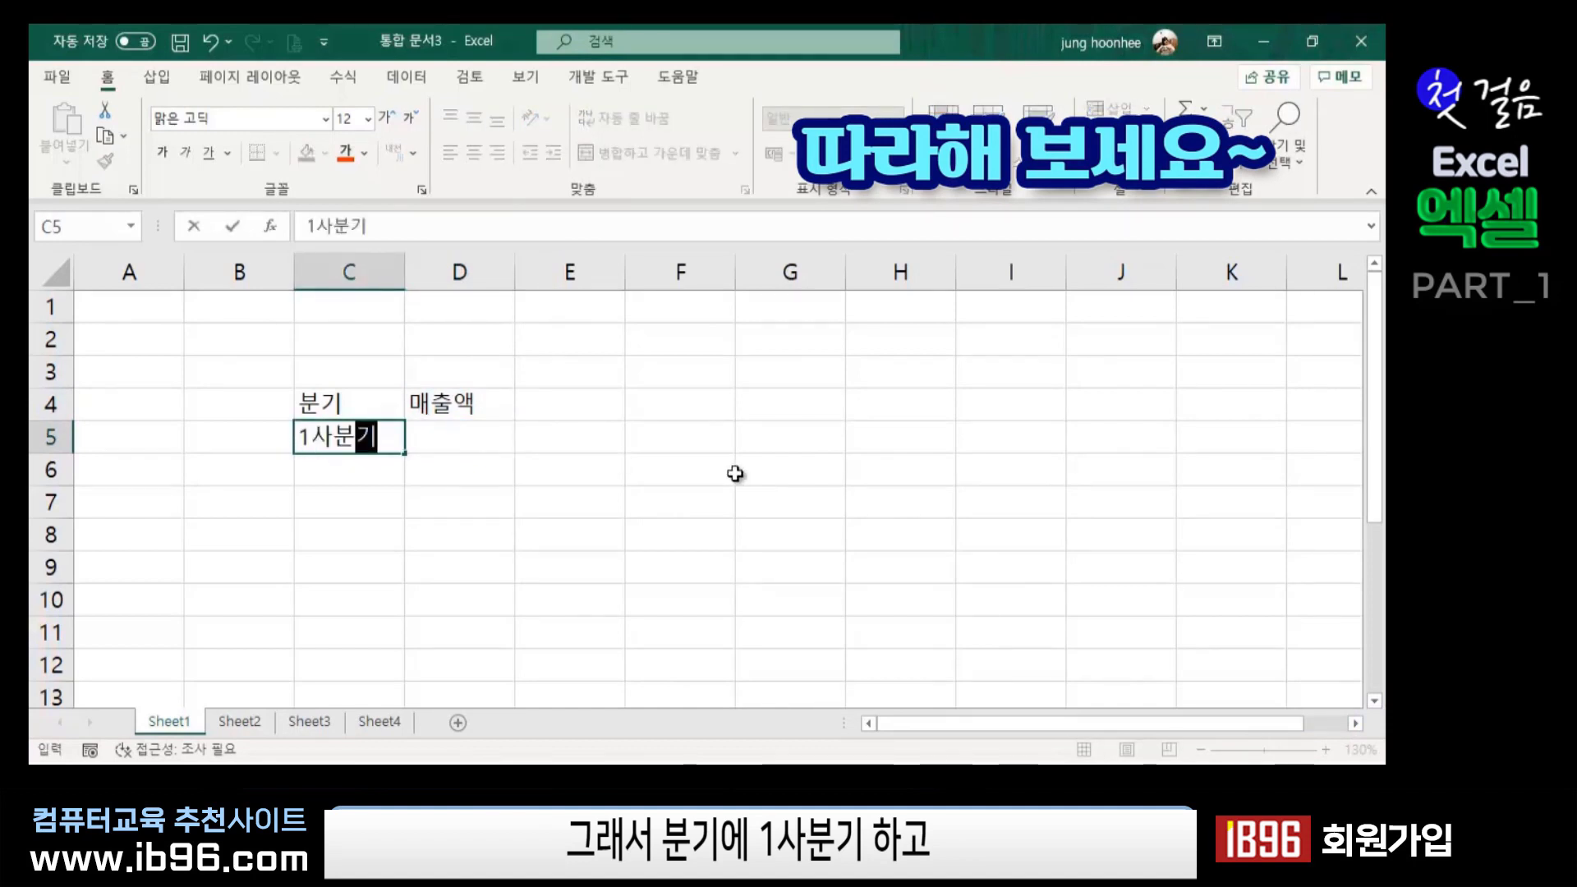
left_click_drag(404, 453, 408, 558)
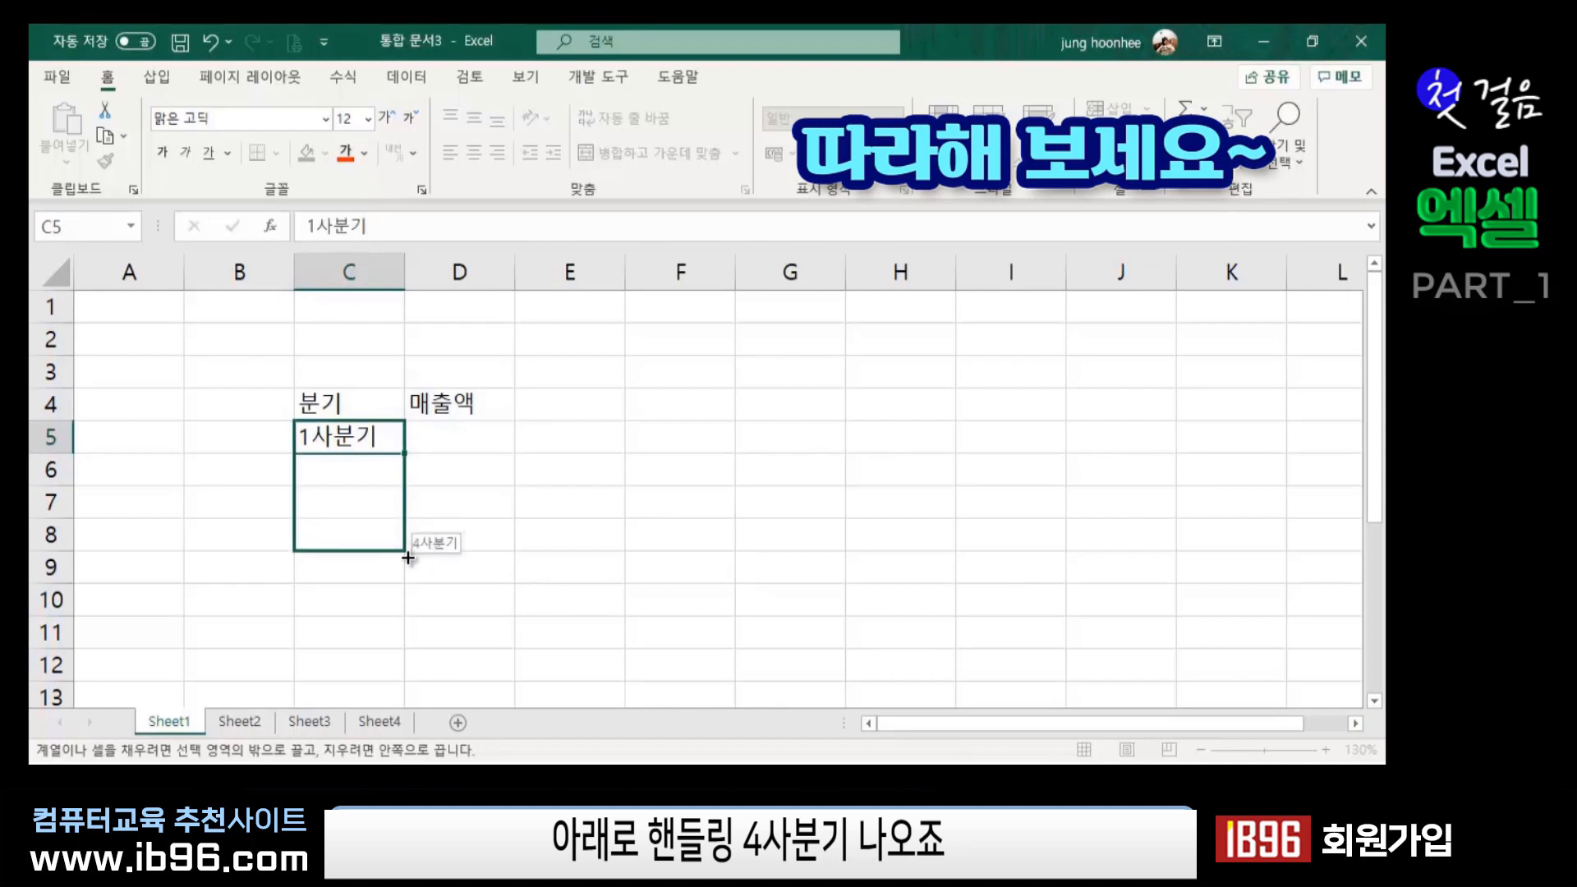
left_click(694, 573)
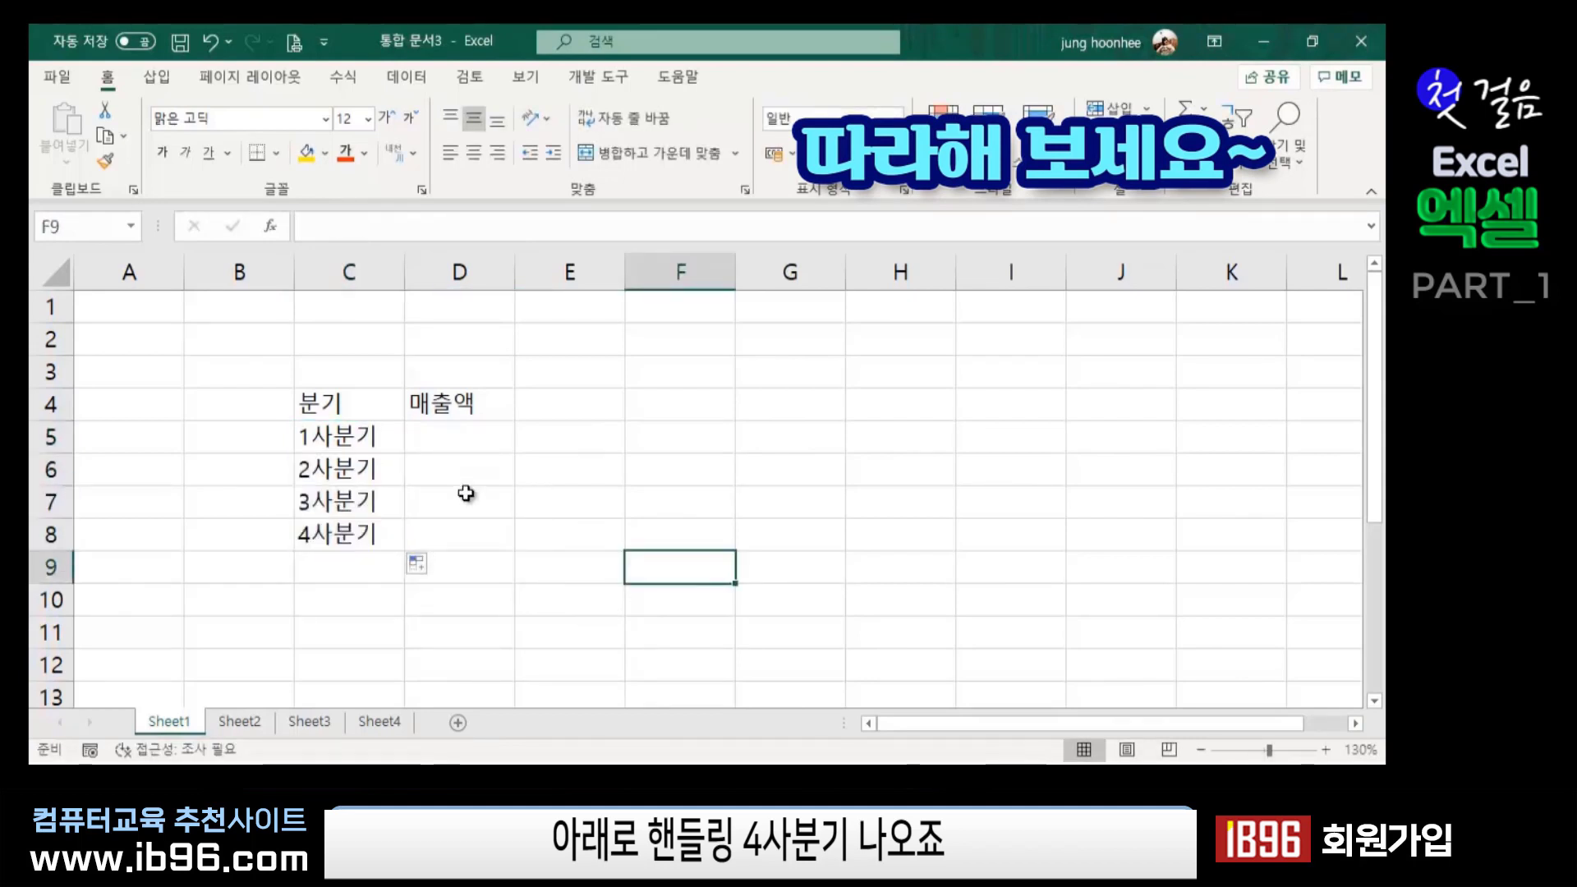
left_click(463, 435)
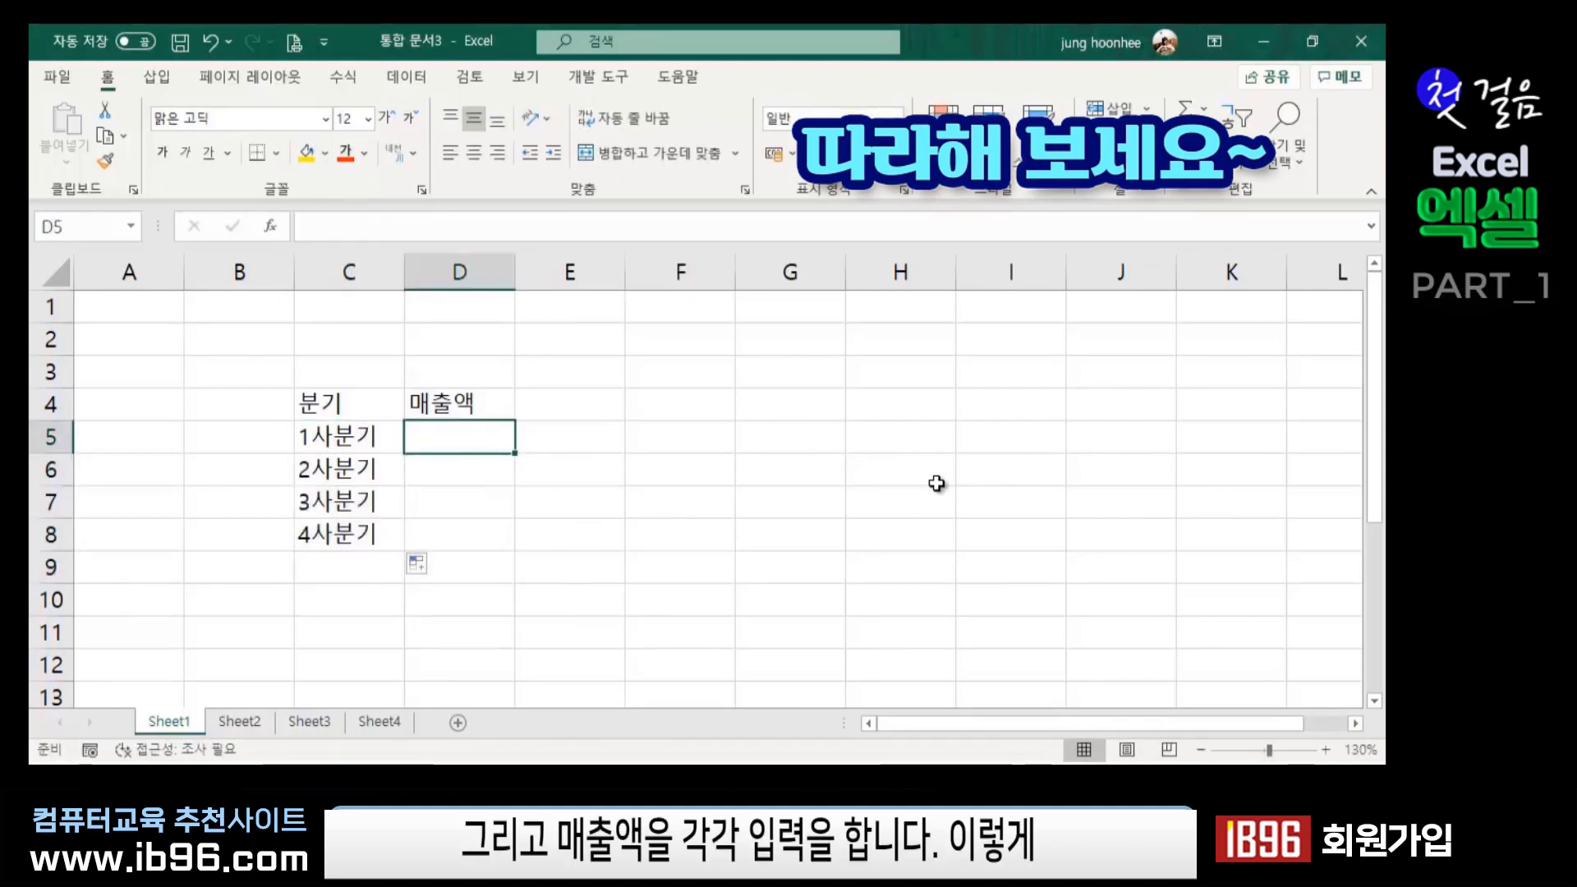
- Enter sales of 23560, 32130 and 665000 for the first three quarters in D5:D7
type("235")
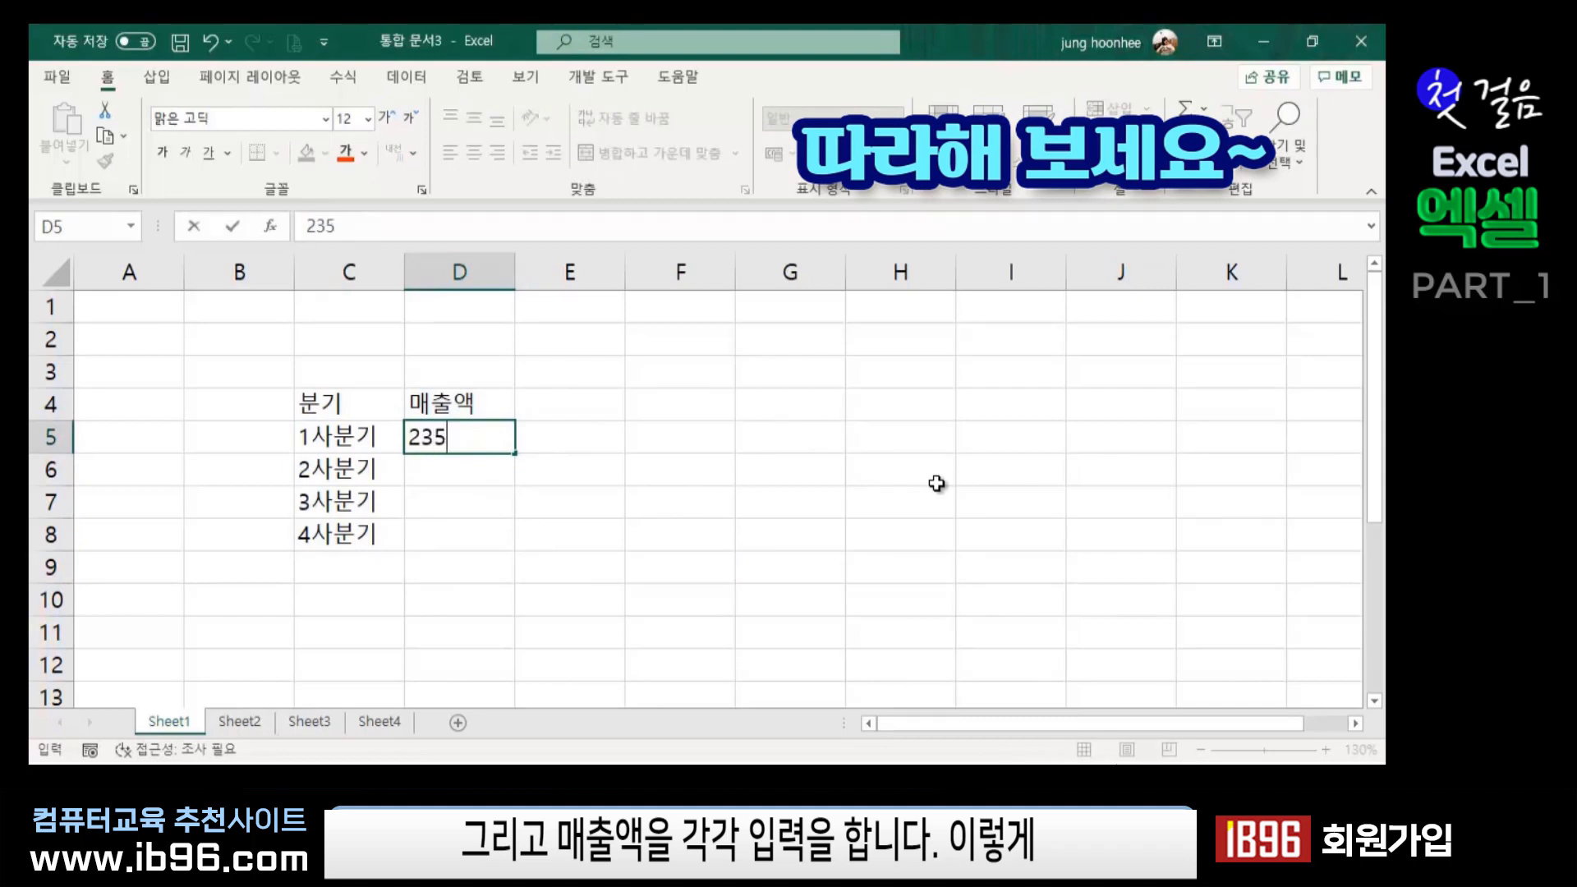
type("60")
key("Return")
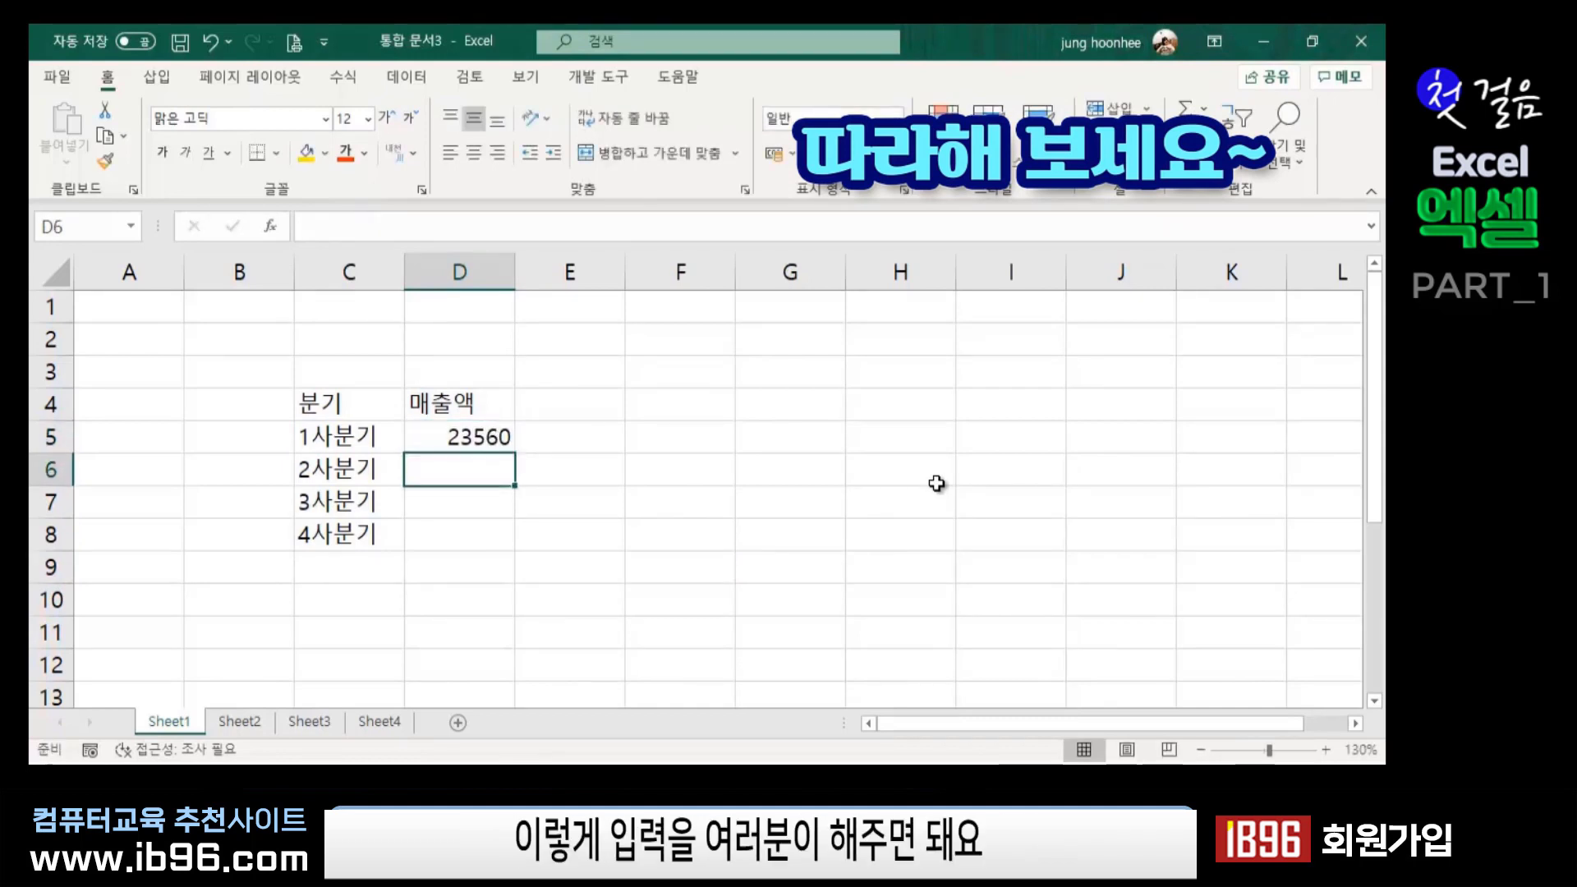
type("32130")
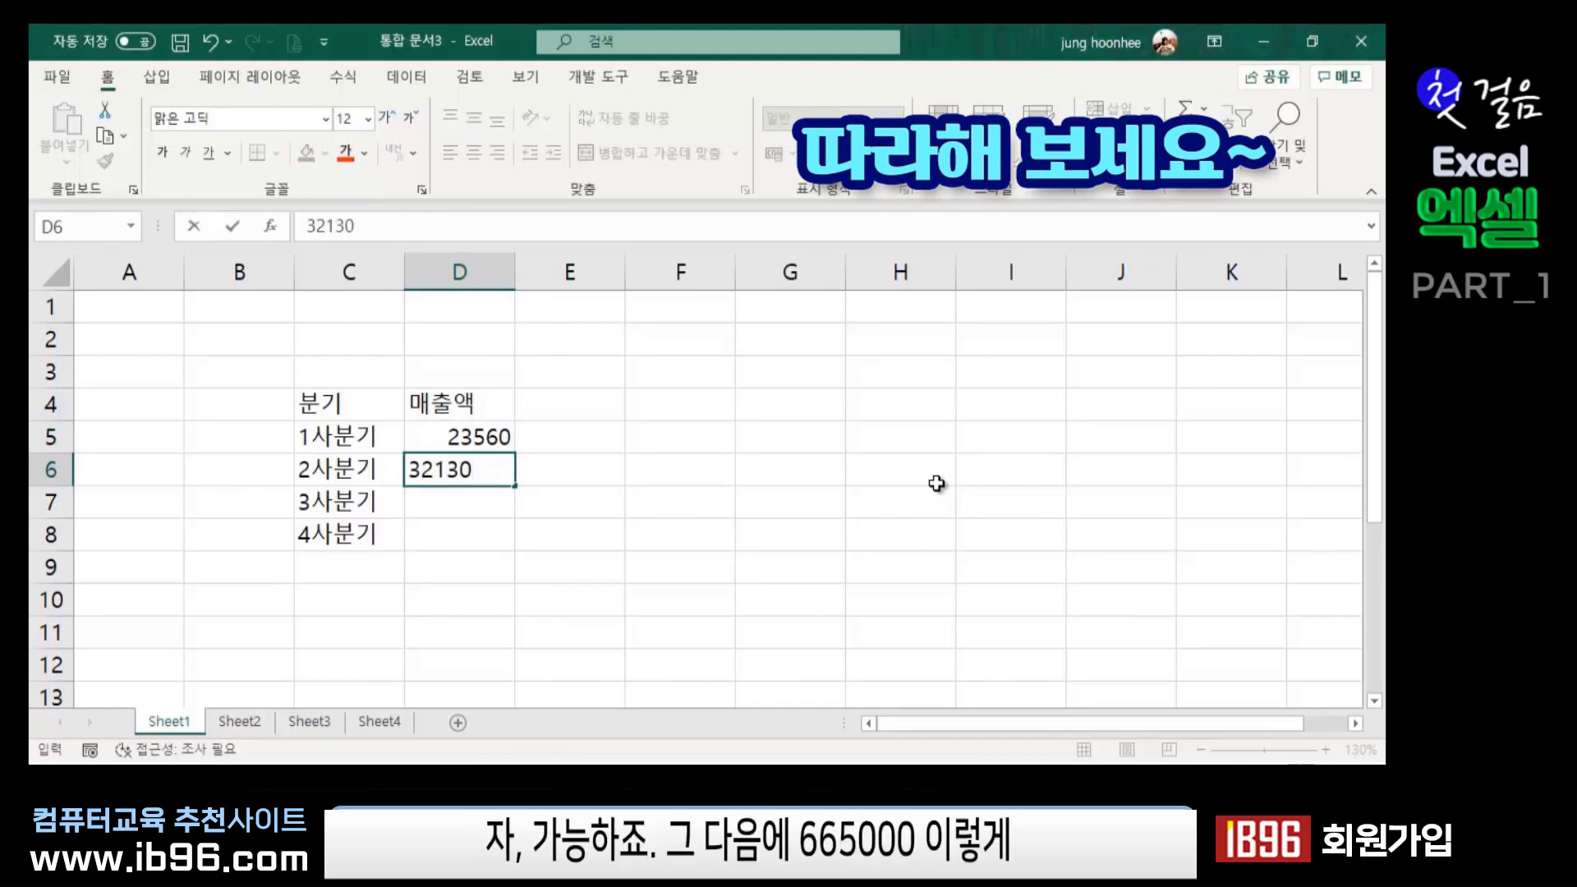
key("Return")
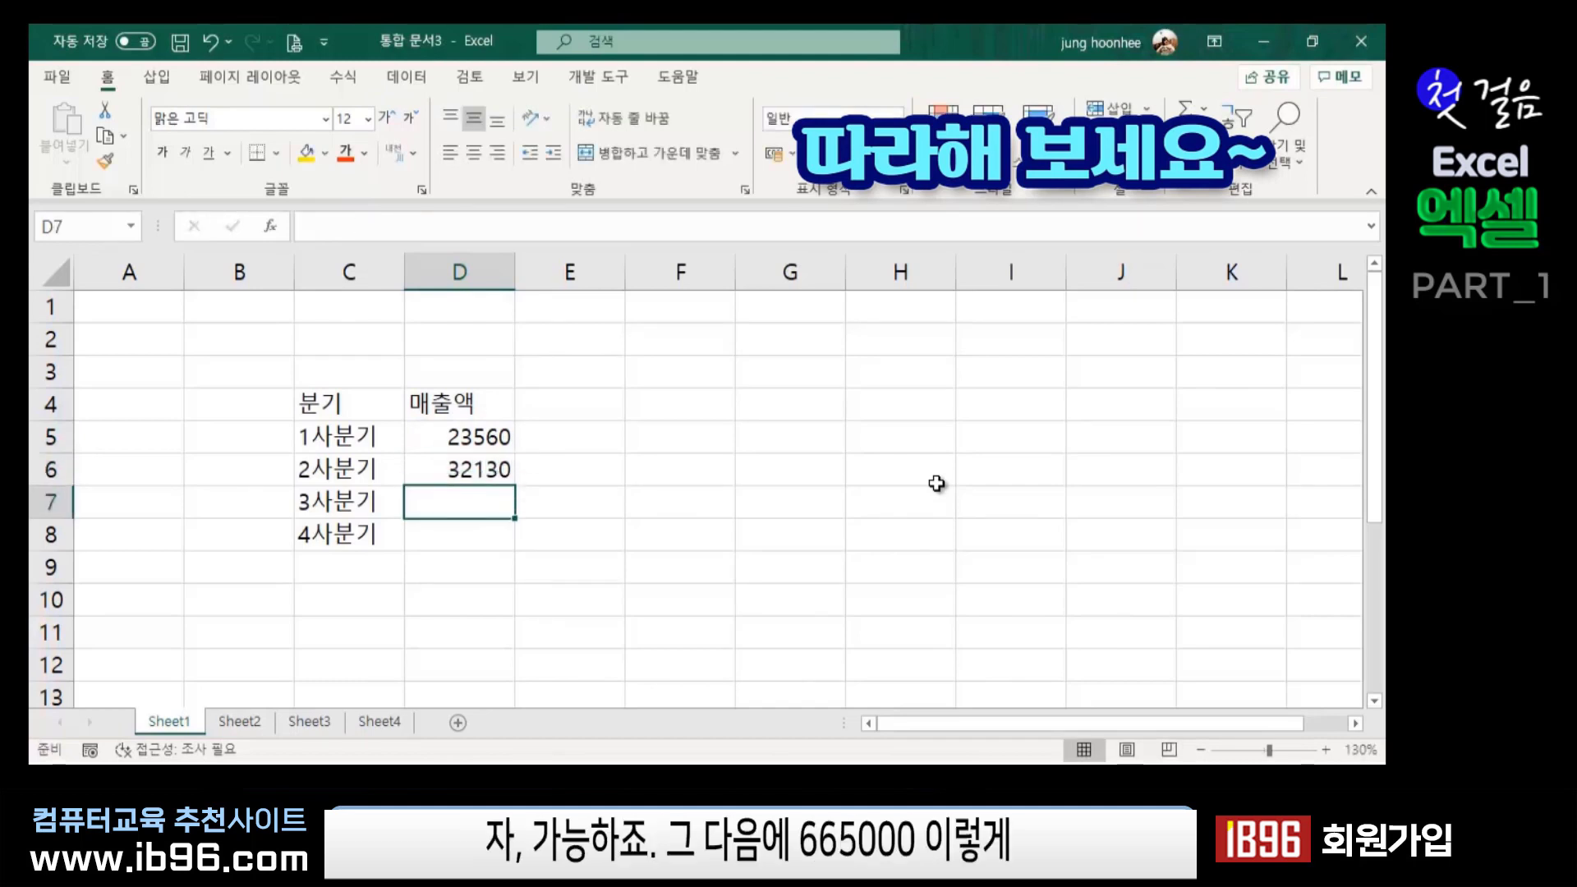
type("665")
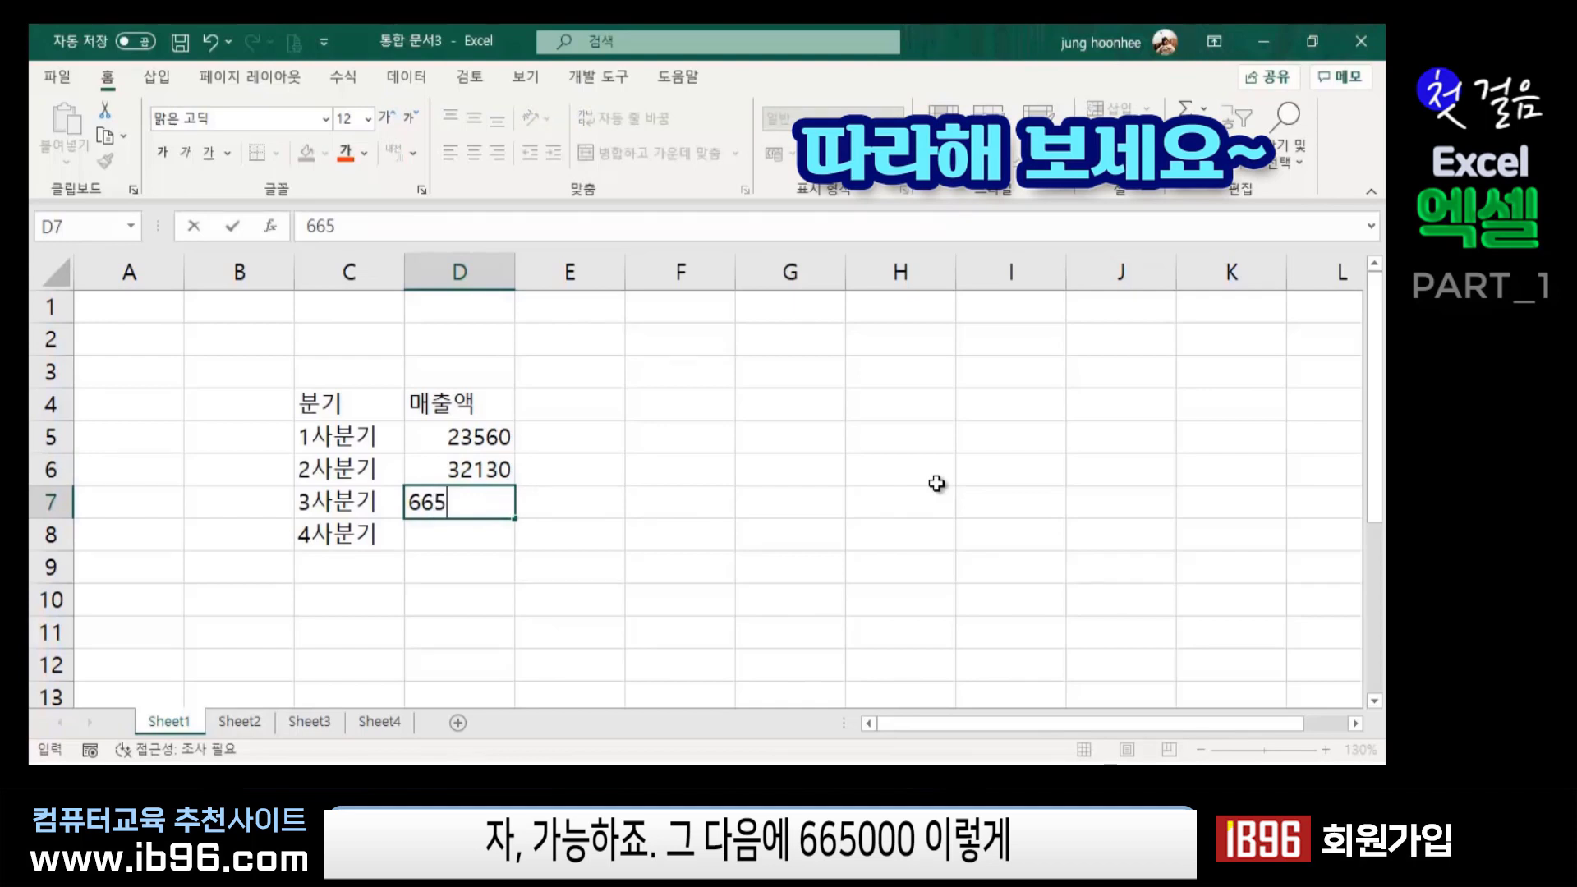
type("000")
key("Return")
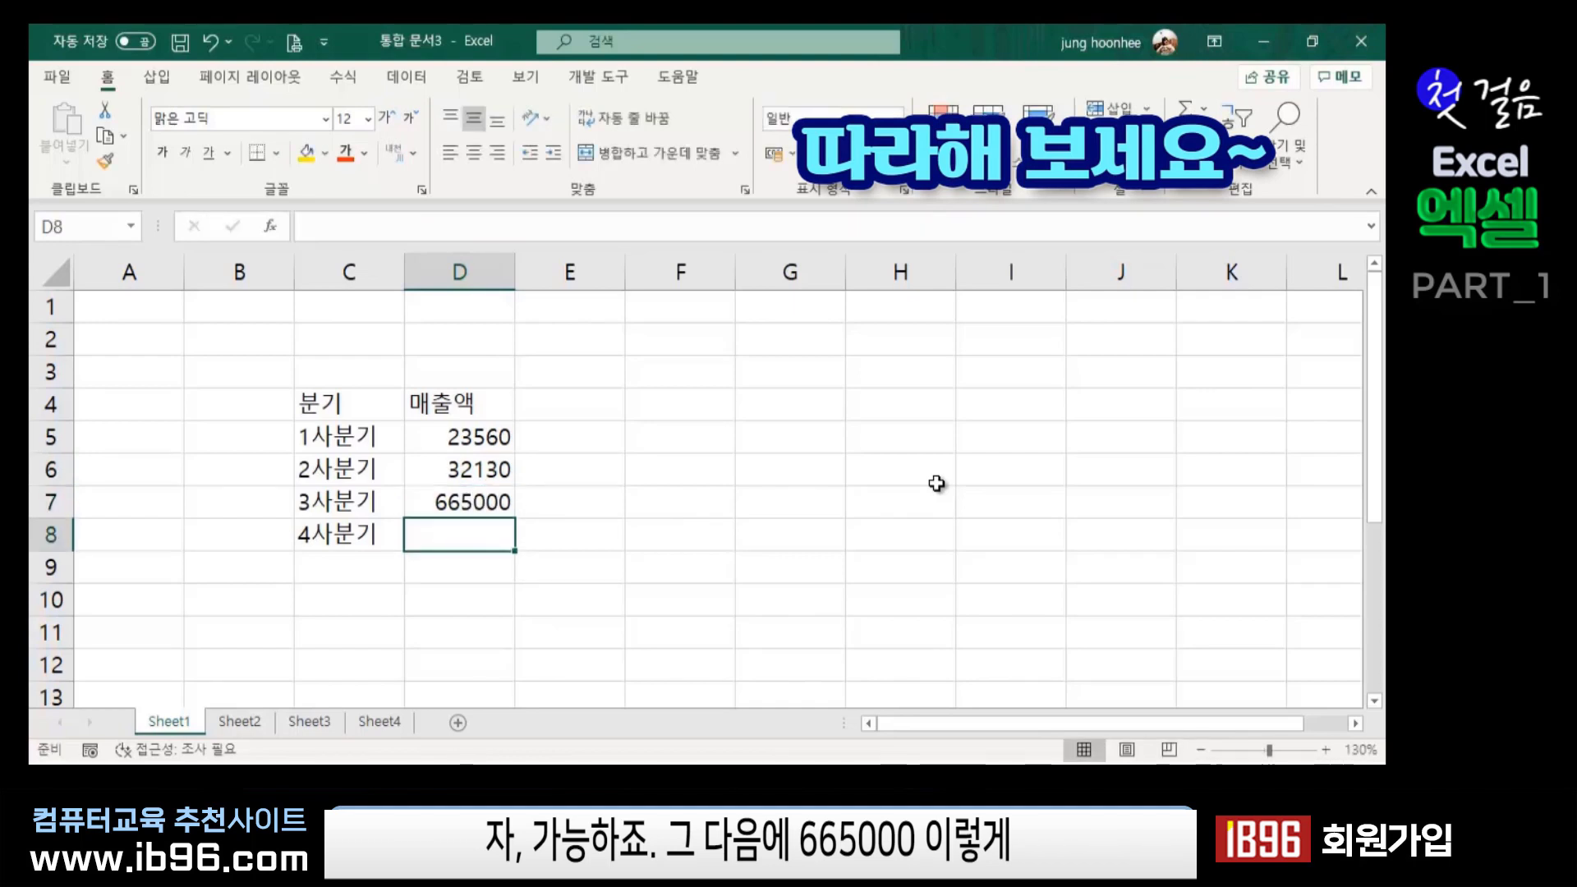
- Correct D7 to 66500 and enter 56000 as fourth-quarter sales in D8
left_click(491, 502)
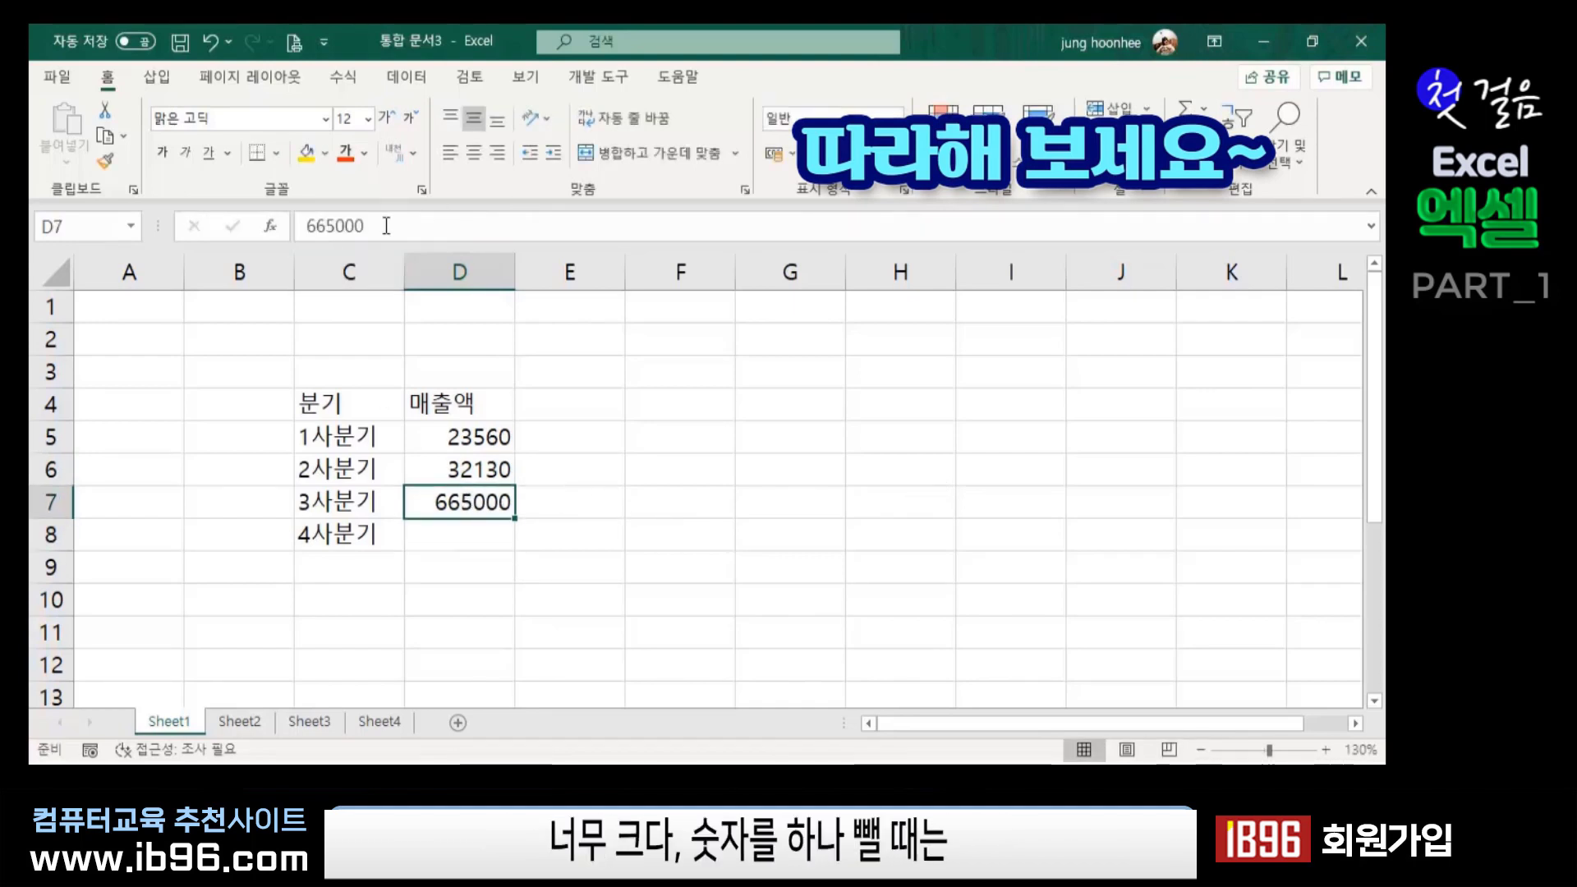
left_click(380, 226)
key("BackSpace")
key("Return")
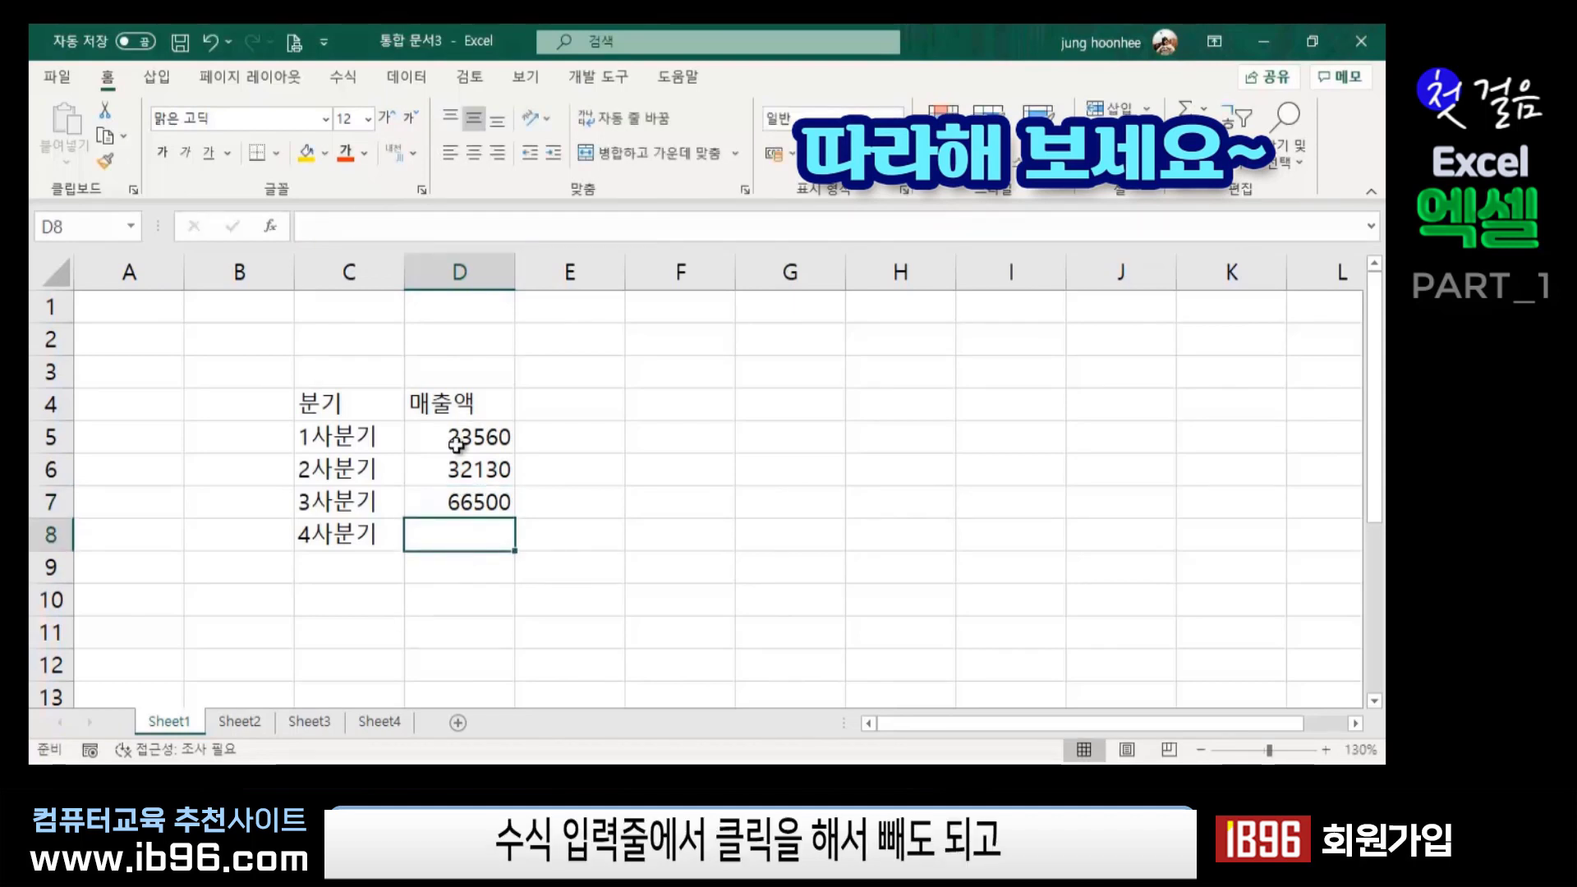
double_click(502, 503)
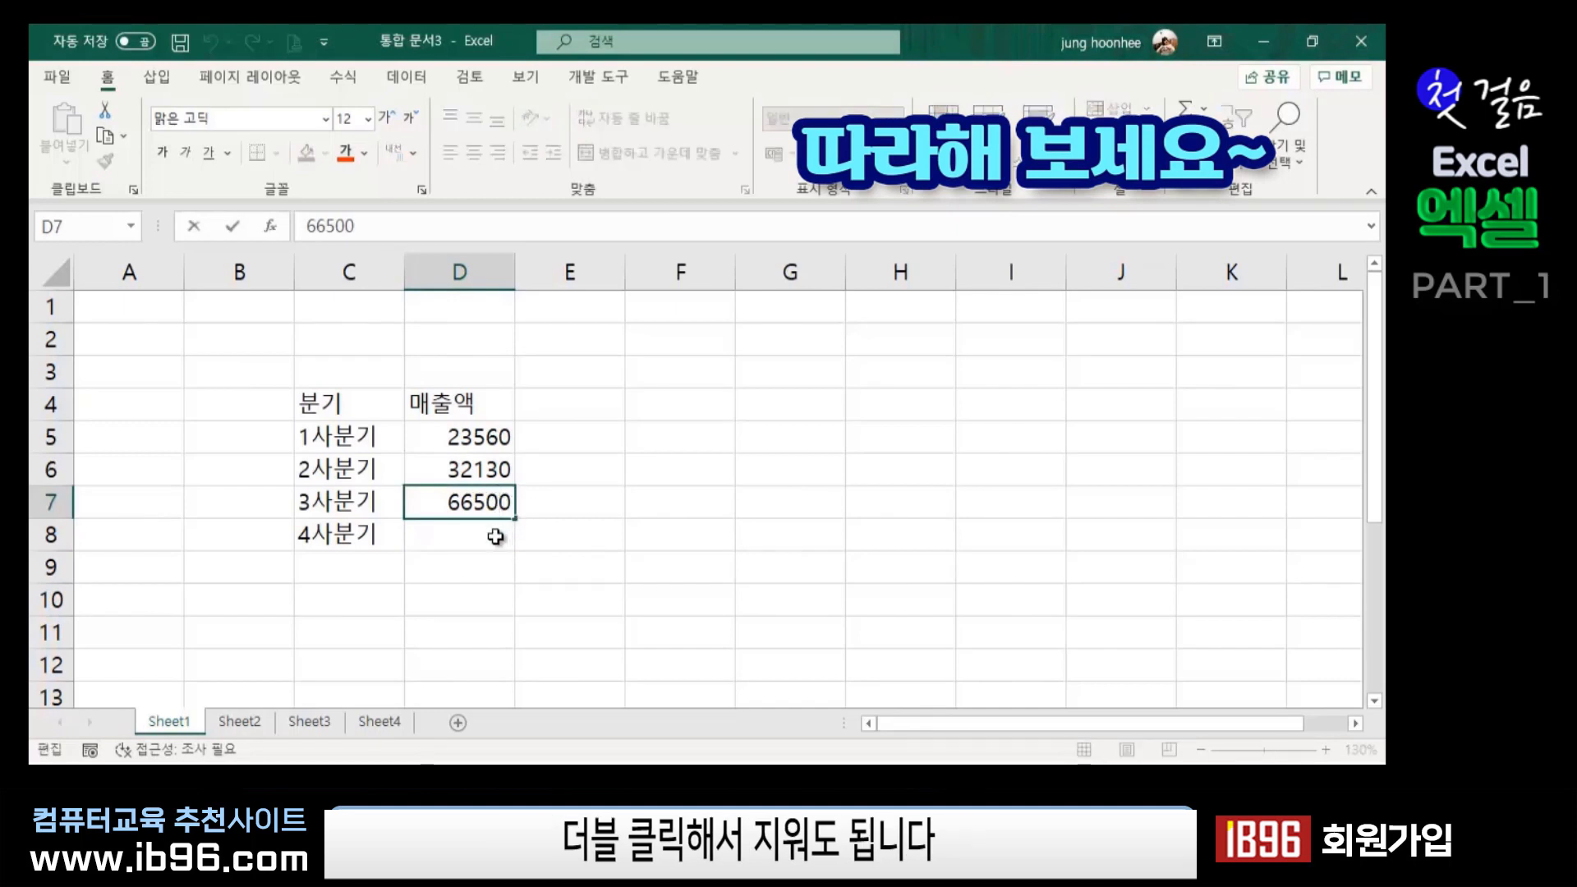
left_click(493, 536)
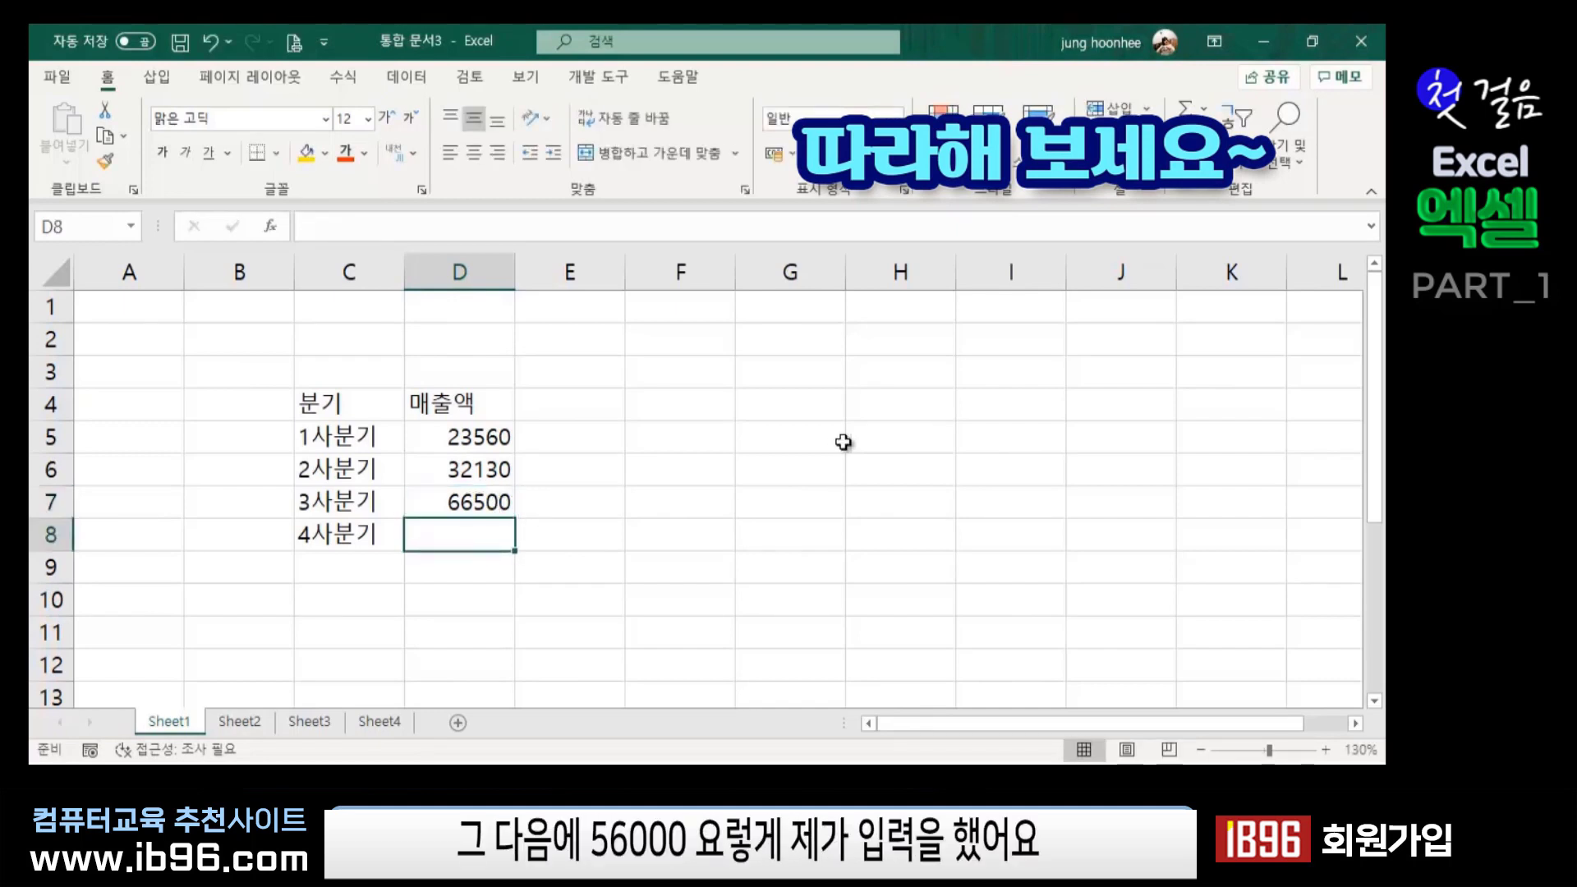
type("56")
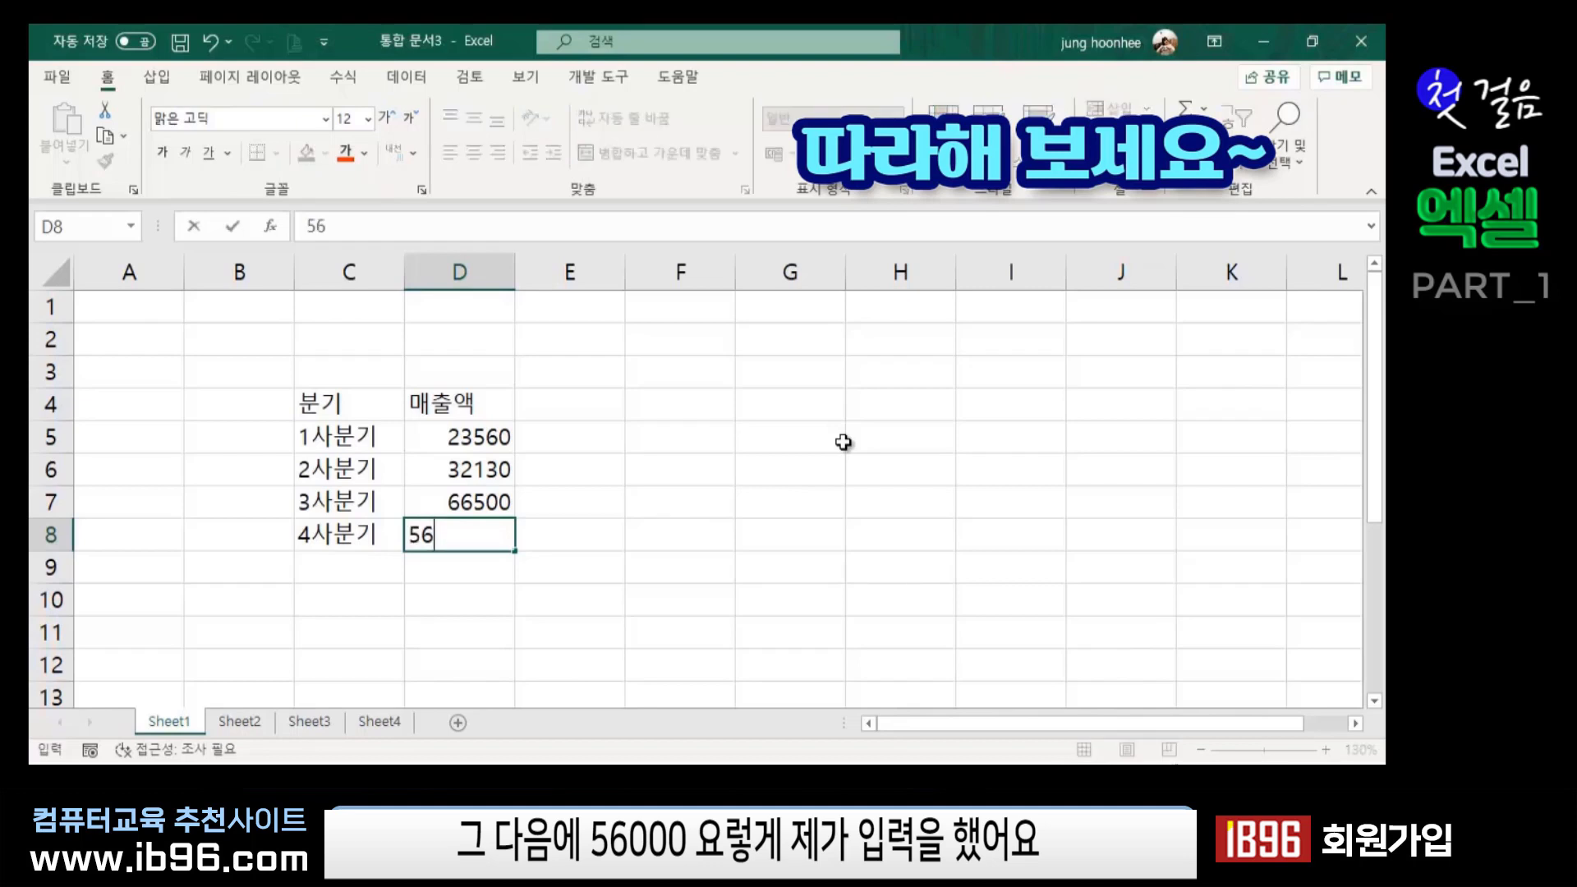
type("00")
type("0")
key("Return")
left_click(723, 514)
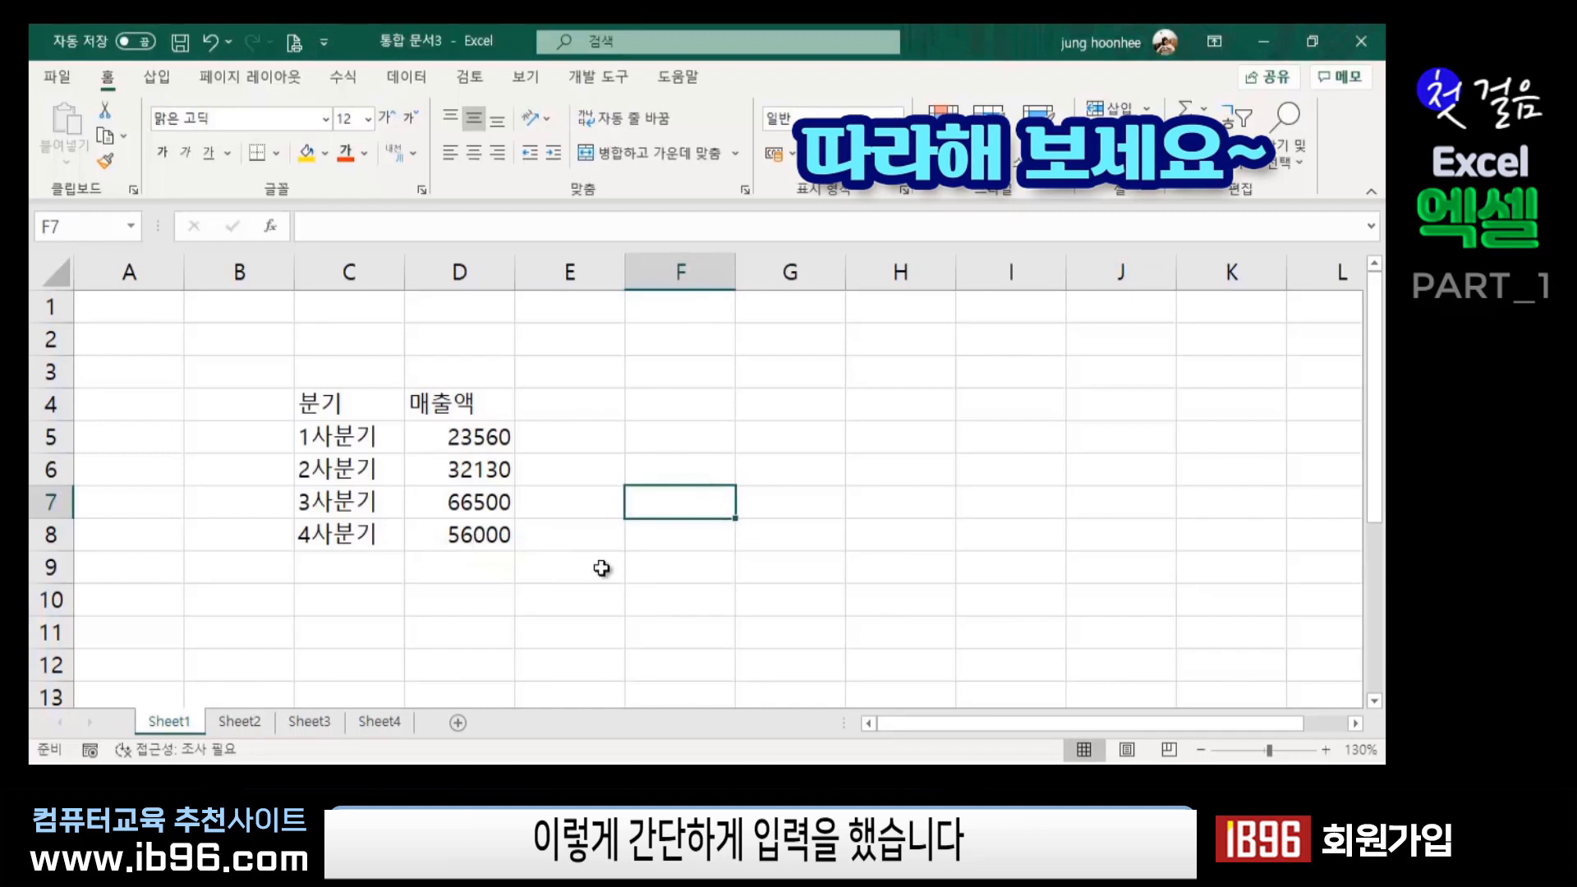
left_click(234, 337)
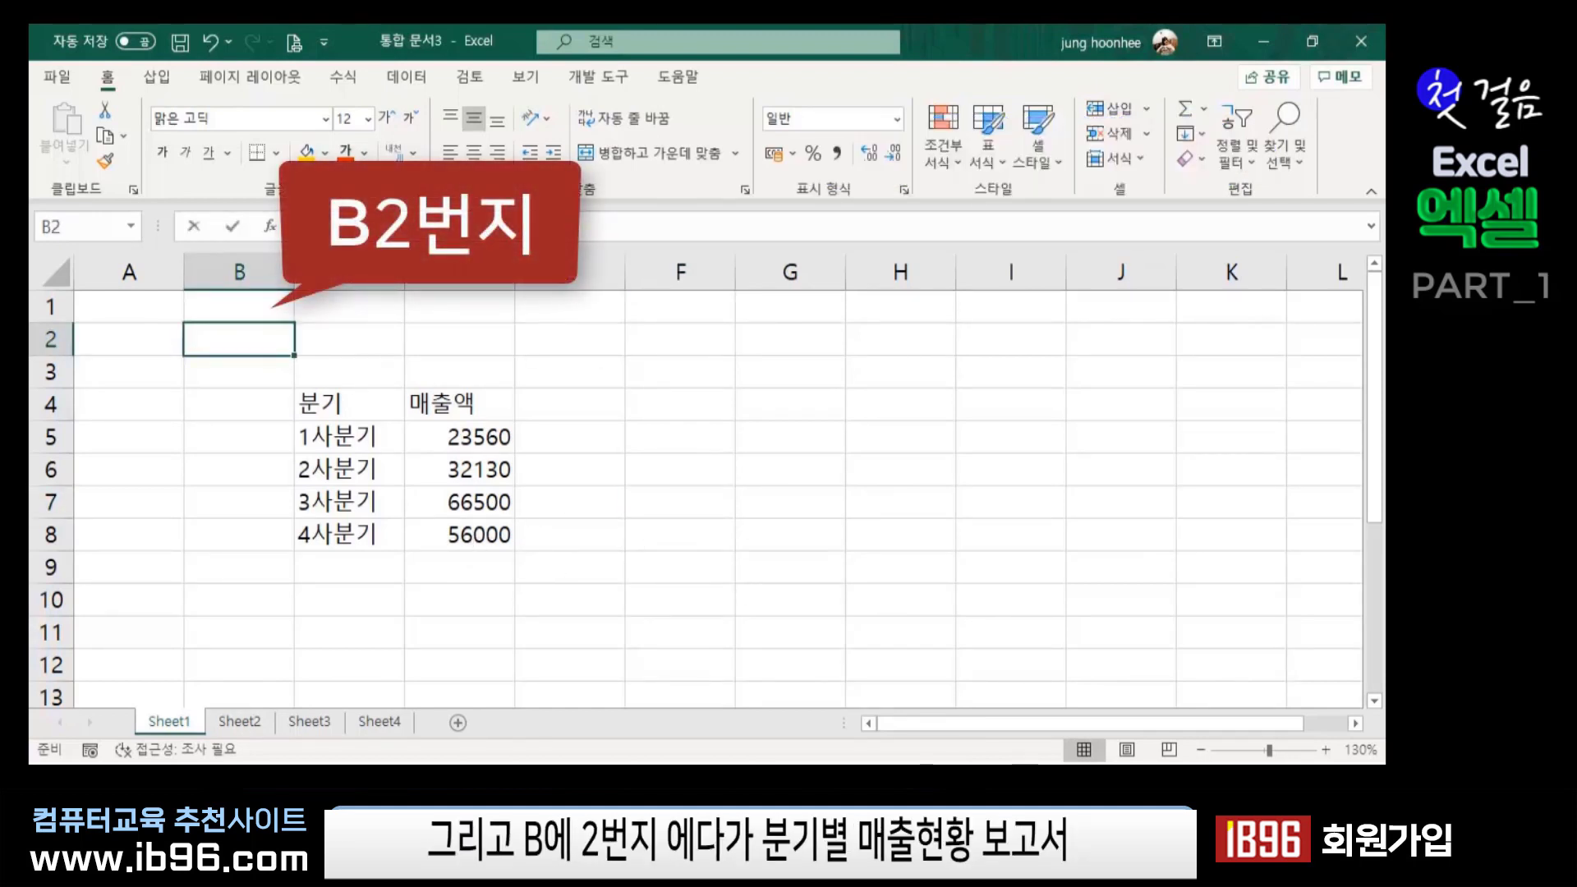
type("분기별 매추")
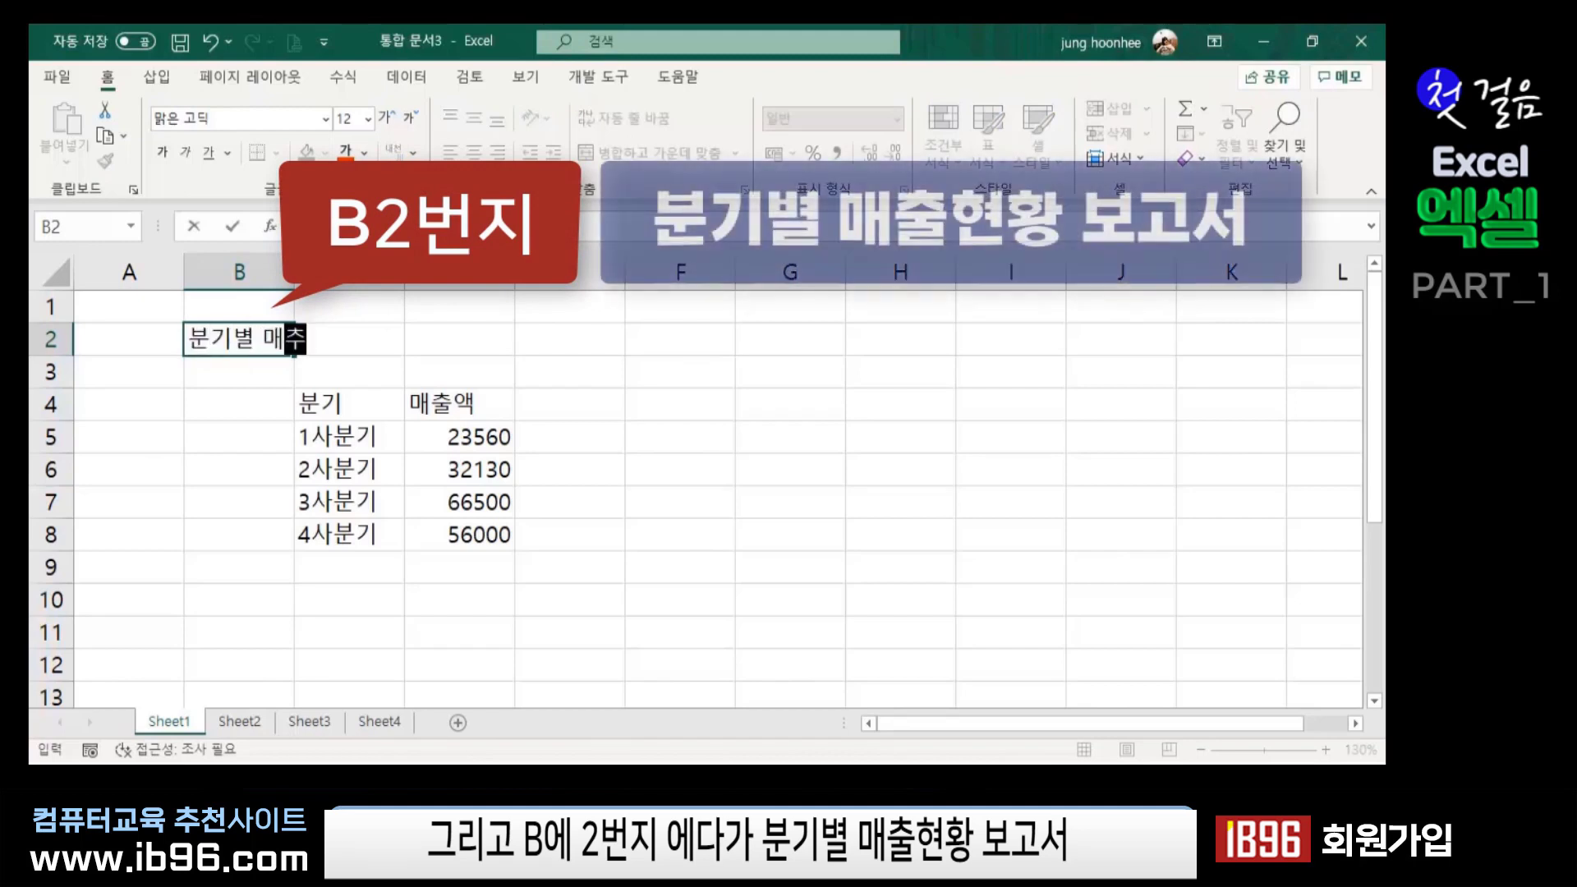
type("출혀ㄴ황 보고")
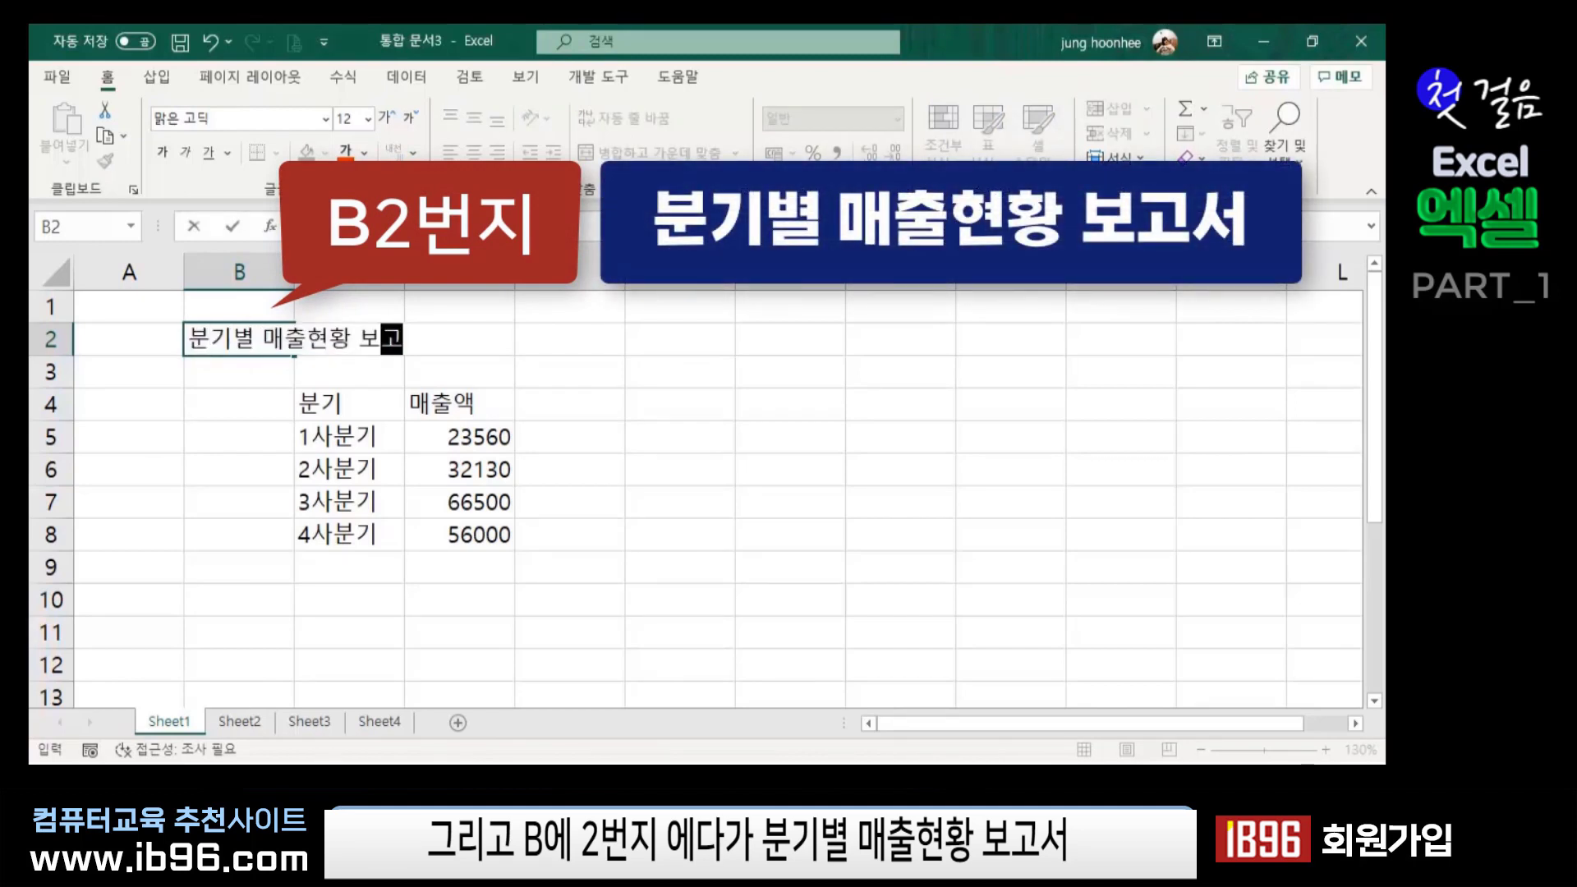
type("서")
key("Return")
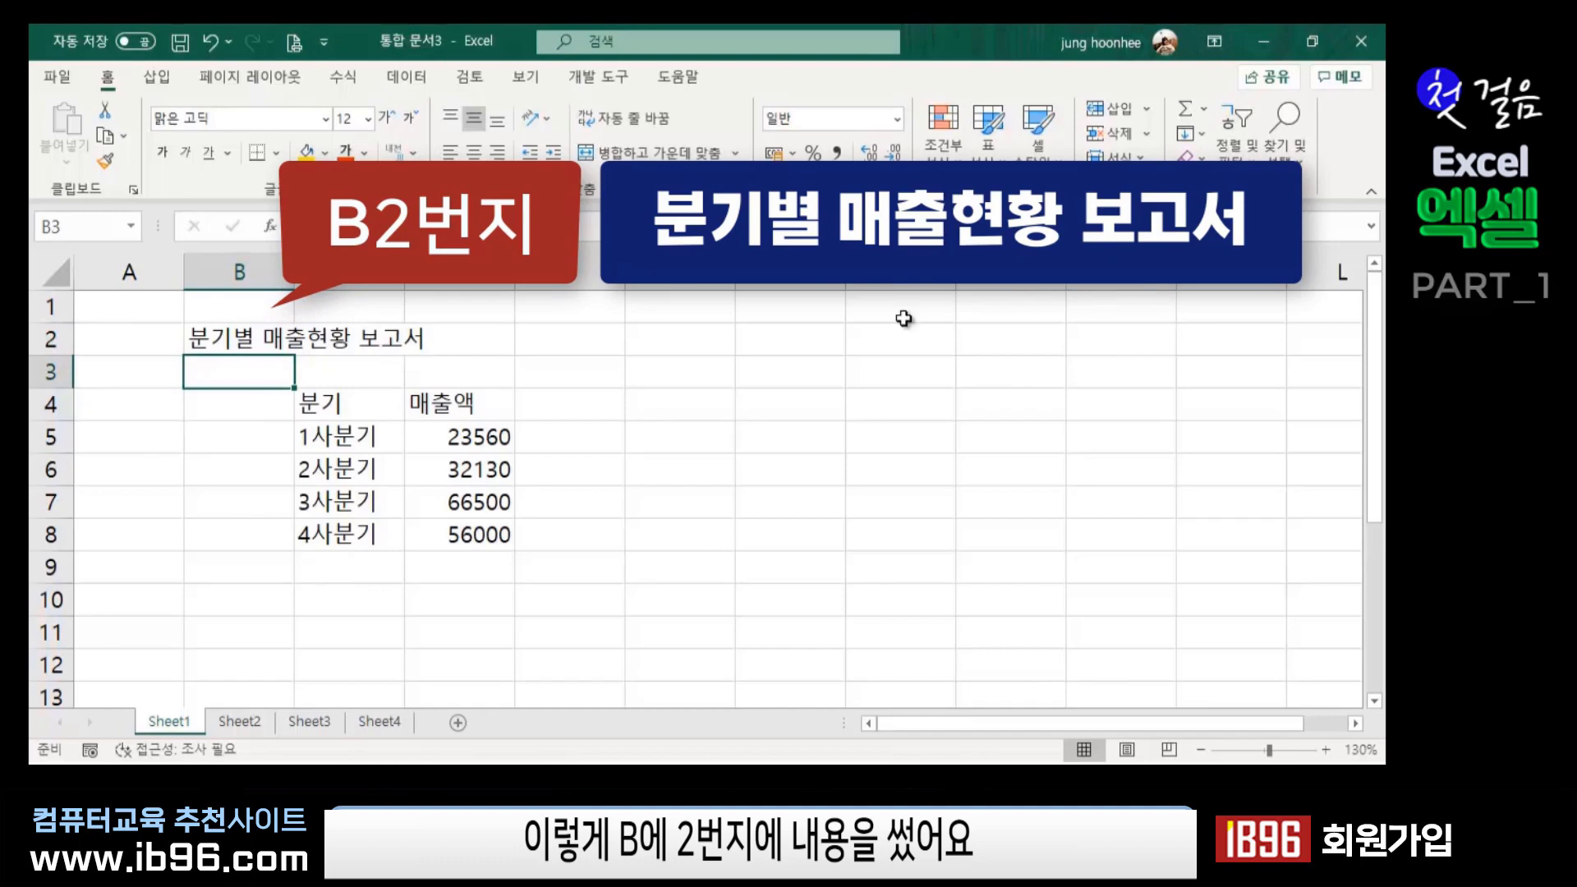
left_click(678, 468)
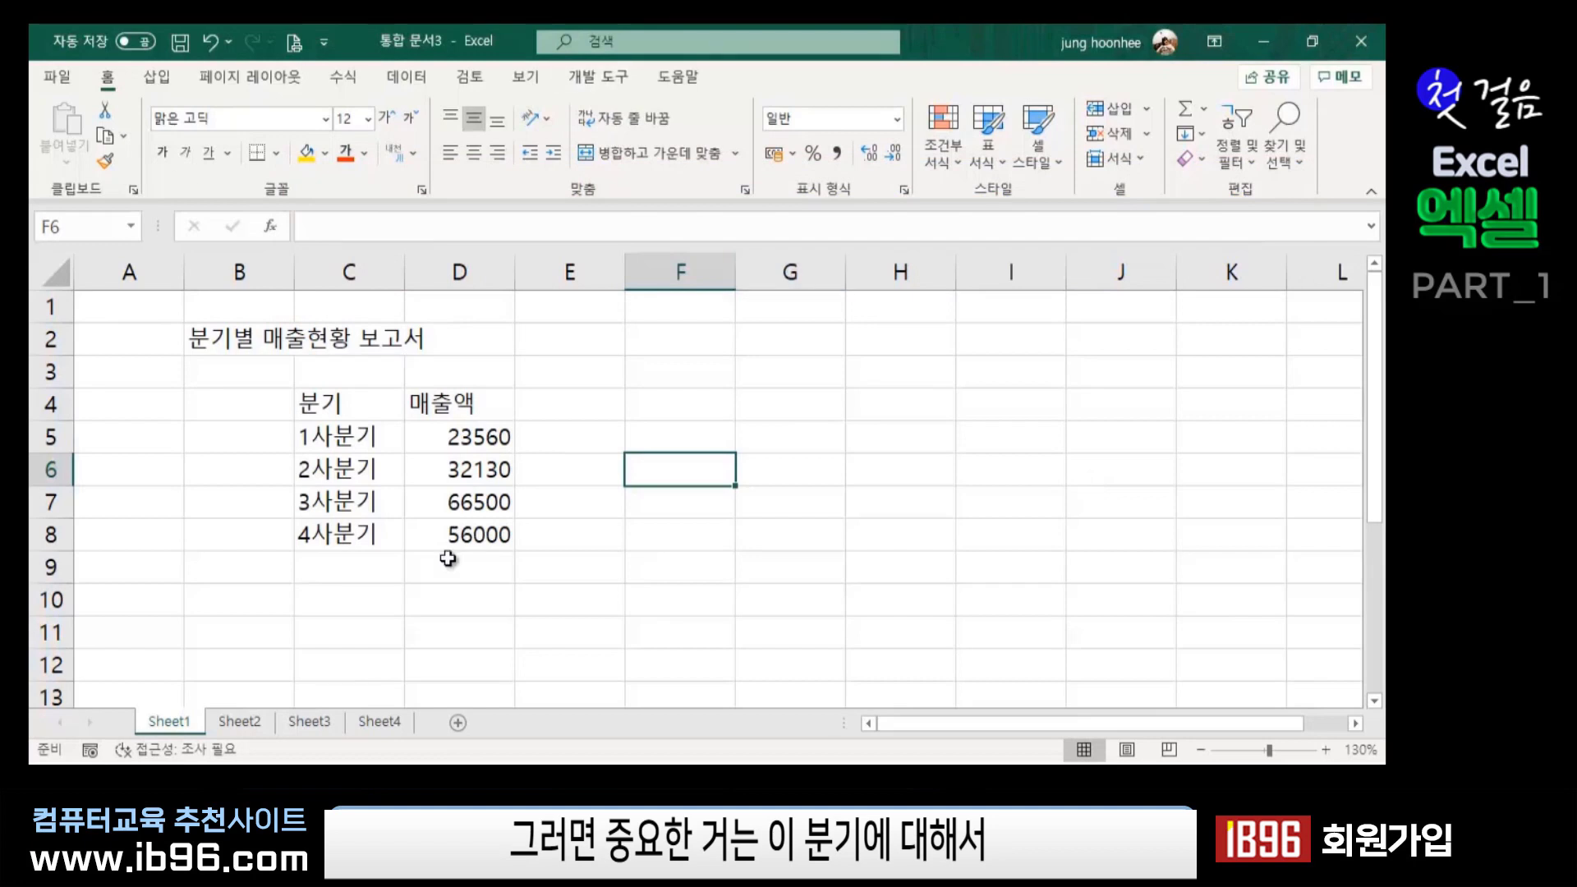
left_click(666, 561)
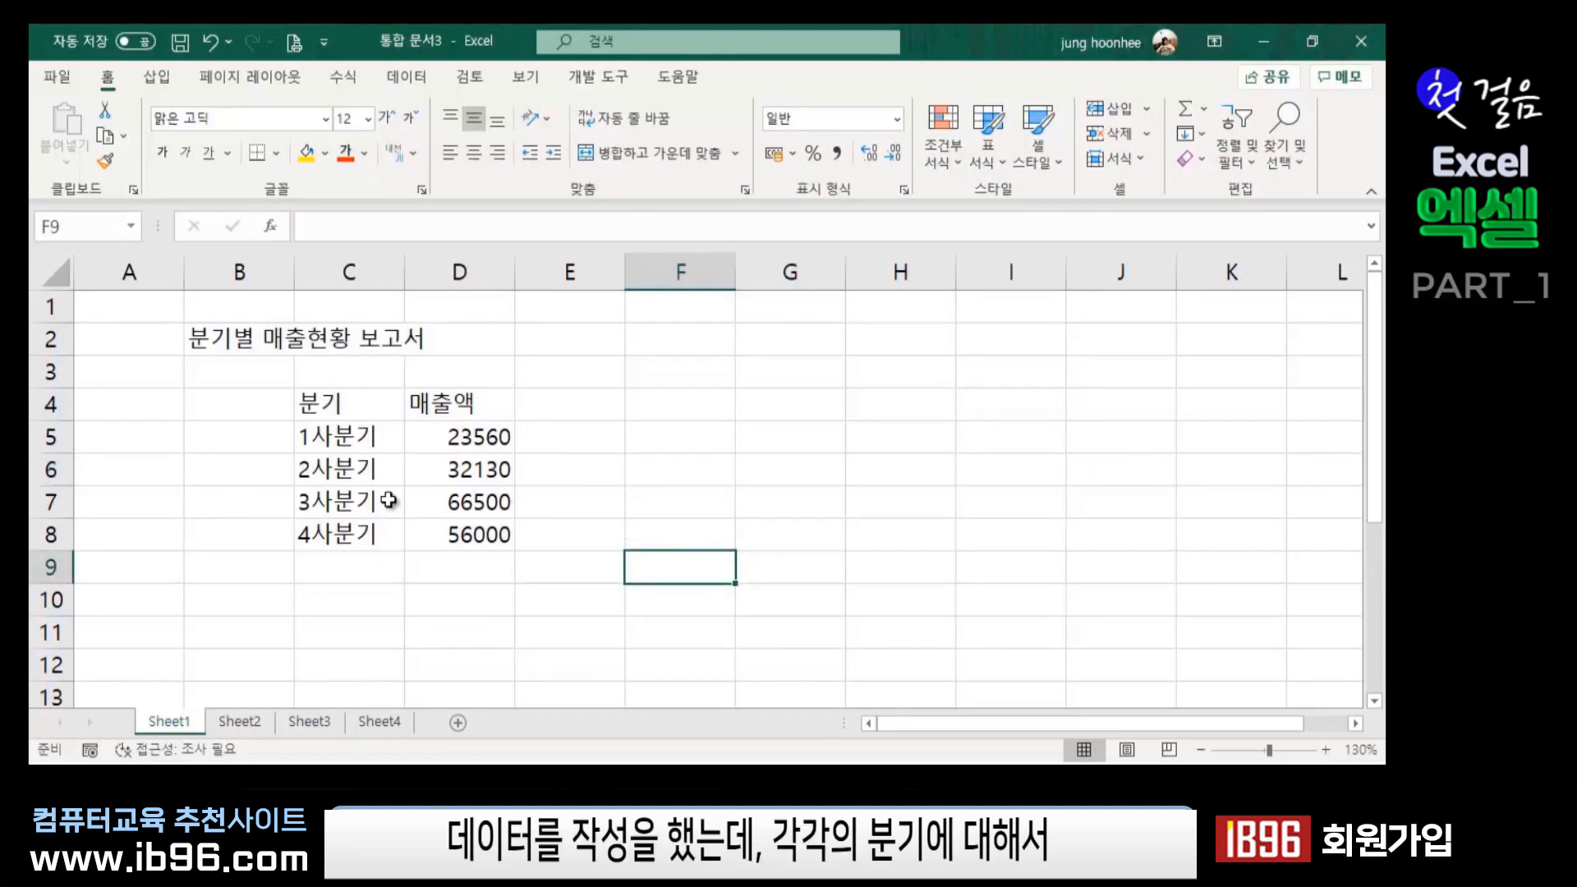
left_click(773, 542)
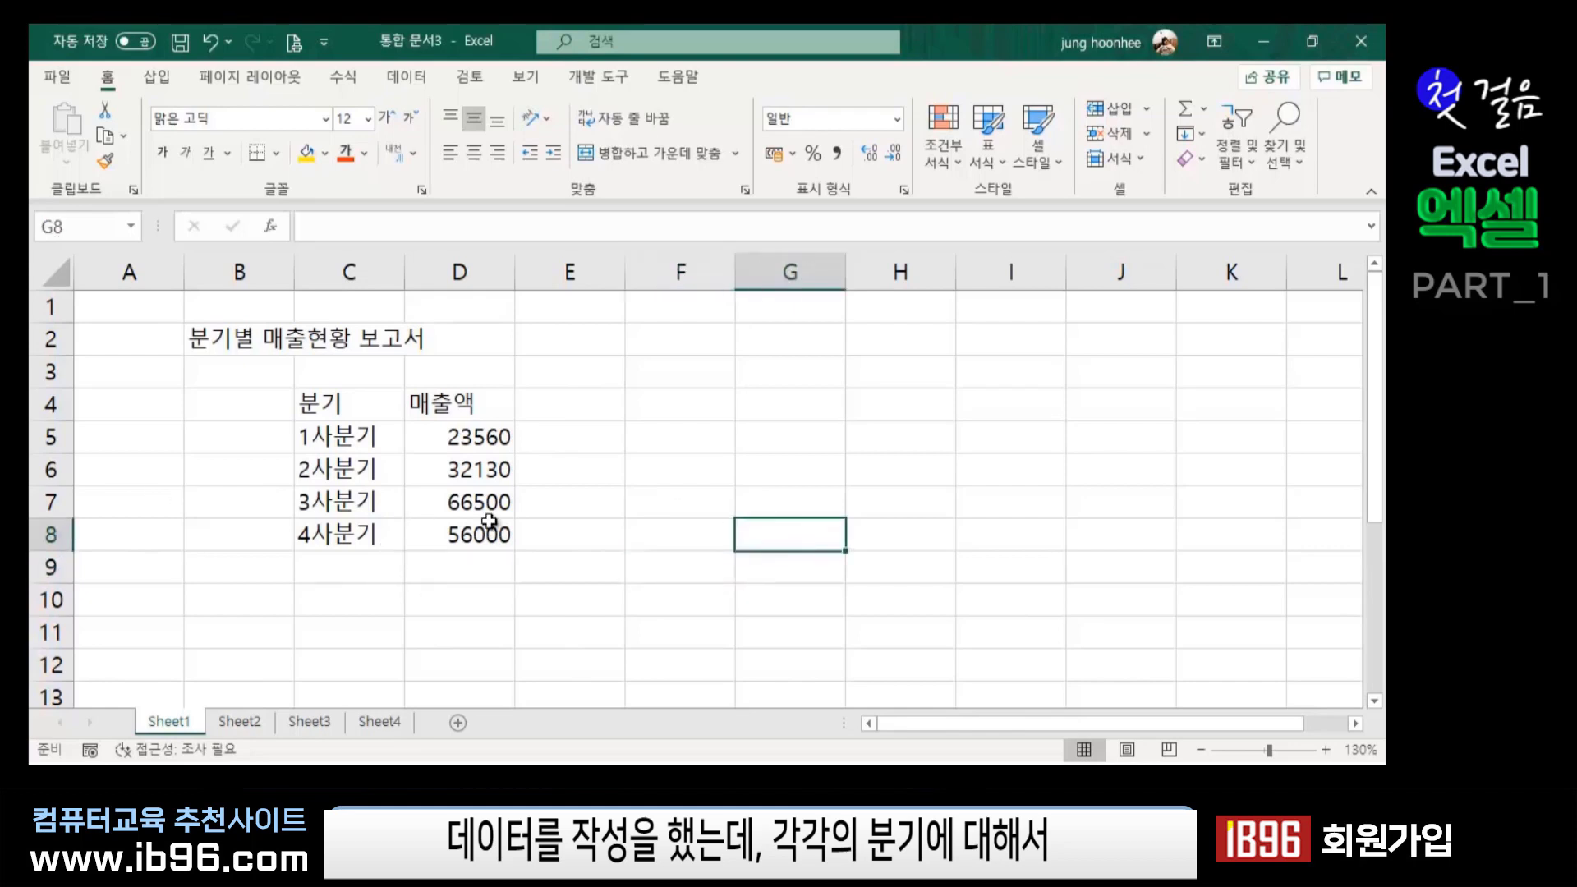
left_click(343, 405)
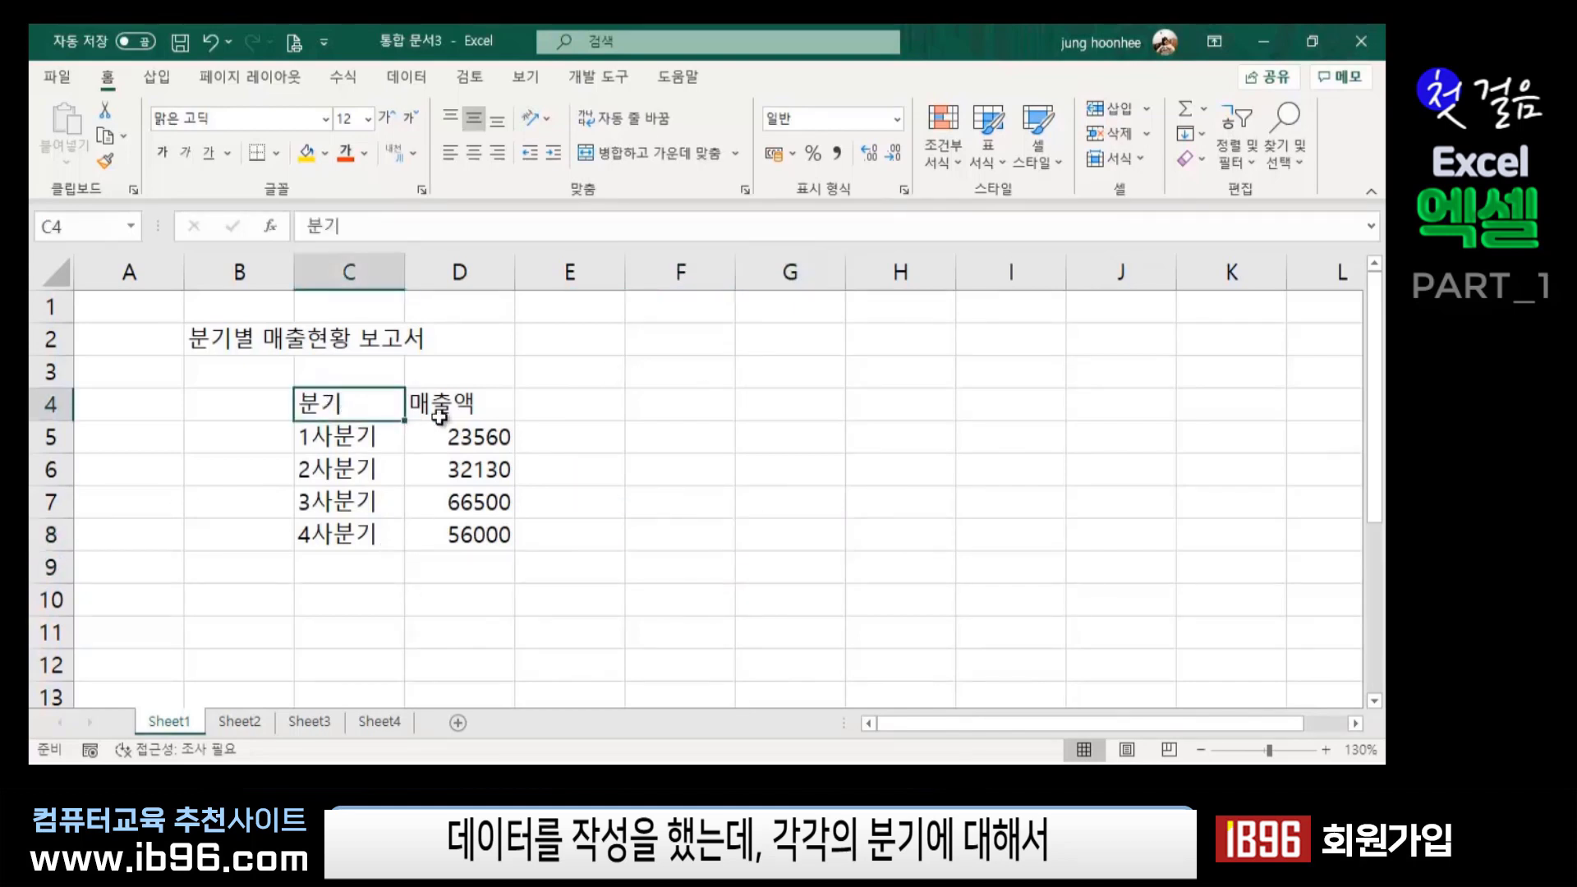
left_click(349, 430)
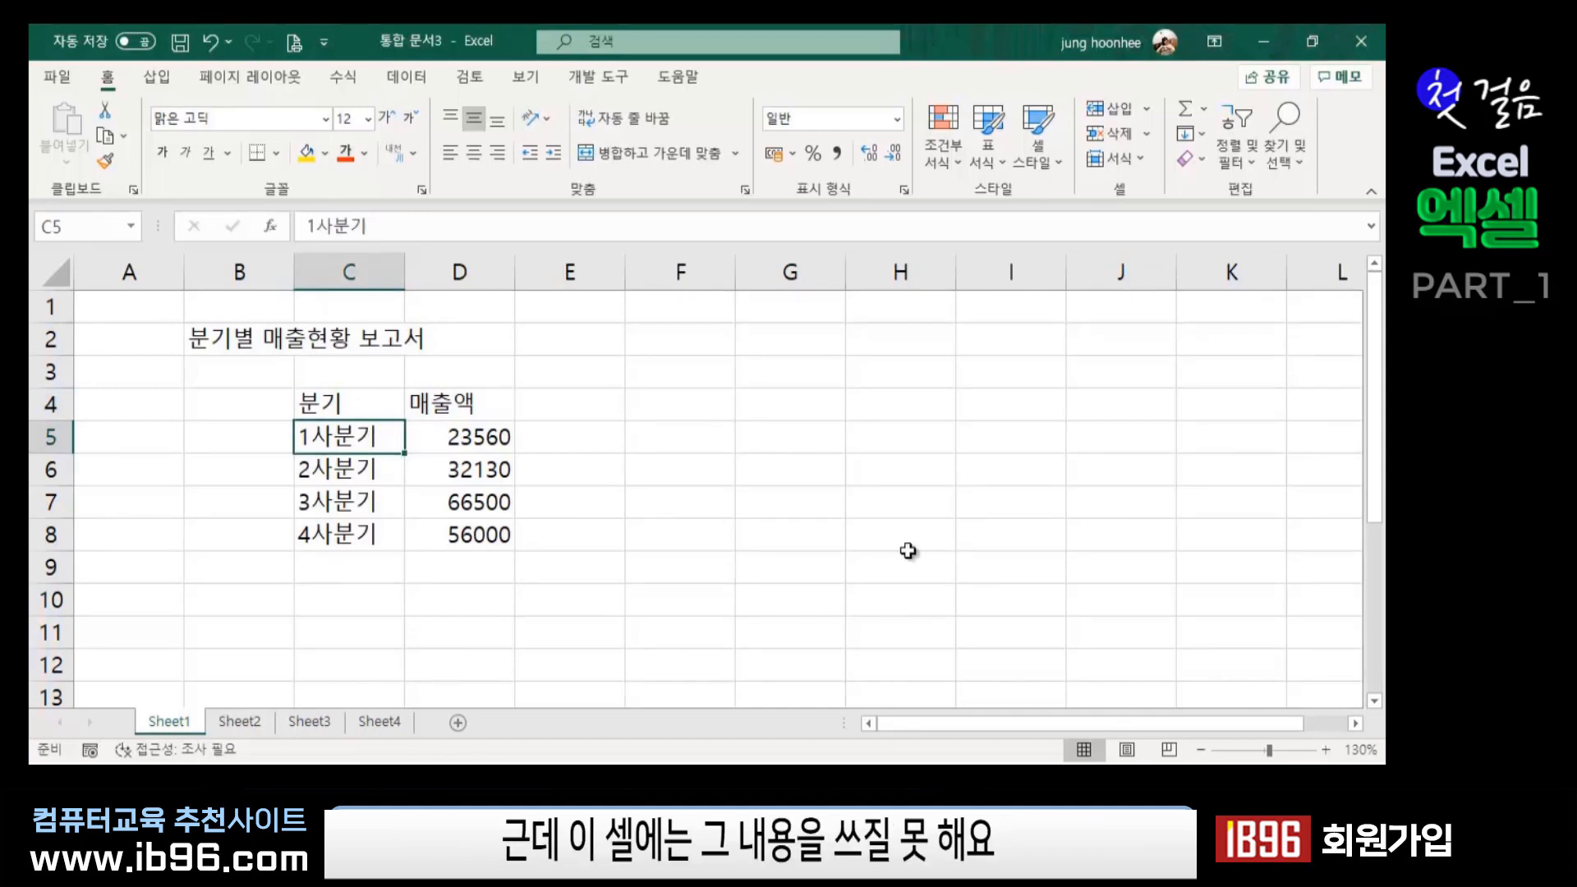
left_click(251, 436)
- Attach a new, empty comment to the 1사분기 cell C5 using 새 메모
left_click(312, 445)
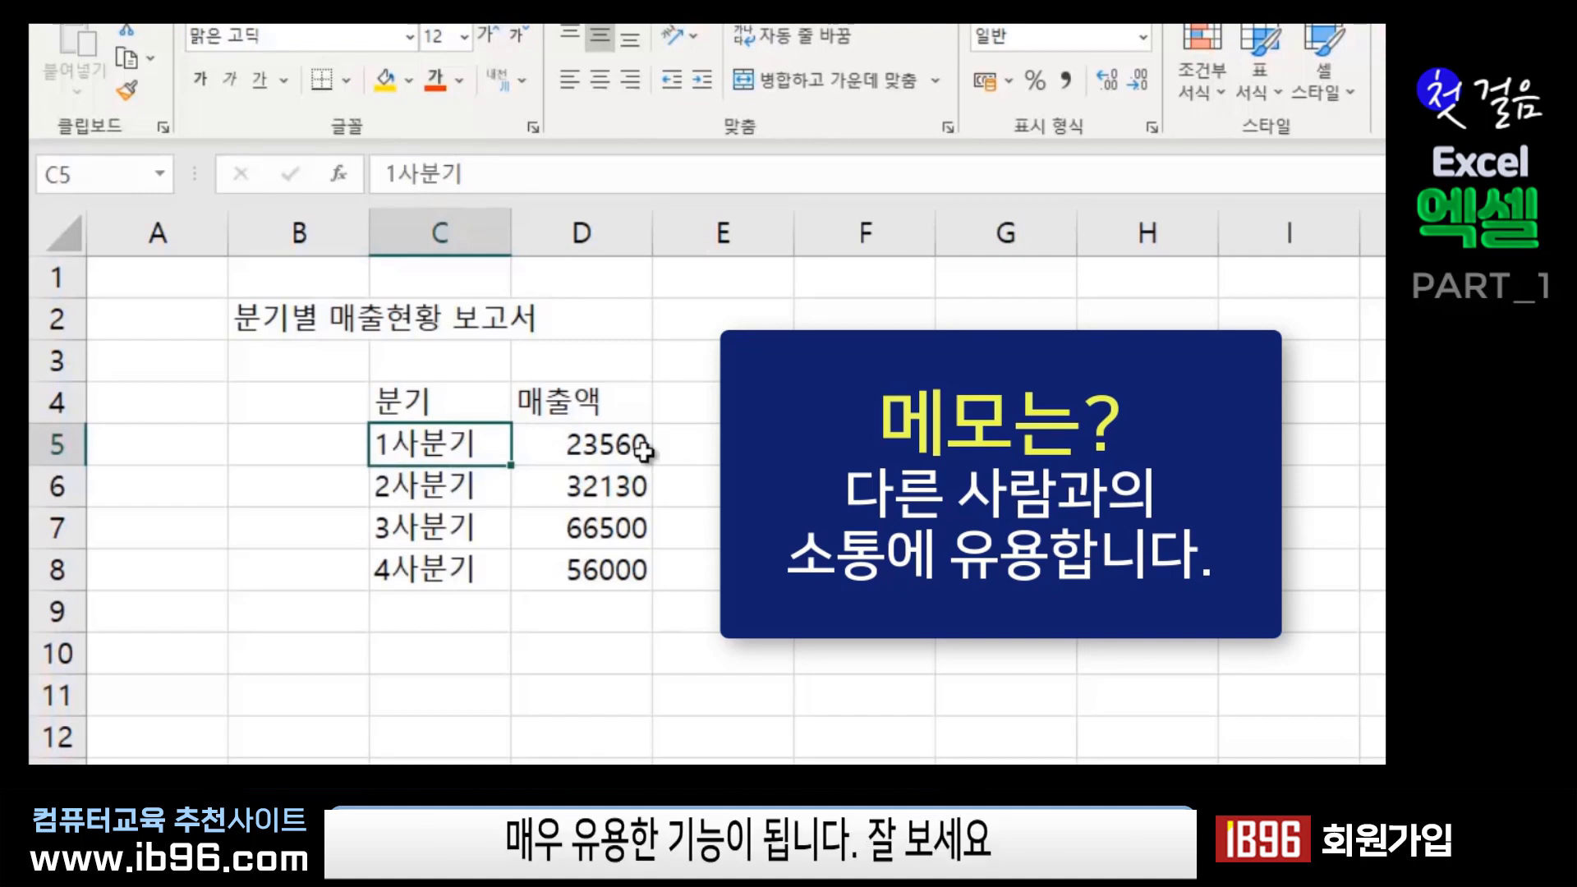
right_click(460, 447)
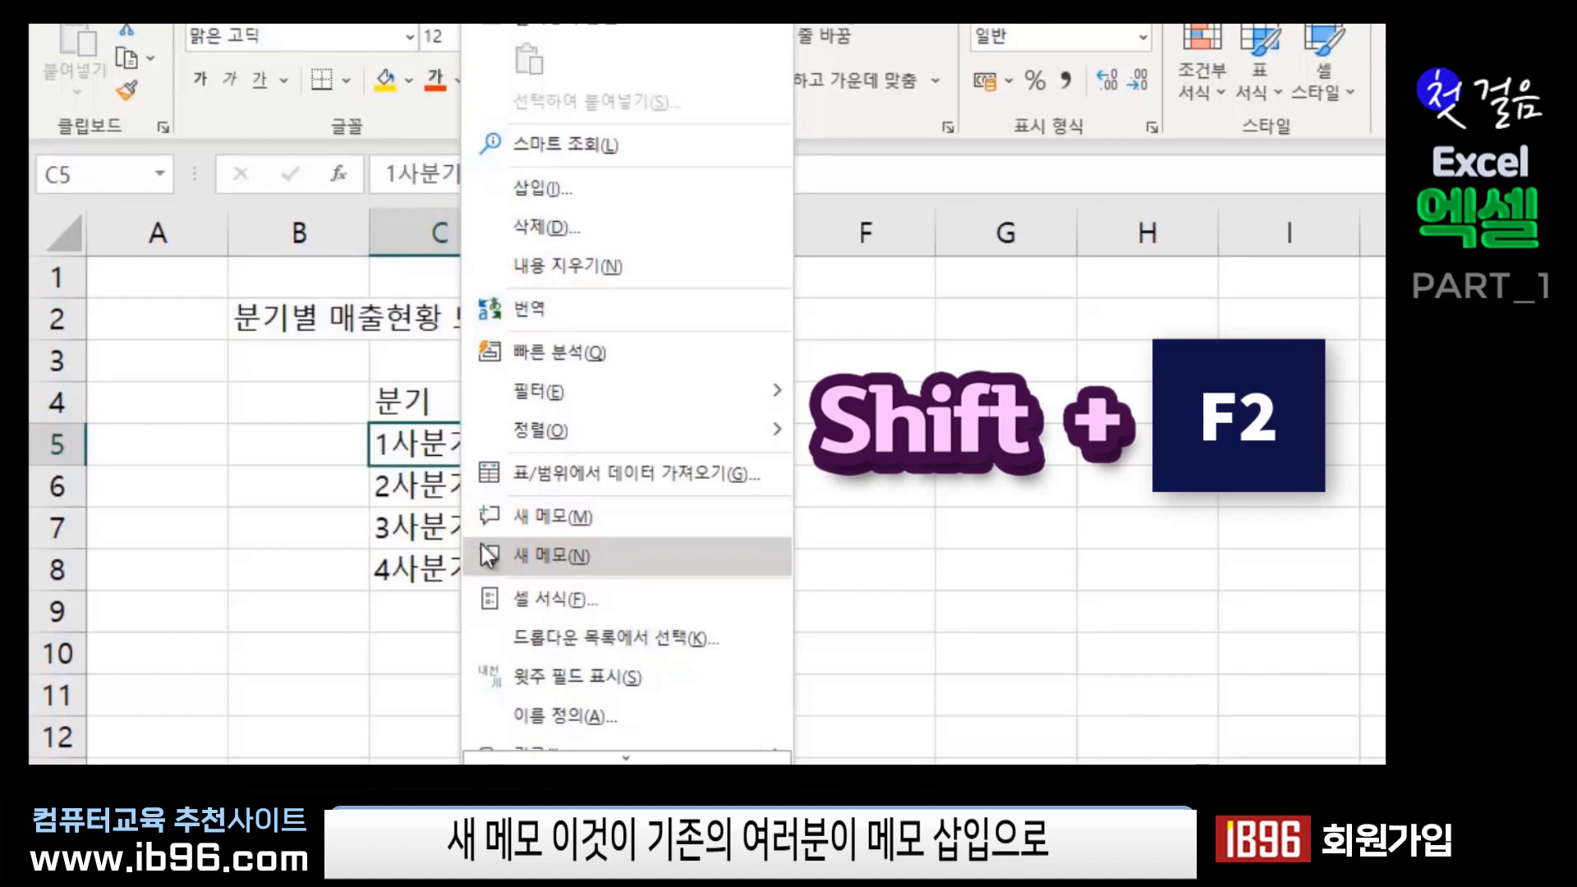
left_click(570, 559)
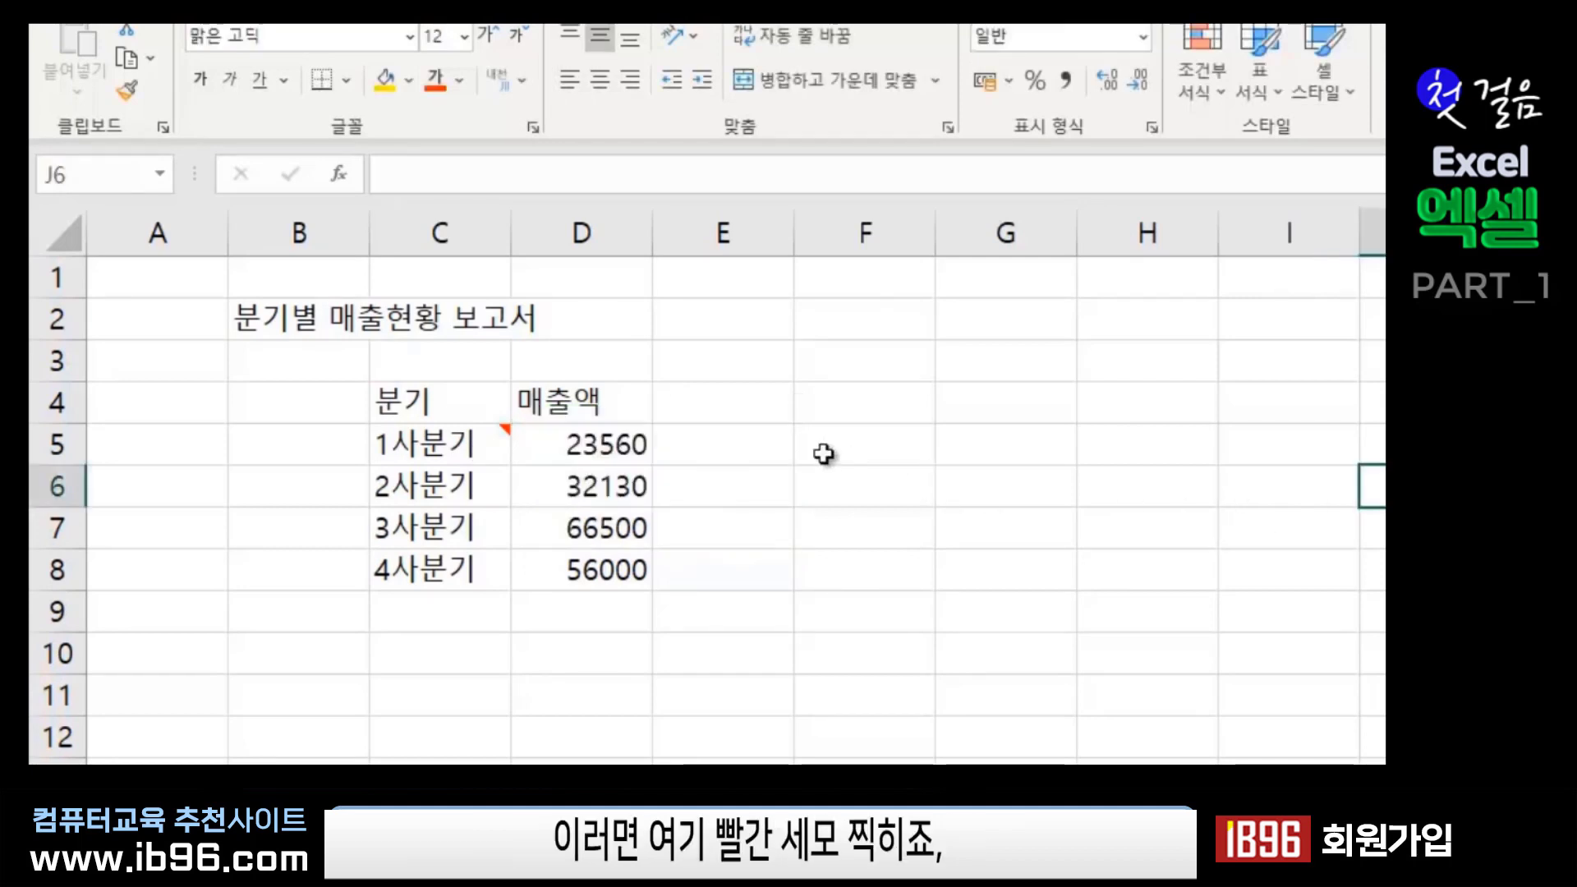
mouse_move(504, 426)
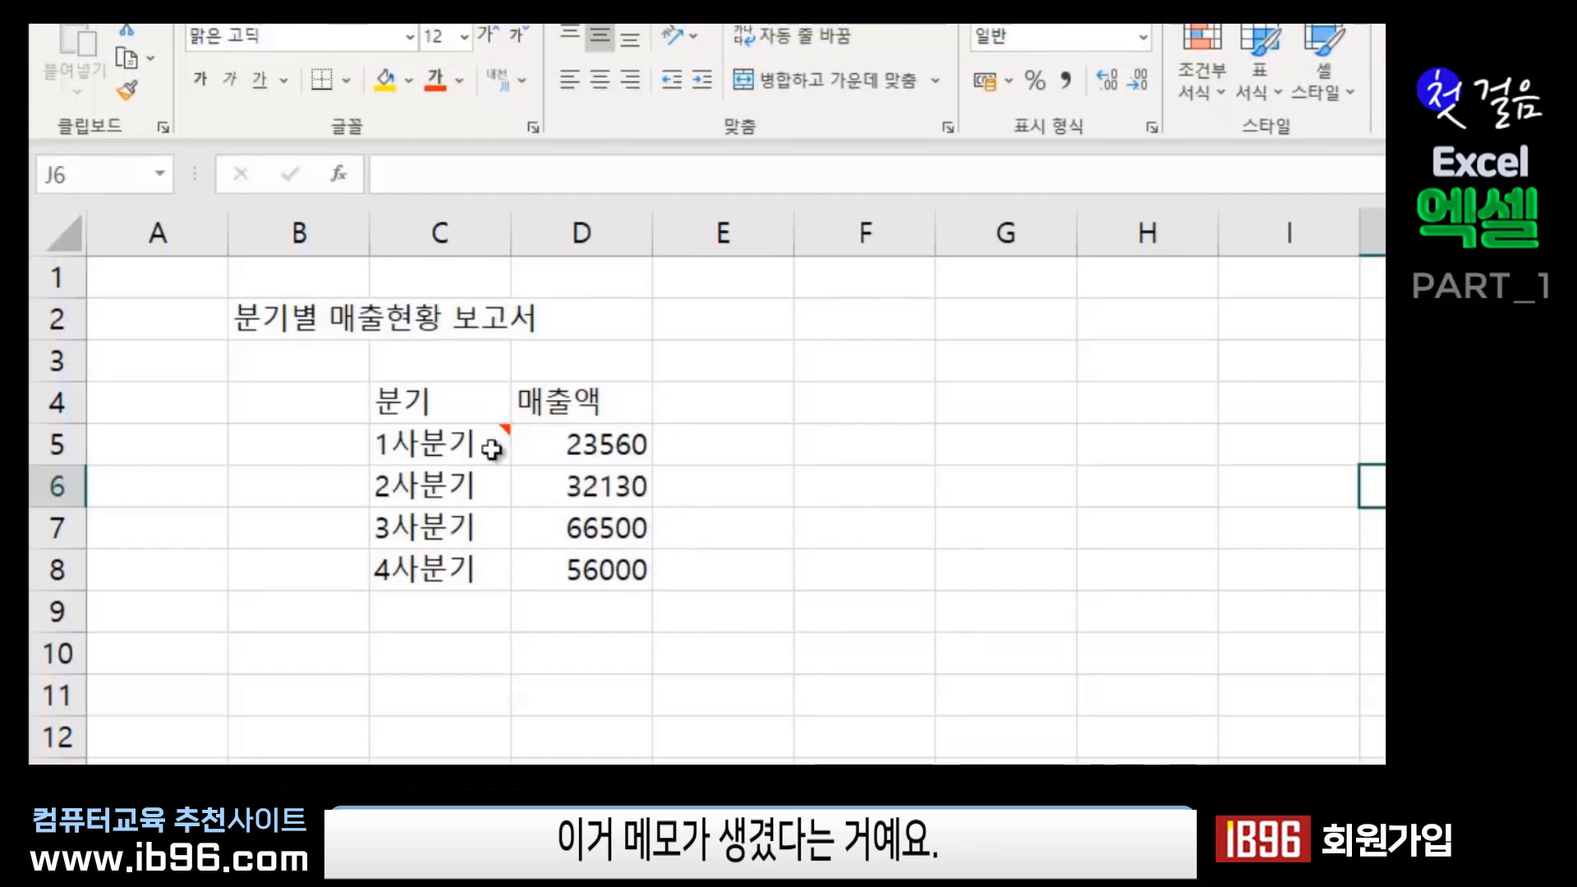
- Delete the empty comment from C5 with 메모 삭제, then reselect the 1사분기 cell
left_click(434, 443)
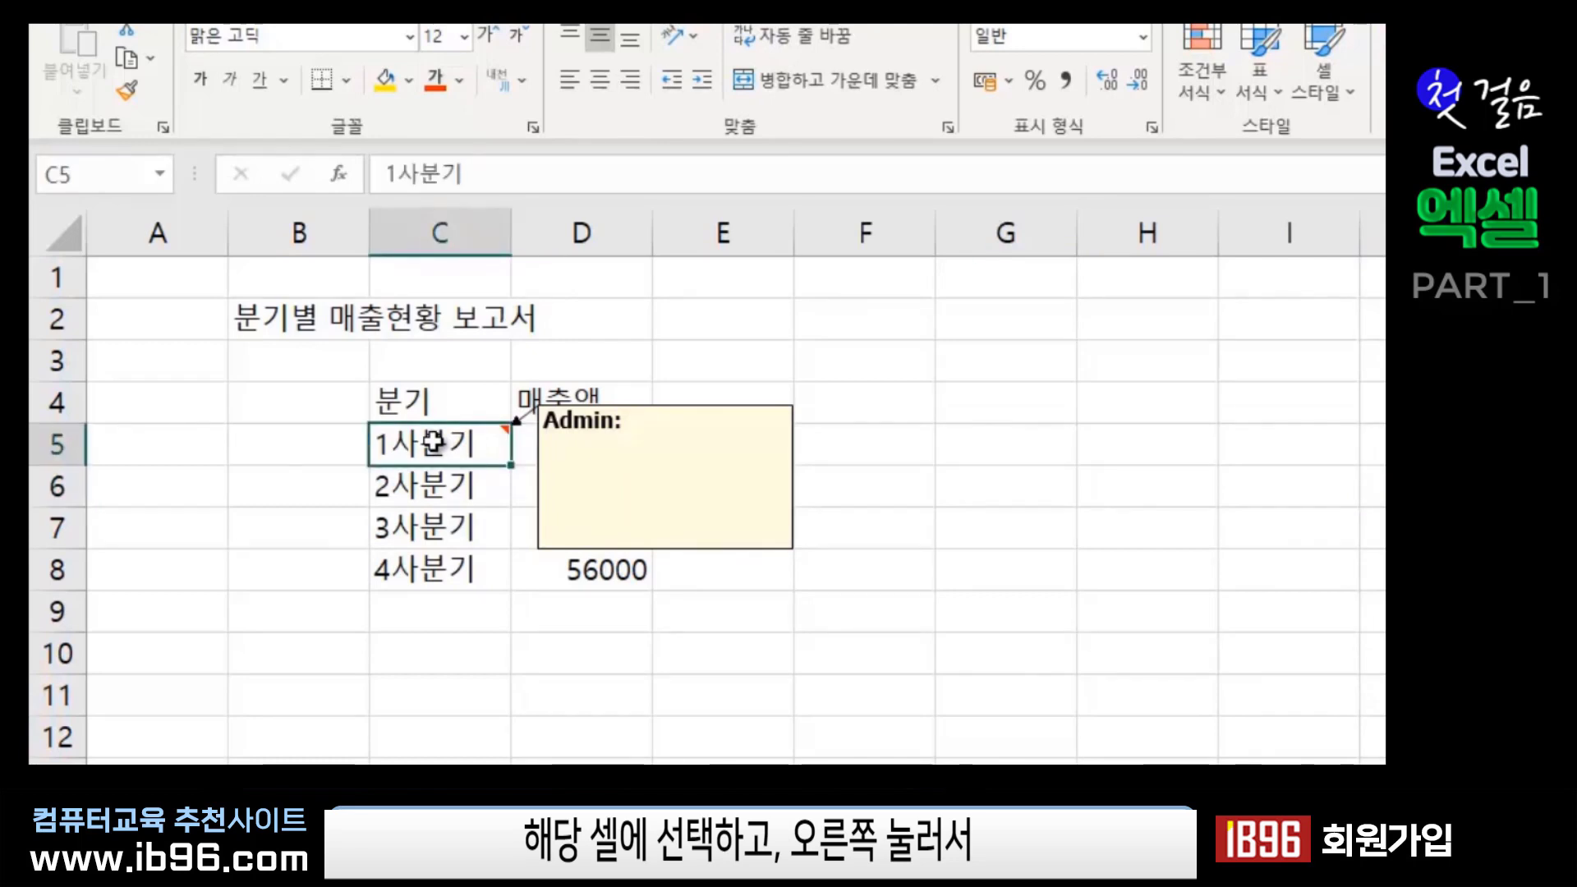
right_click(436, 446)
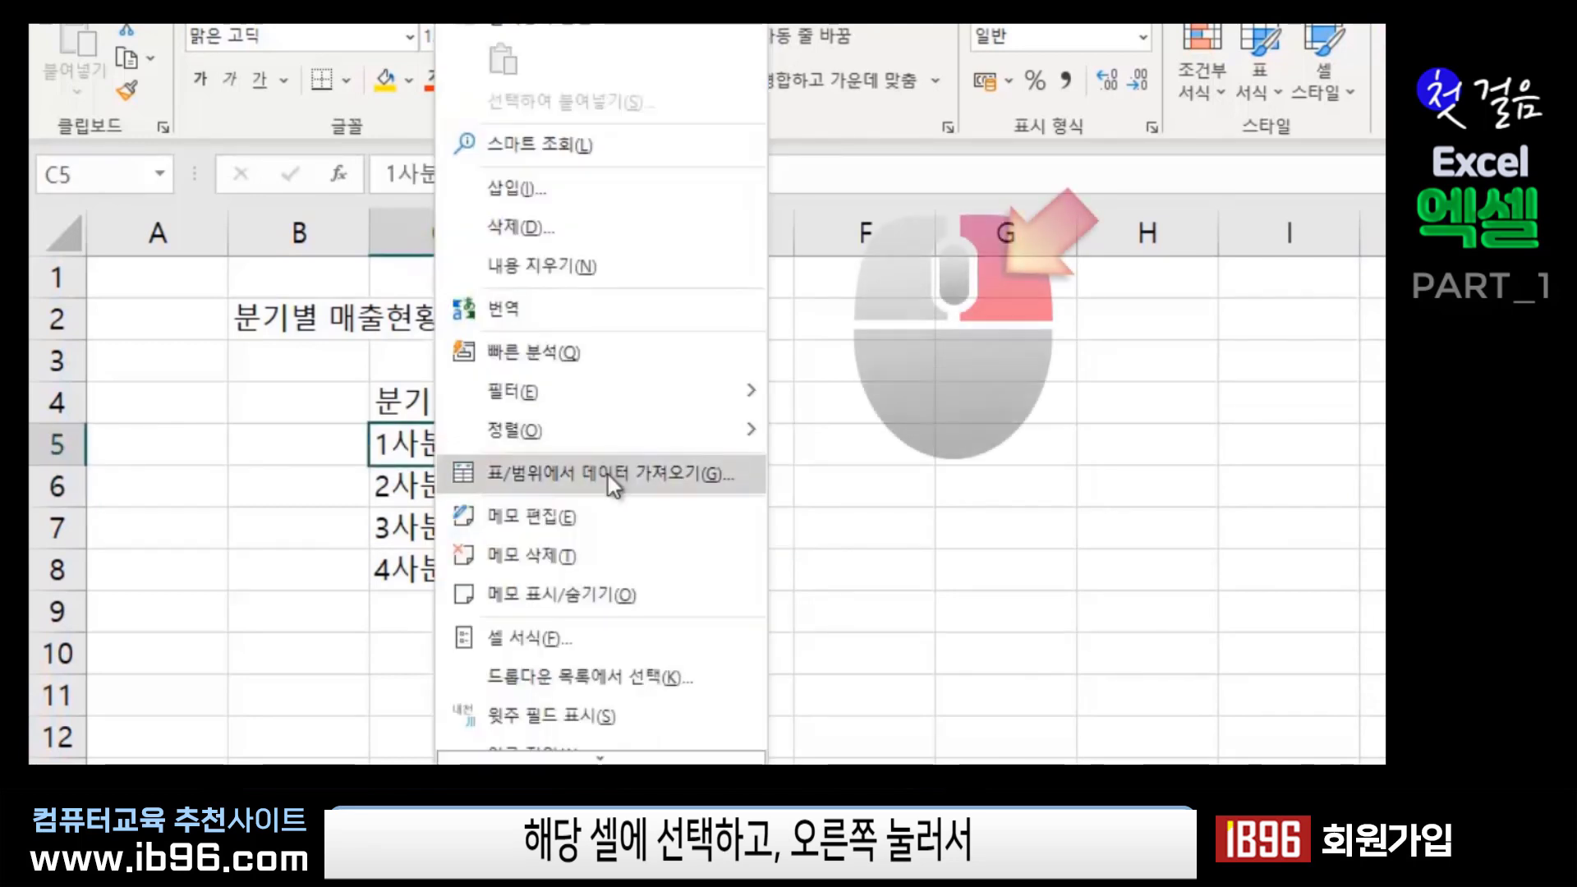
left_click(554, 549)
left_click(903, 458)
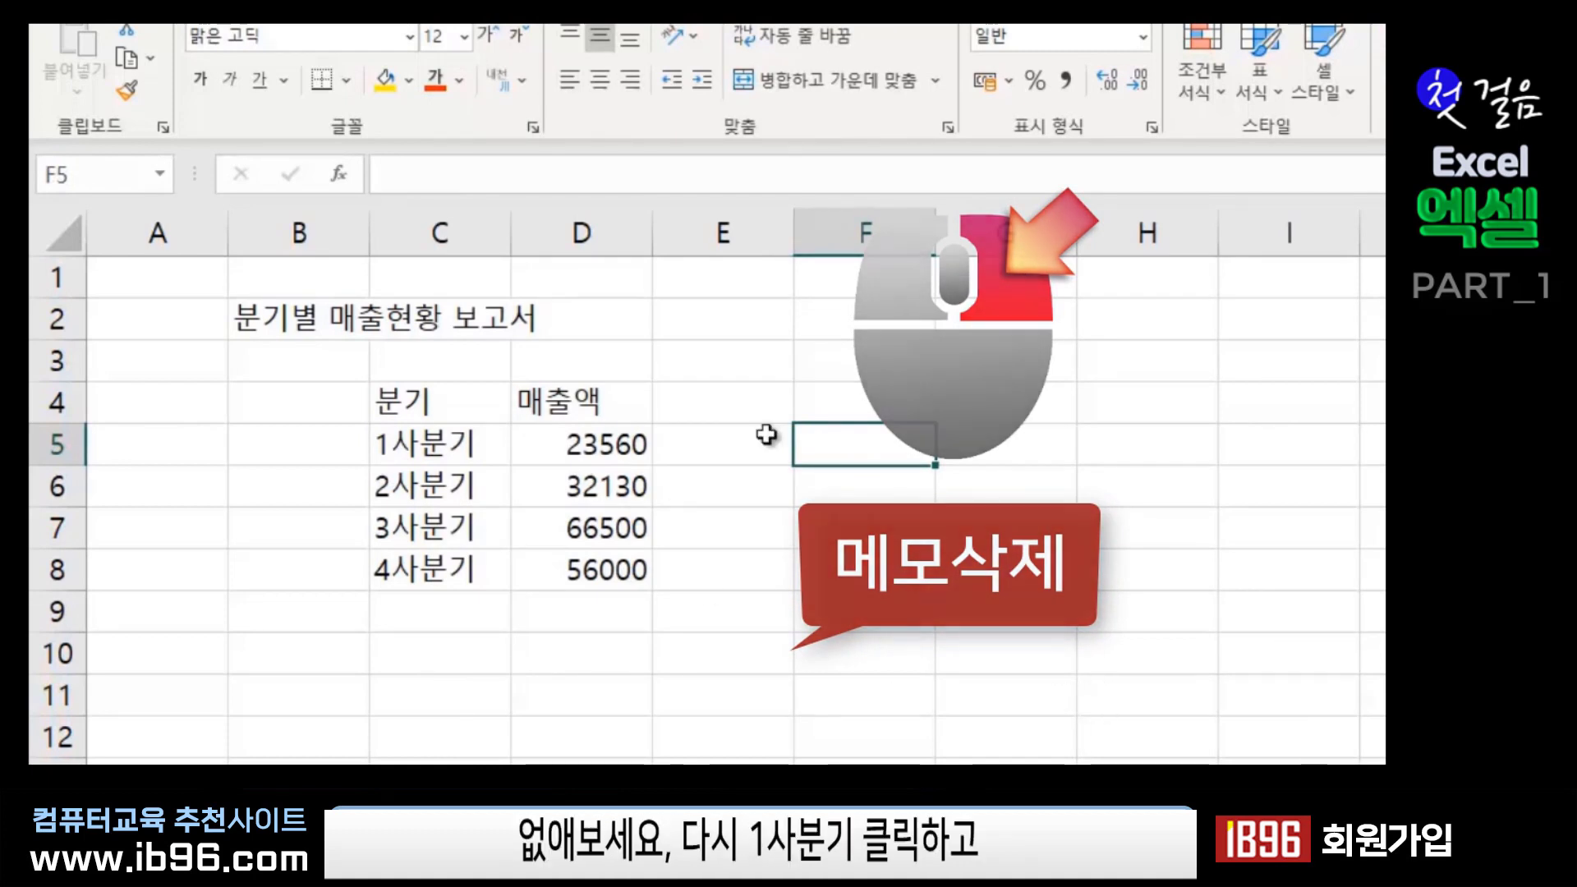
left_click(437, 442)
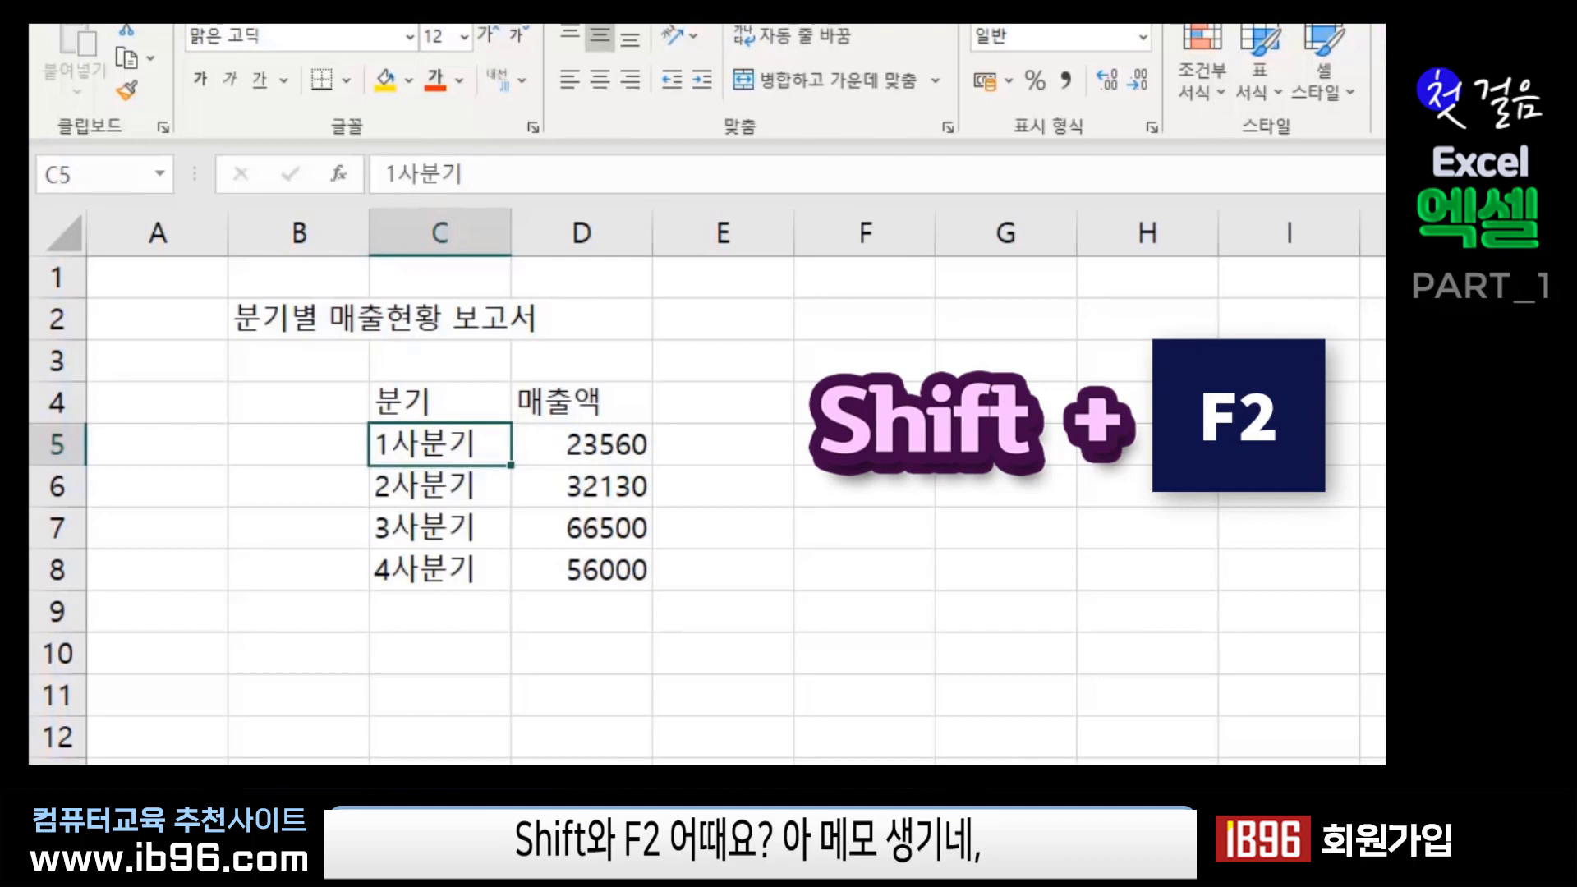
- Add a hidden note on C5 reading 우수 거래처 중심의 매출액, replacing the author label
key("shift+F2")
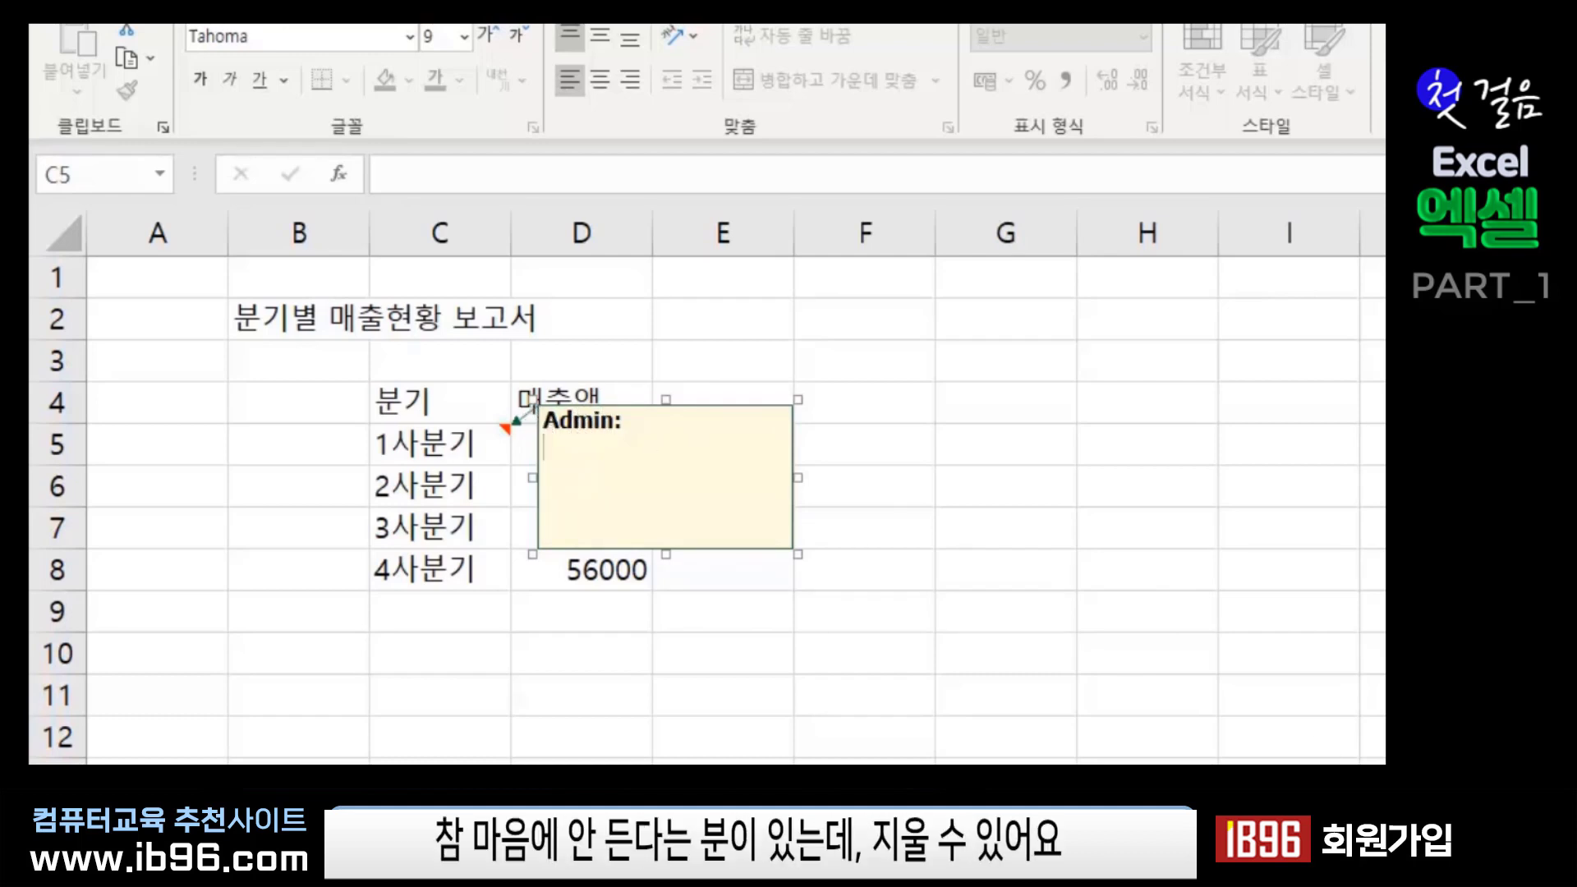
key("BackSpace")
key("BackSpace")
key("BackSpace")
key("BackSpace")
key("BackSpace")
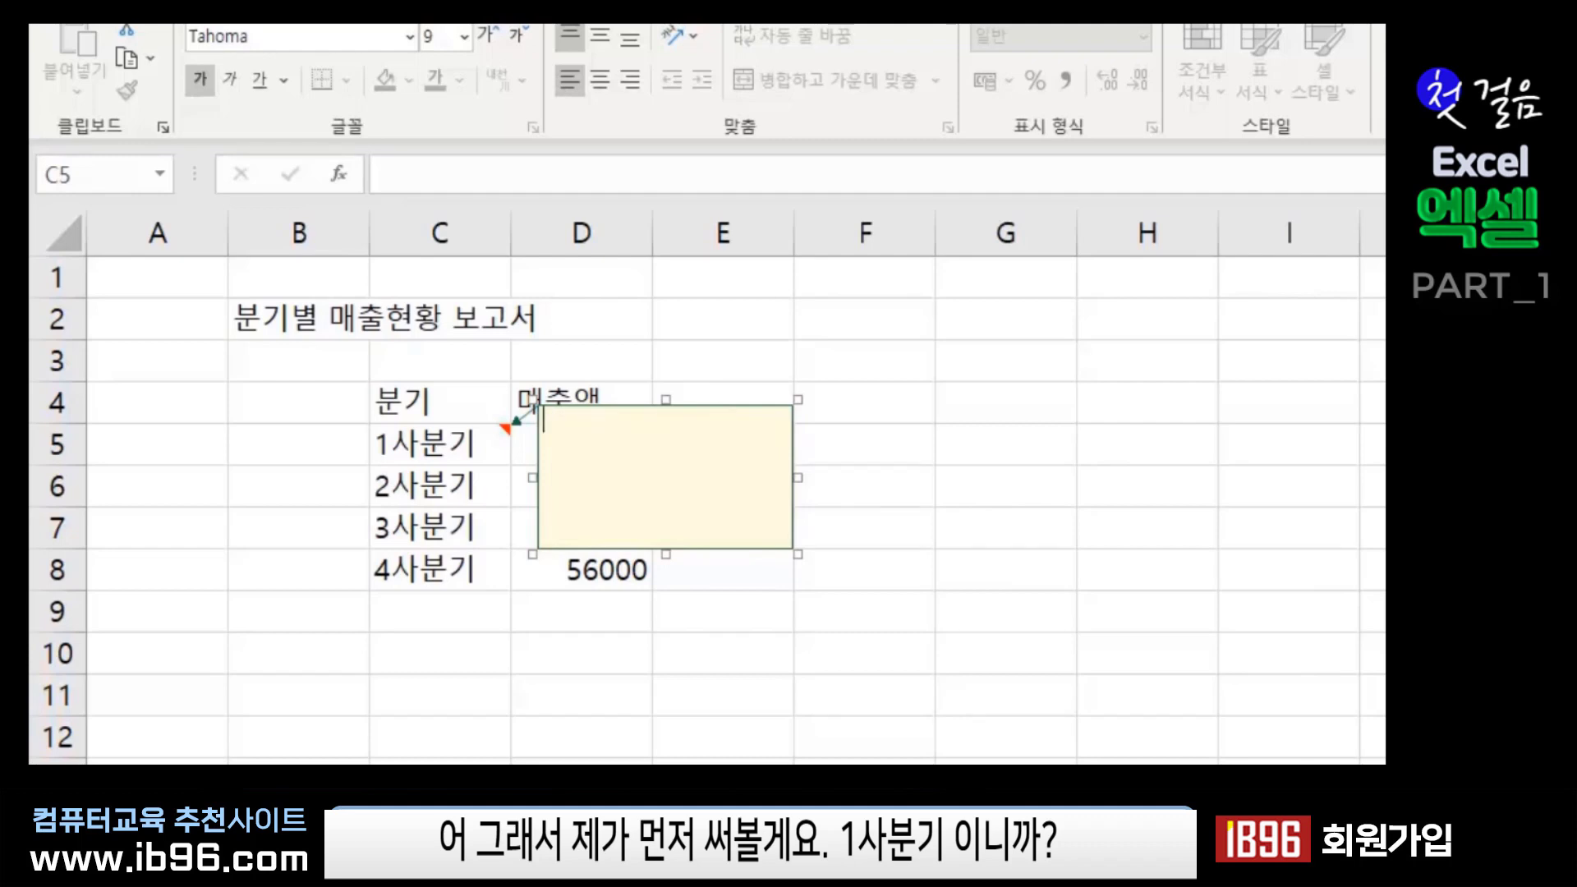
key("Hangul")
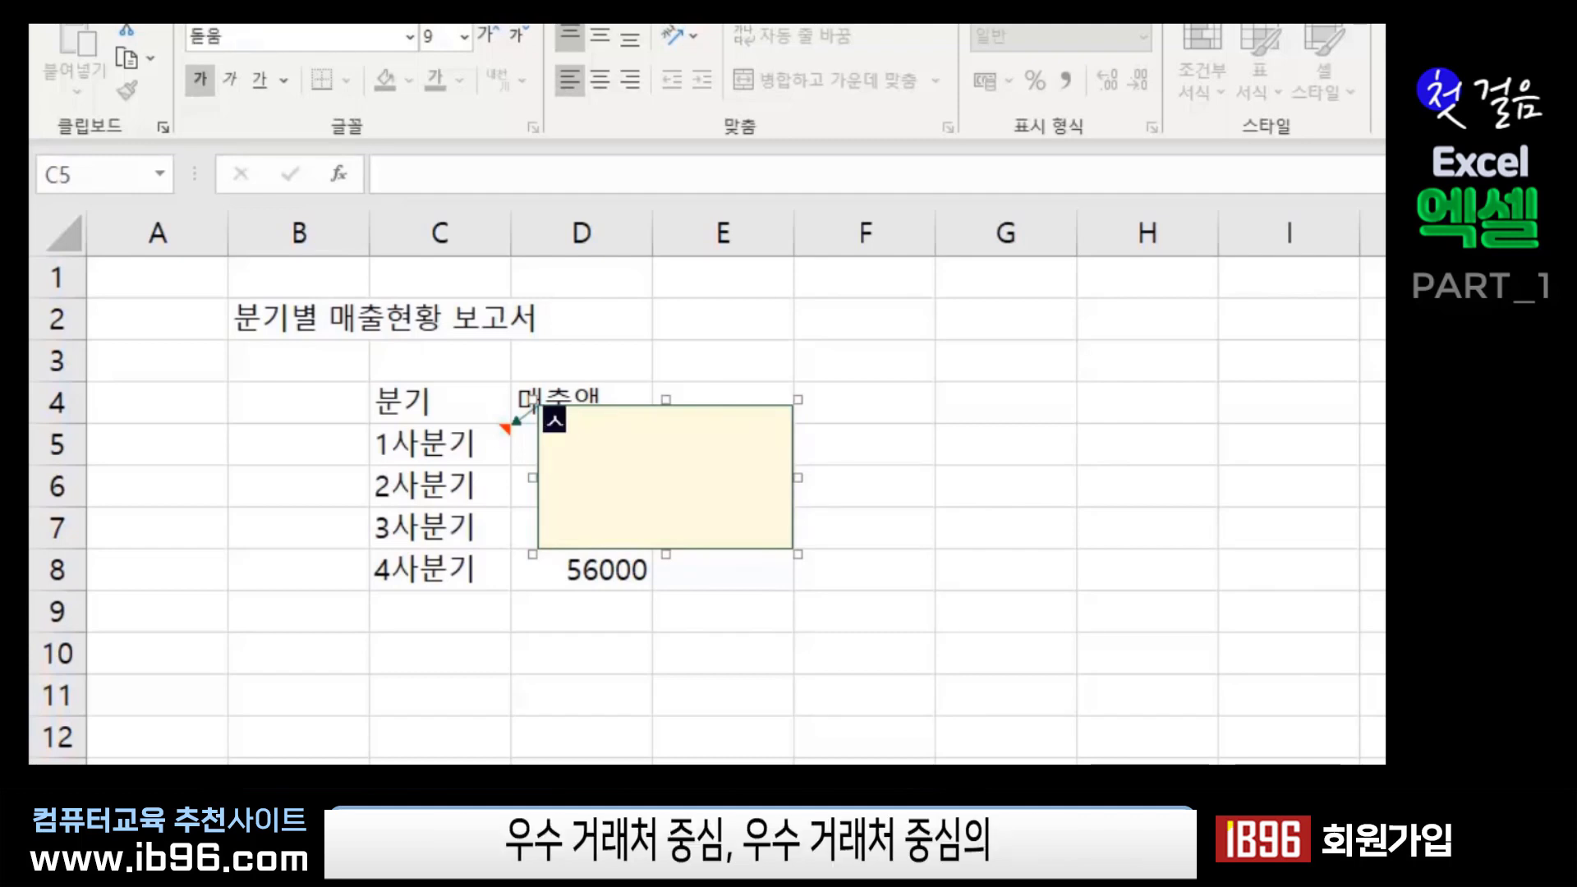
type("우수 거래")
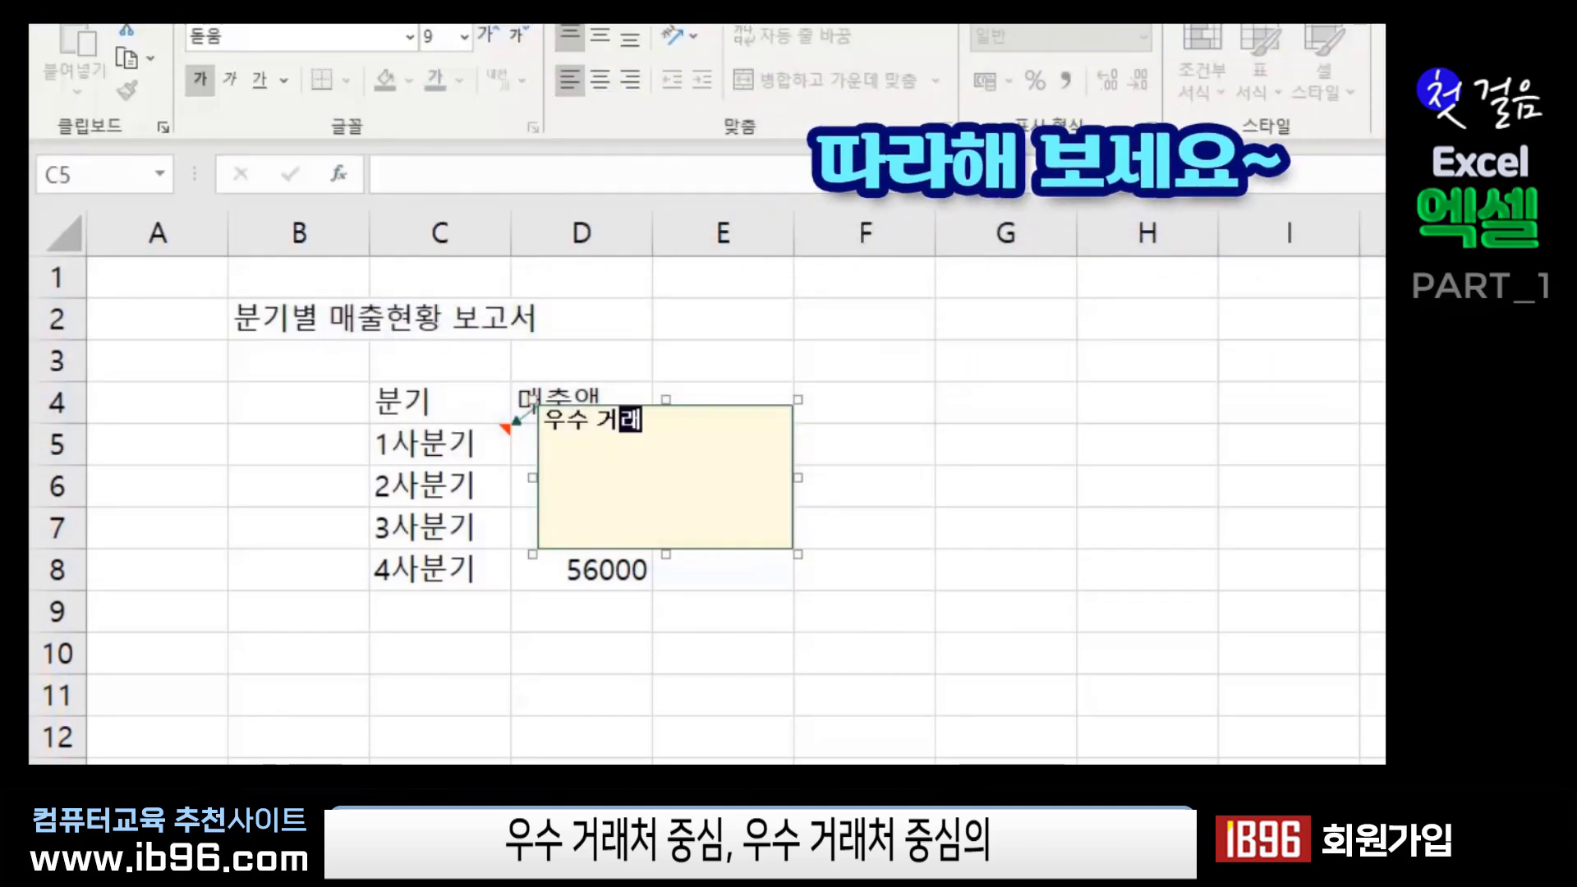
type("처 중심의 매")
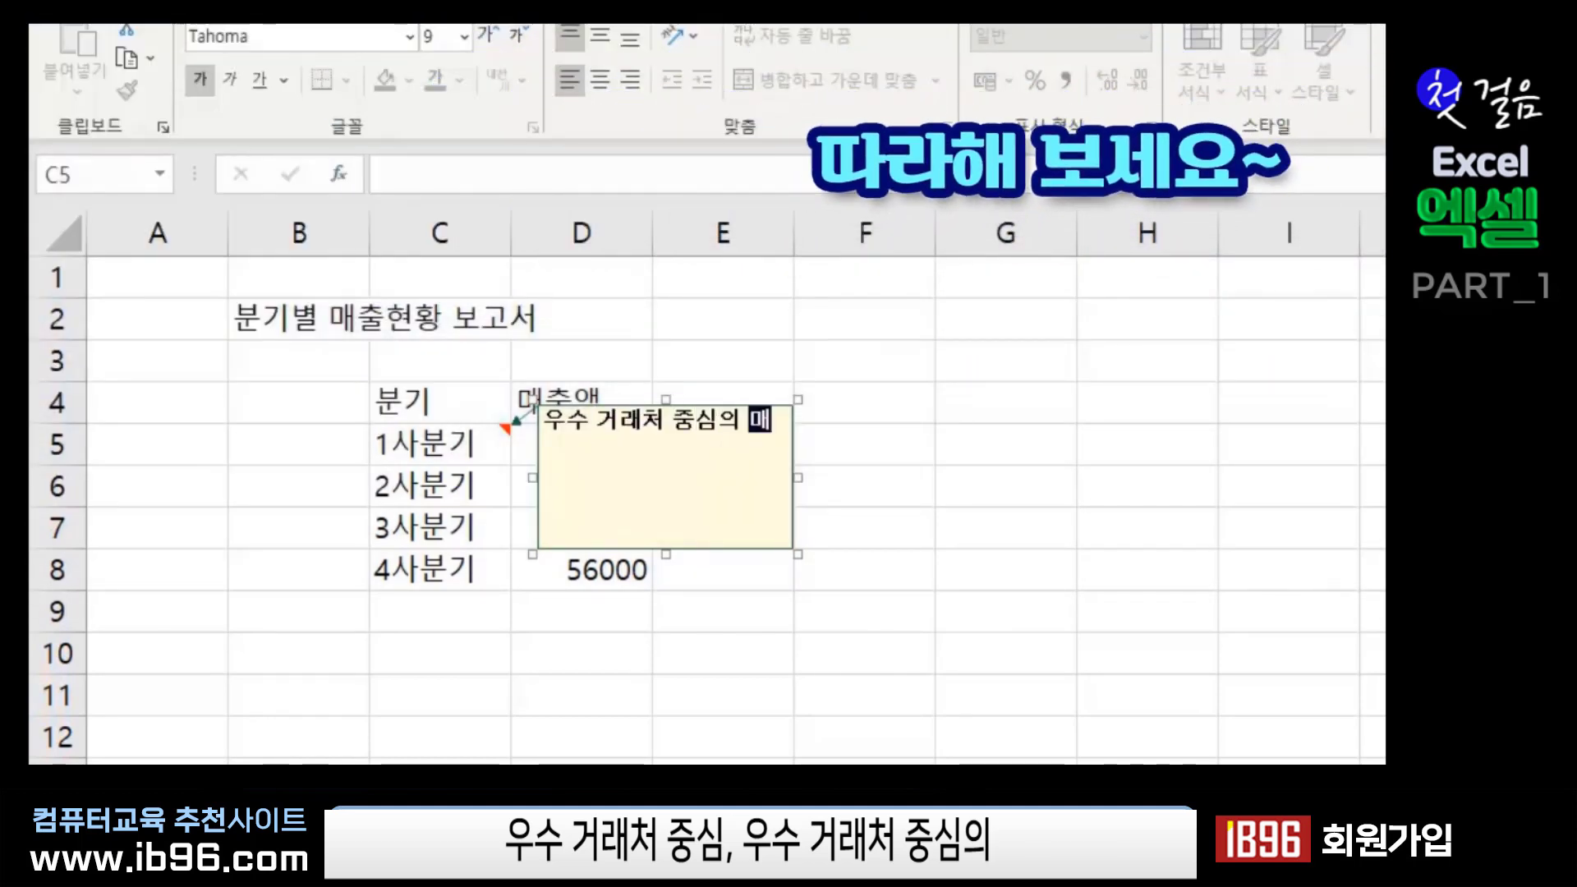
type("출액")
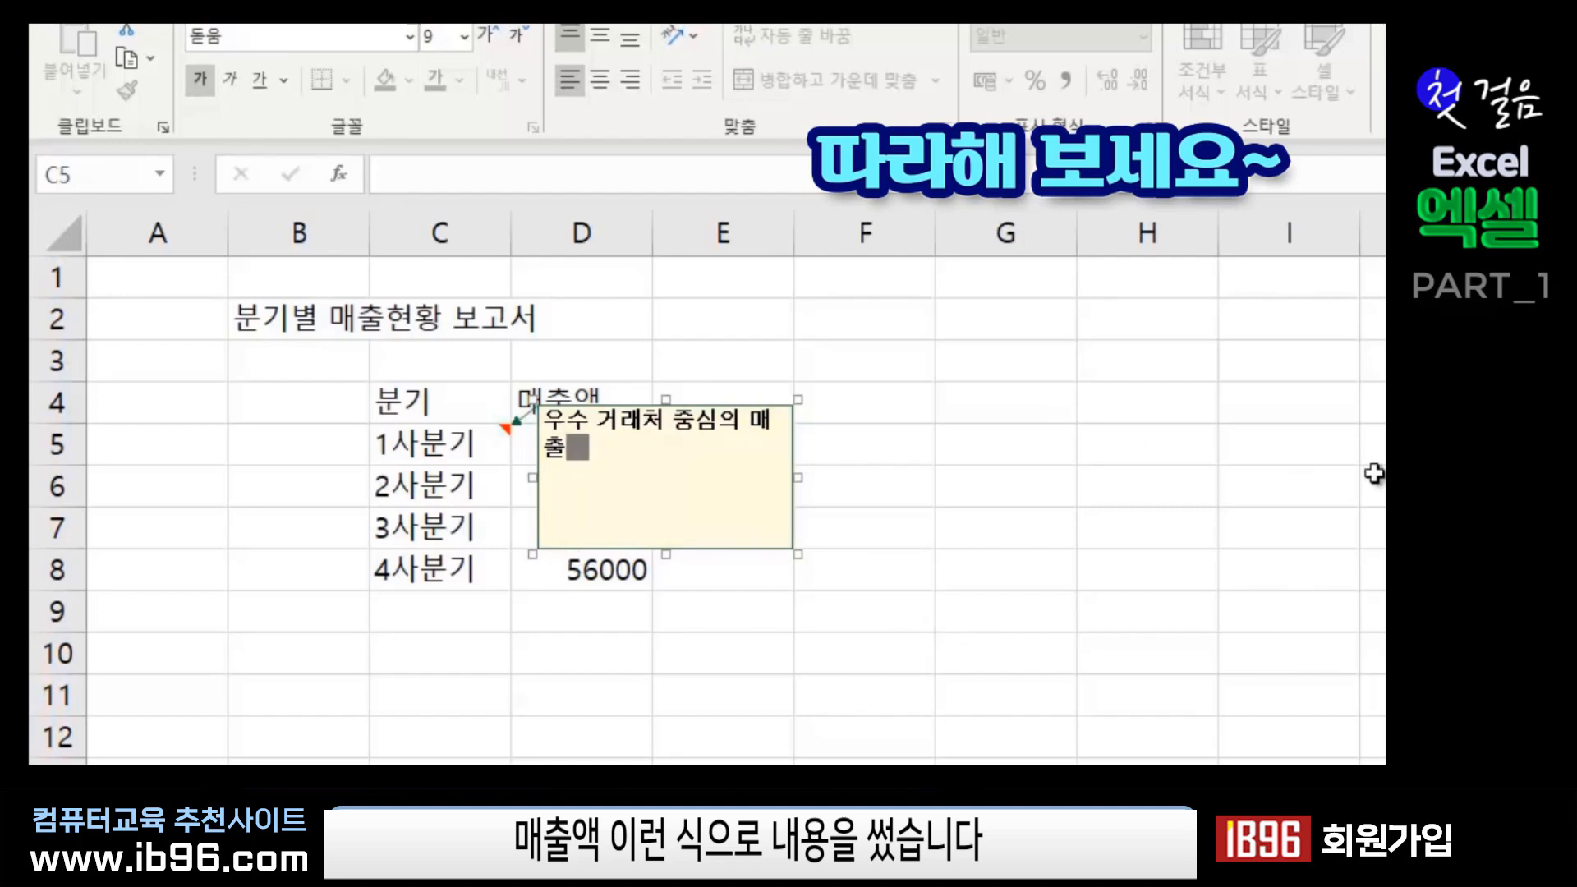
left_click(1171, 580)
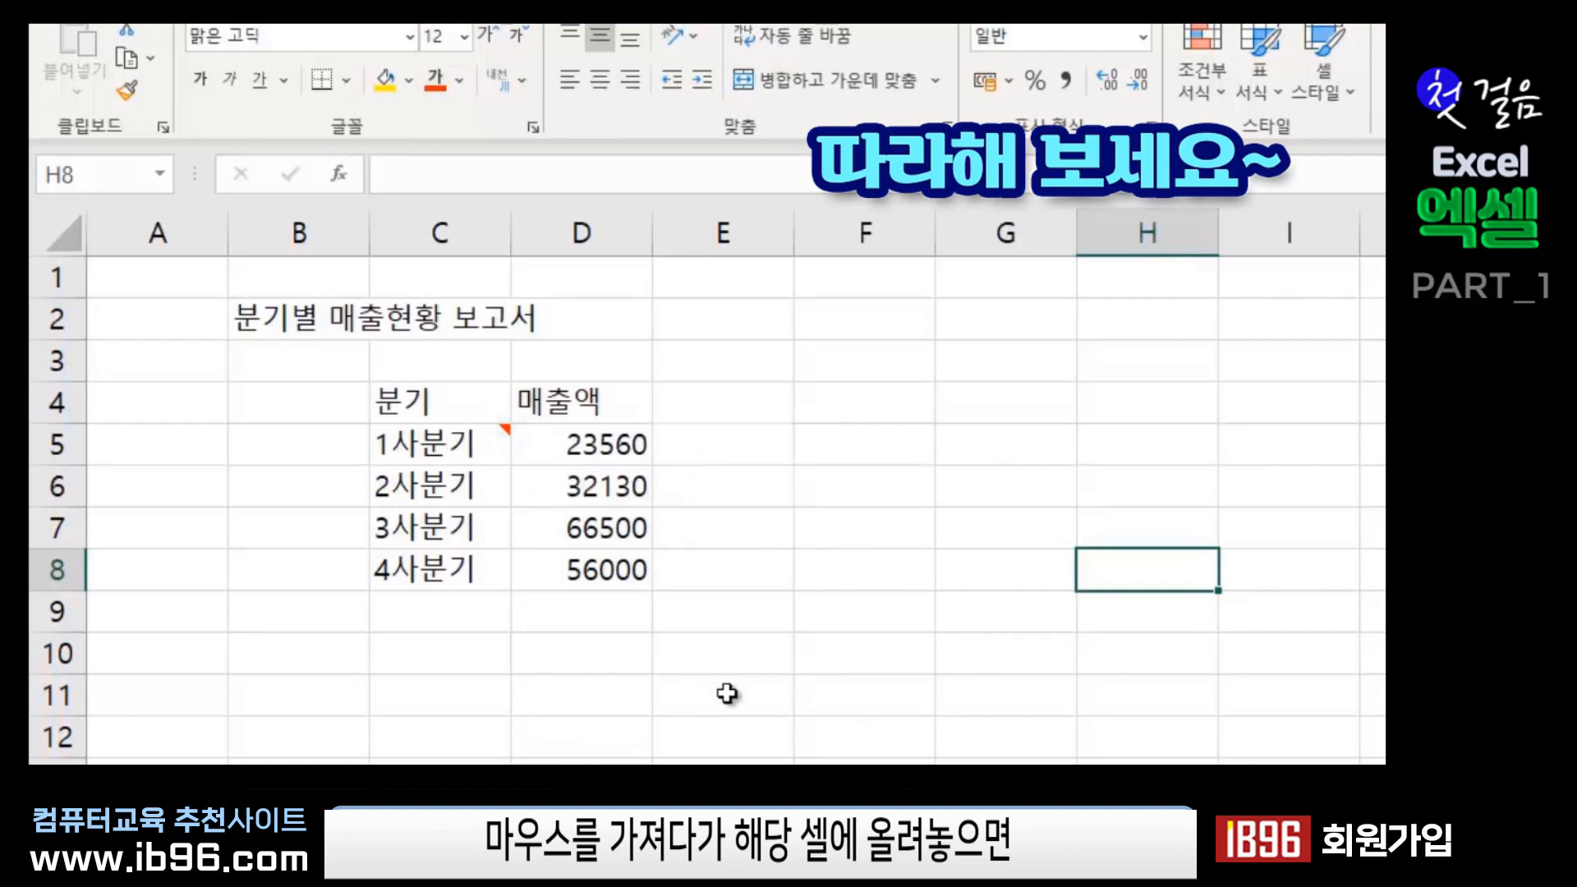
mouse_move(441, 445)
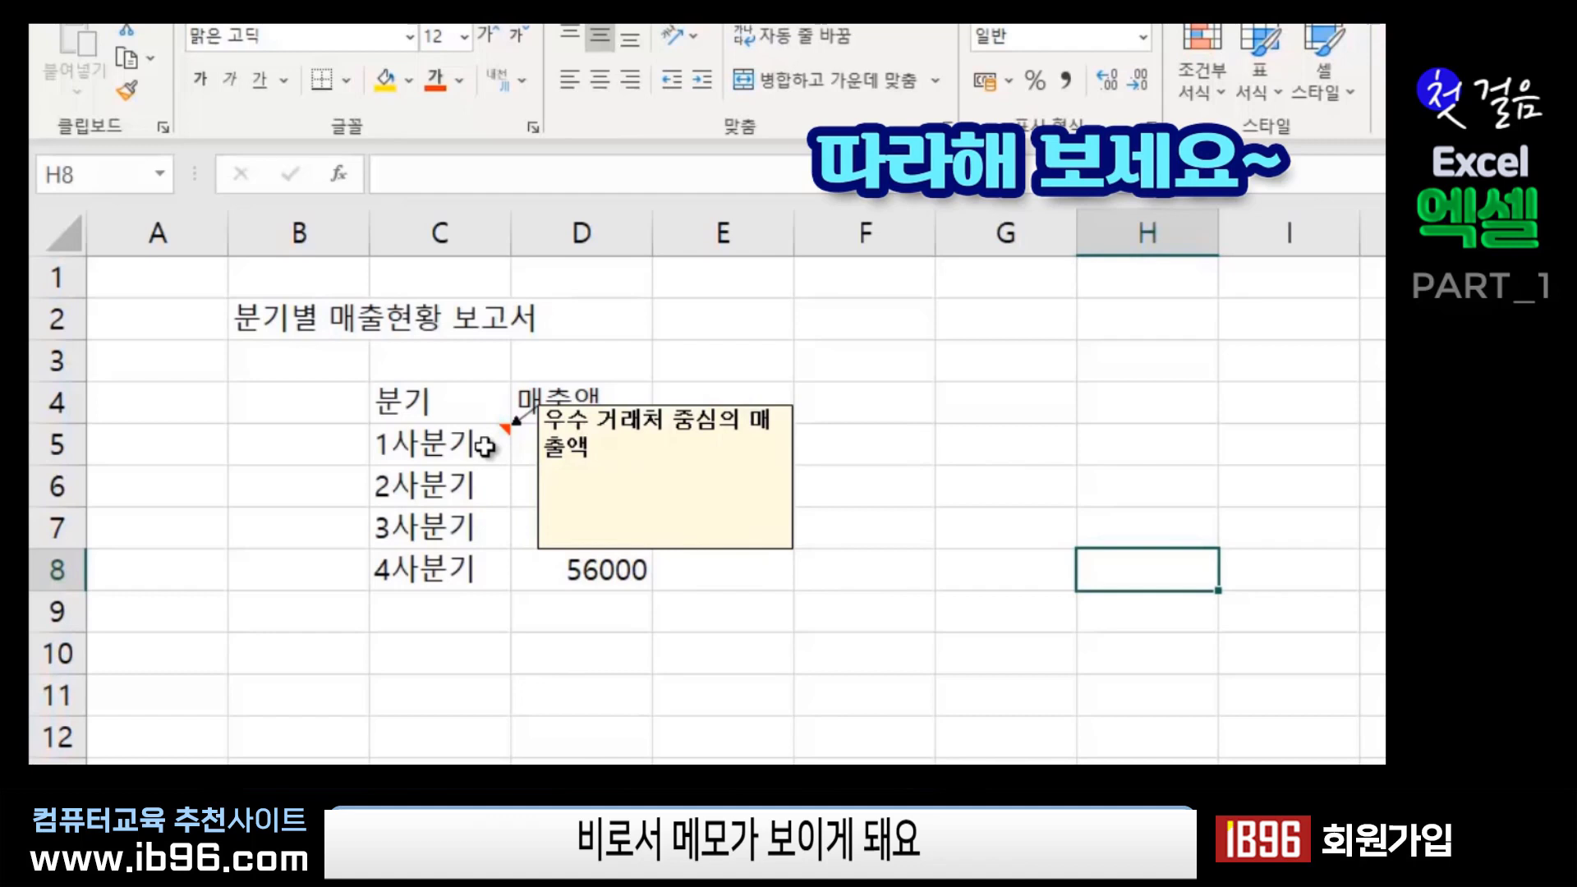
- Add a hidden note on C7 reading 중국과의 무역거래 활성화로 매출액 다시 증가 추세로 돌아섬
left_click(447, 530)
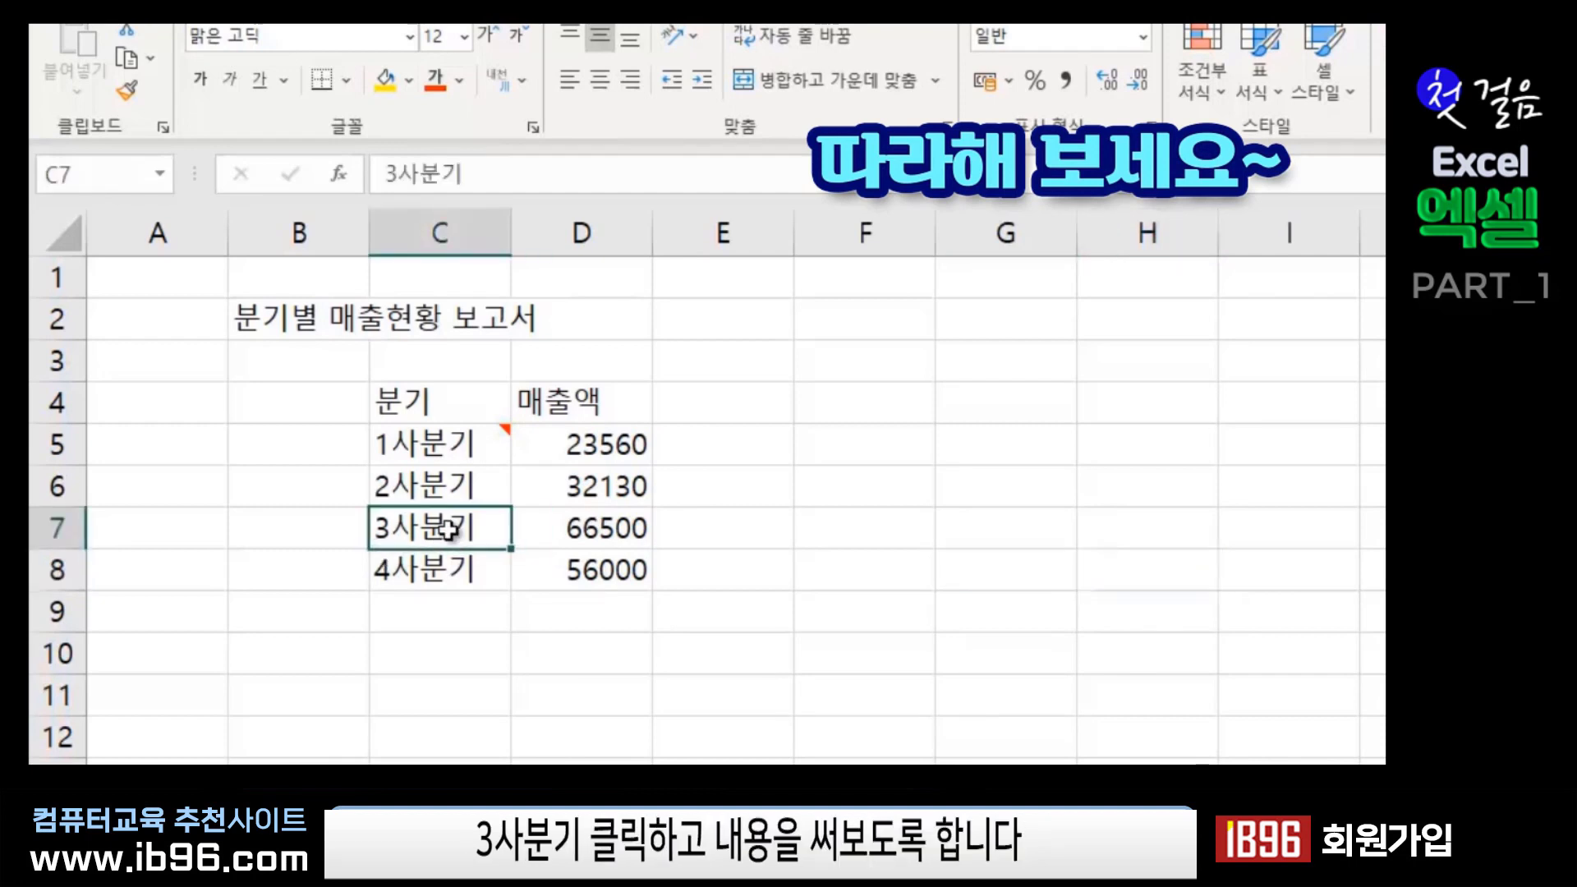
right_click(448, 530)
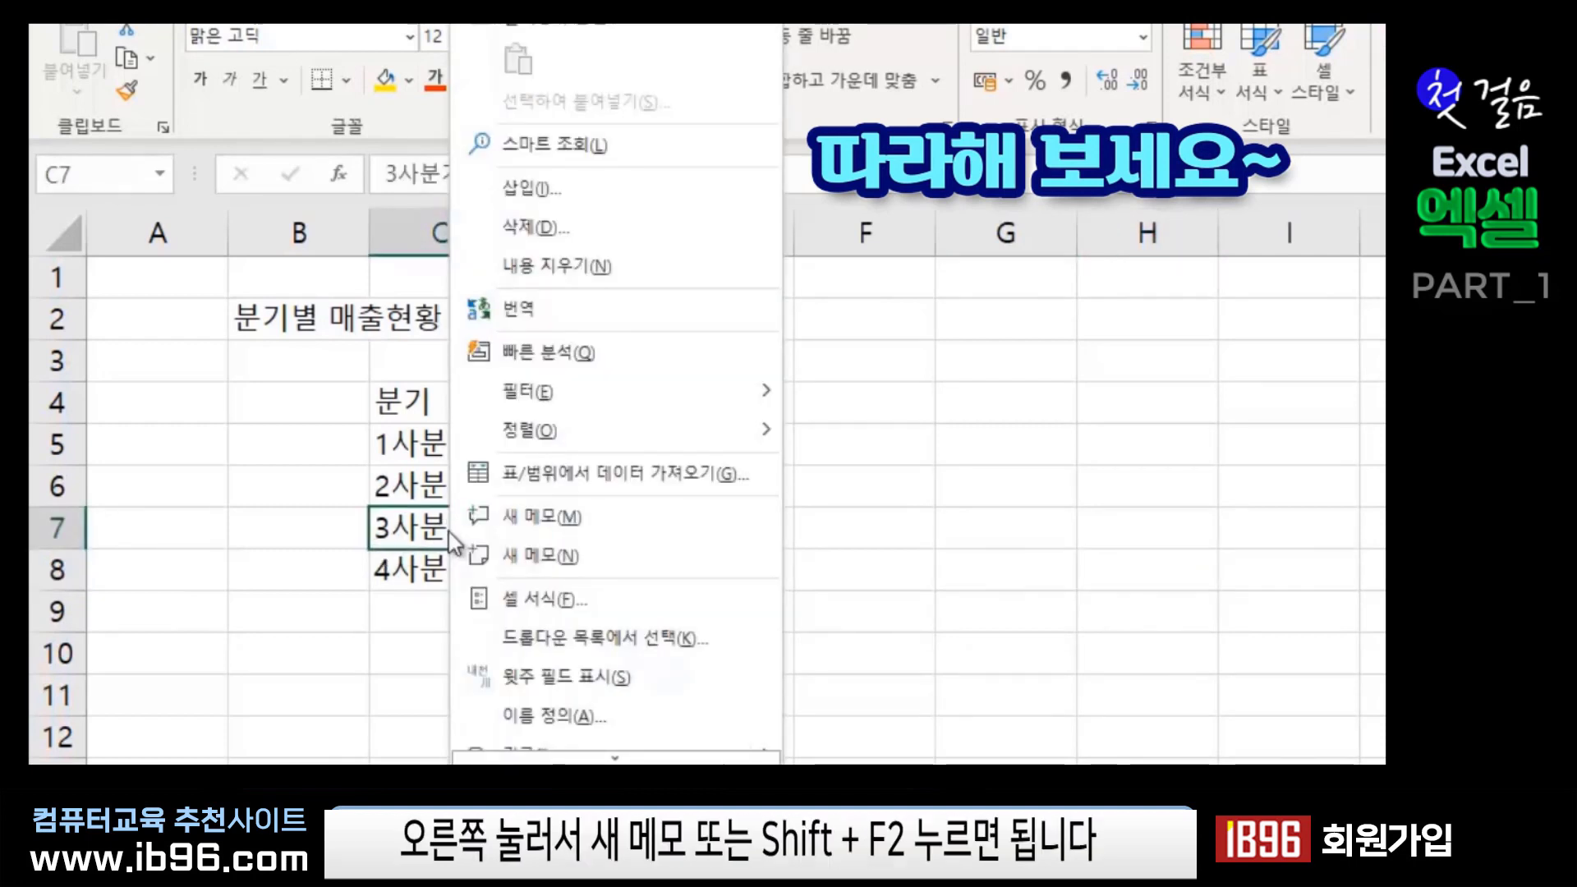
left_click(556, 556)
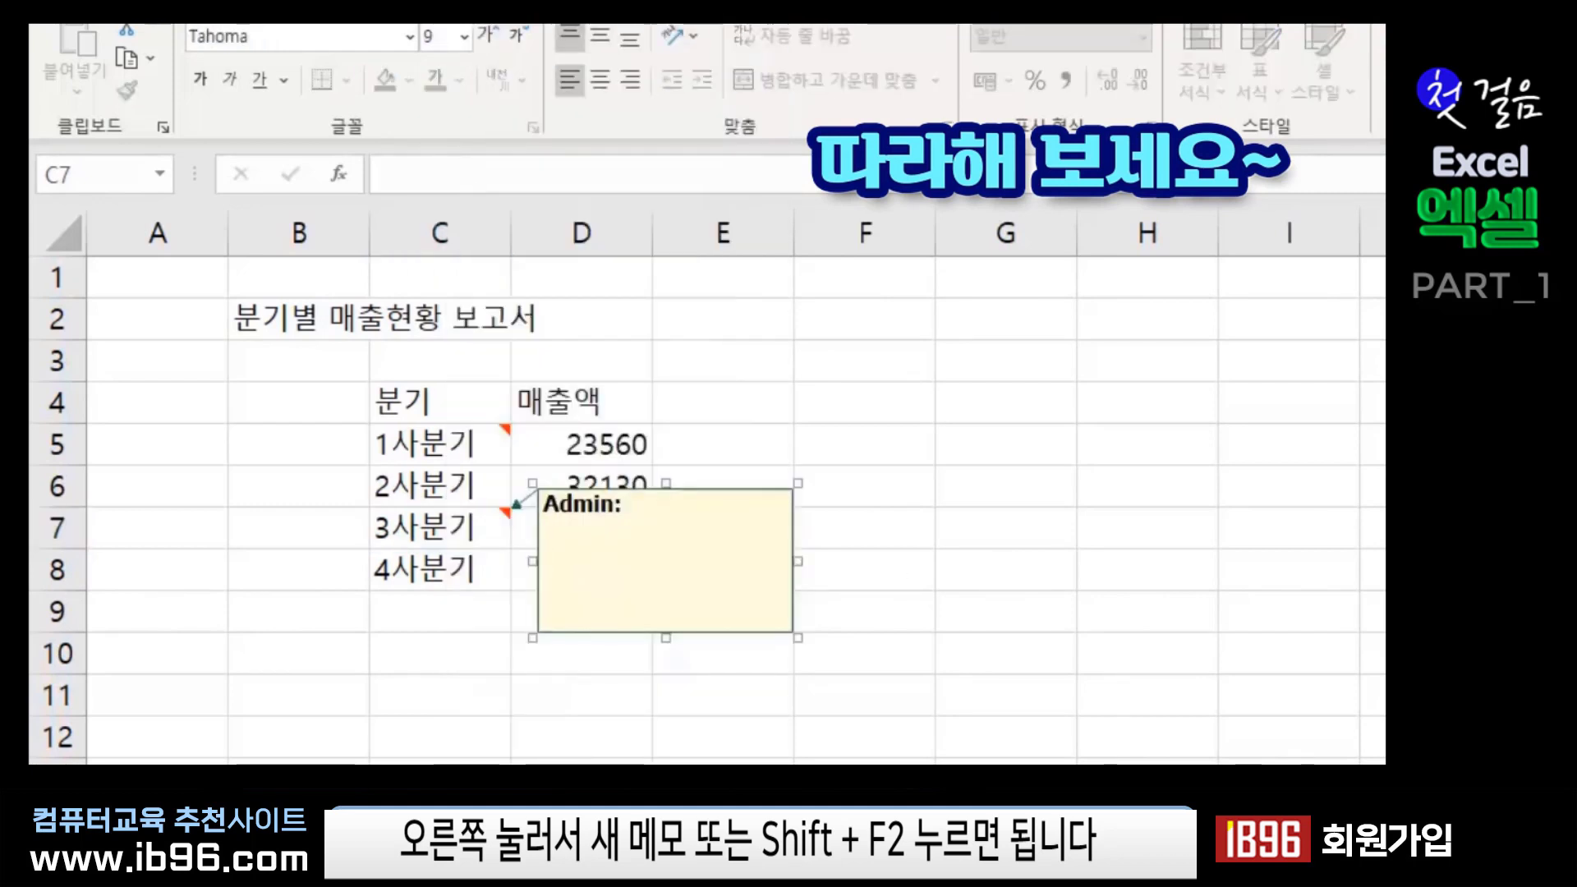
key("BackSpace")
key("BackSpace")
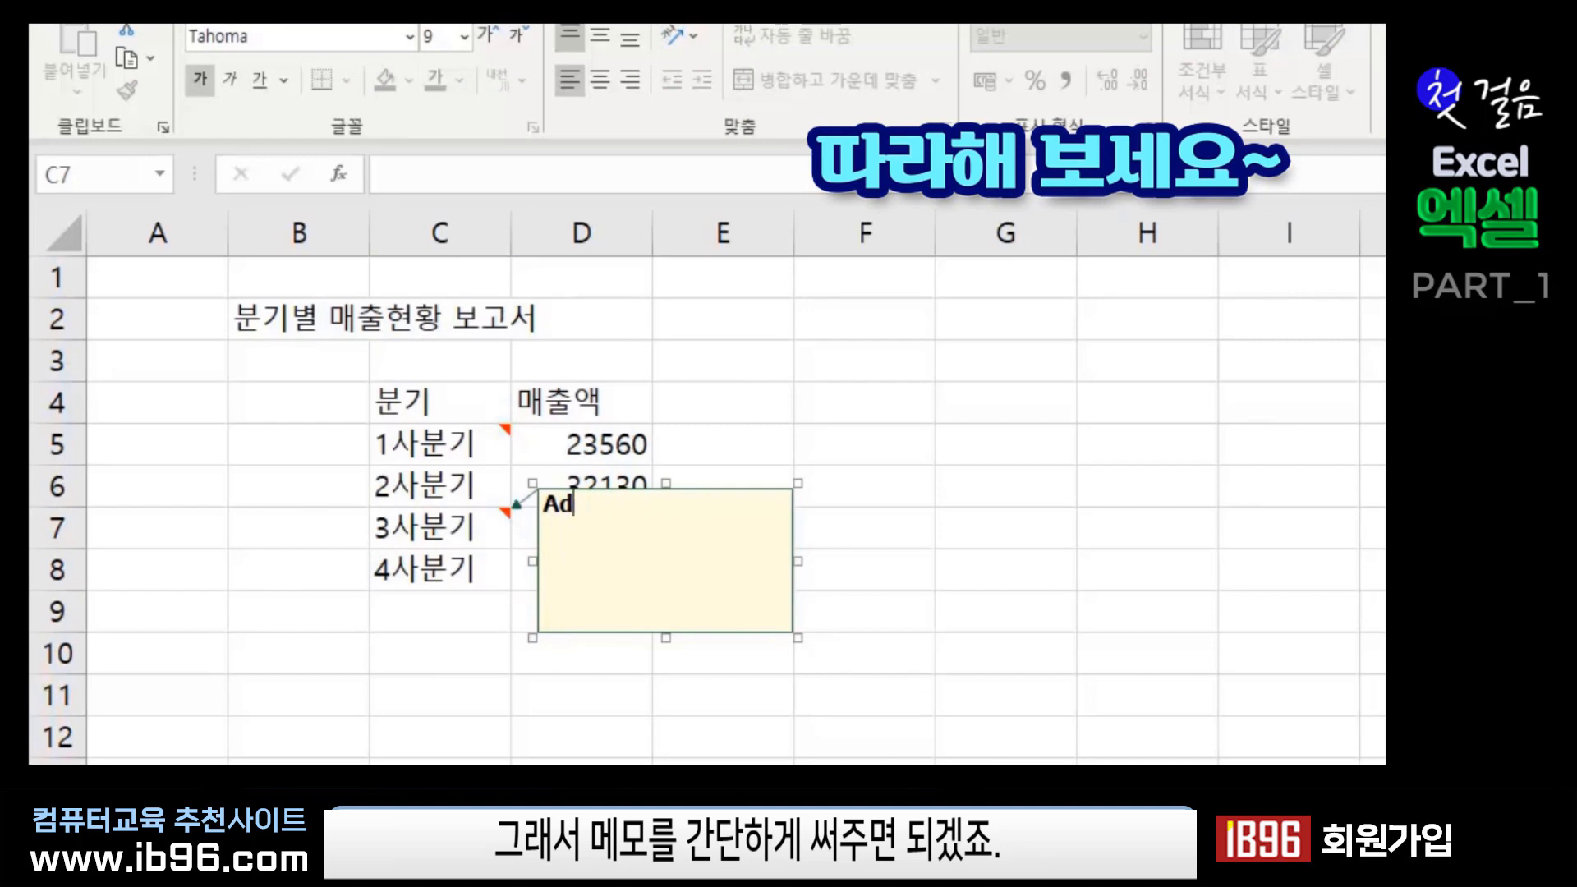
key("BackSpace")
key("BackSpace")
type("중")
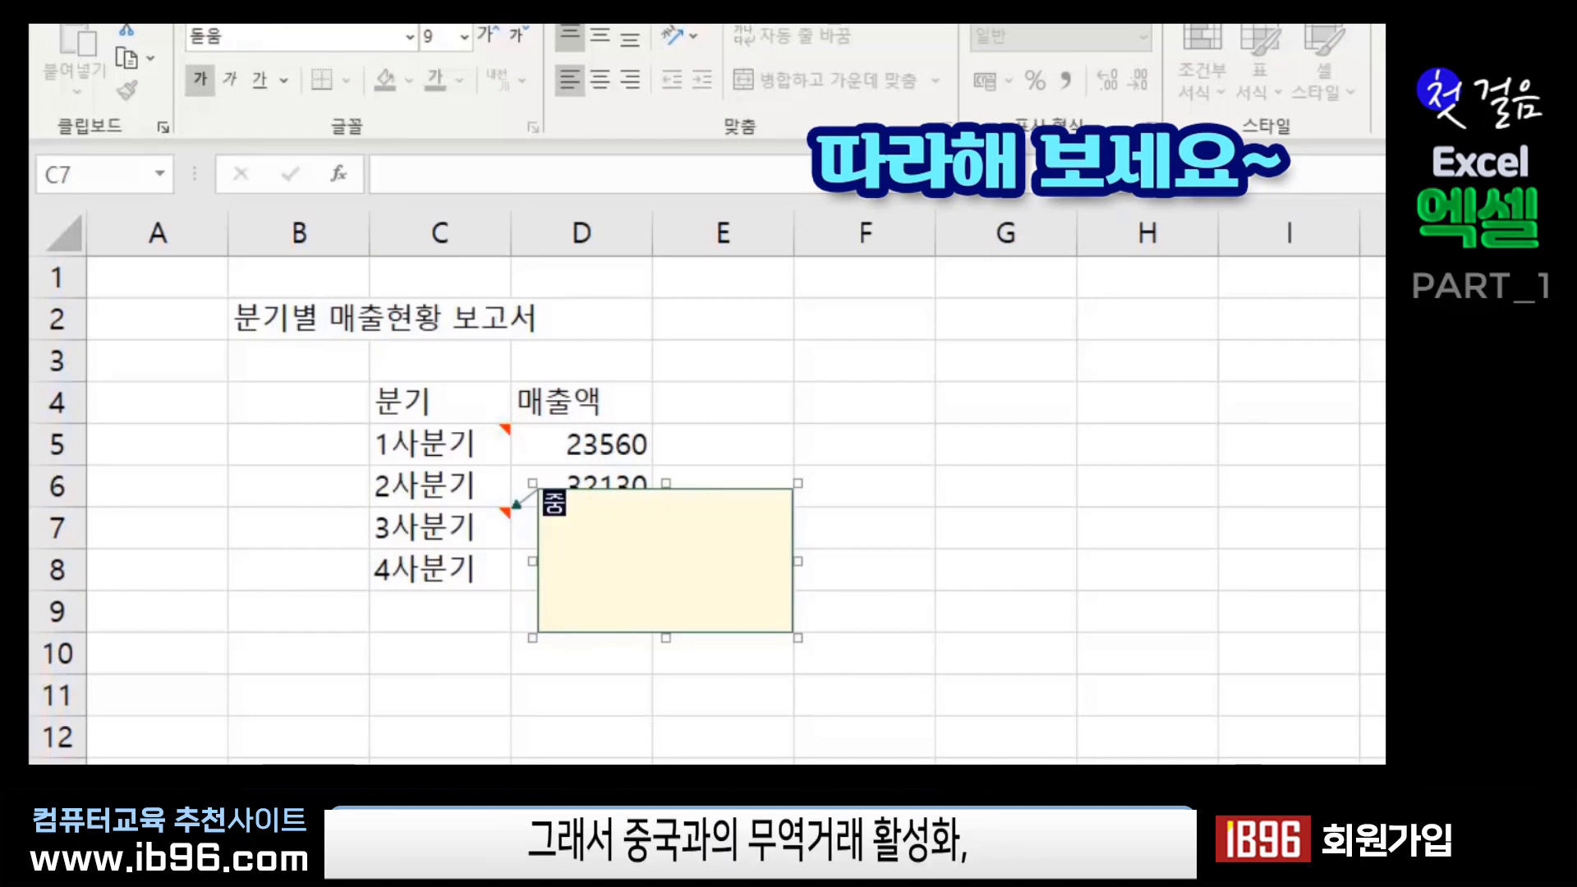
type("국과의")
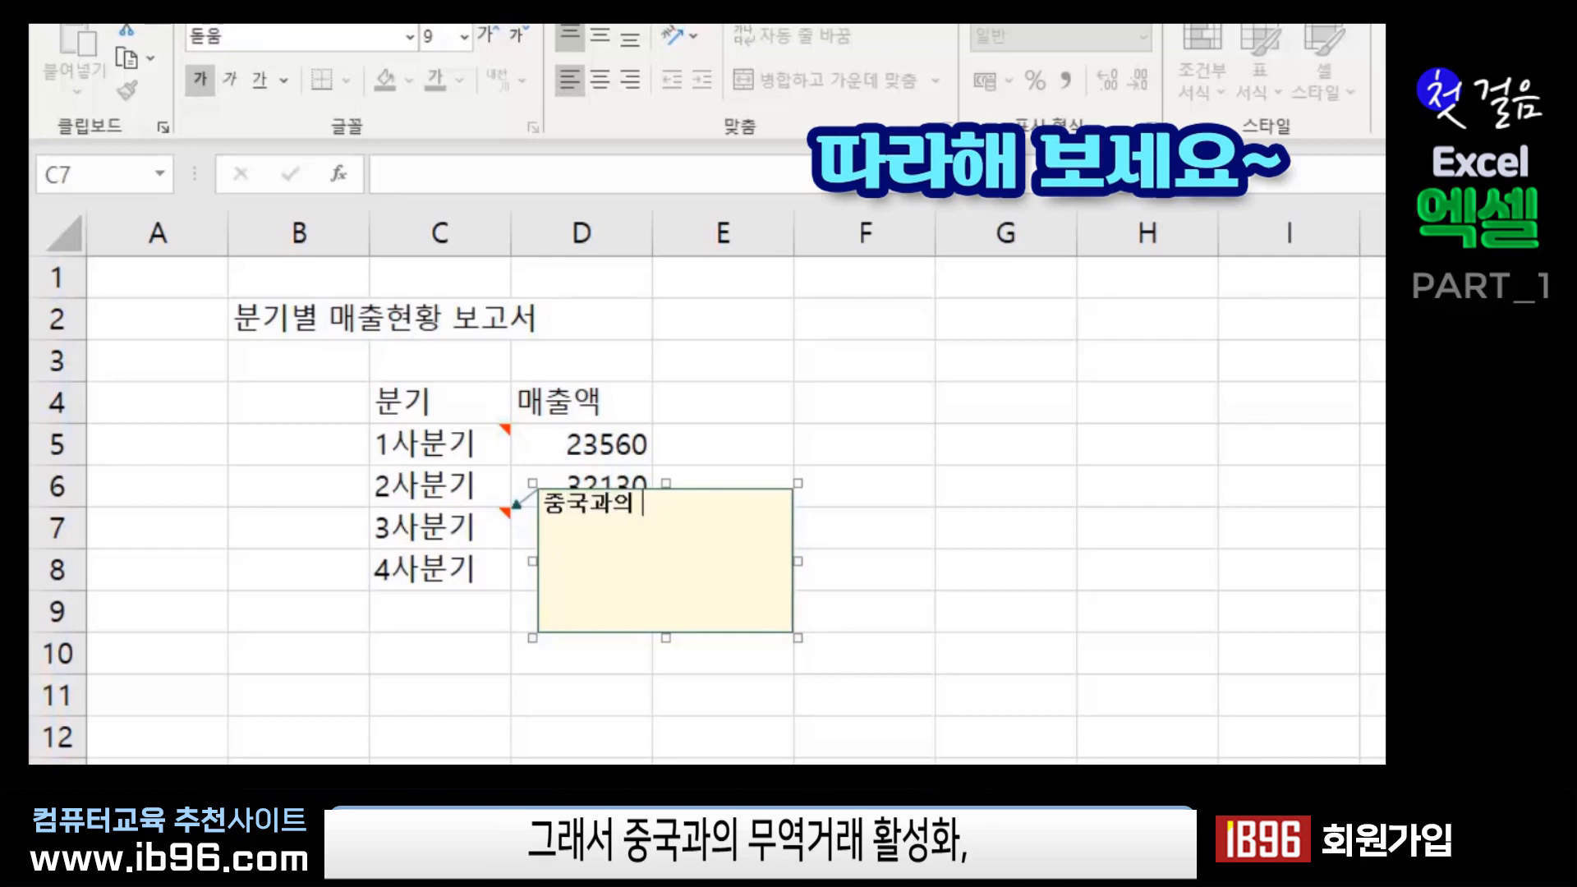
type("무역")
type("거래활성")
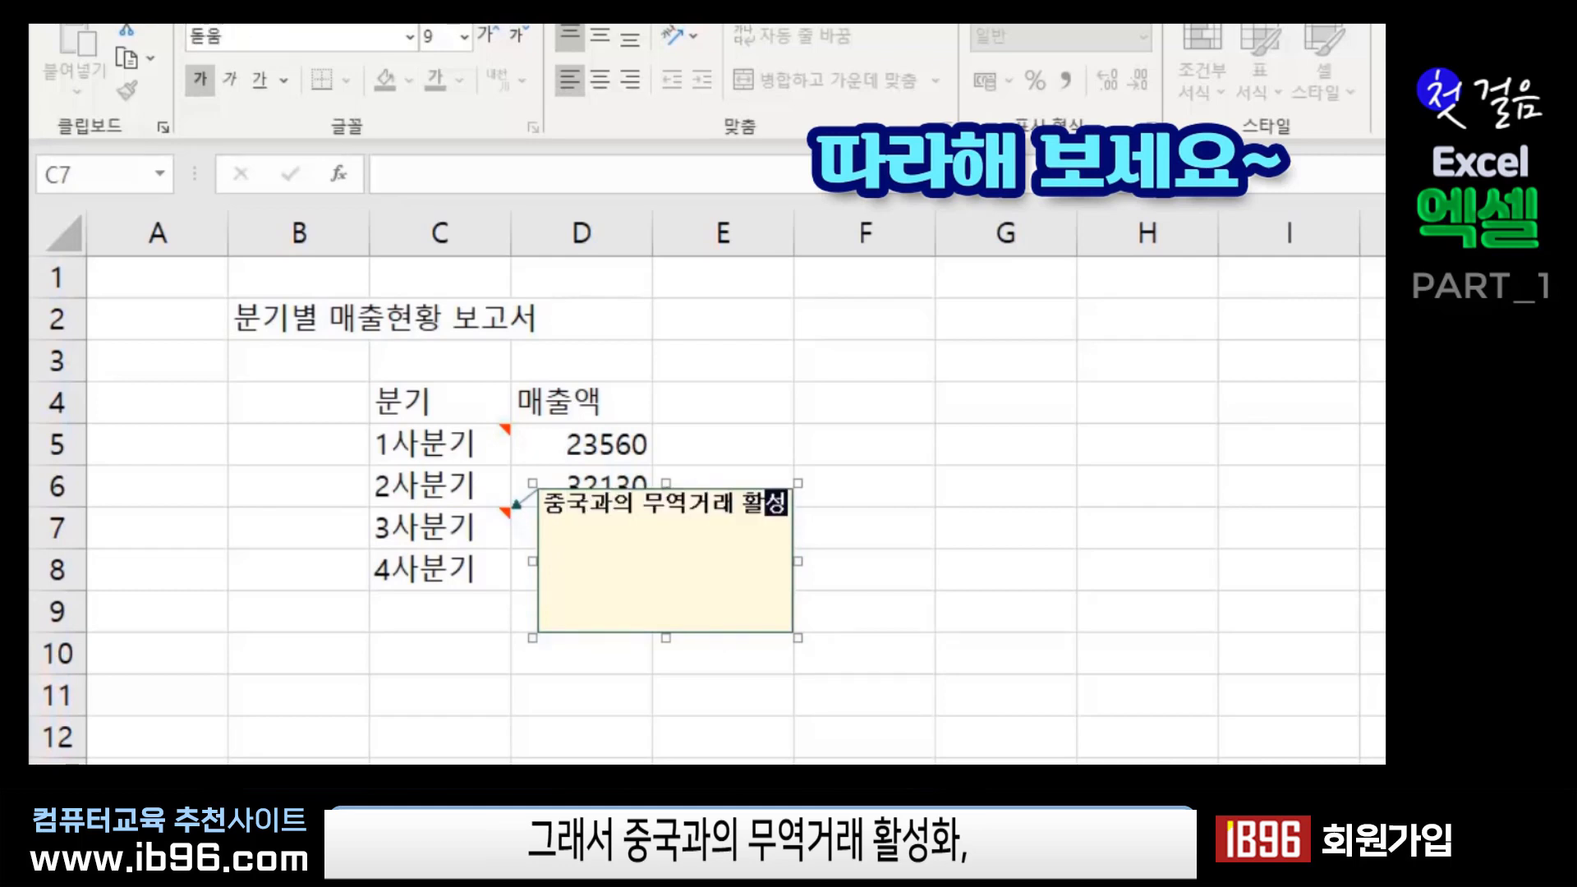
type("화로 매")
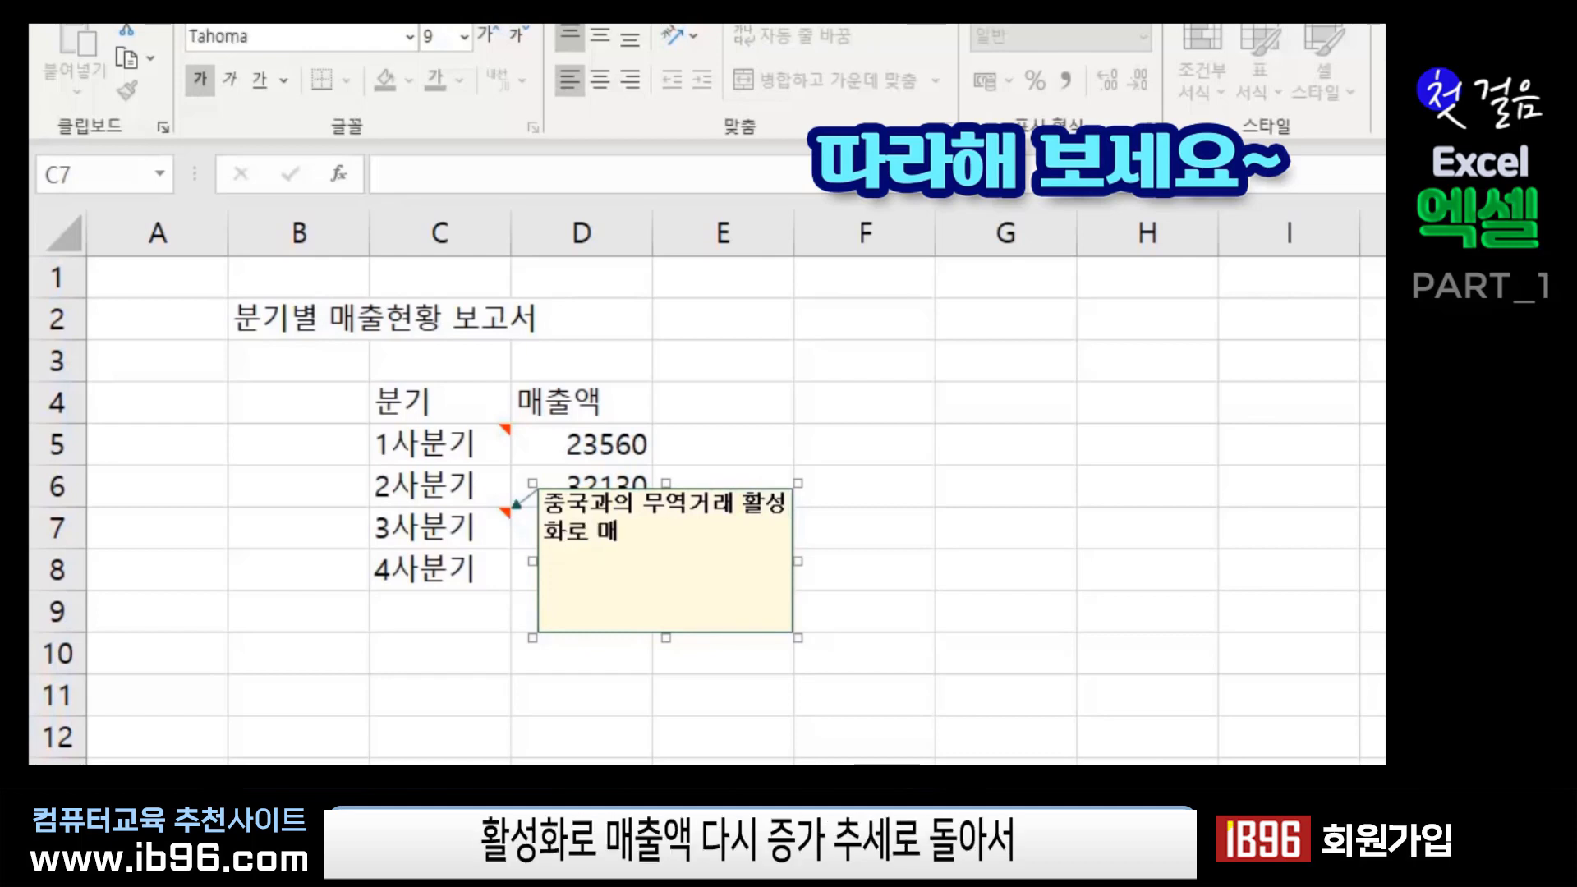
type("출액 ")
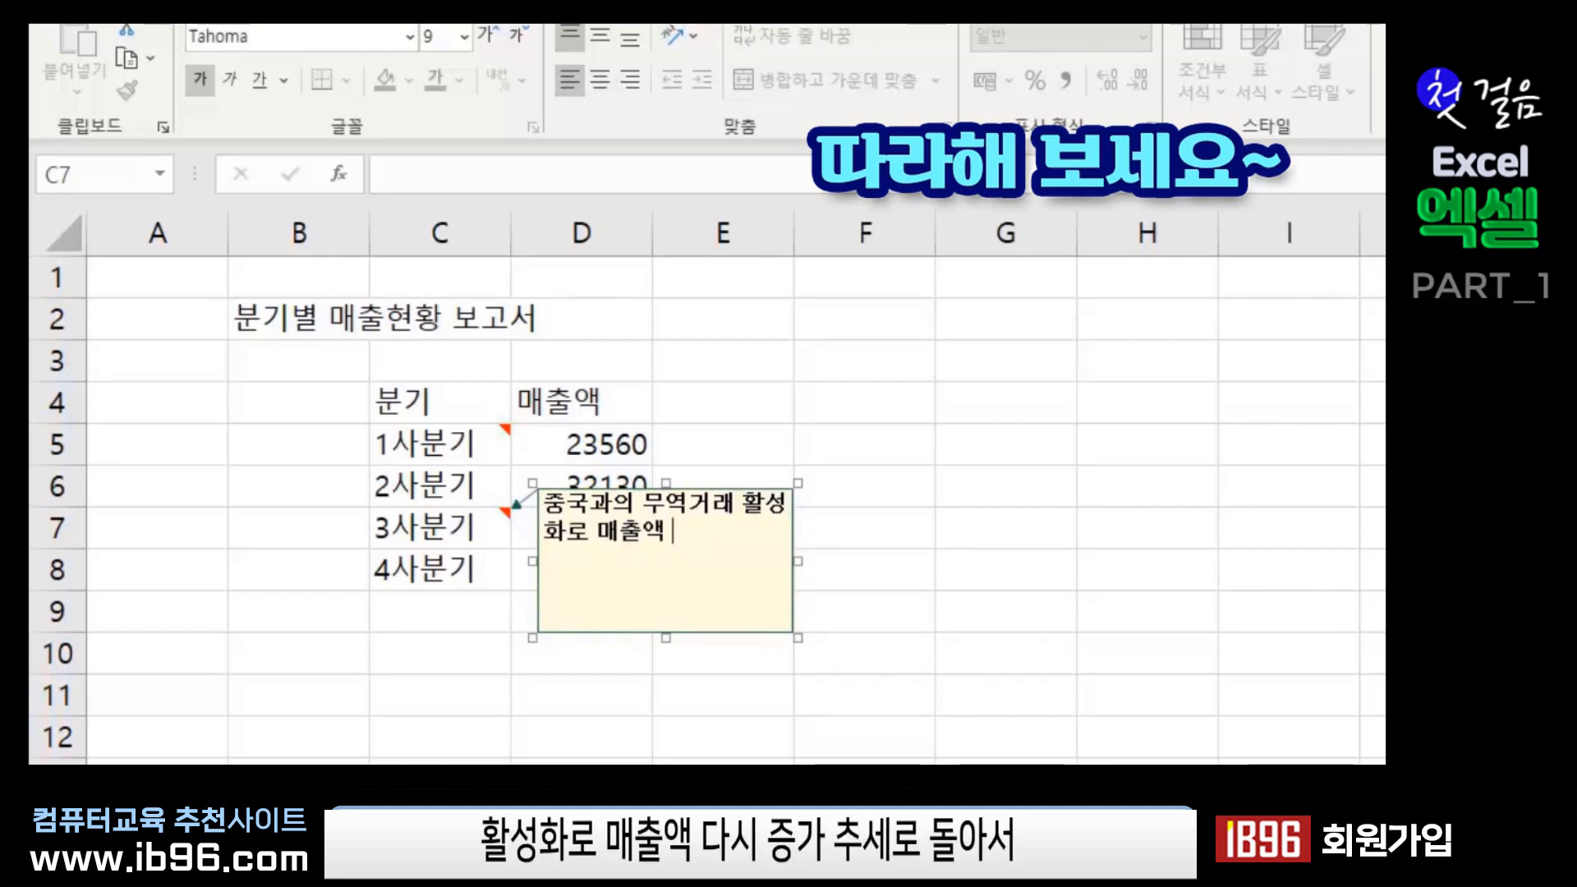
type("다시 ㅈ")
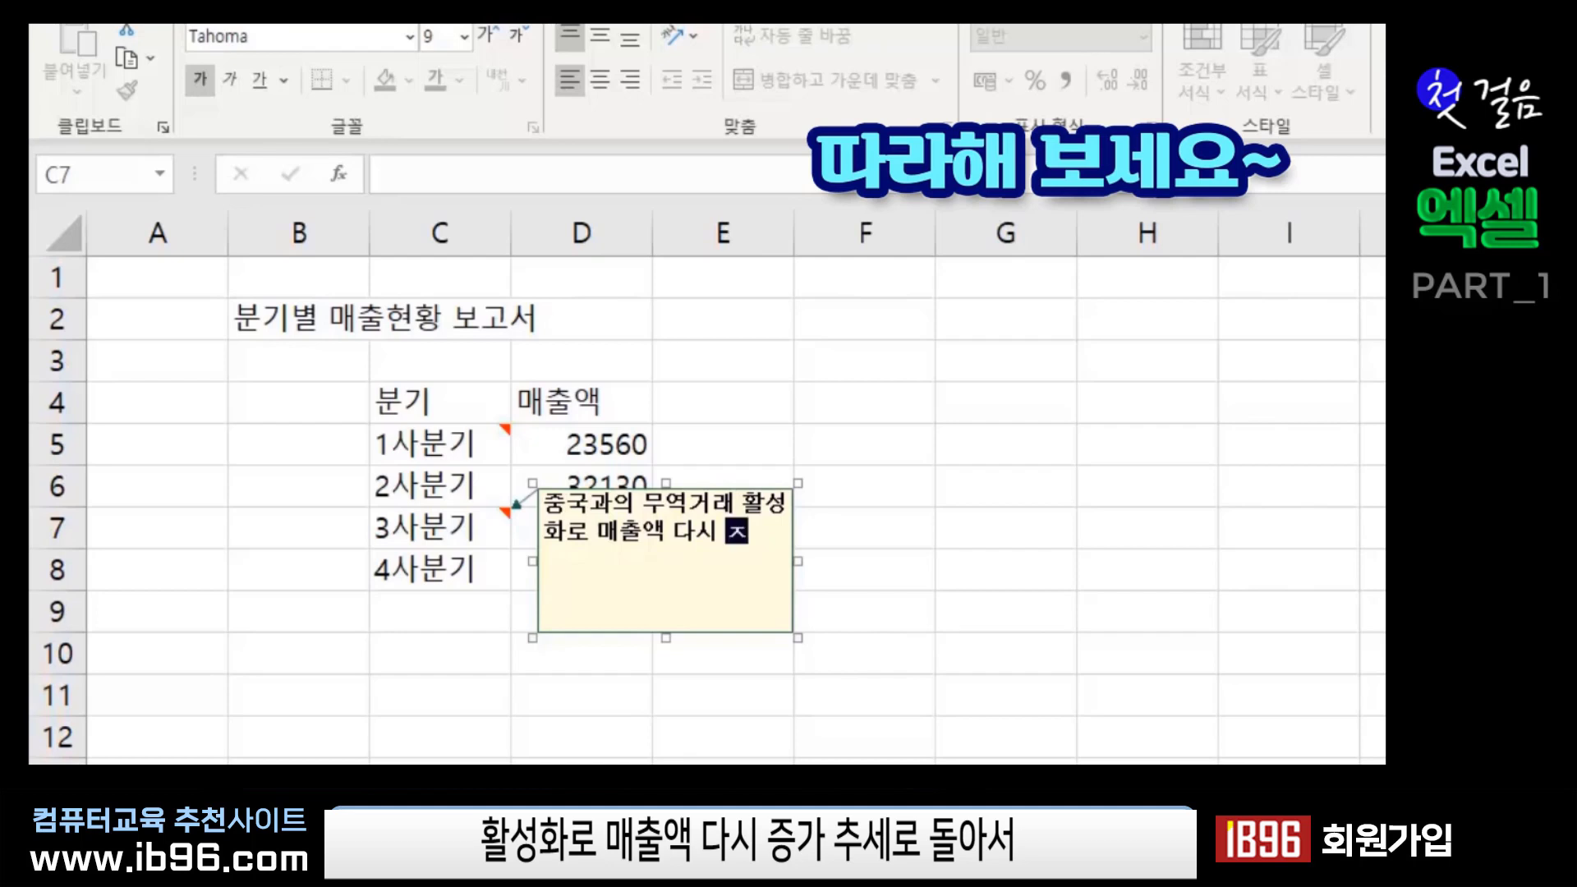
type("증가 추세로 ")
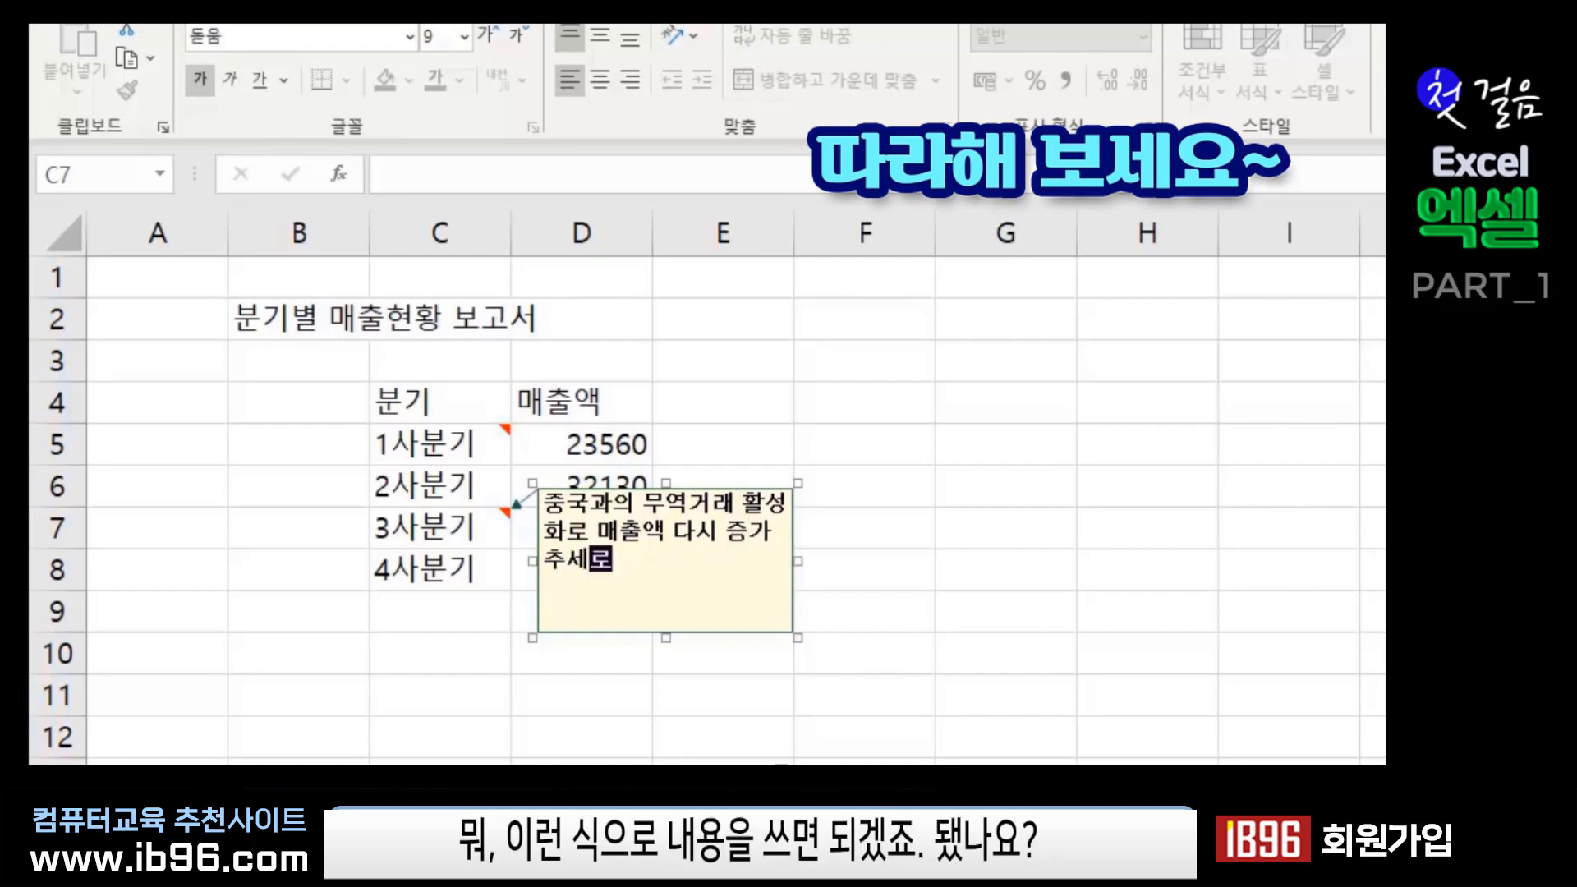
type("돌아섬")
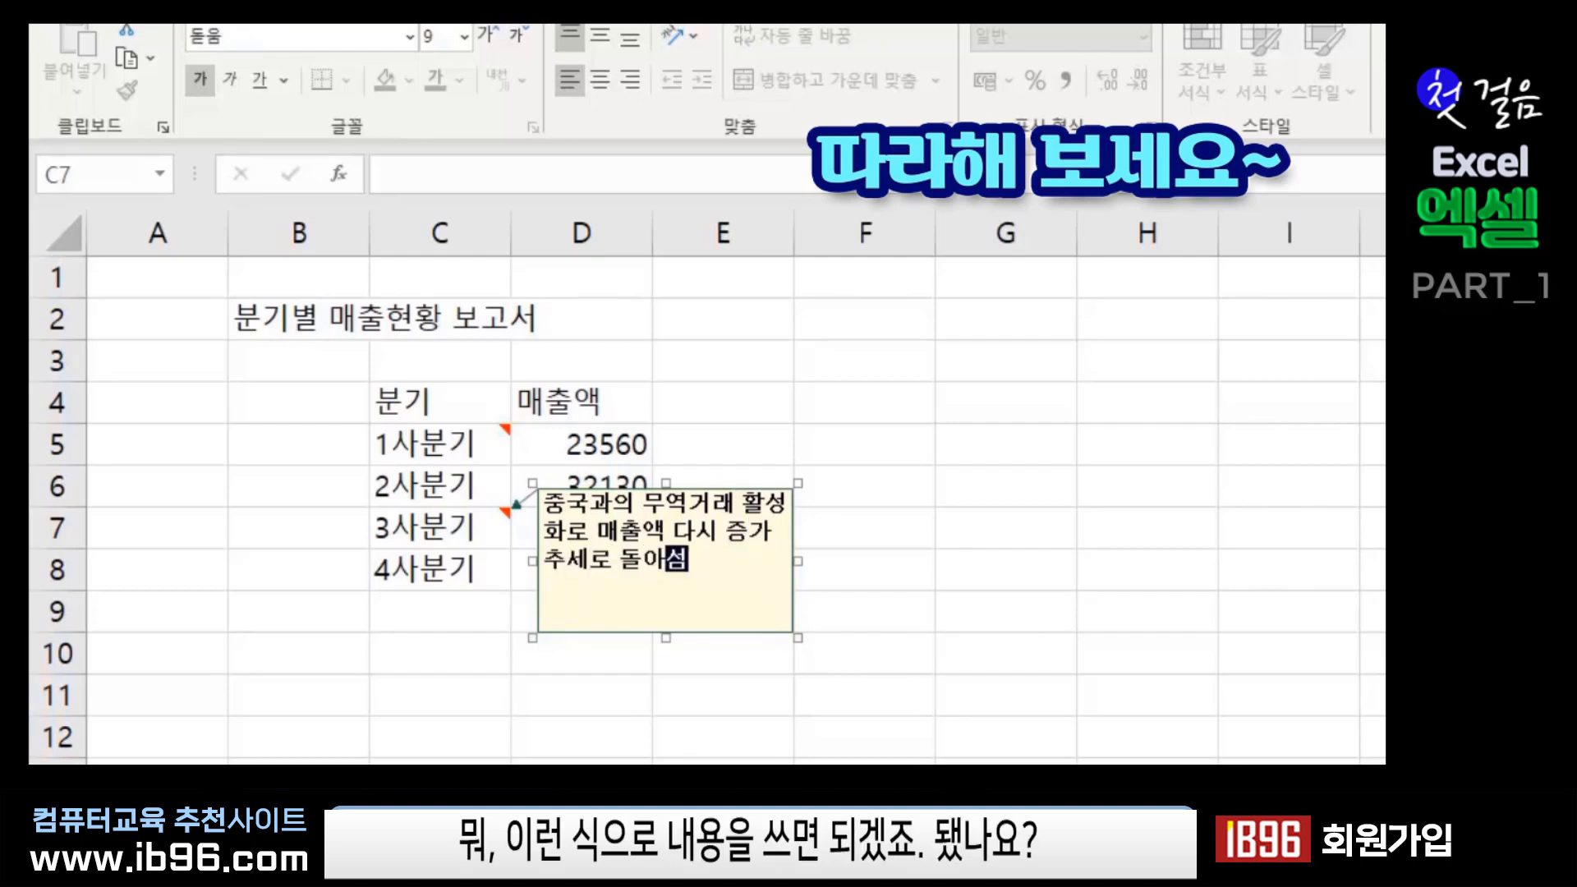
left_click(1012, 581)
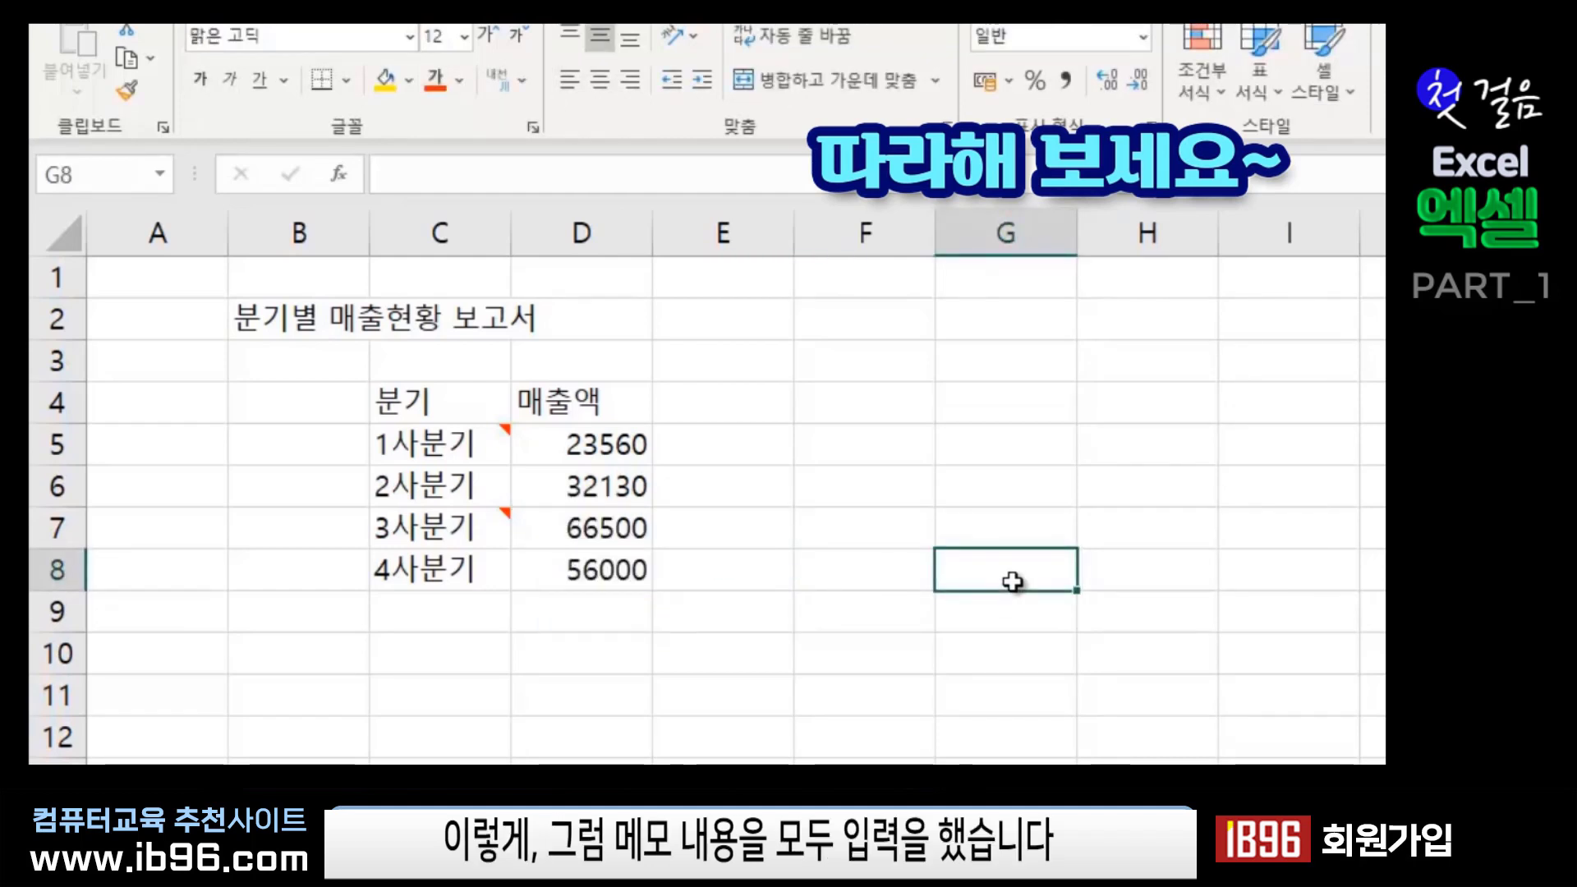
- Add a hidden note on the 4사분기 cell C8 reading 연말 소비시즌 결과를 반영
left_click(437, 574)
right_click(436, 581)
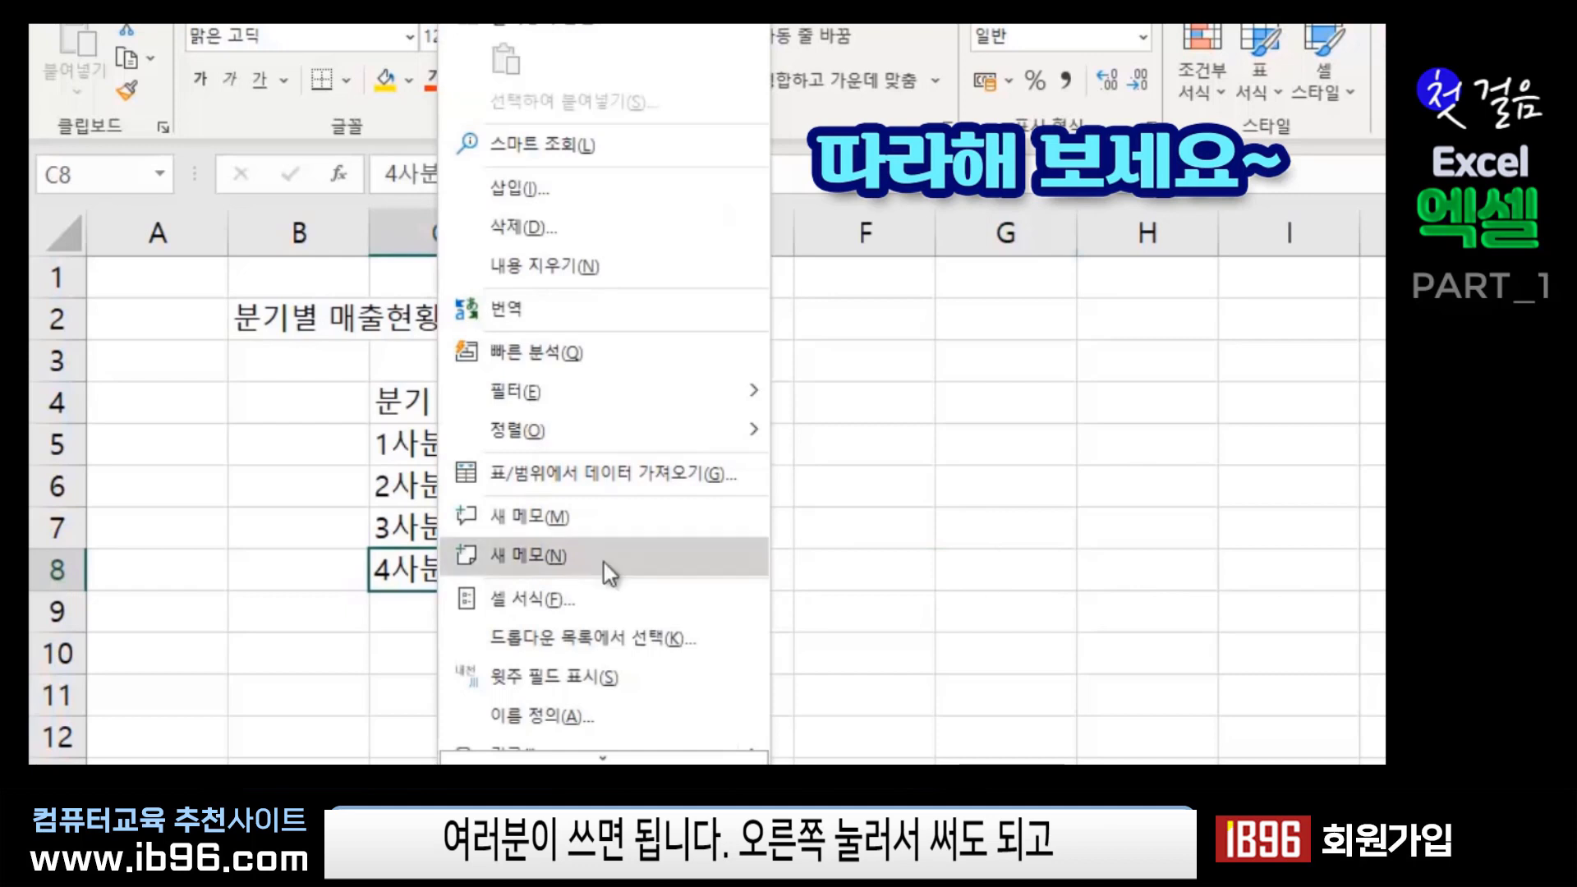
left_click(545, 567)
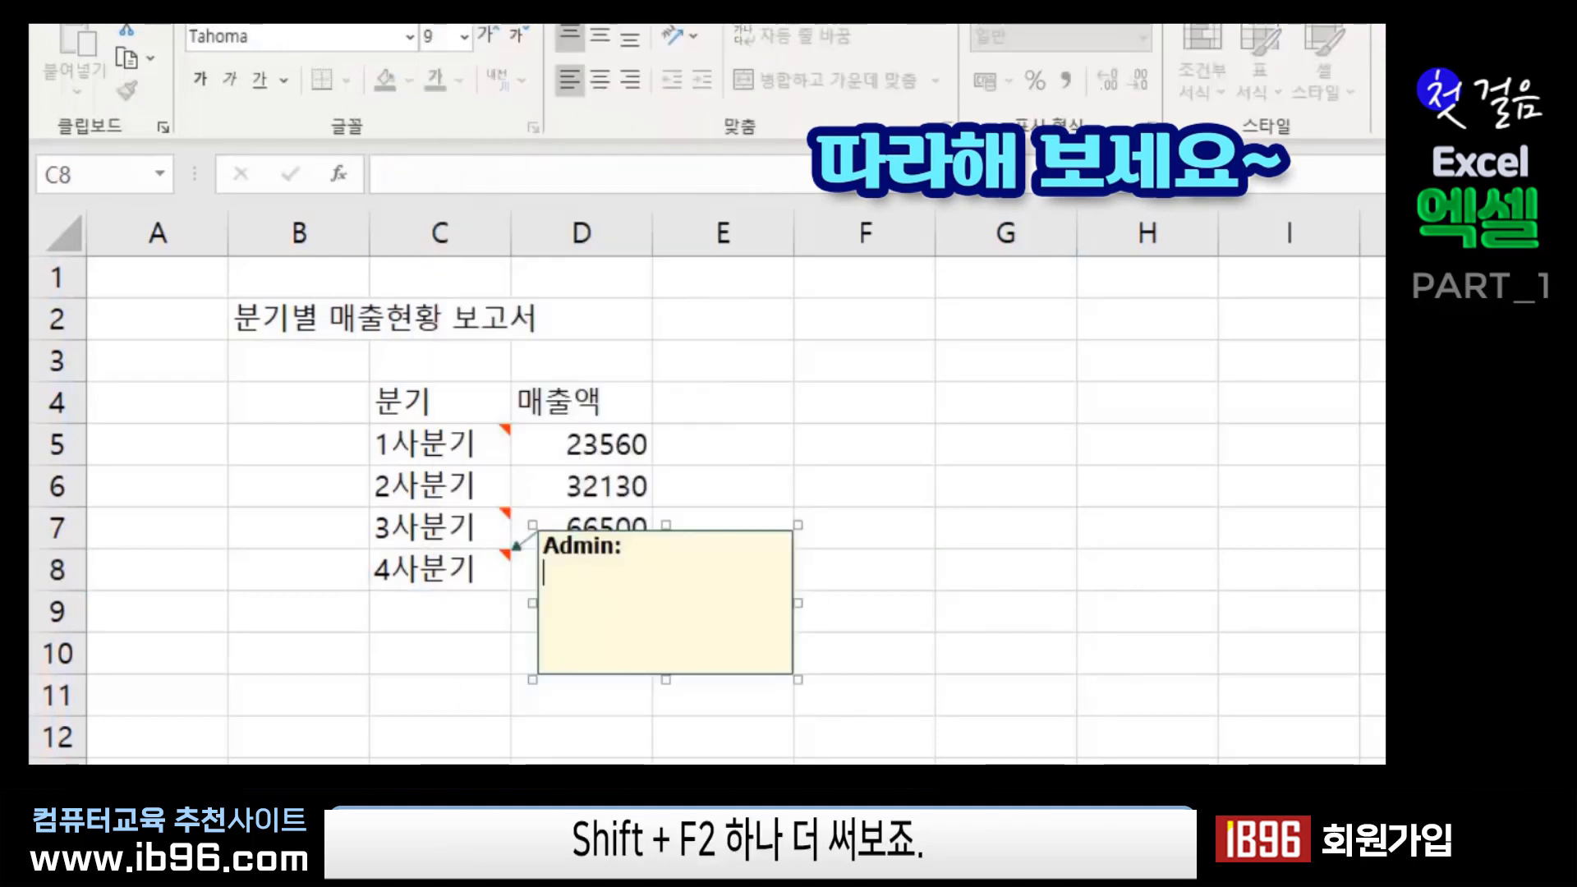
key("BackSpace")
key("BackSpace")
key("BackSpace")
key("BackSpace")
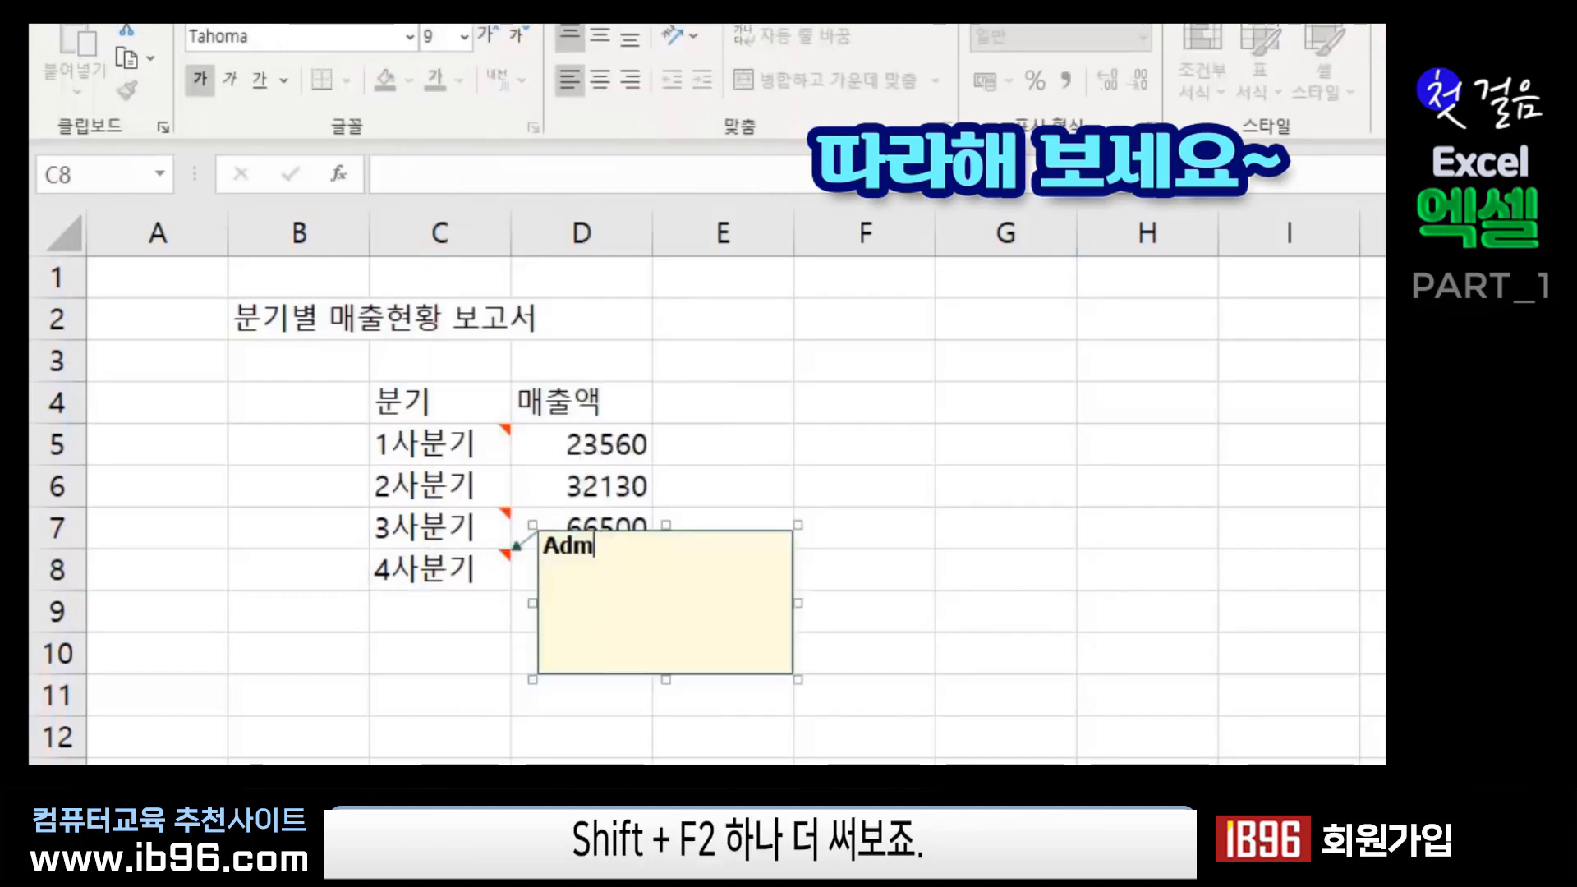
key("BackSpace")
key("BackSpace")
key("BackSpace")
type("연")
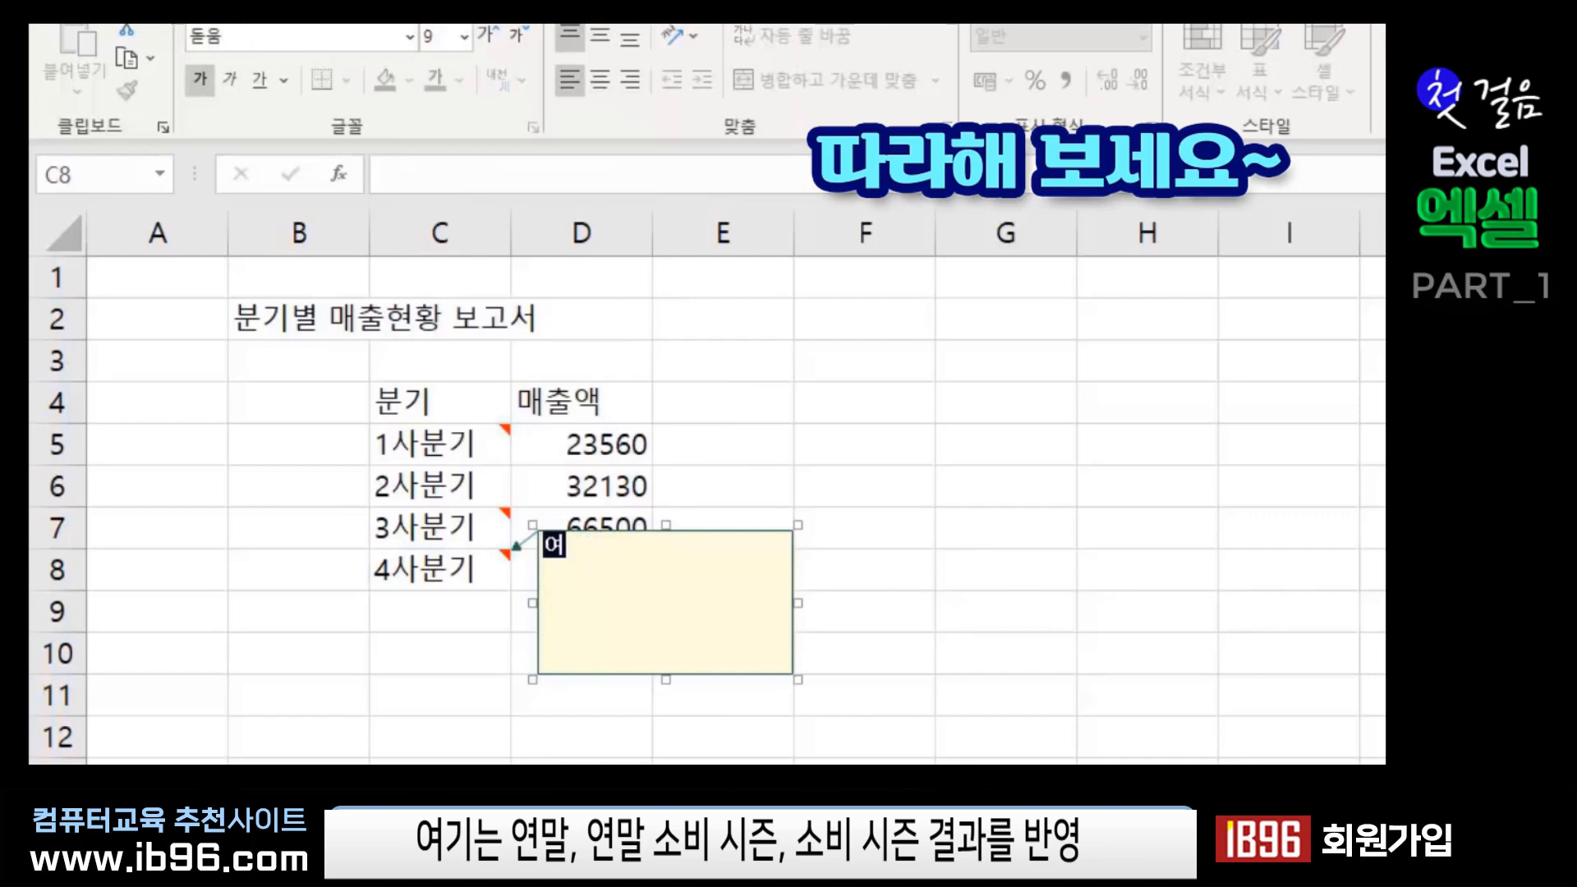
type("마")
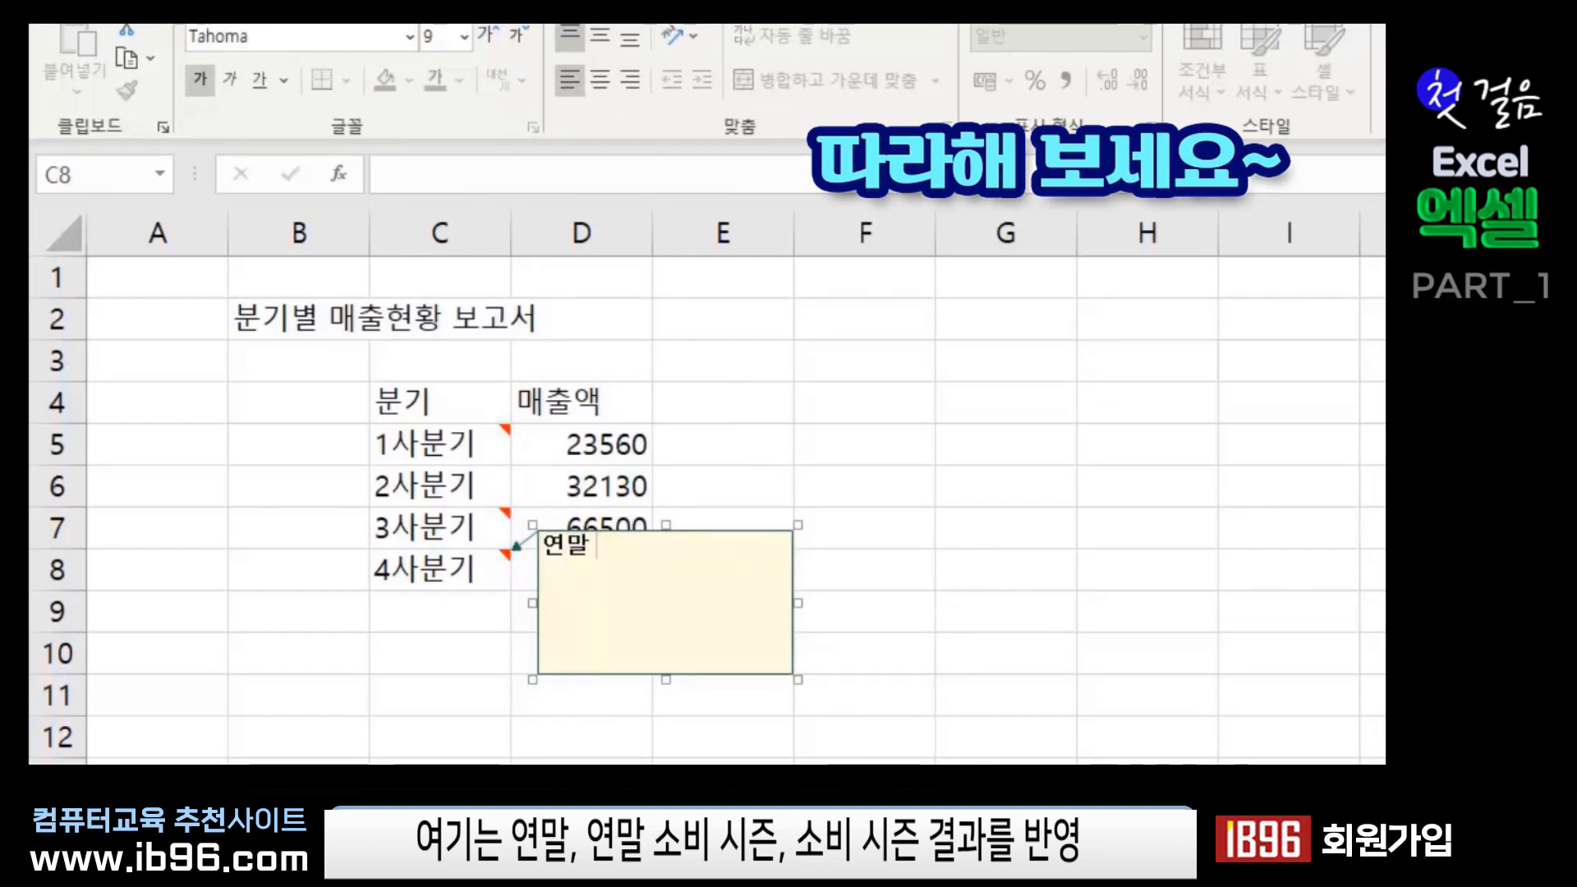
type(" ㅅ소비시")
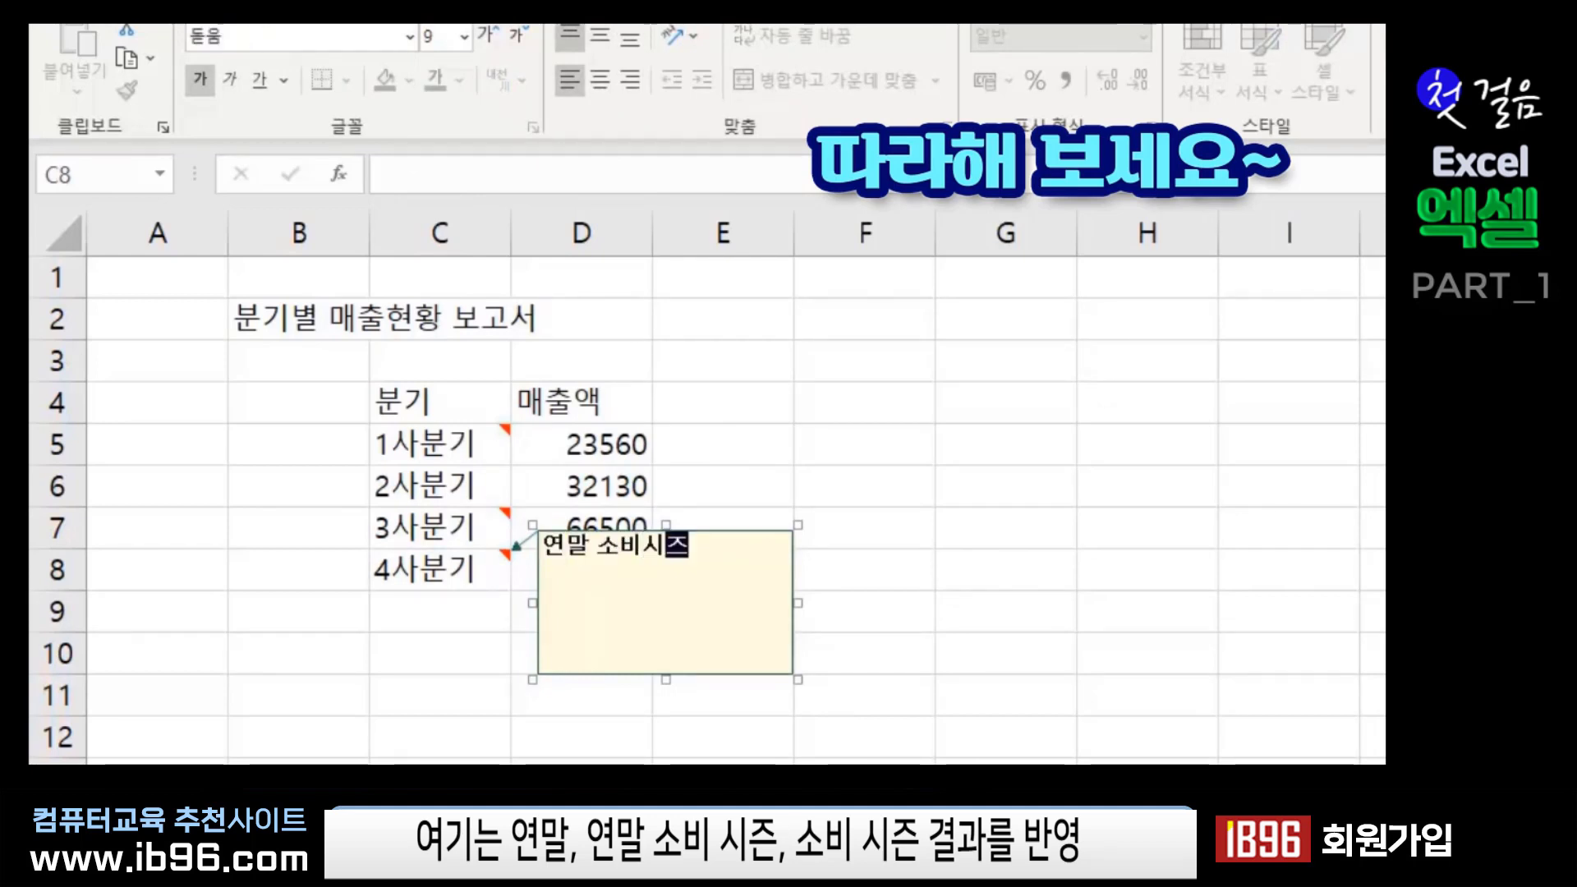
type("즌 ")
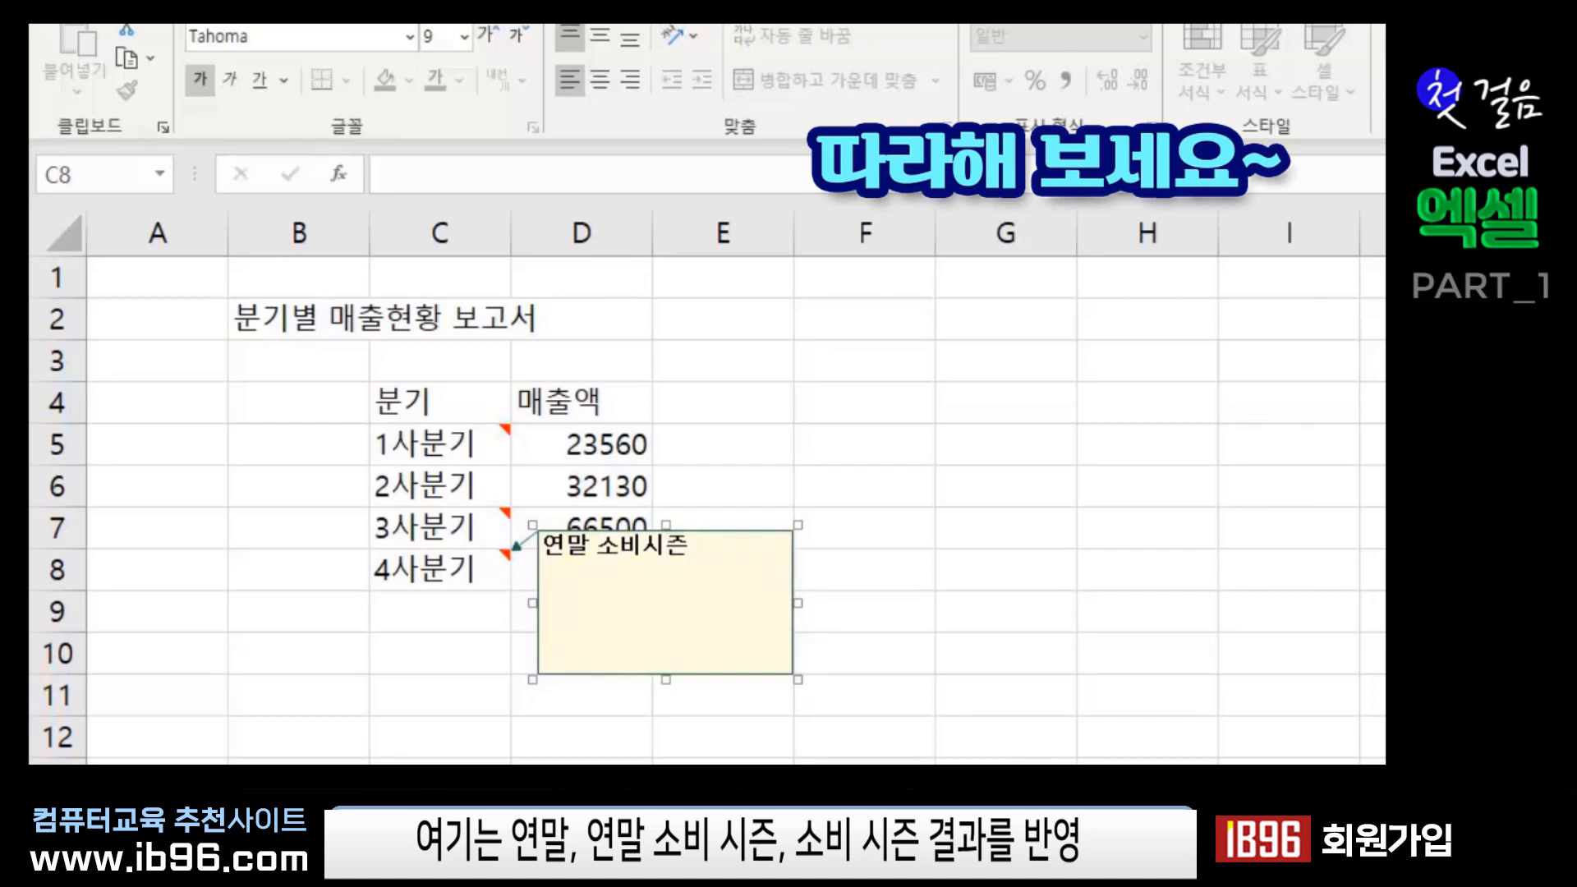
type("결")
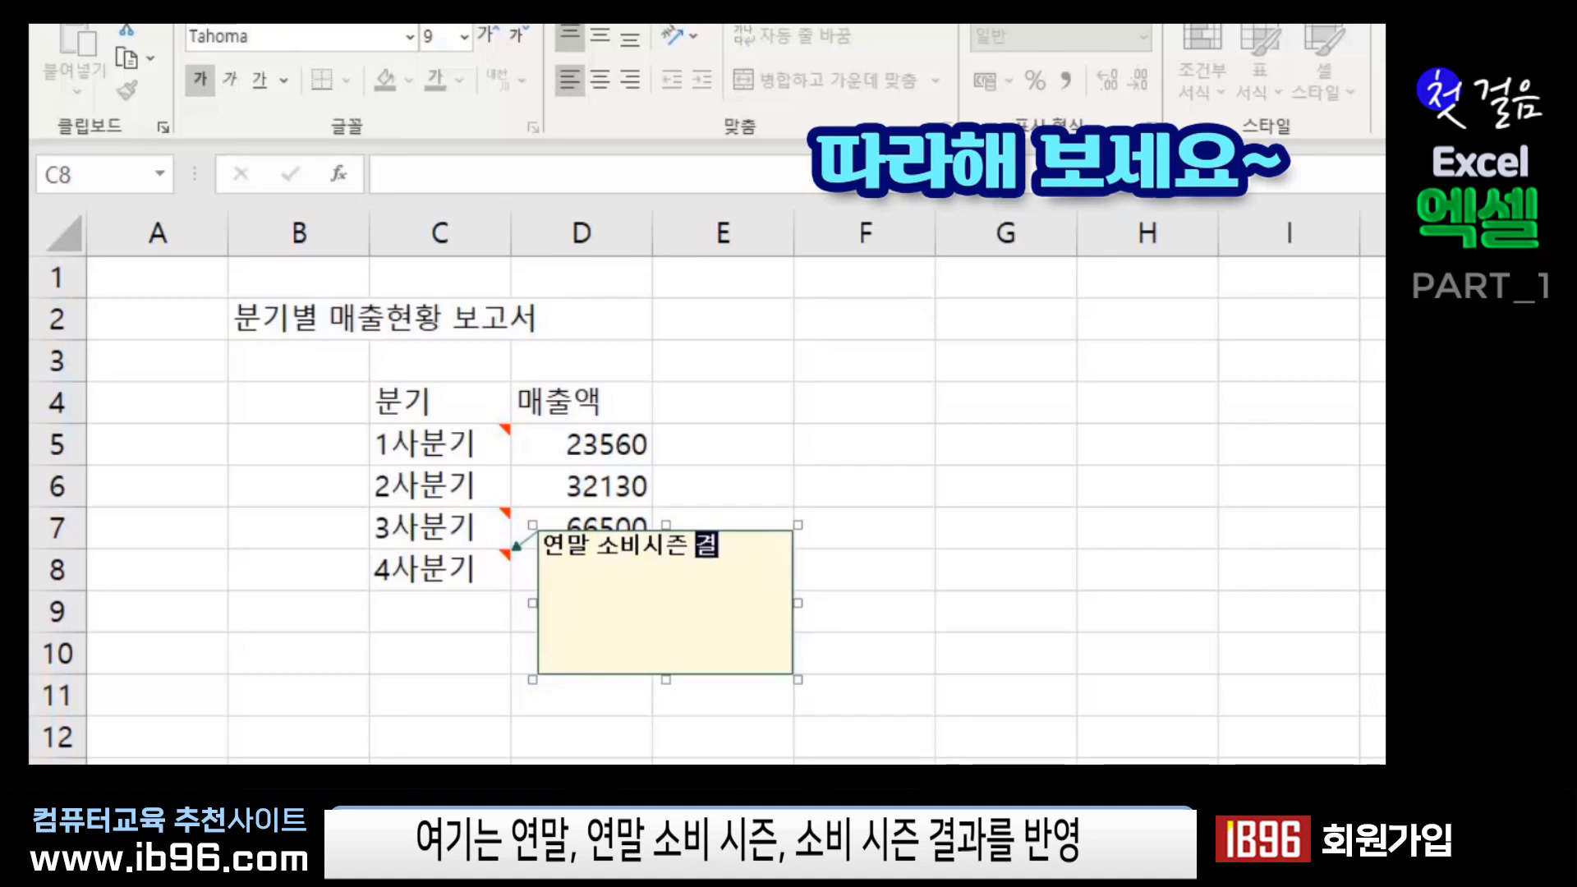
type("괄를반영")
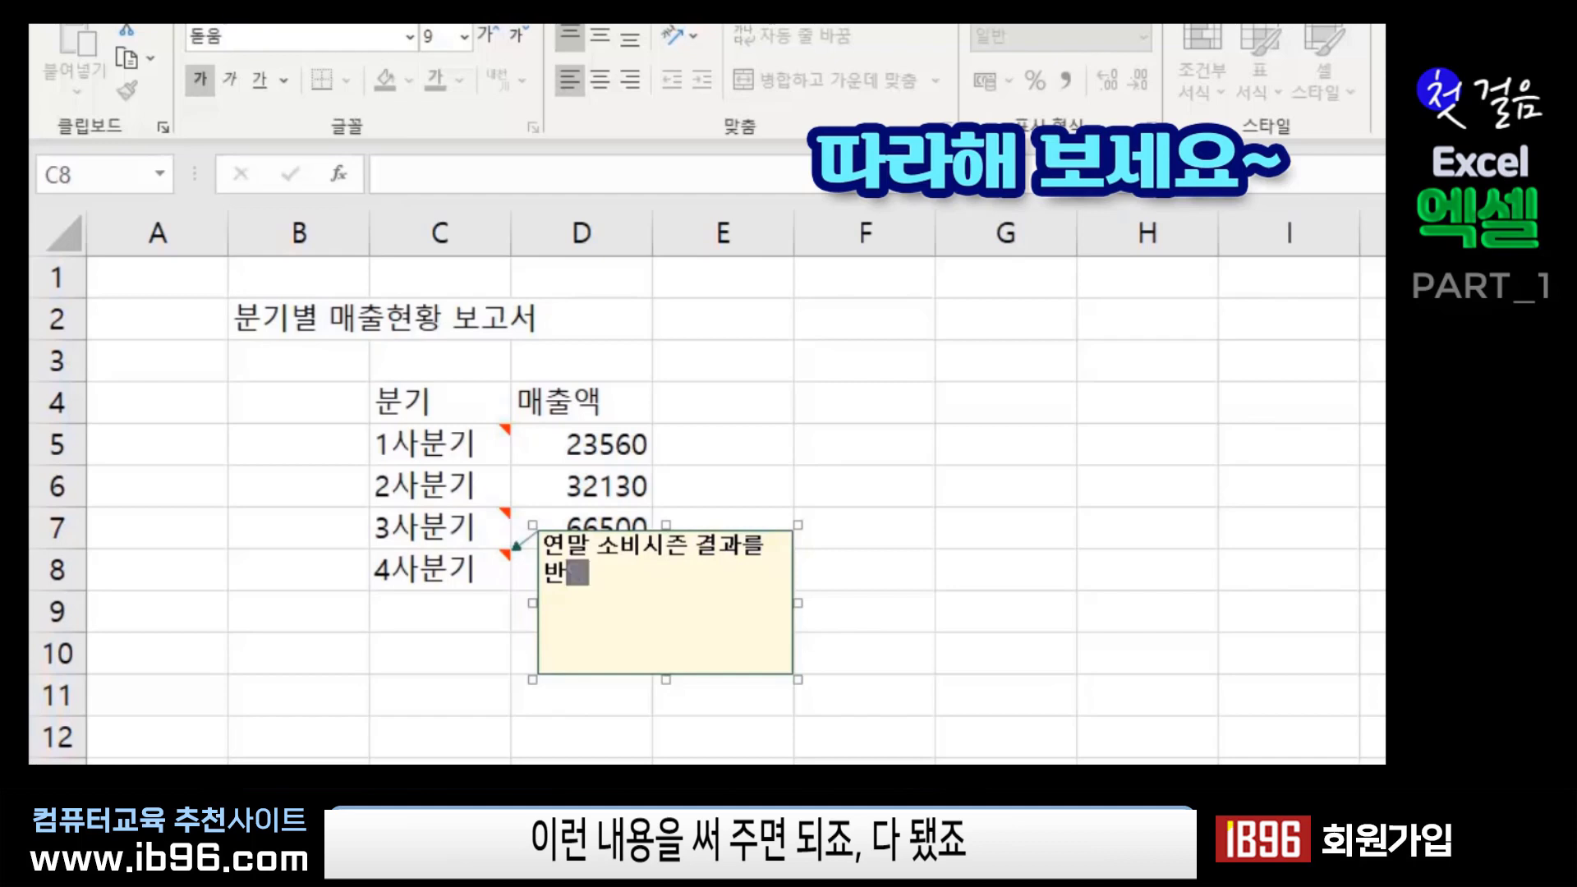
left_click(993, 678)
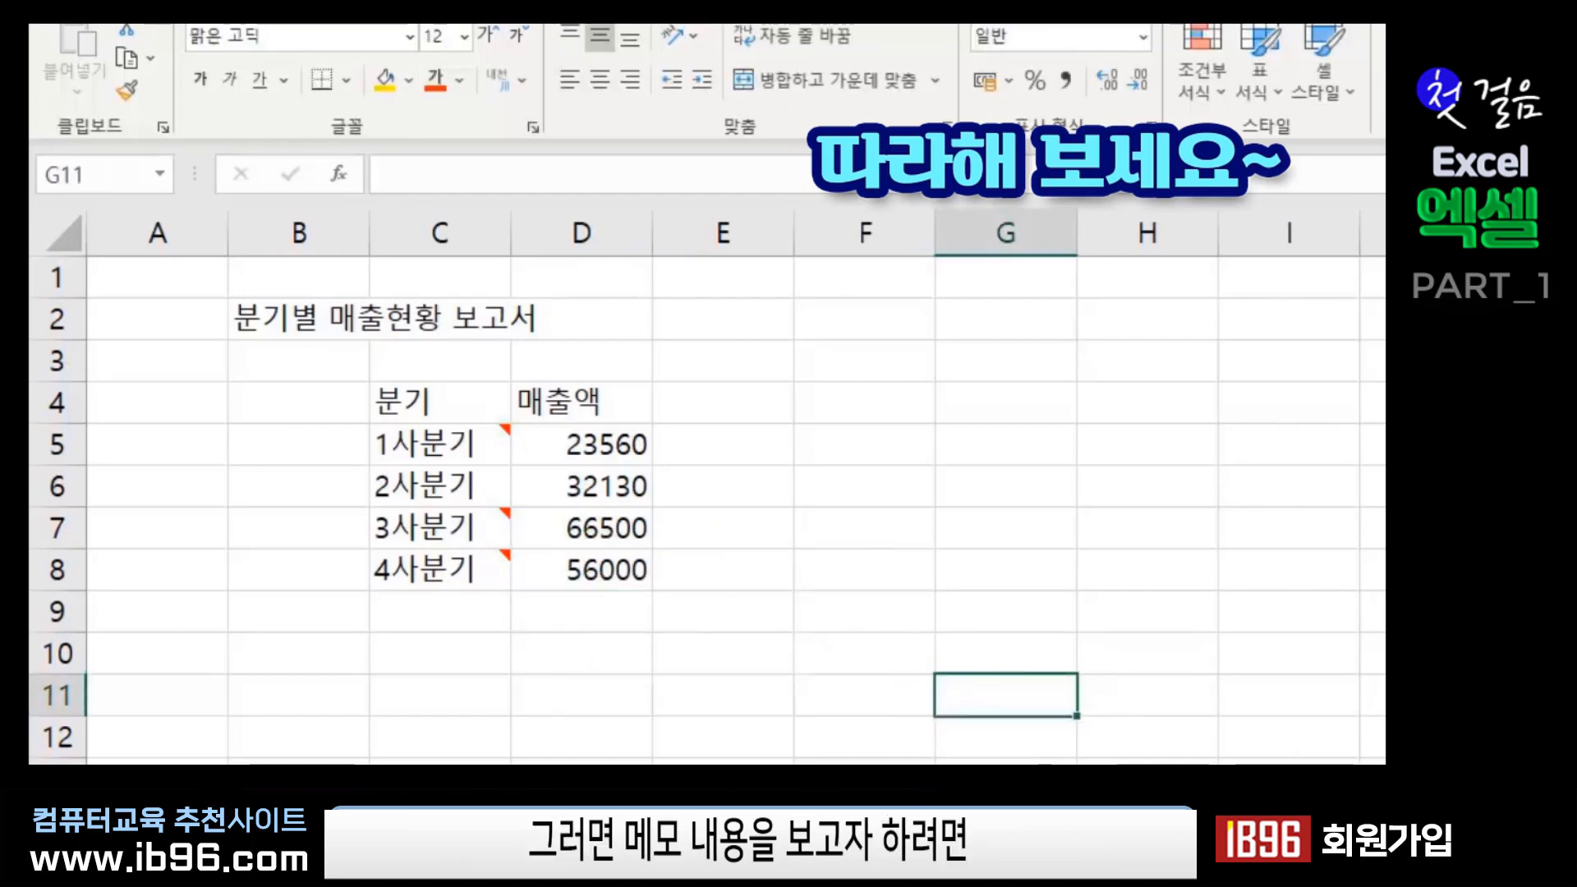
- Set the 1사분기 note on C5 to stay permanently shown via 메모 표시/숨기기
left_click(1040, 494)
left_click(768, 686)
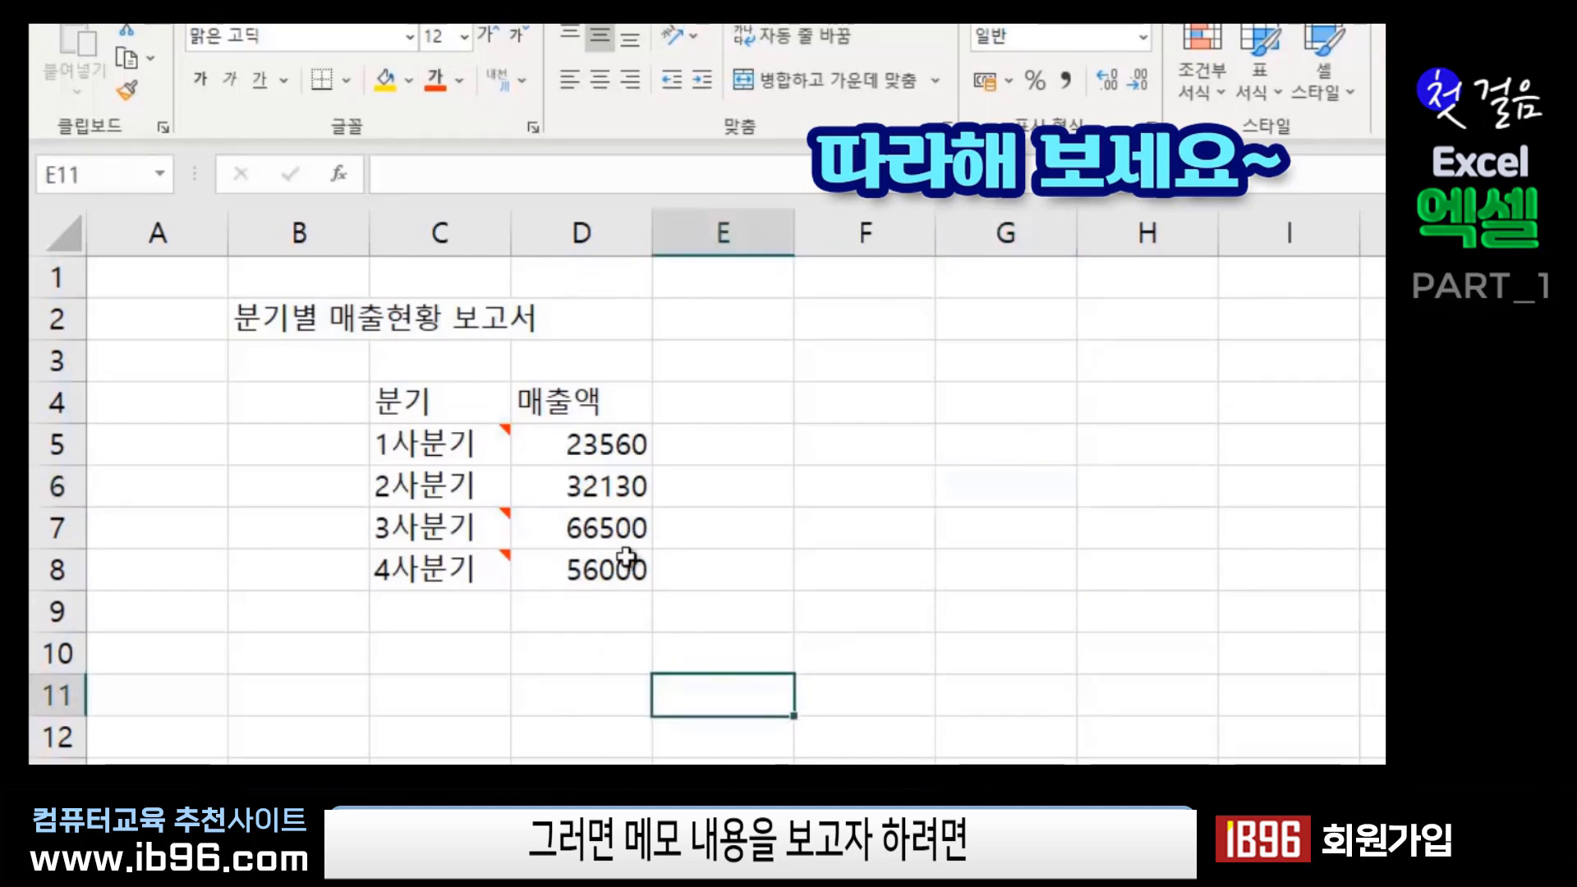
left_click(863, 458)
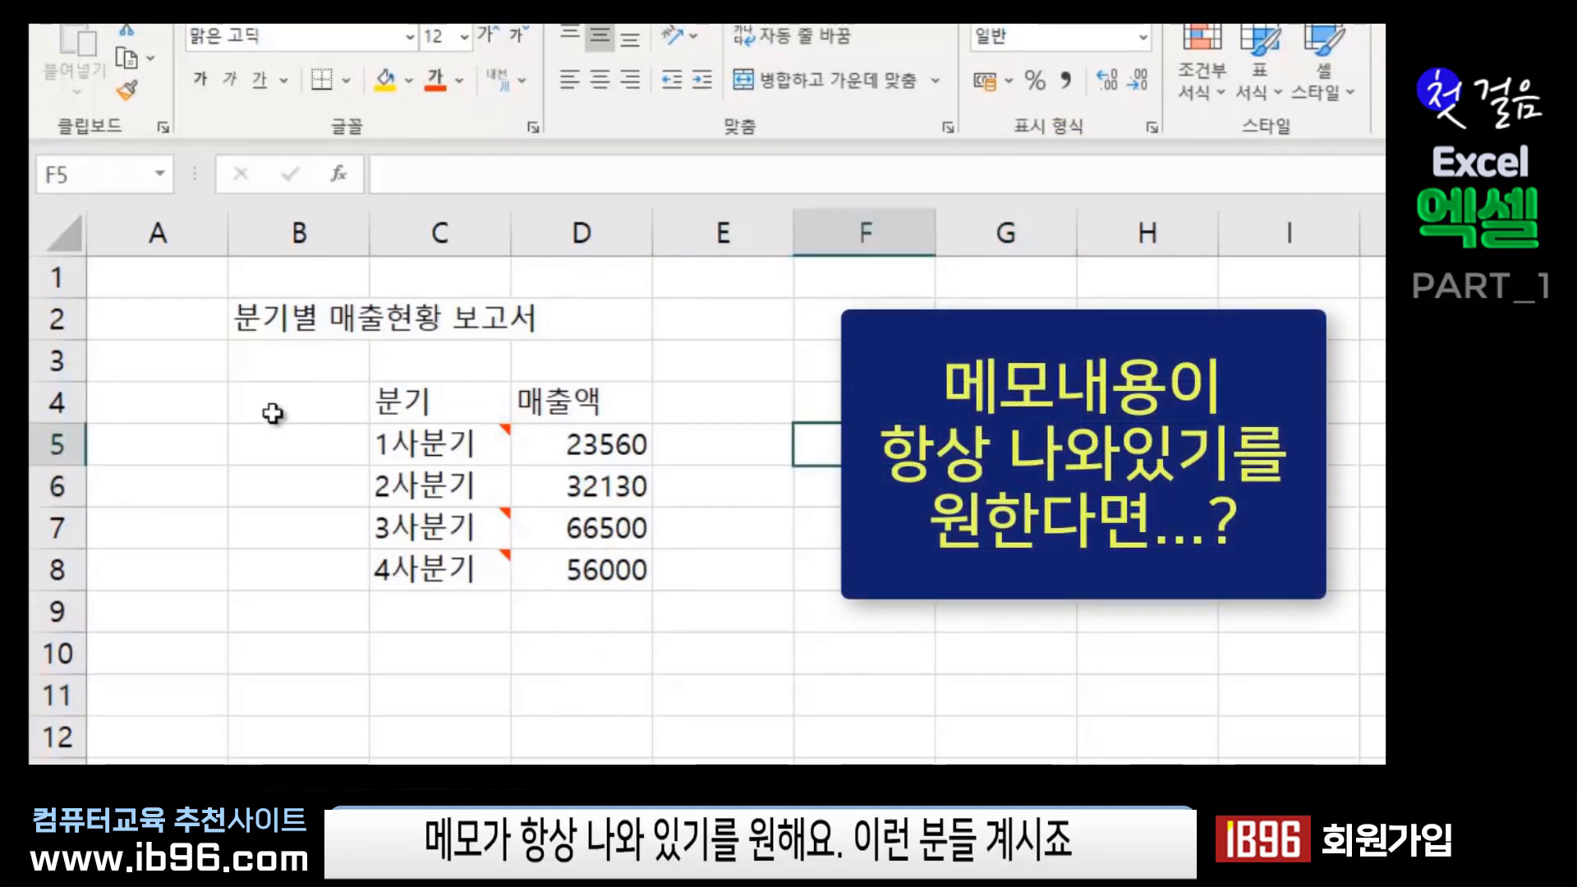
key("Down")
key("Down")
key("Down")
left_click(674, 663)
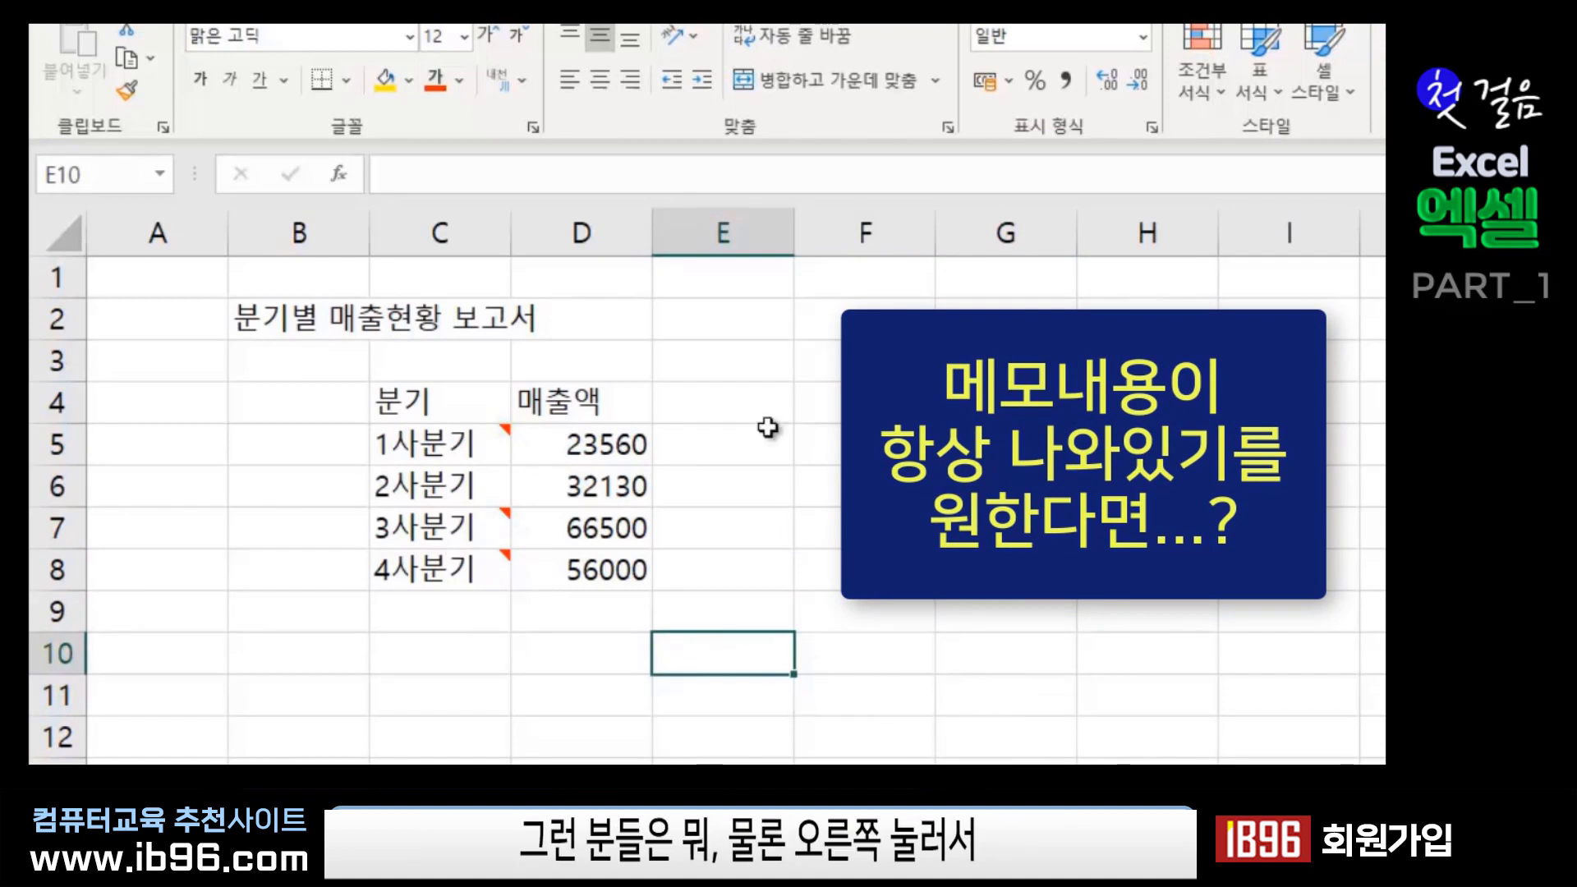
right_click(450, 442)
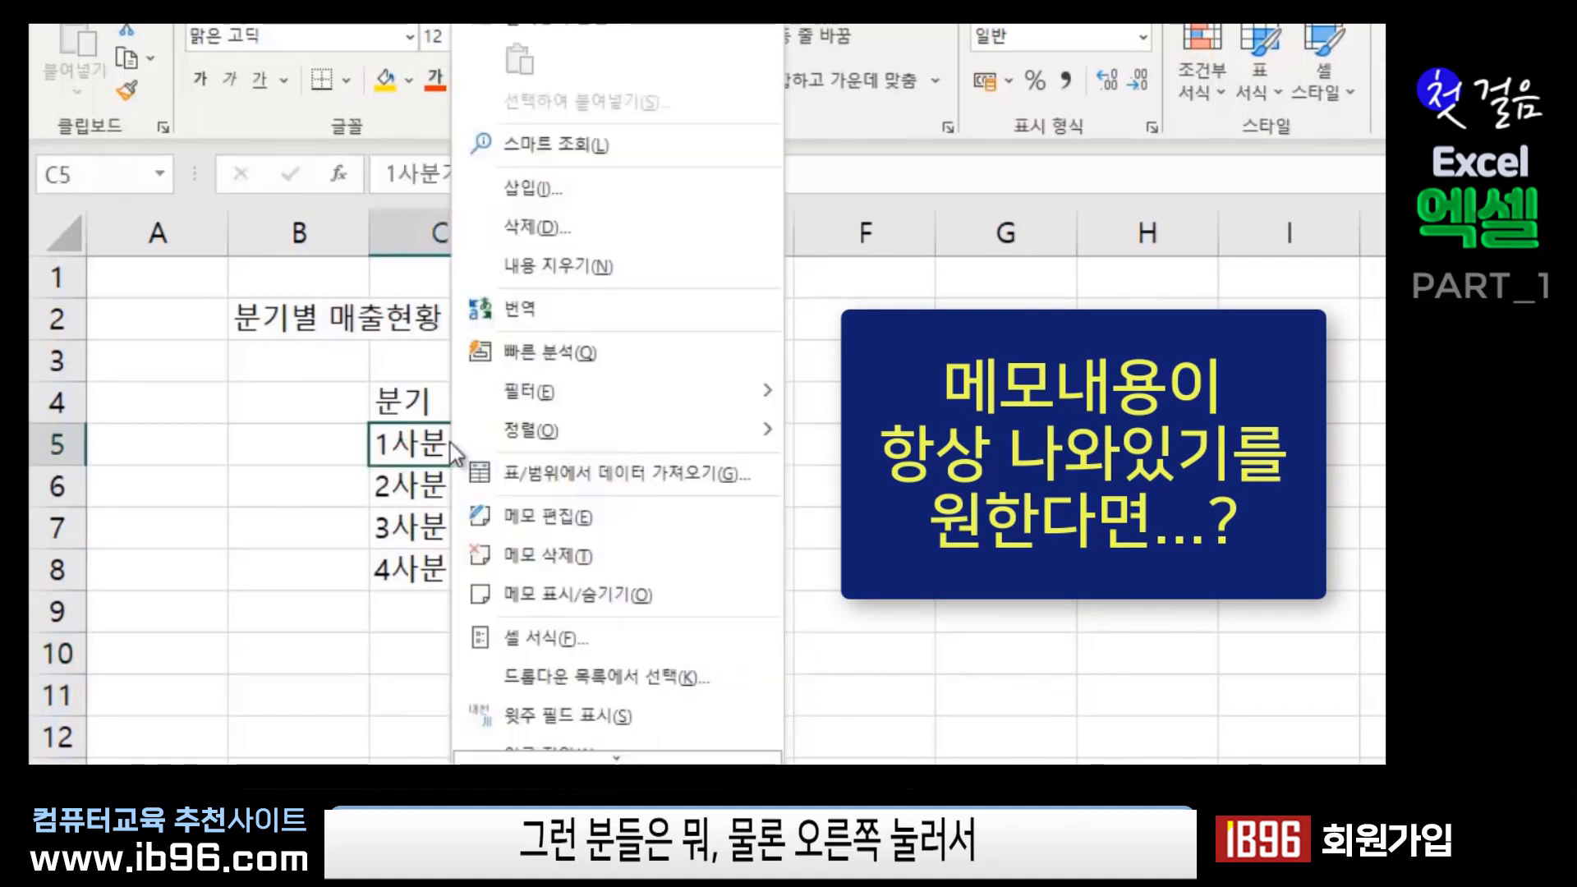
left_click(520, 596)
left_click(966, 654)
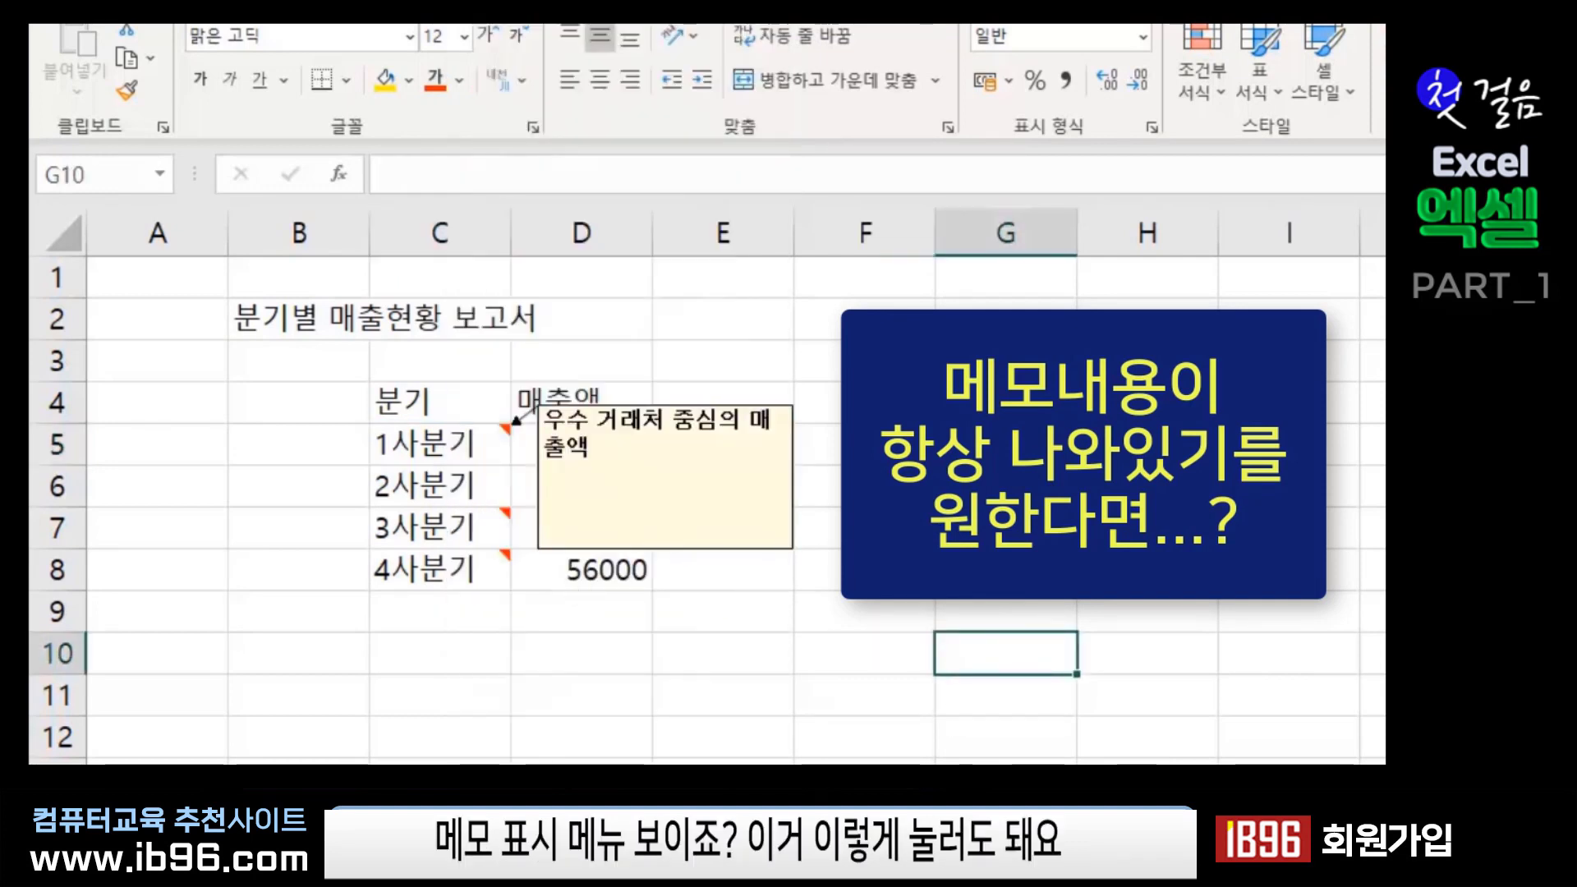
- Check that the 3사분기 and 4사분기 notes still appear only on hover
left_click(462, 542)
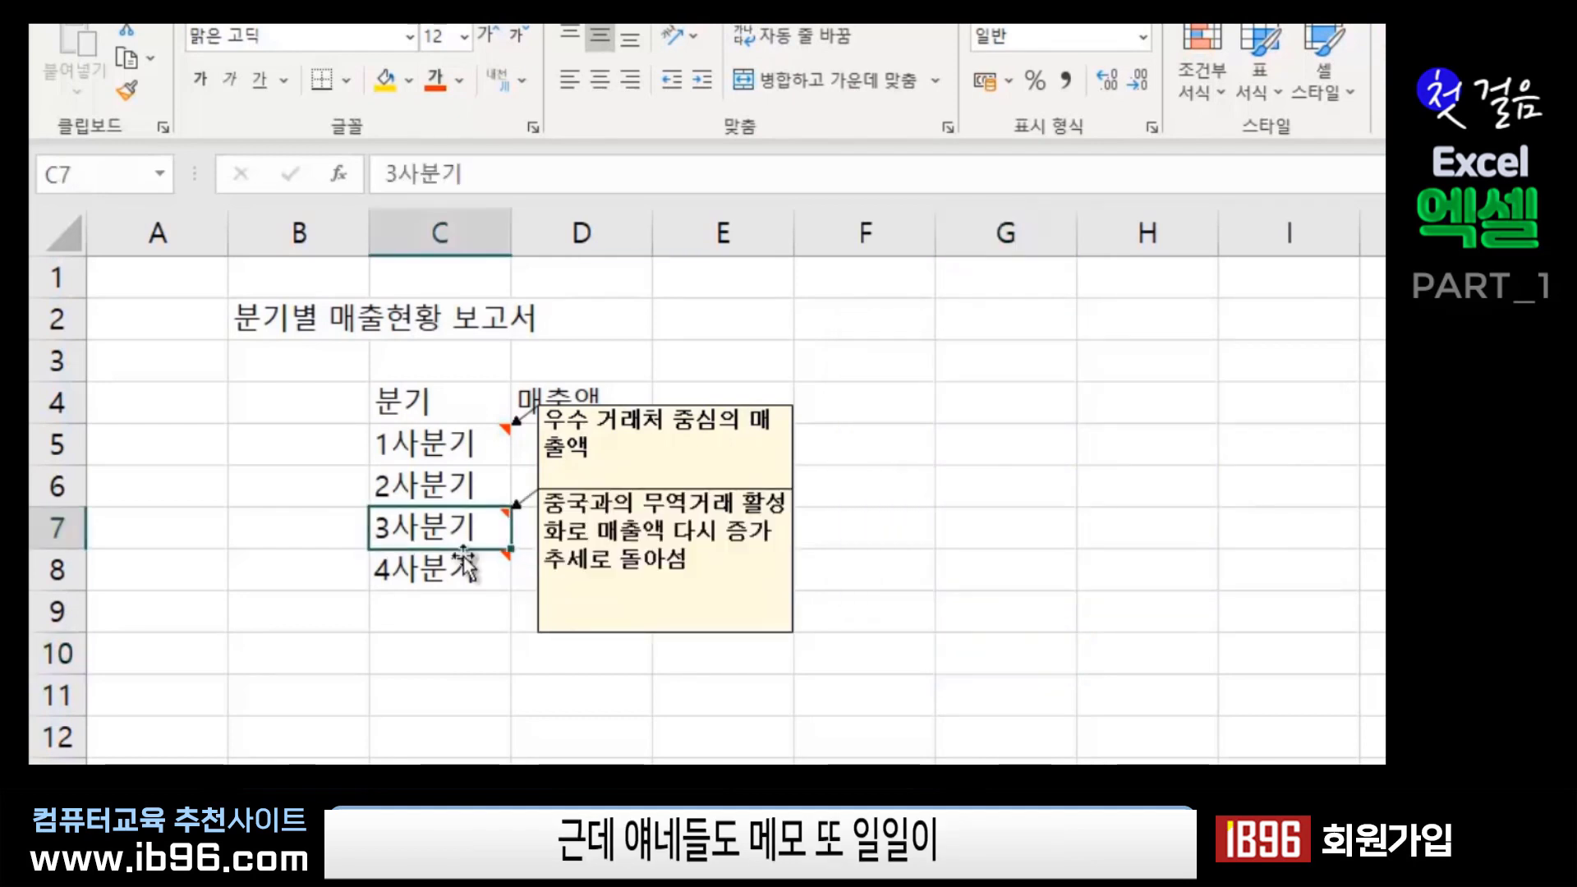
left_click(457, 589)
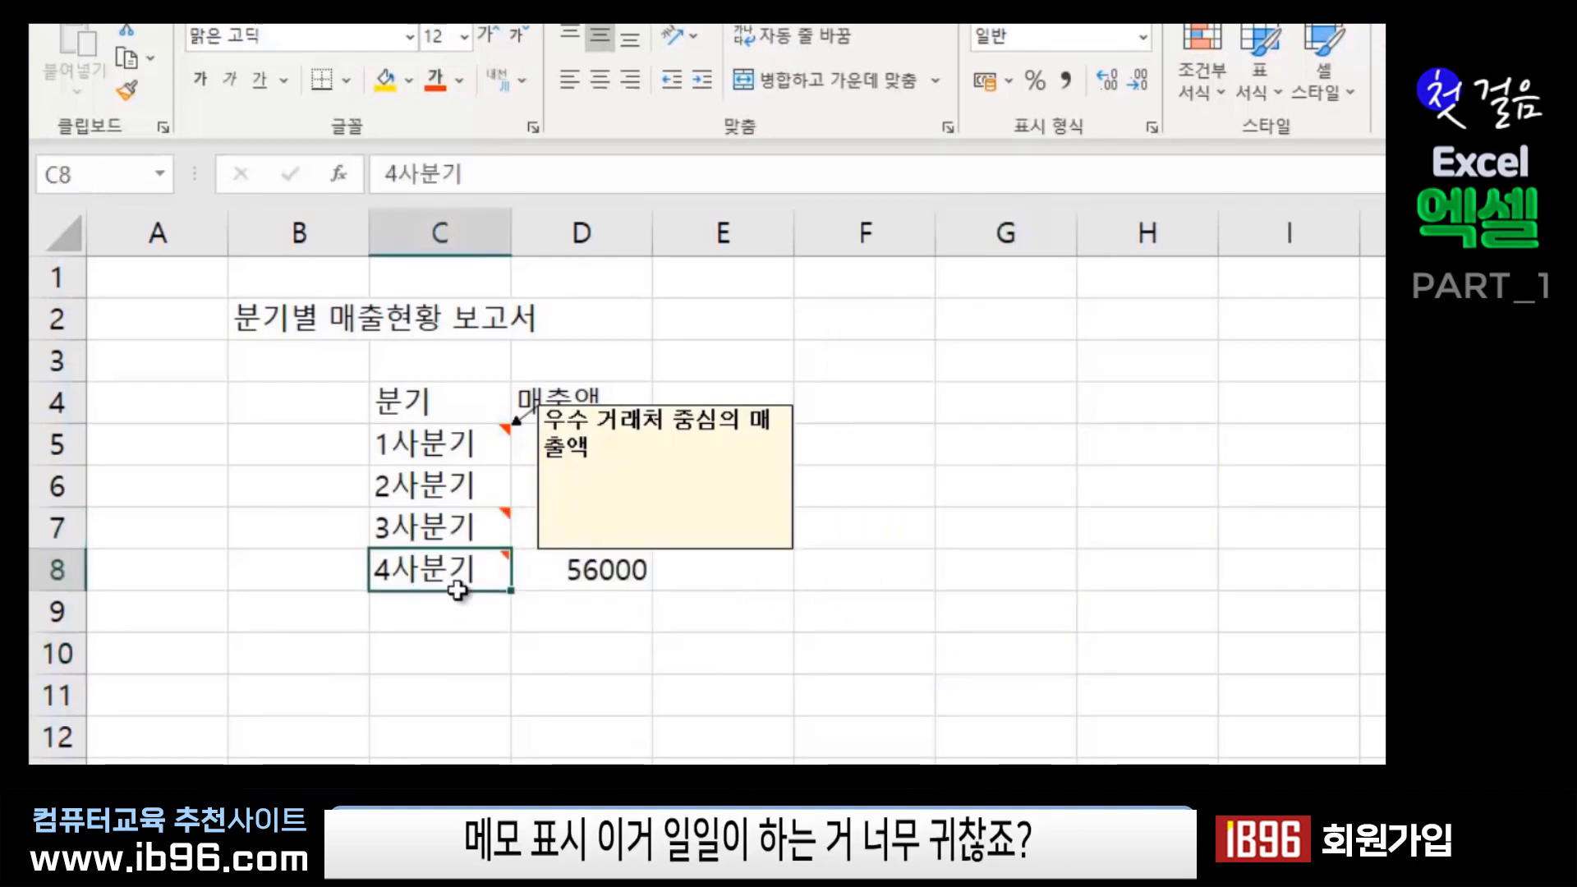
left_click(461, 710)
left_click(1031, 664)
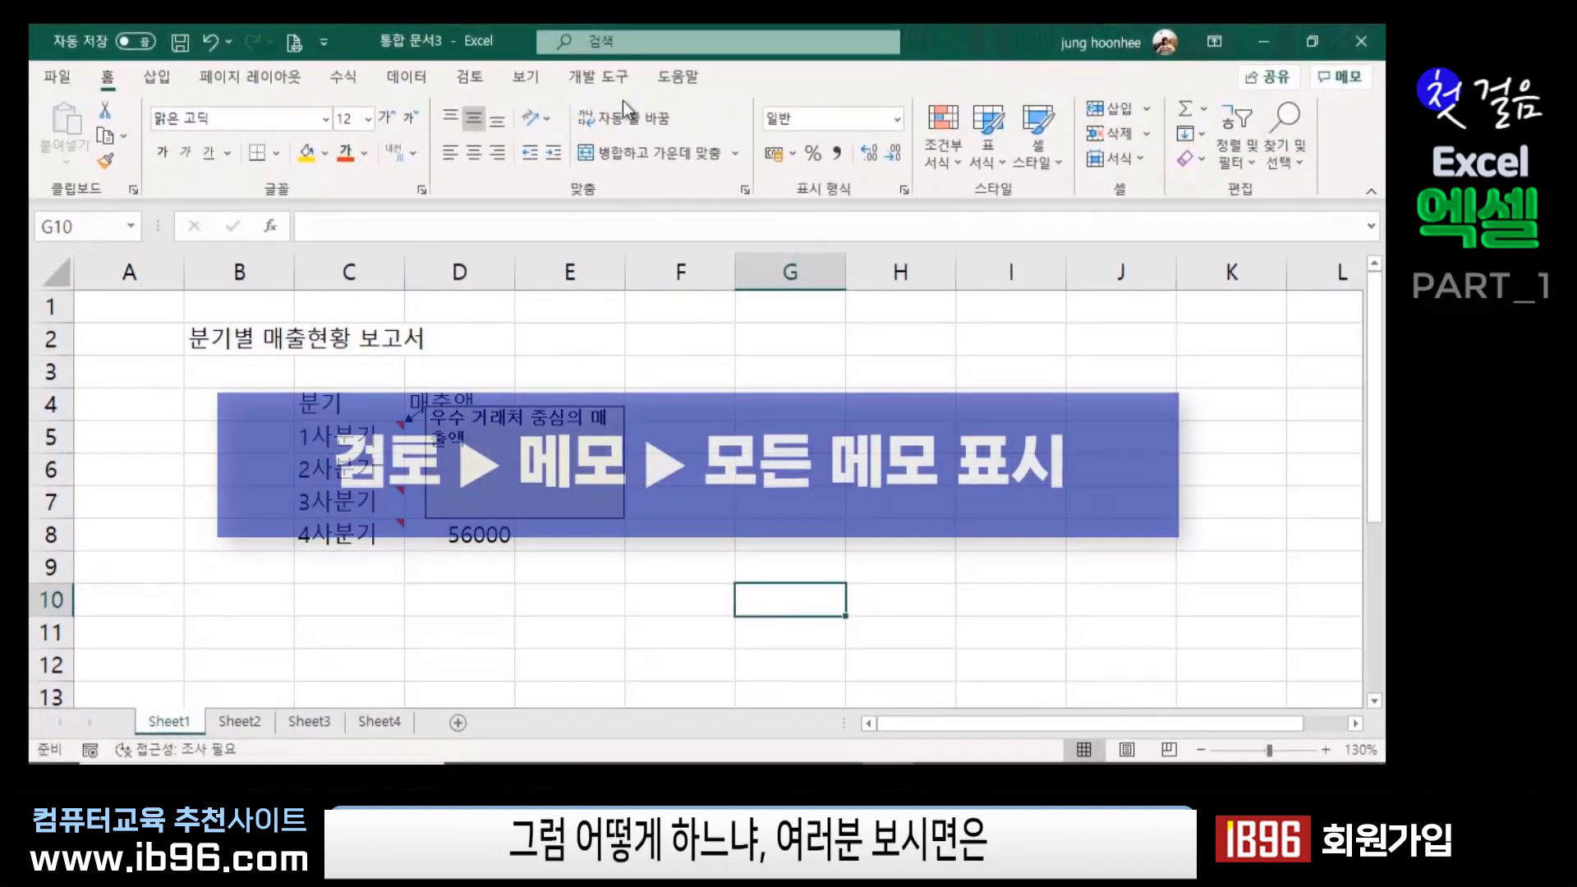
- Display all three quarter notes together with 모든 메모 표시 from the 검토 memo menu
left_click(473, 80)
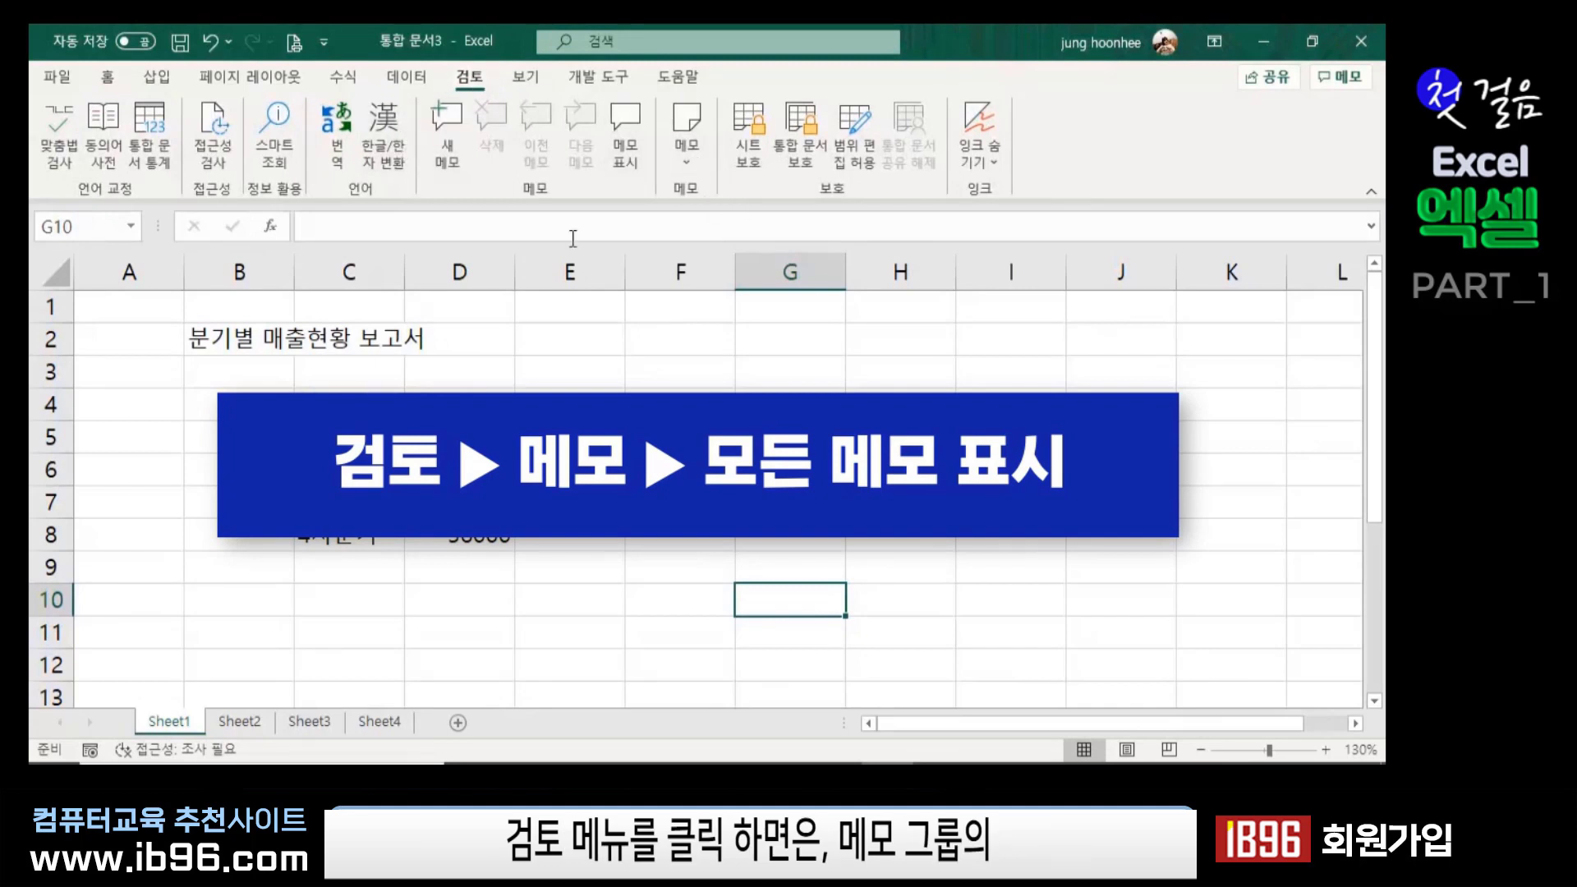
left_click(685, 166)
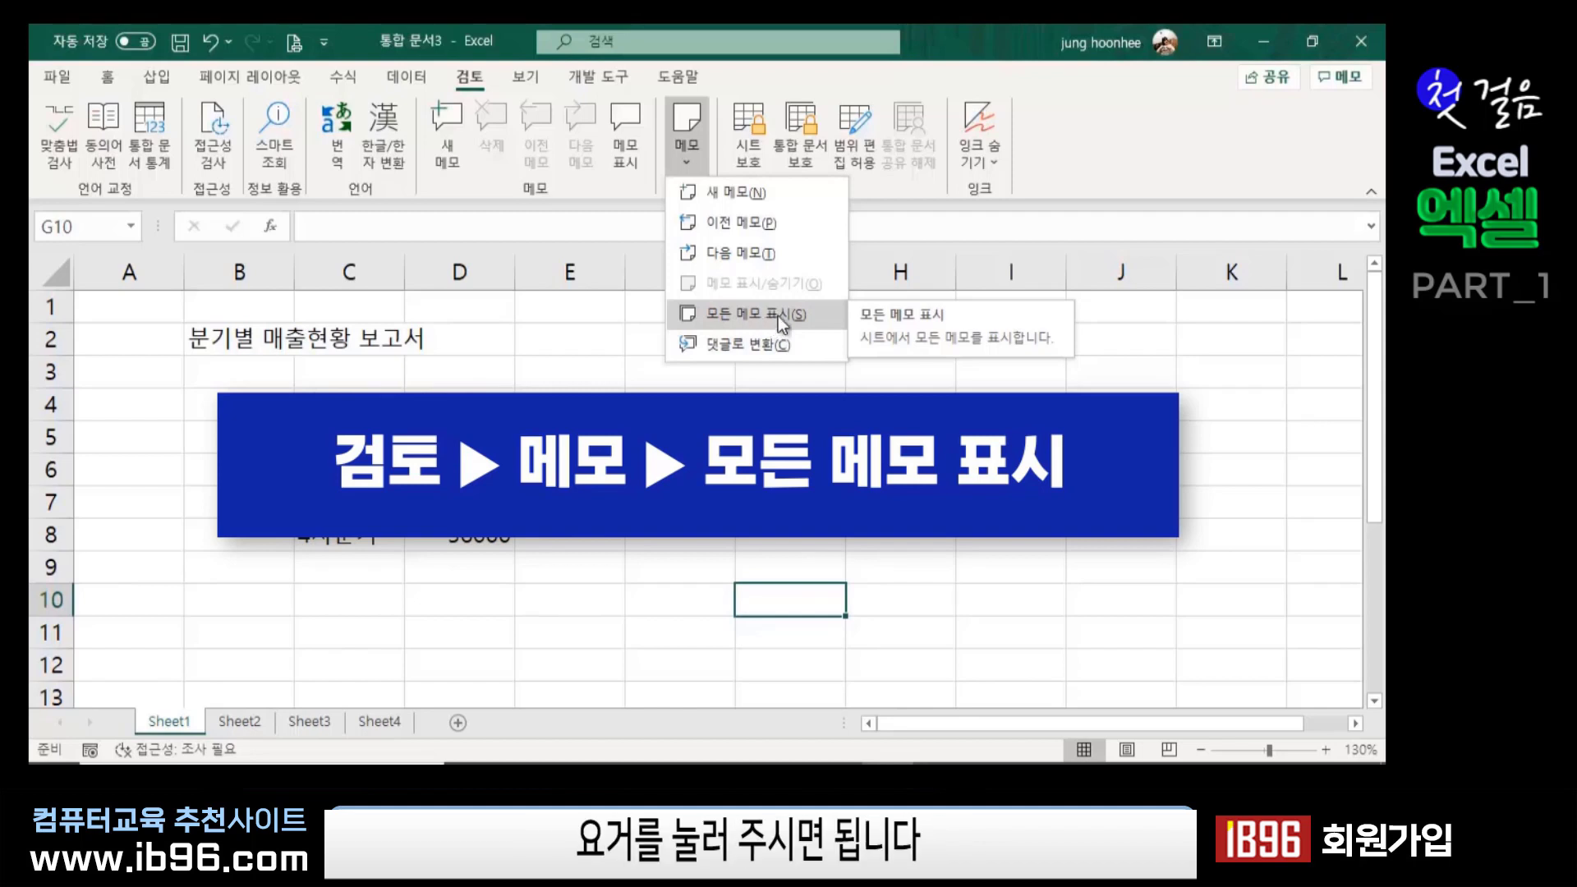
left_click(783, 319)
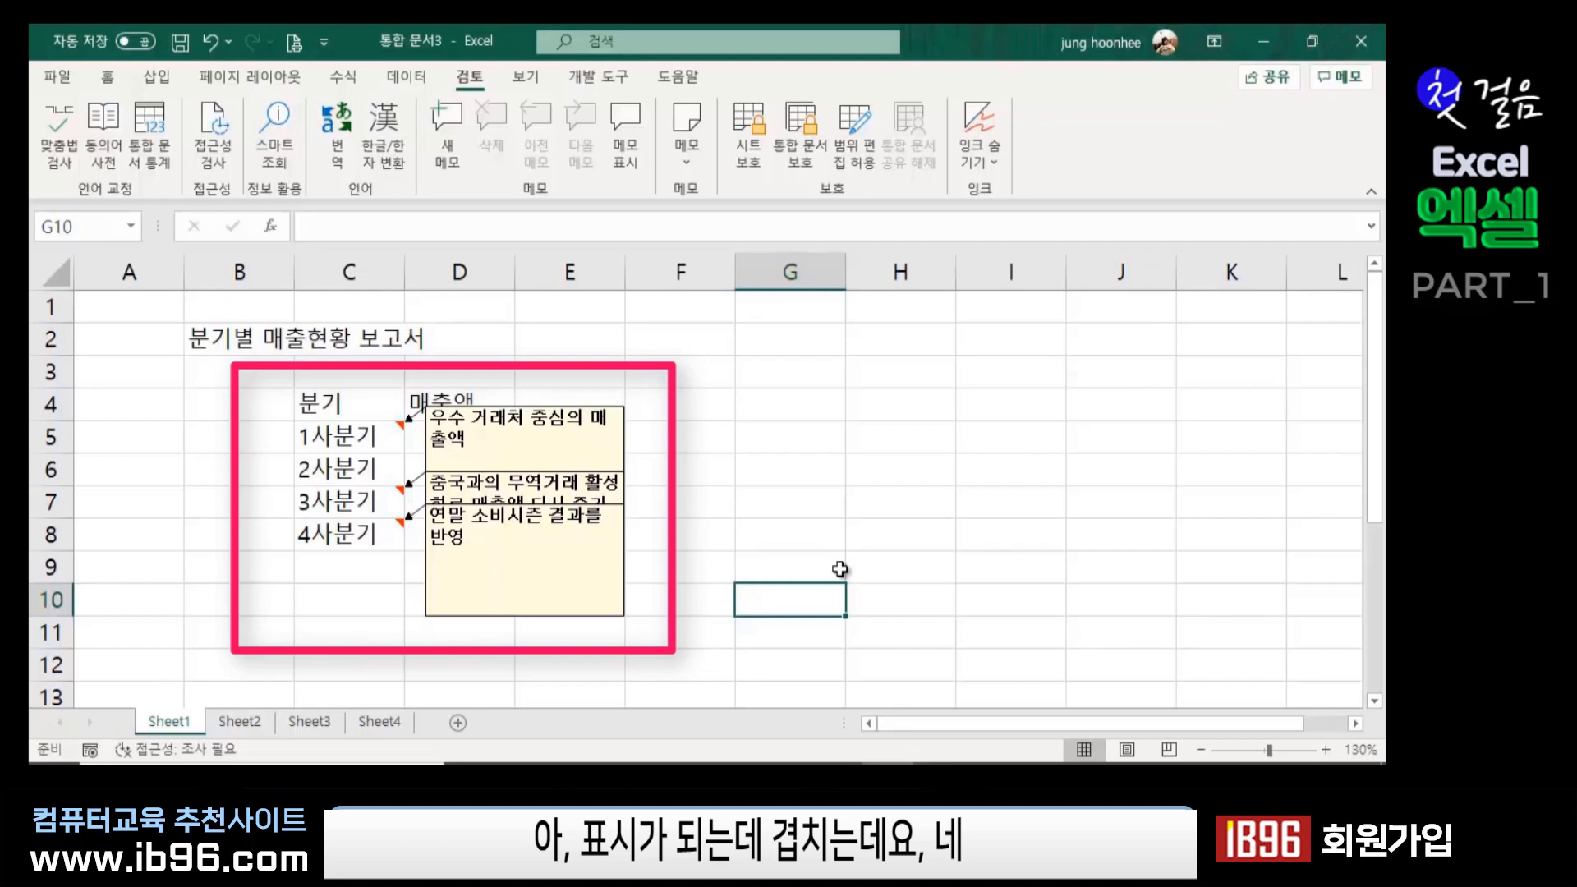
- Move the 4사분기 memo to the lower left beside rows 9–12
left_click(544, 617)
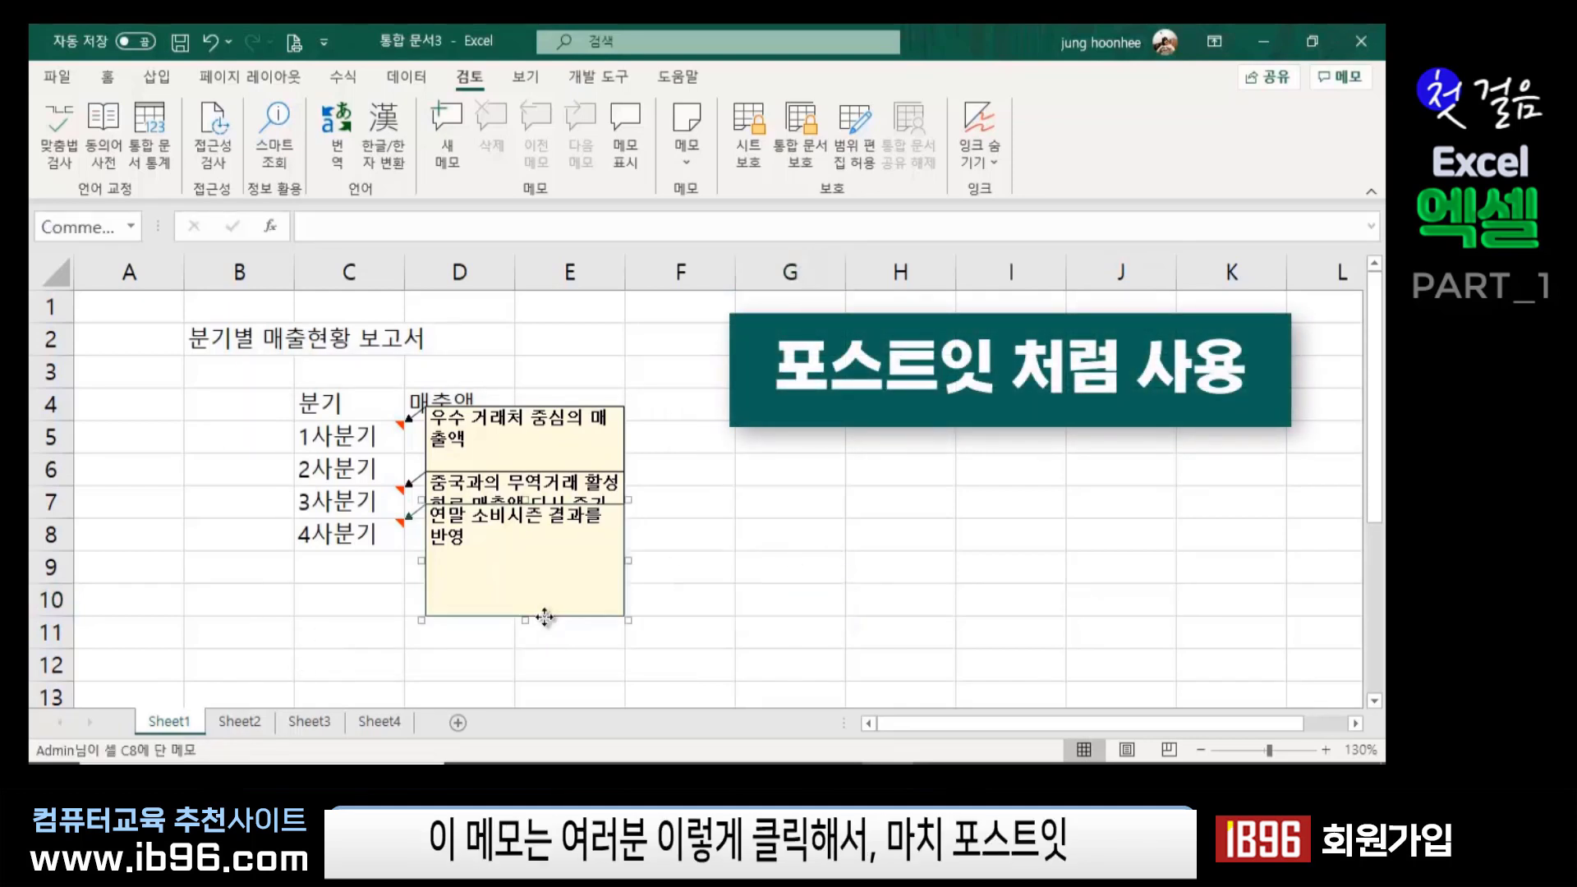
left_click_drag(545, 617, 242, 714)
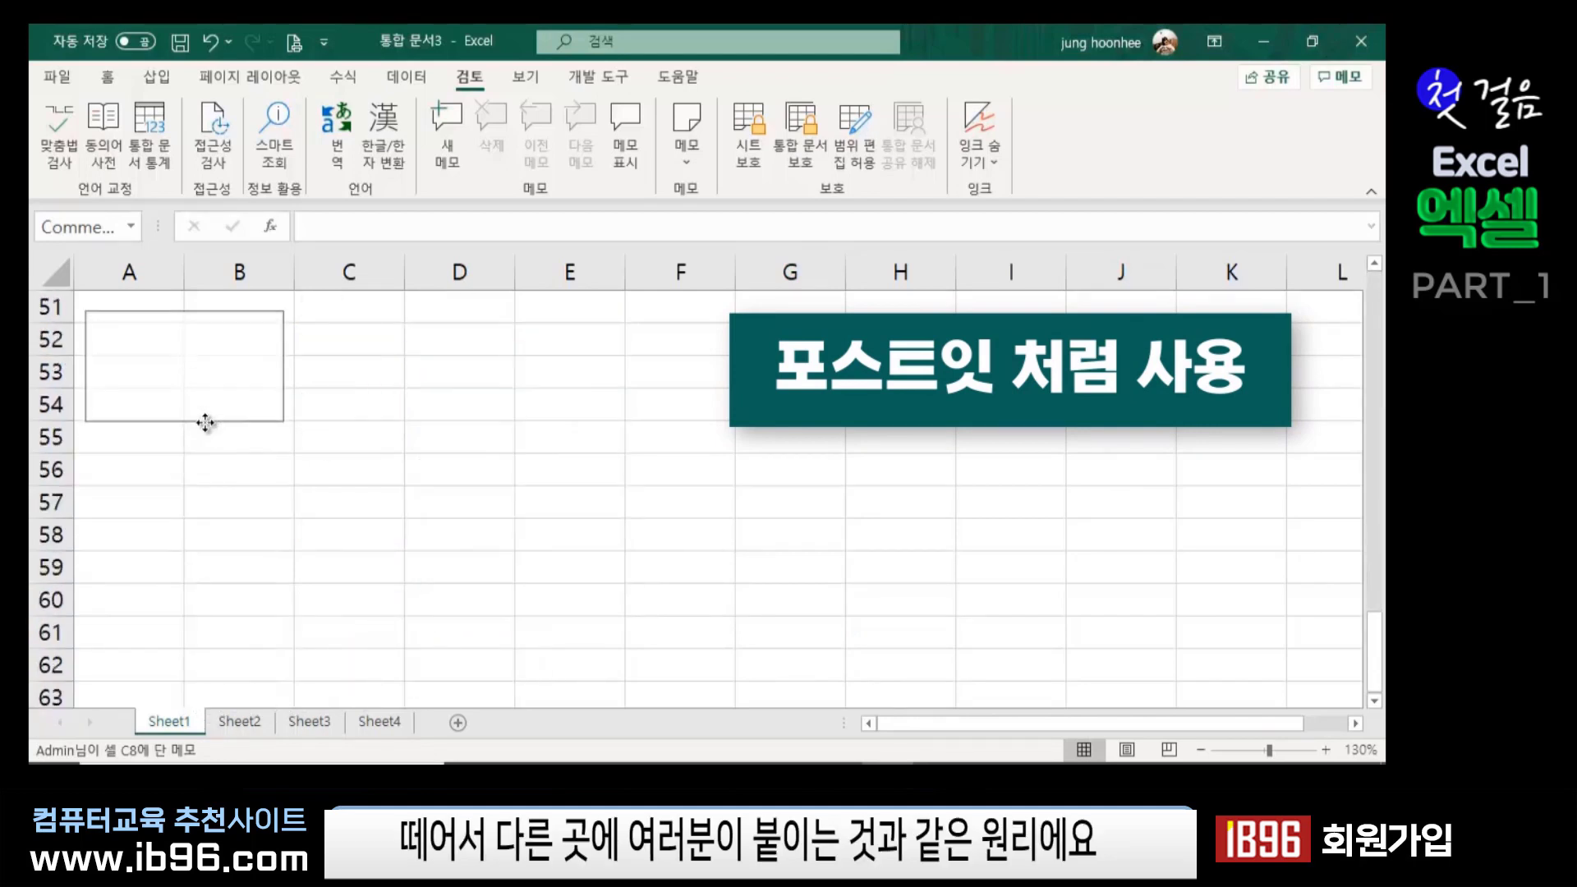
left_click_drag(243, 714, 205, 419)
scroll(682, 541, "up", 1)
scroll(327, 659, "up", 4)
scroll(394, 638, "down", 1)
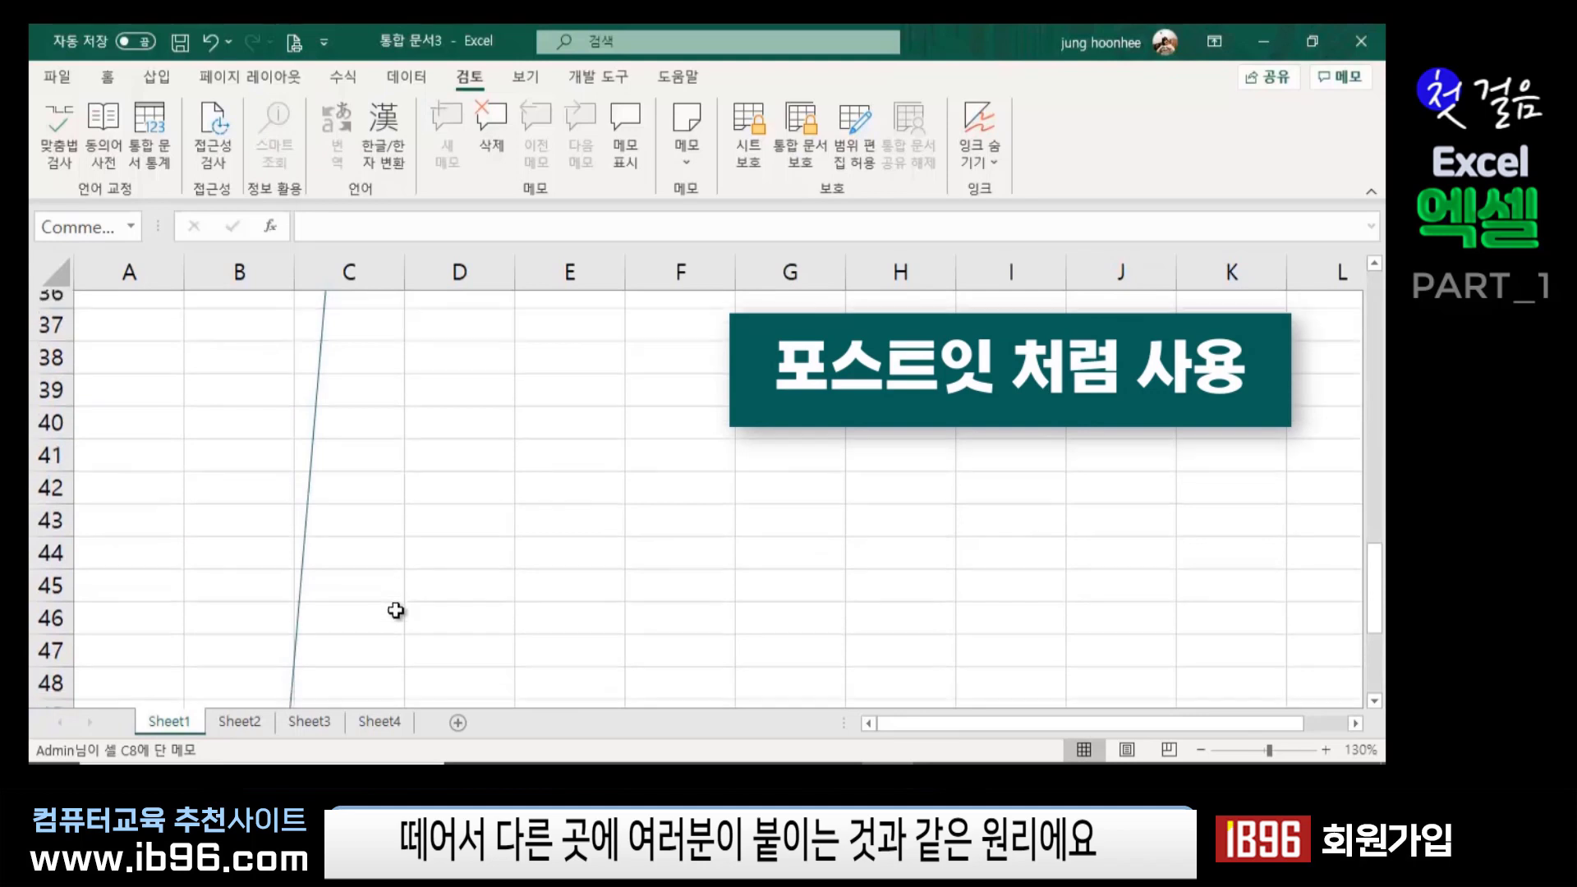
scroll(394, 638, "down", 2)
mouse_move(203, 503)
left_mouse_down()
mouse_move(188, 582)
mouse_move(190, 554)
left_mouse_up()
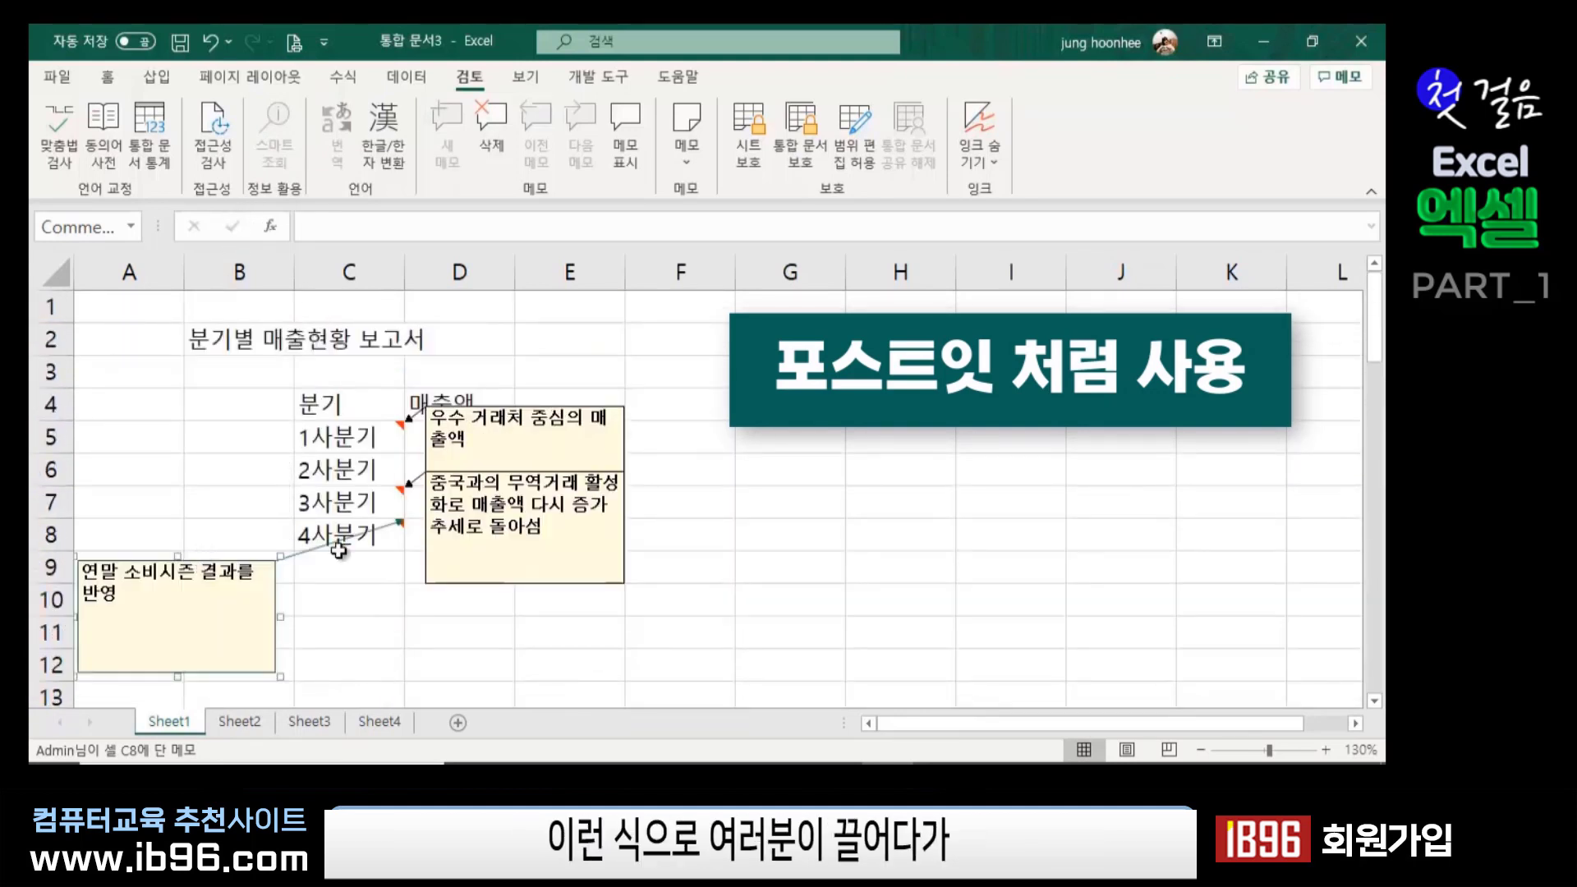
- Shorten the 3사분기 memo and move it to F6–G8; shorten the 1사분기 memo and move it to E2–F3
left_click(524, 582)
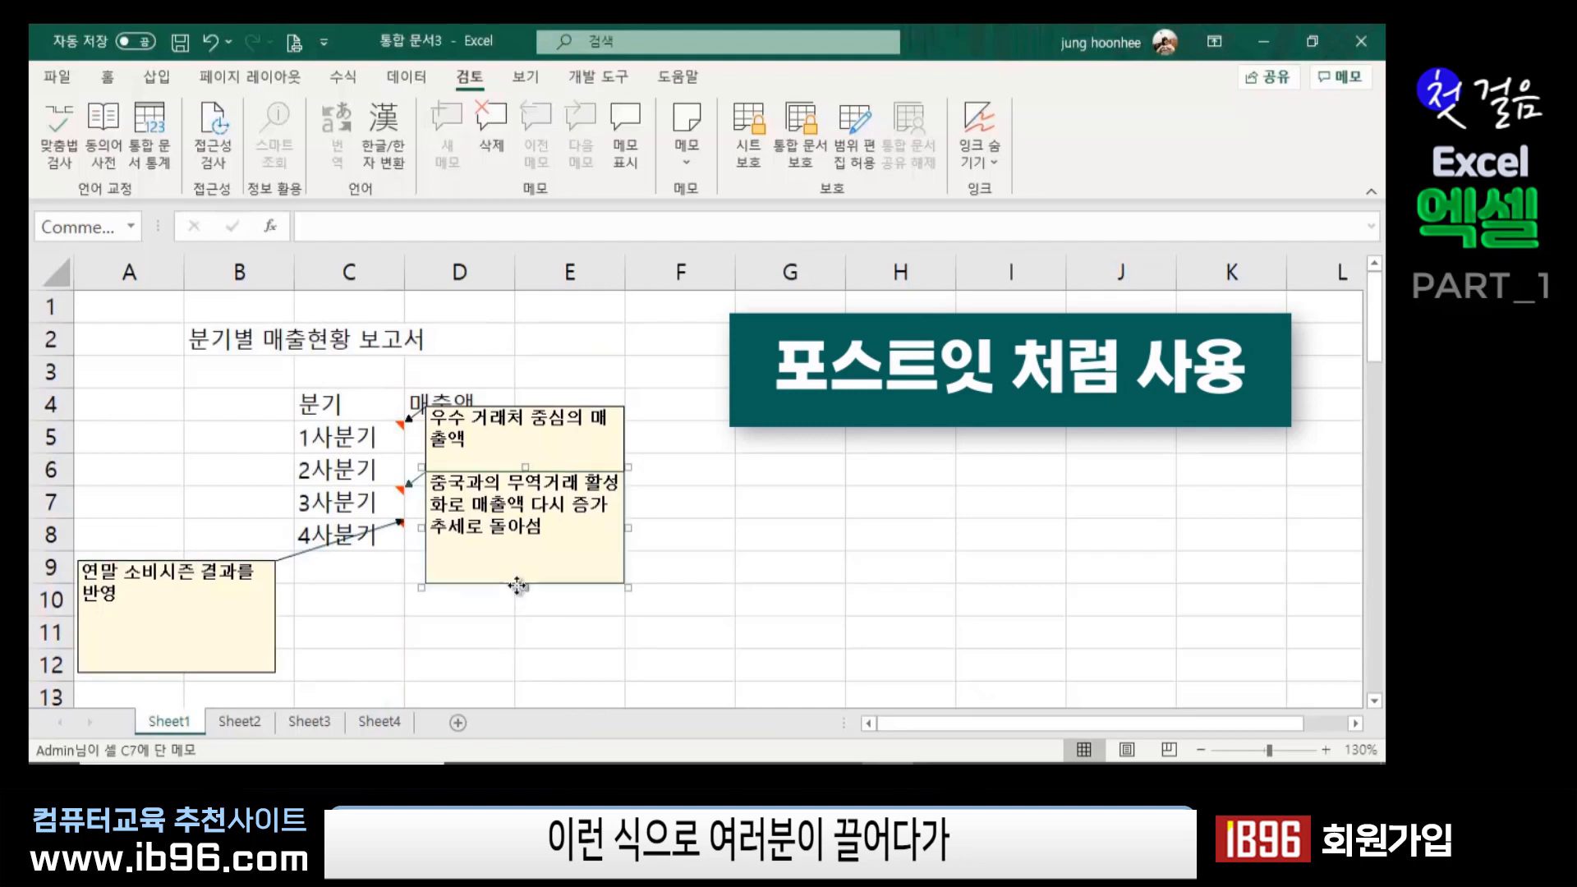
left_click_drag(529, 585, 529, 542)
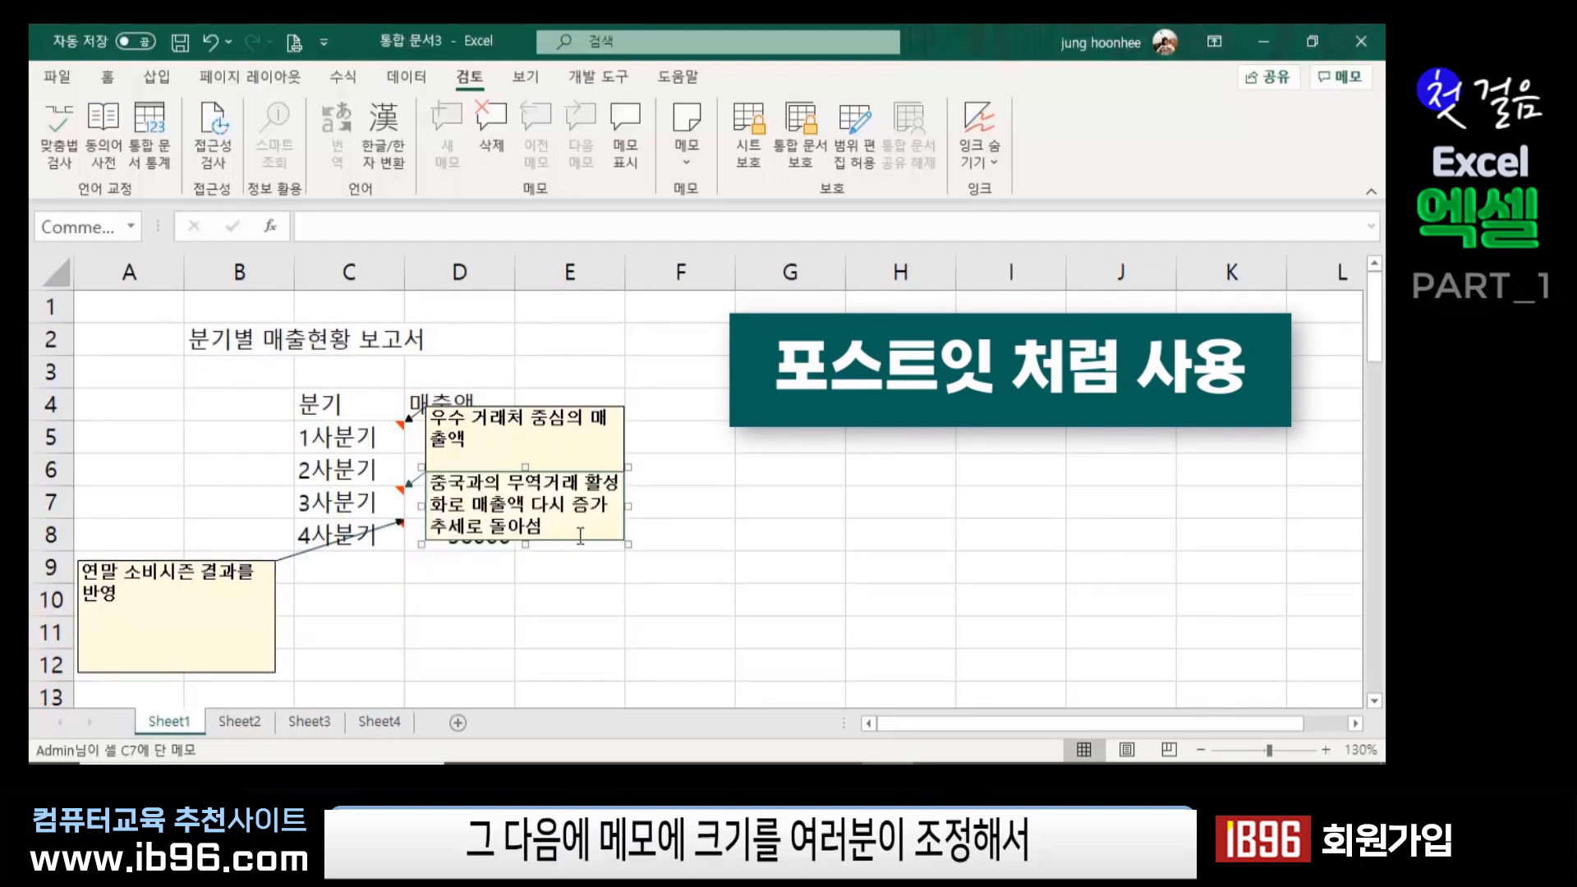
left_click_drag(582, 541, 846, 557)
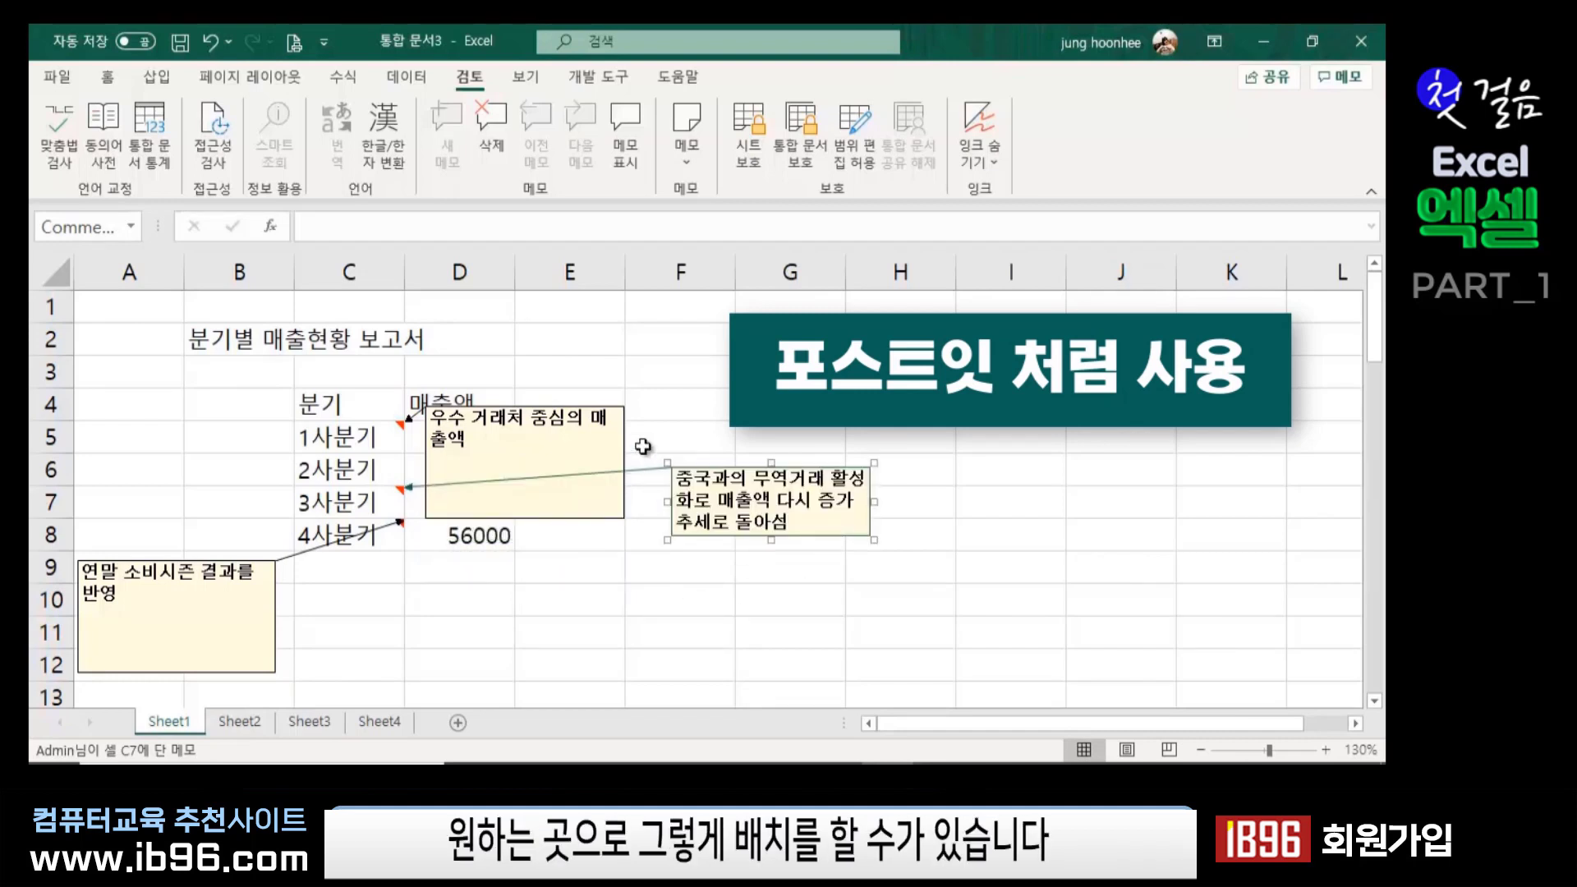
left_click(618, 409)
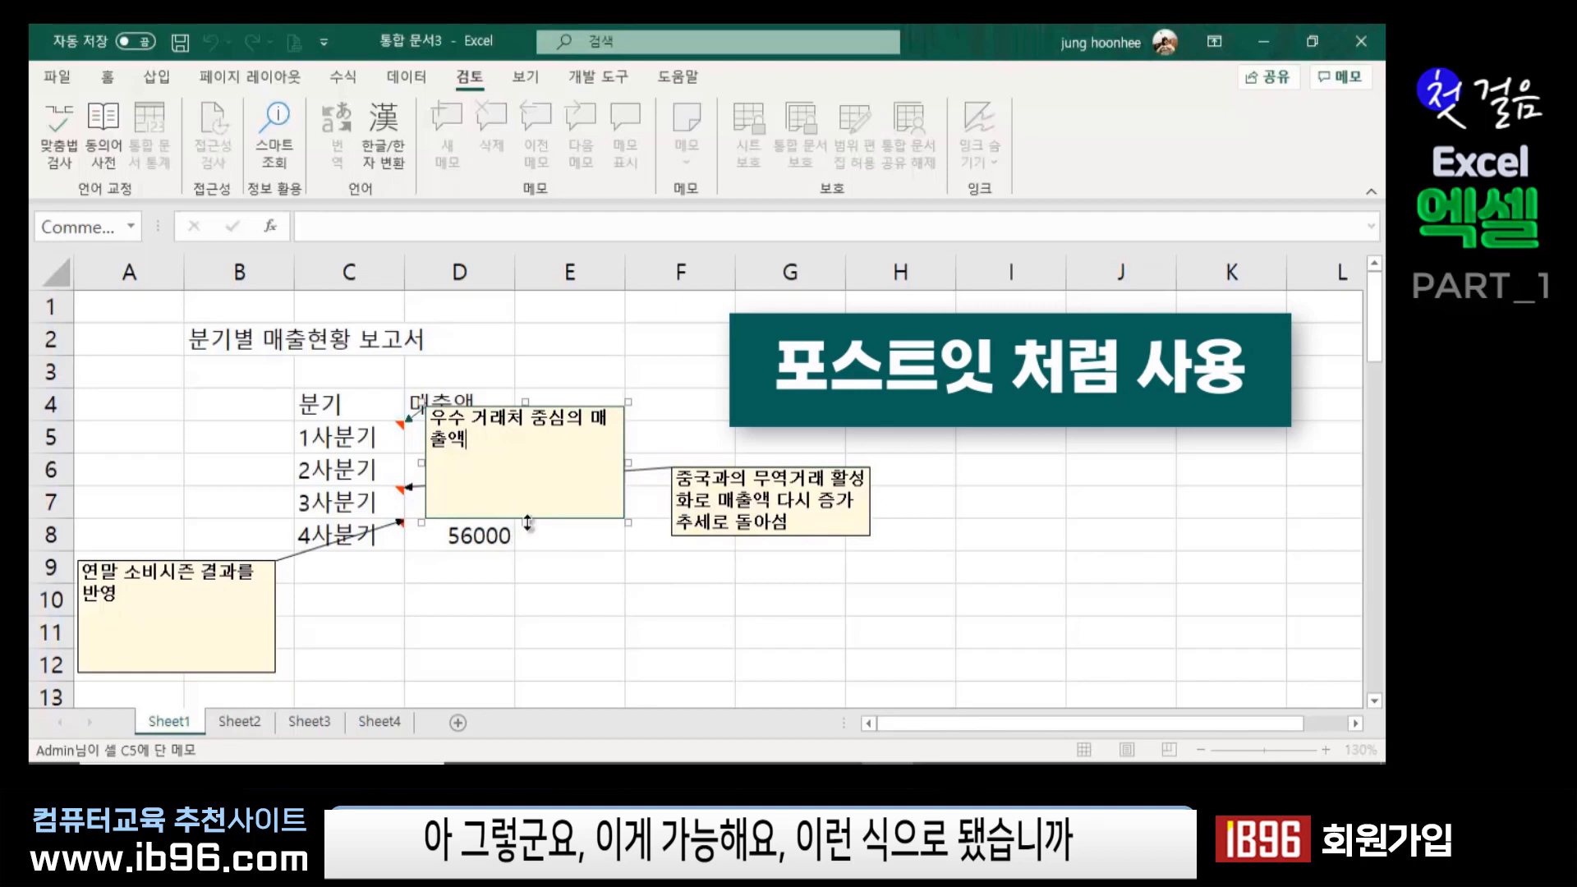
left_click_drag(525, 523, 536, 463)
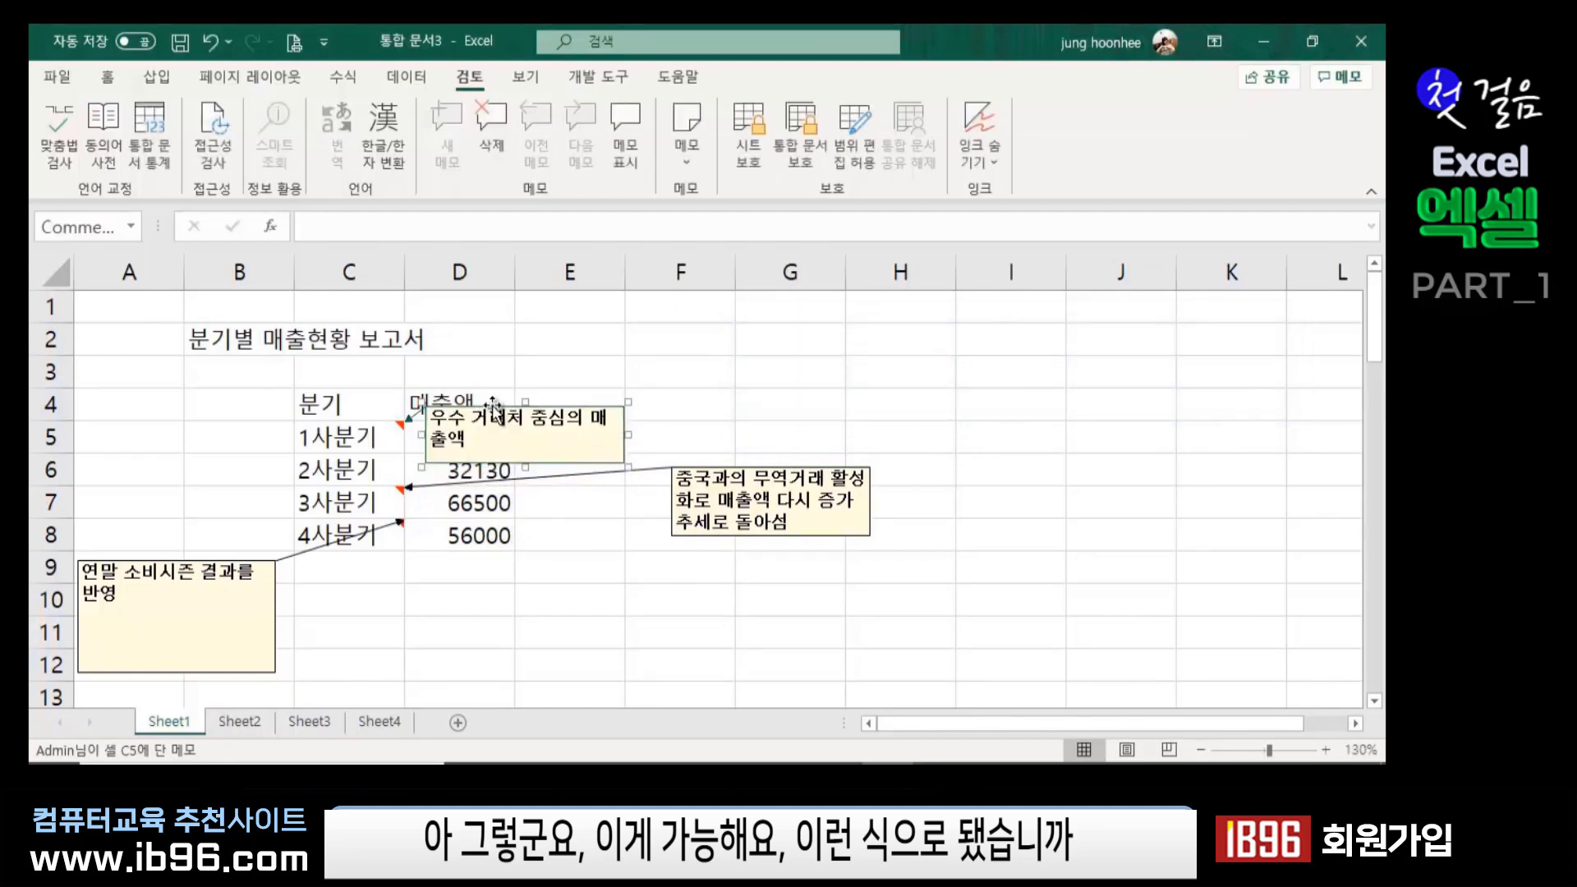
left_click_drag(491, 403, 603, 333)
left_click(664, 609)
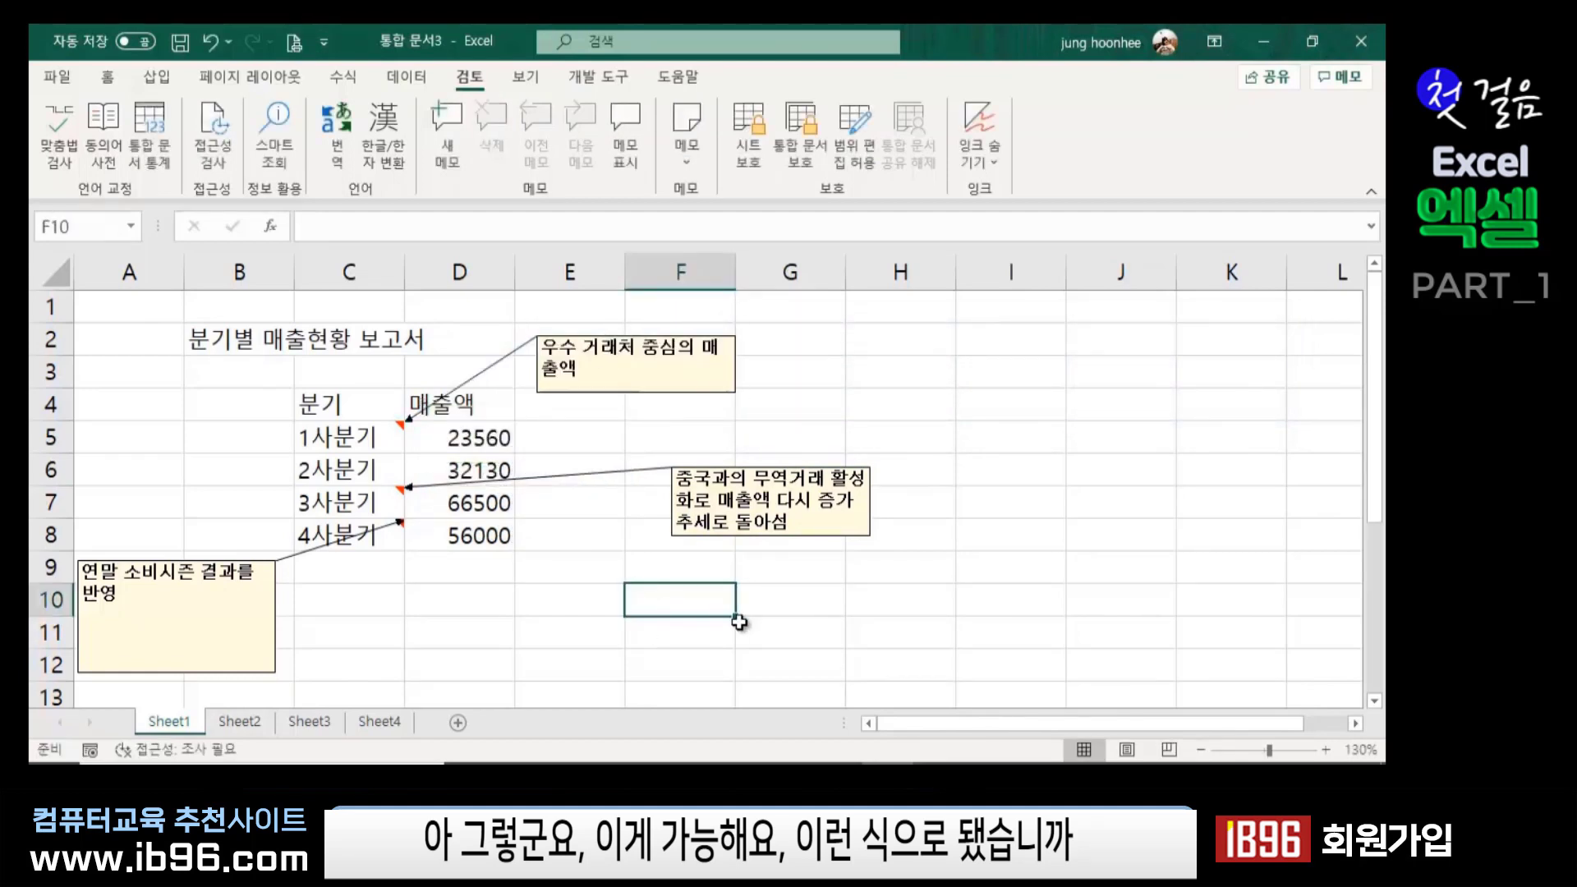
left_click(739, 622)
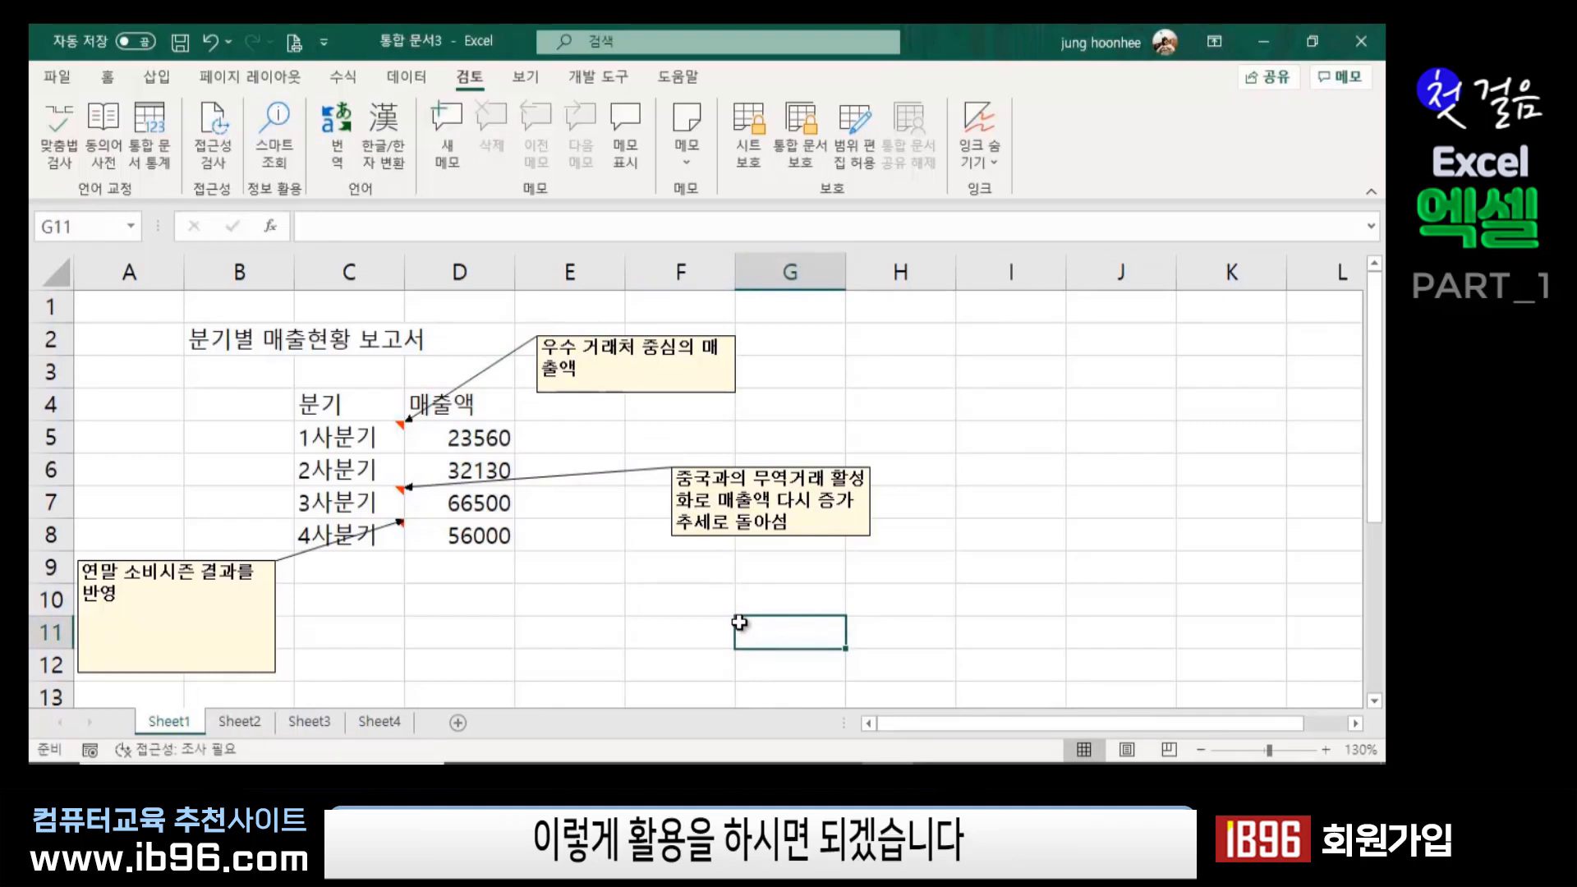
- Shorten the 4사분기 memo at the lower left
left_click(184, 674)
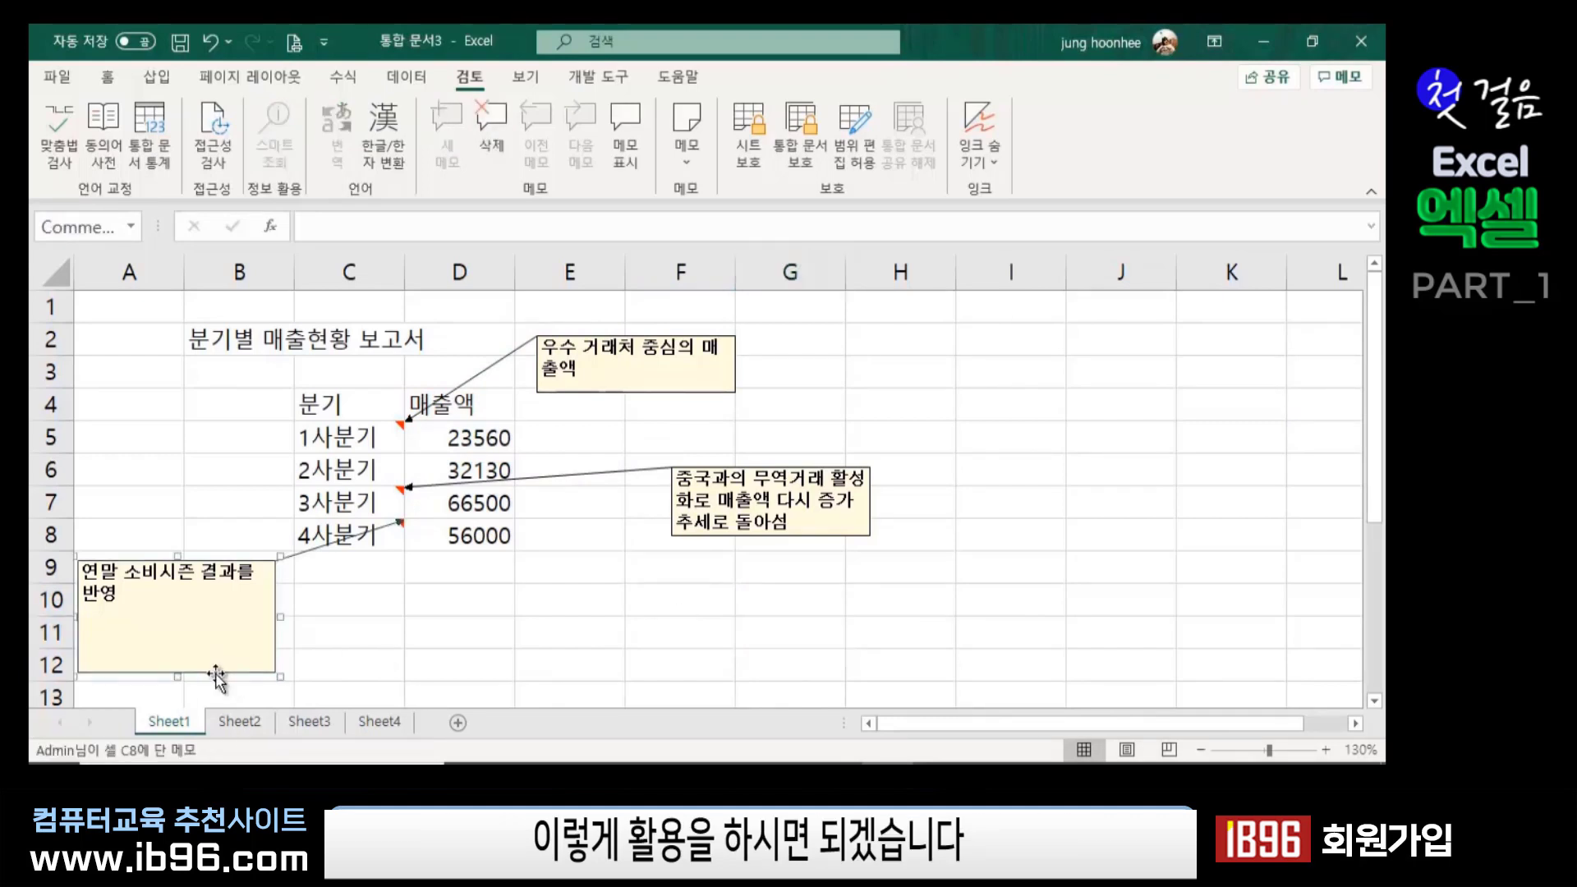
left_click_drag(181, 676, 195, 624)
left_click(429, 605)
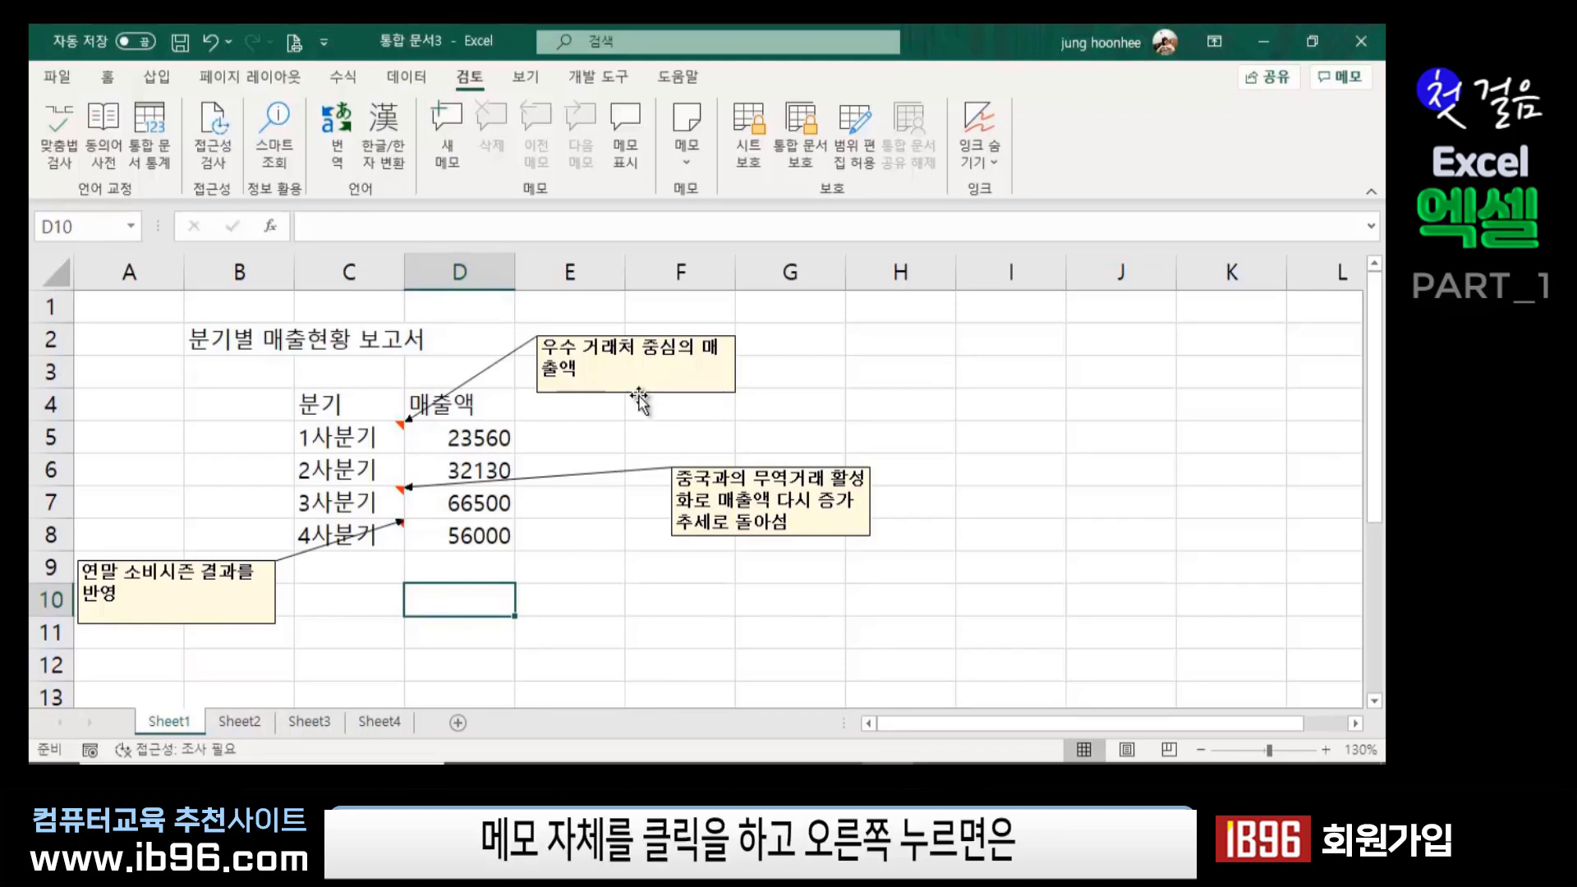
- Give the 1사분기 comment a green fill with raised transparency in 메모 서식
left_click(639, 394)
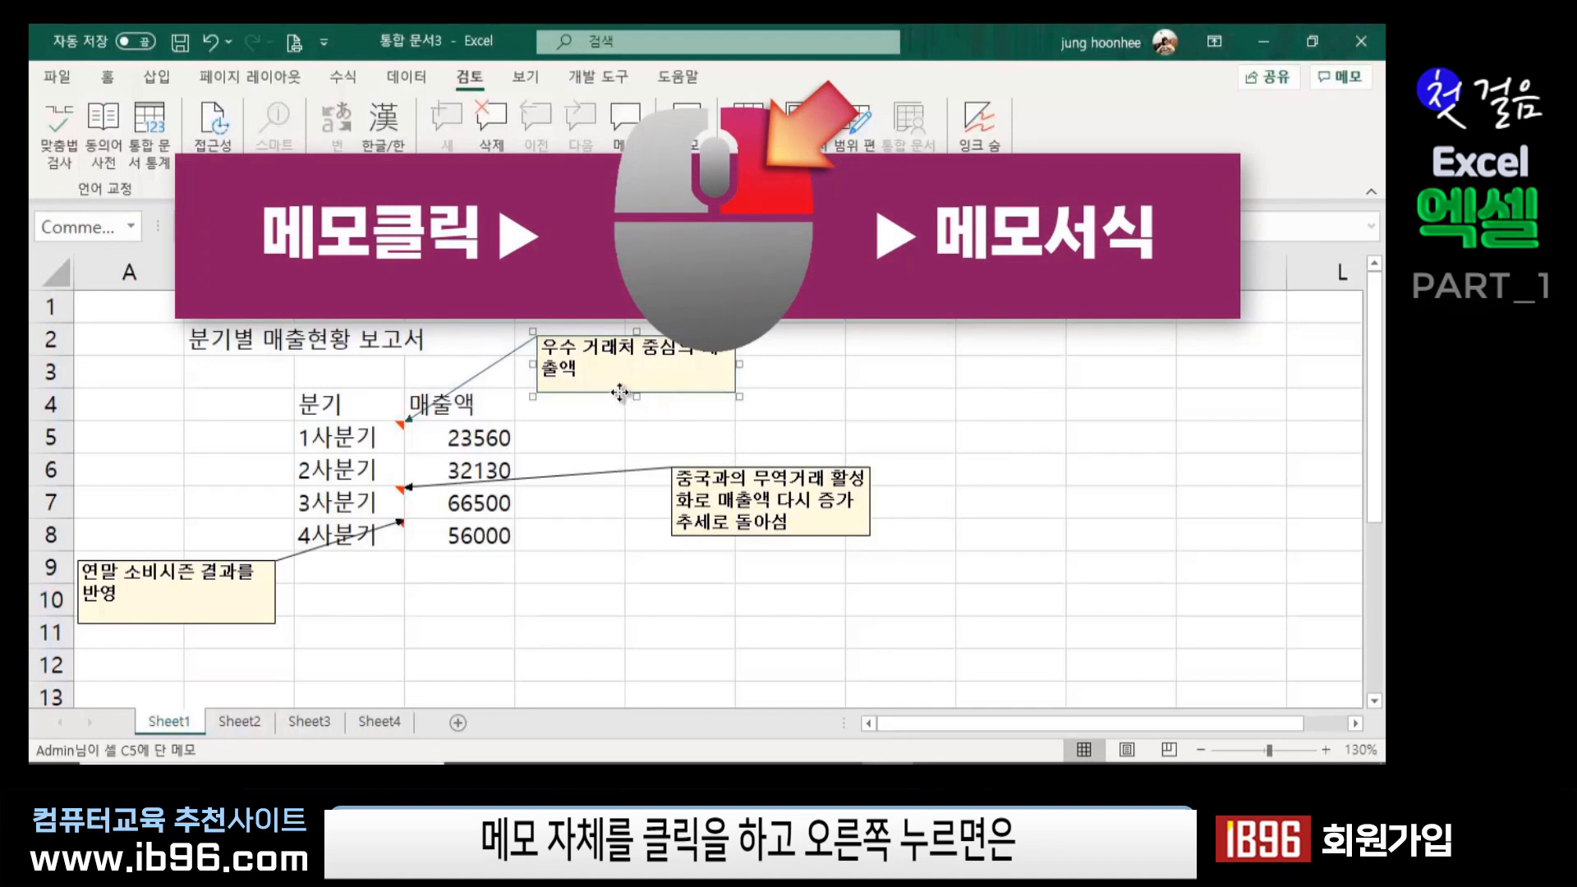
right_click(622, 400)
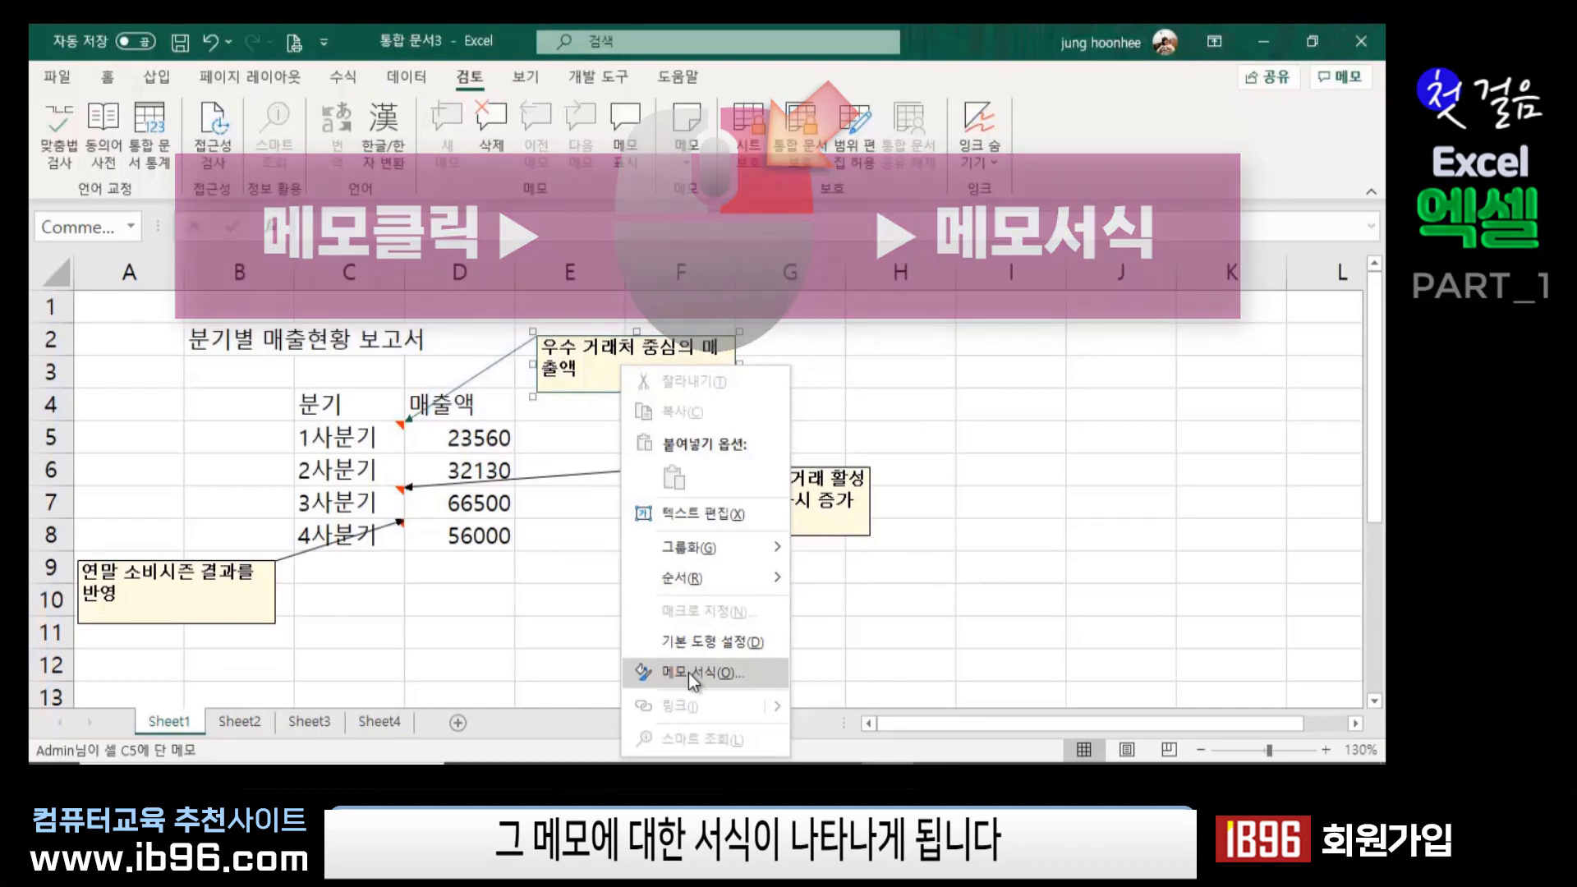
left_click(689, 673)
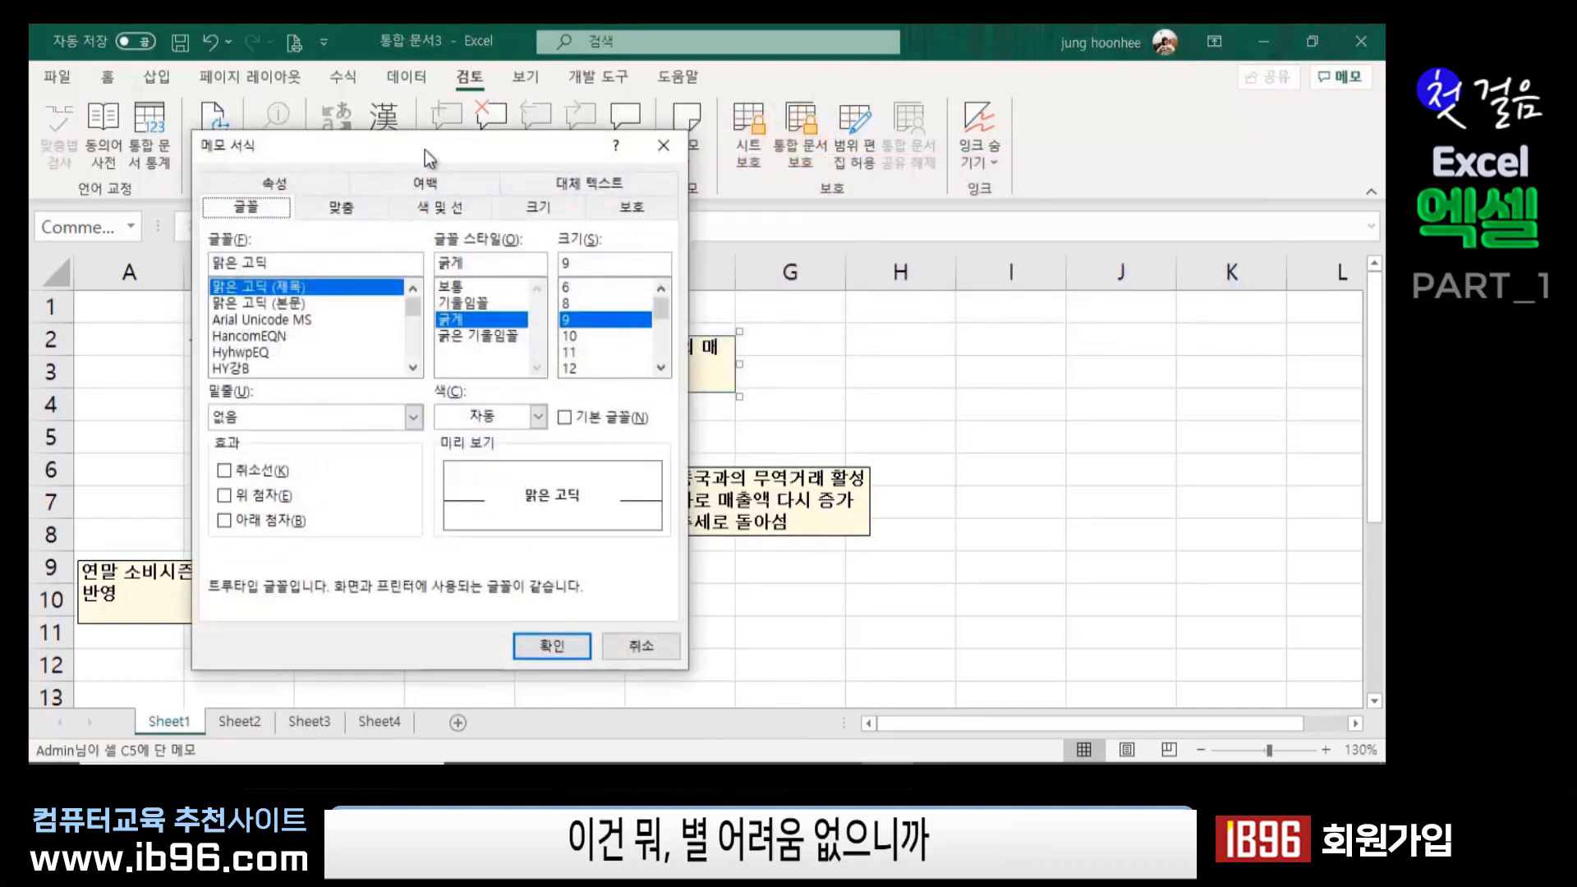
left_click_drag(425, 150, 952, 153)
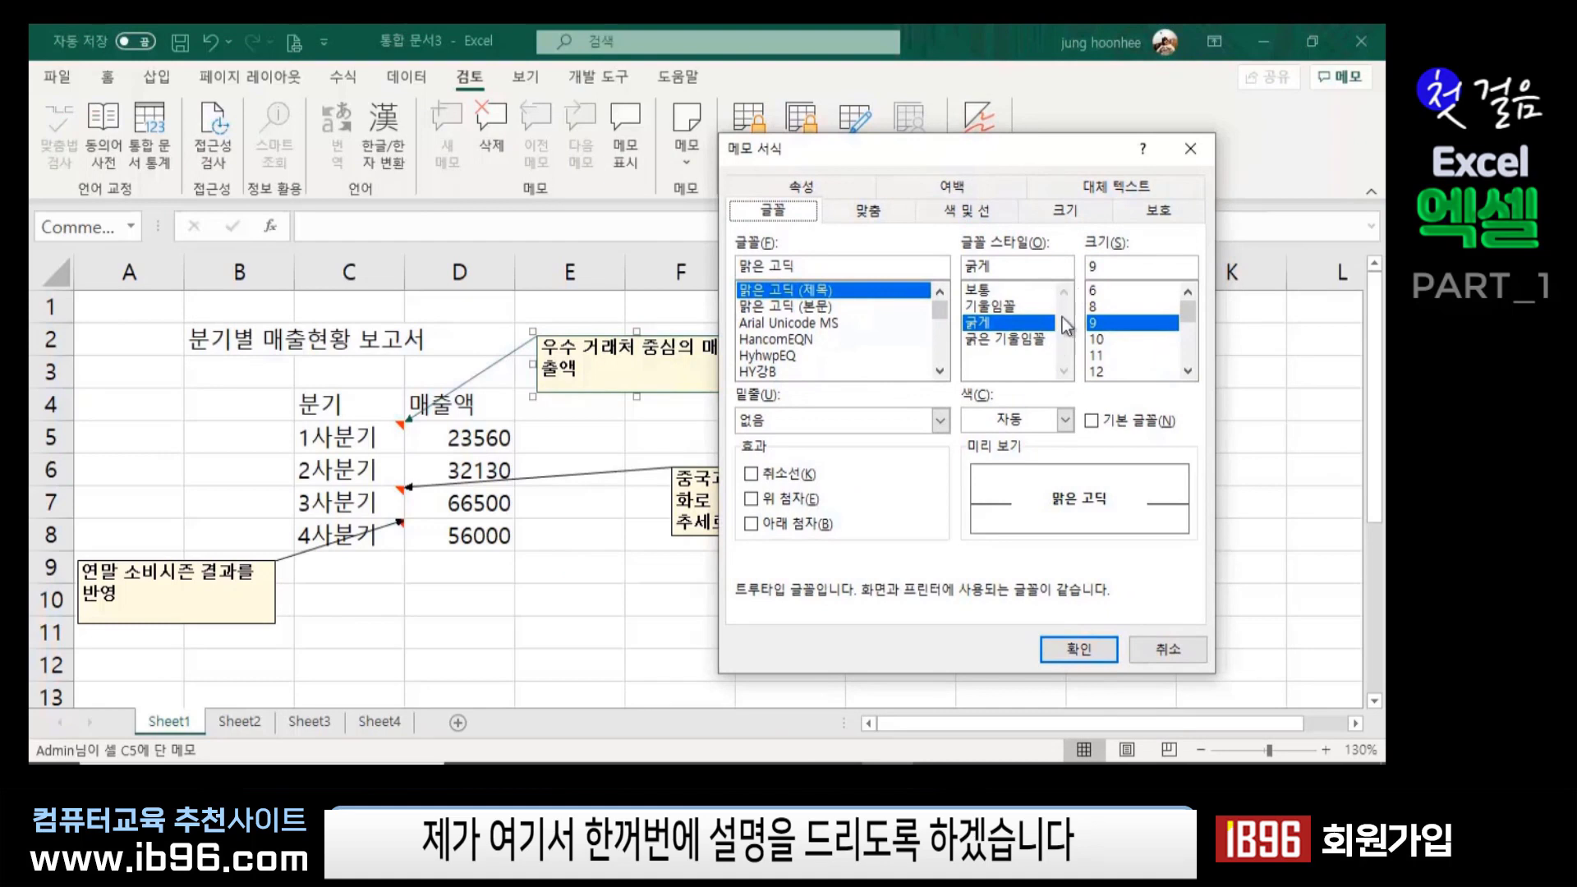
left_click(968, 211)
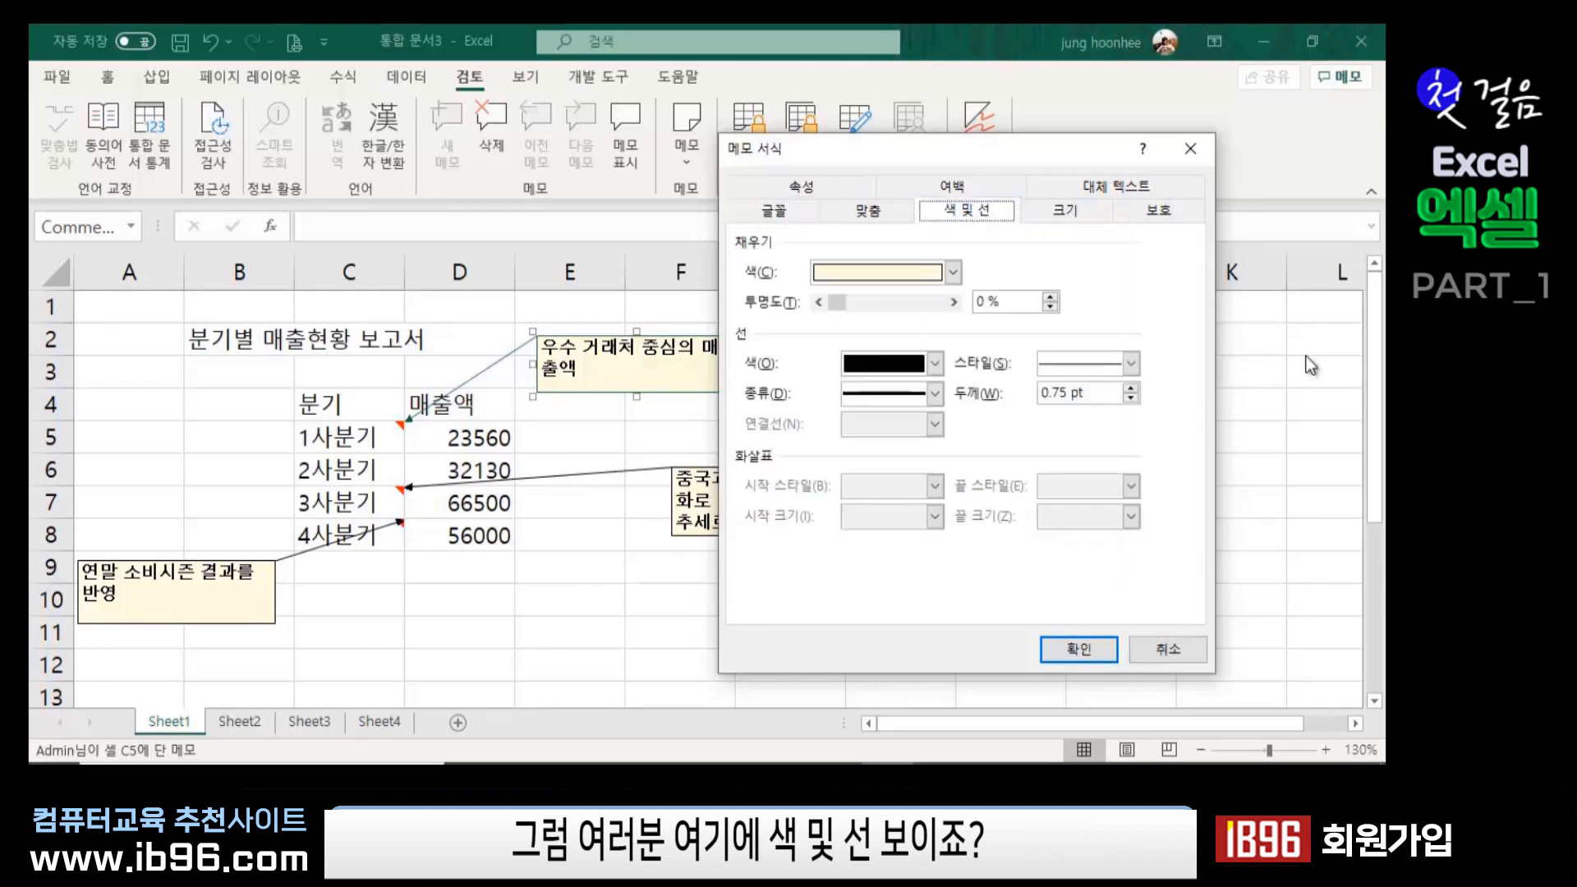
left_click(953, 272)
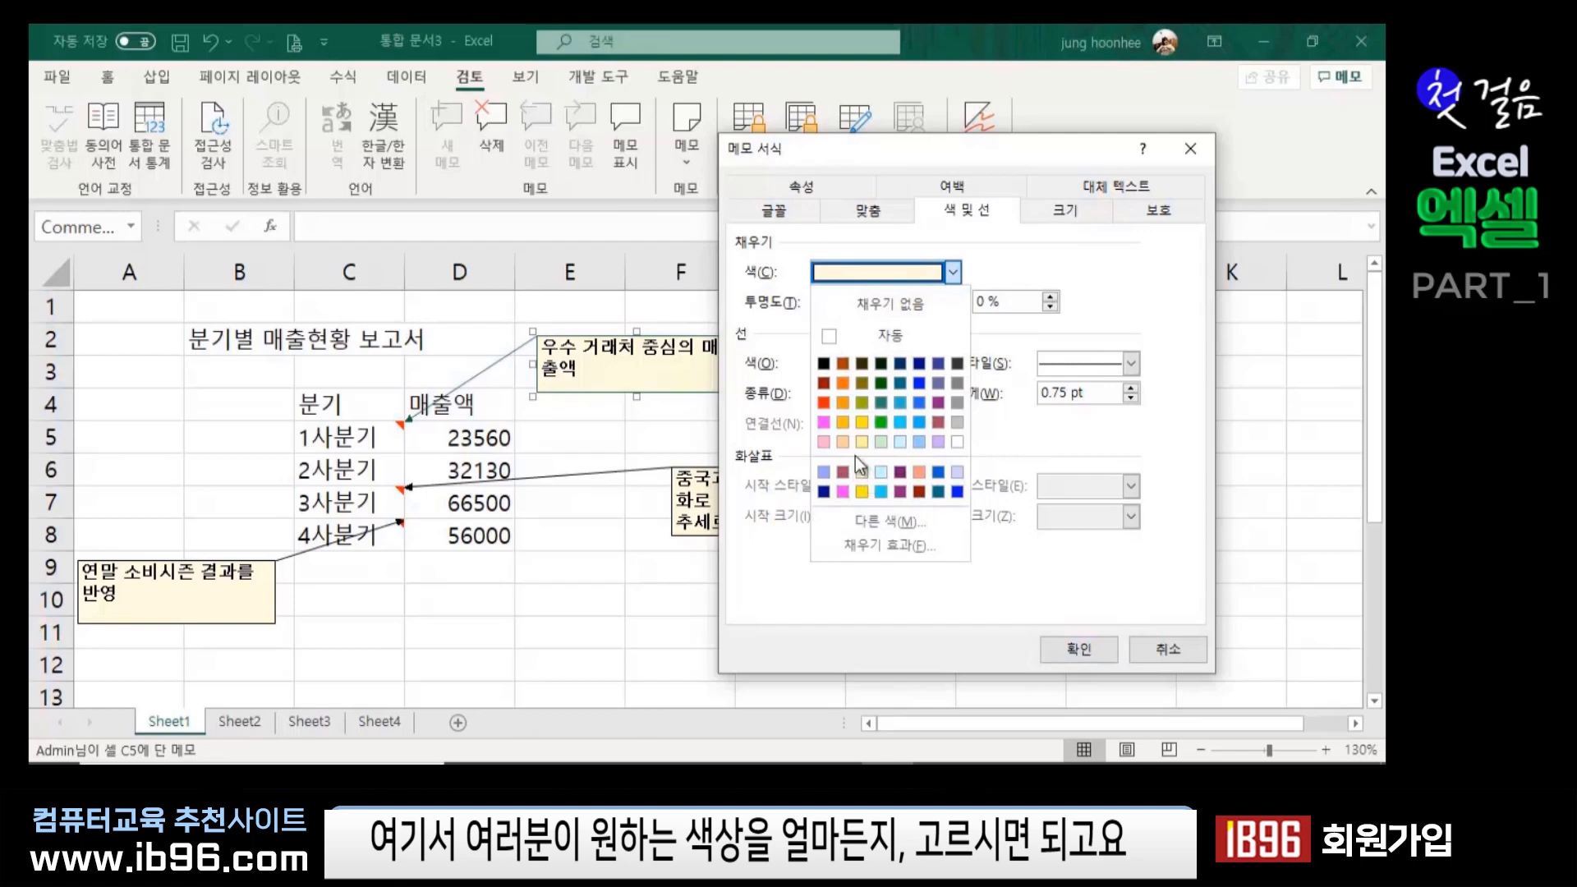
left_click(881, 422)
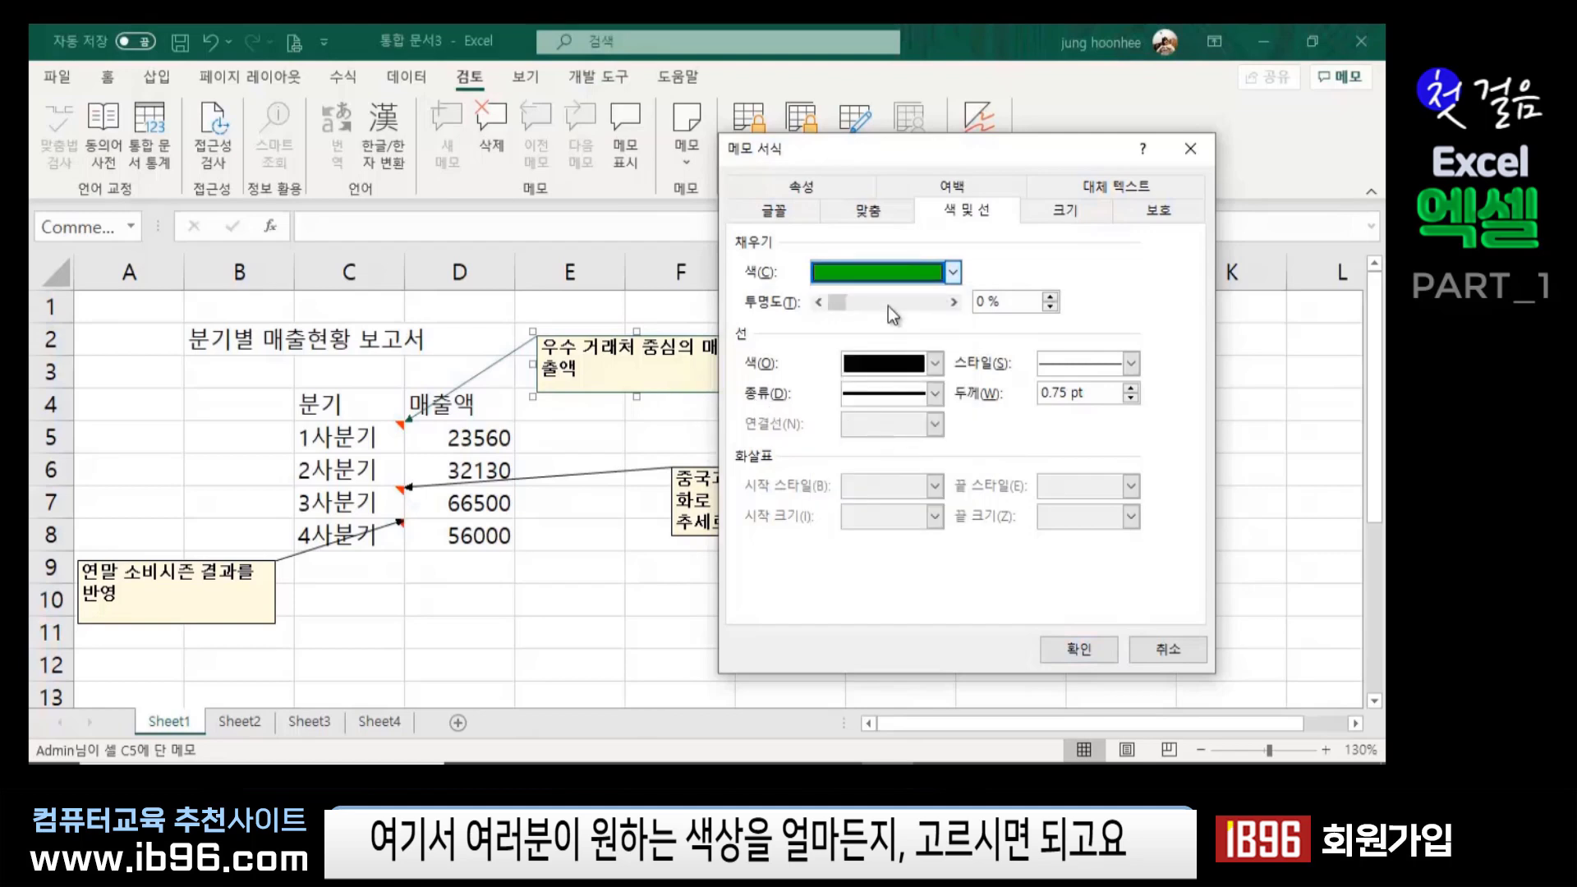
left_click_drag(846, 302, 880, 298)
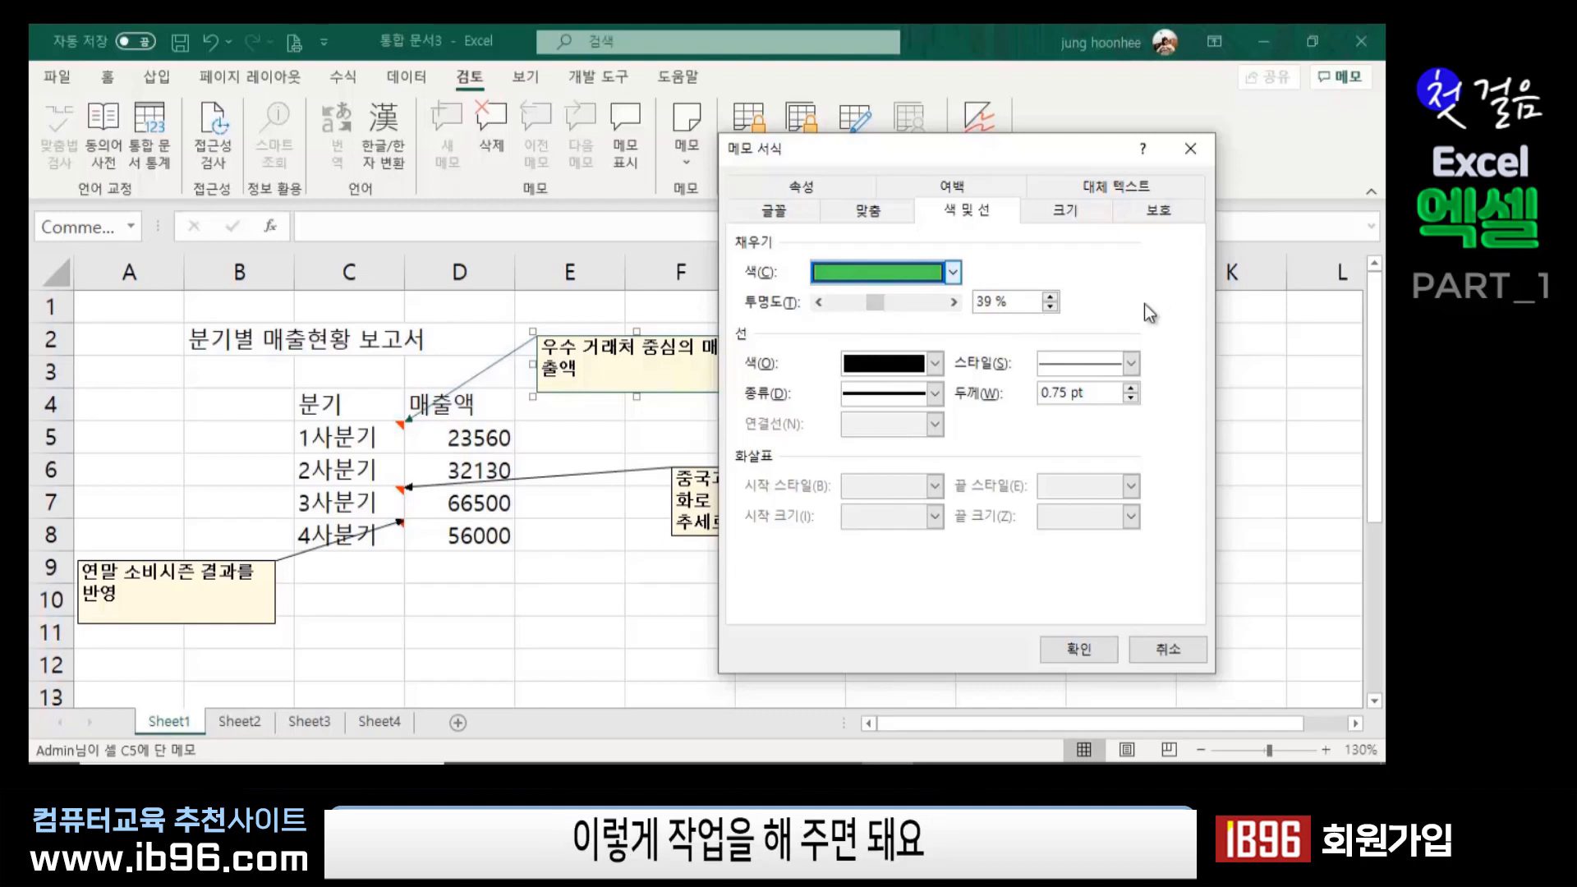
- Turn on 자동 크기 so the comment fits its text on one line, and apply
left_click(1073, 214)
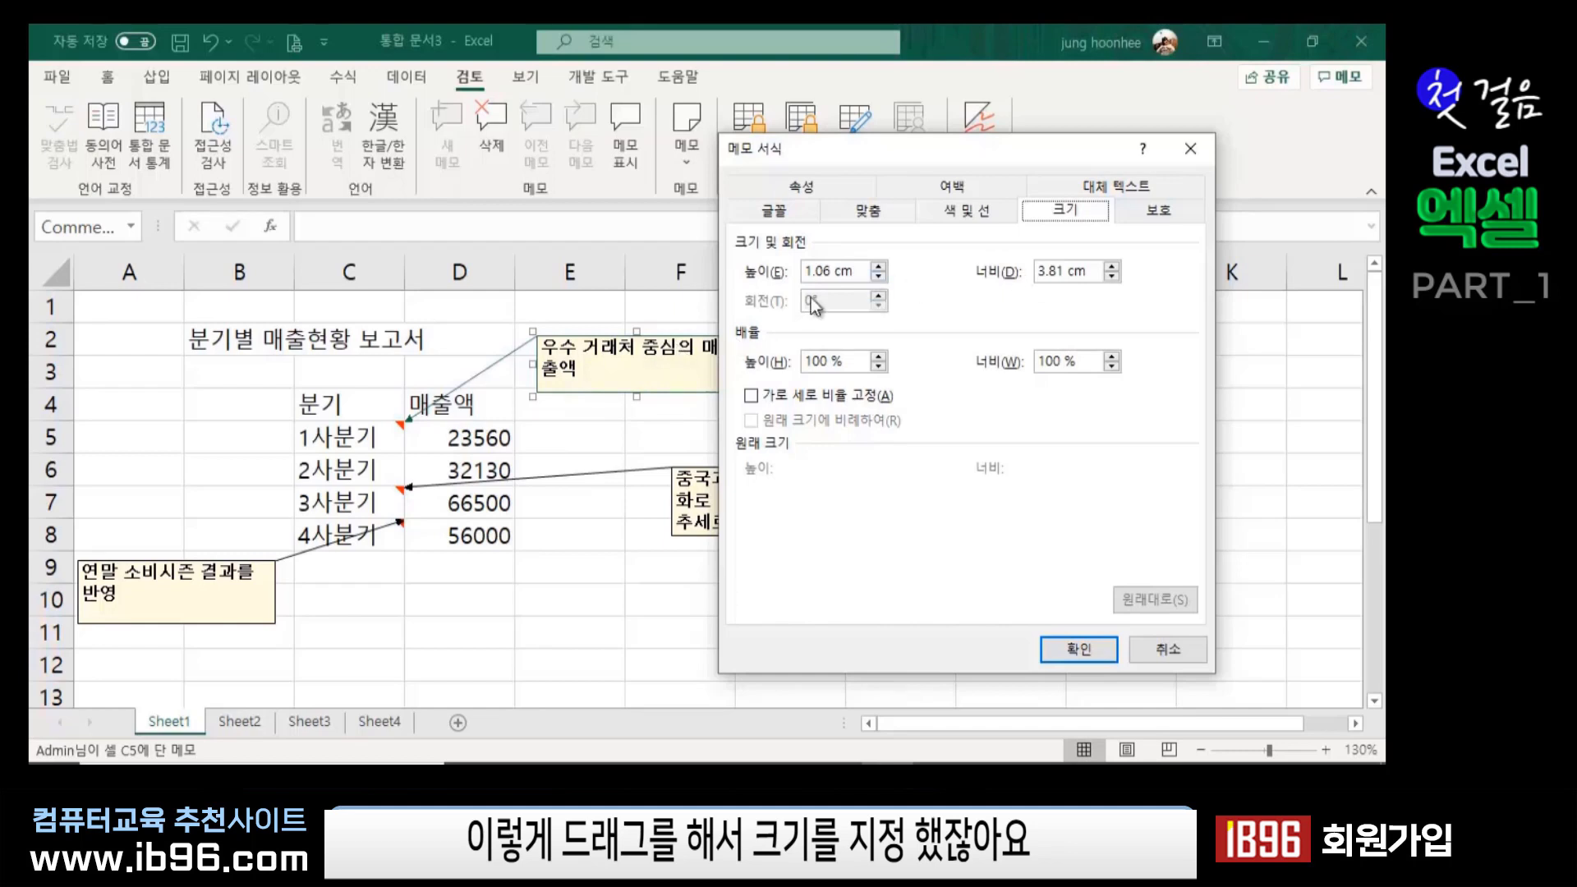
left_click(878, 277)
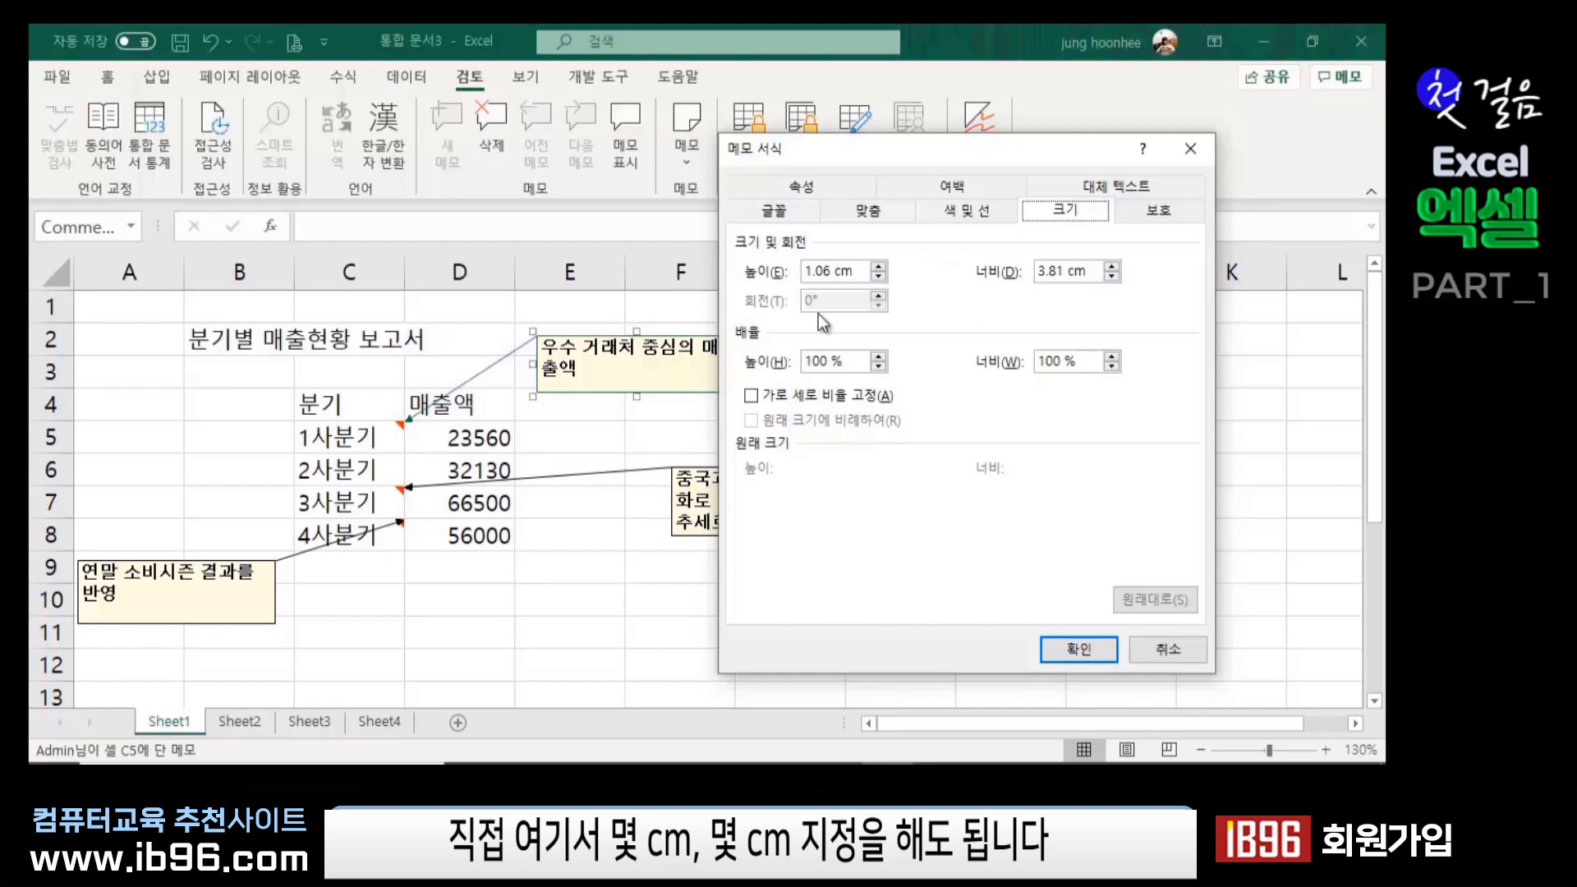
left_click(852, 212)
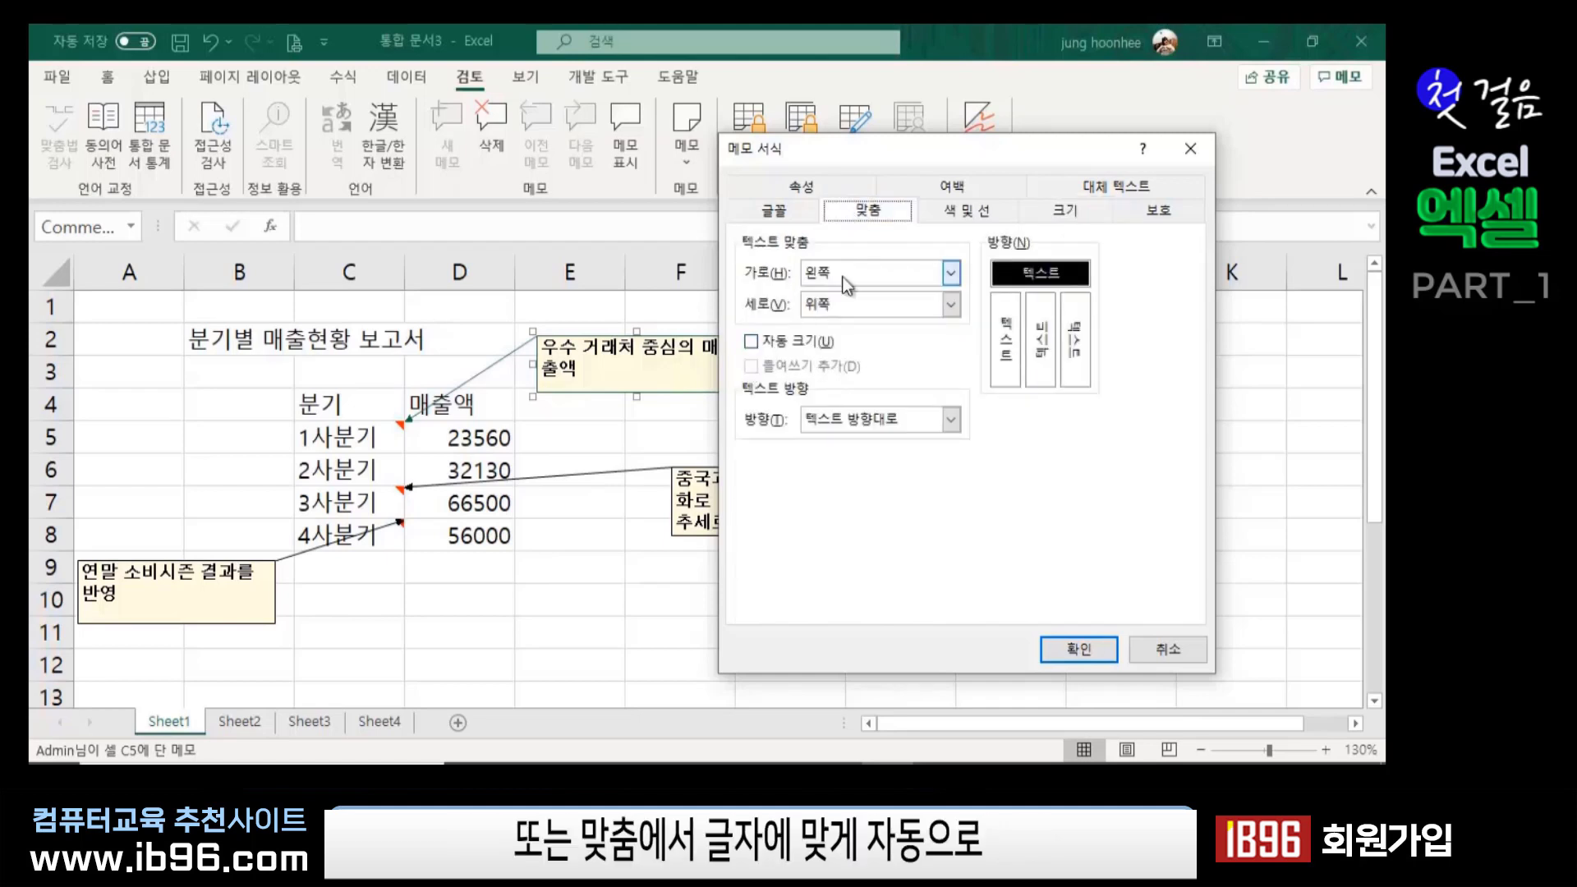
left_click(751, 342)
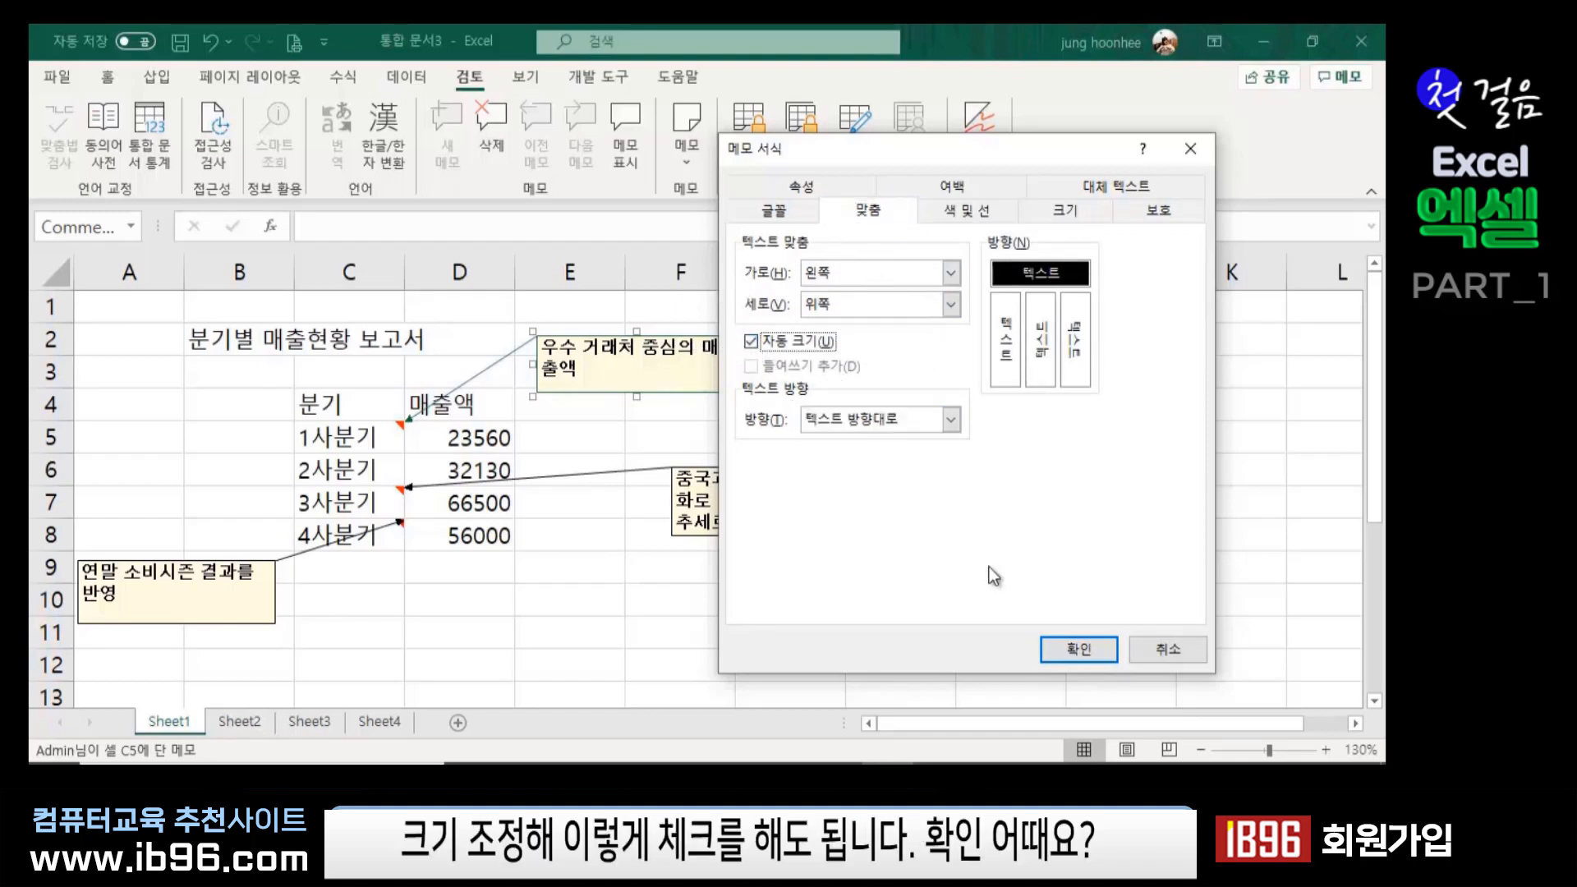
left_click(1089, 648)
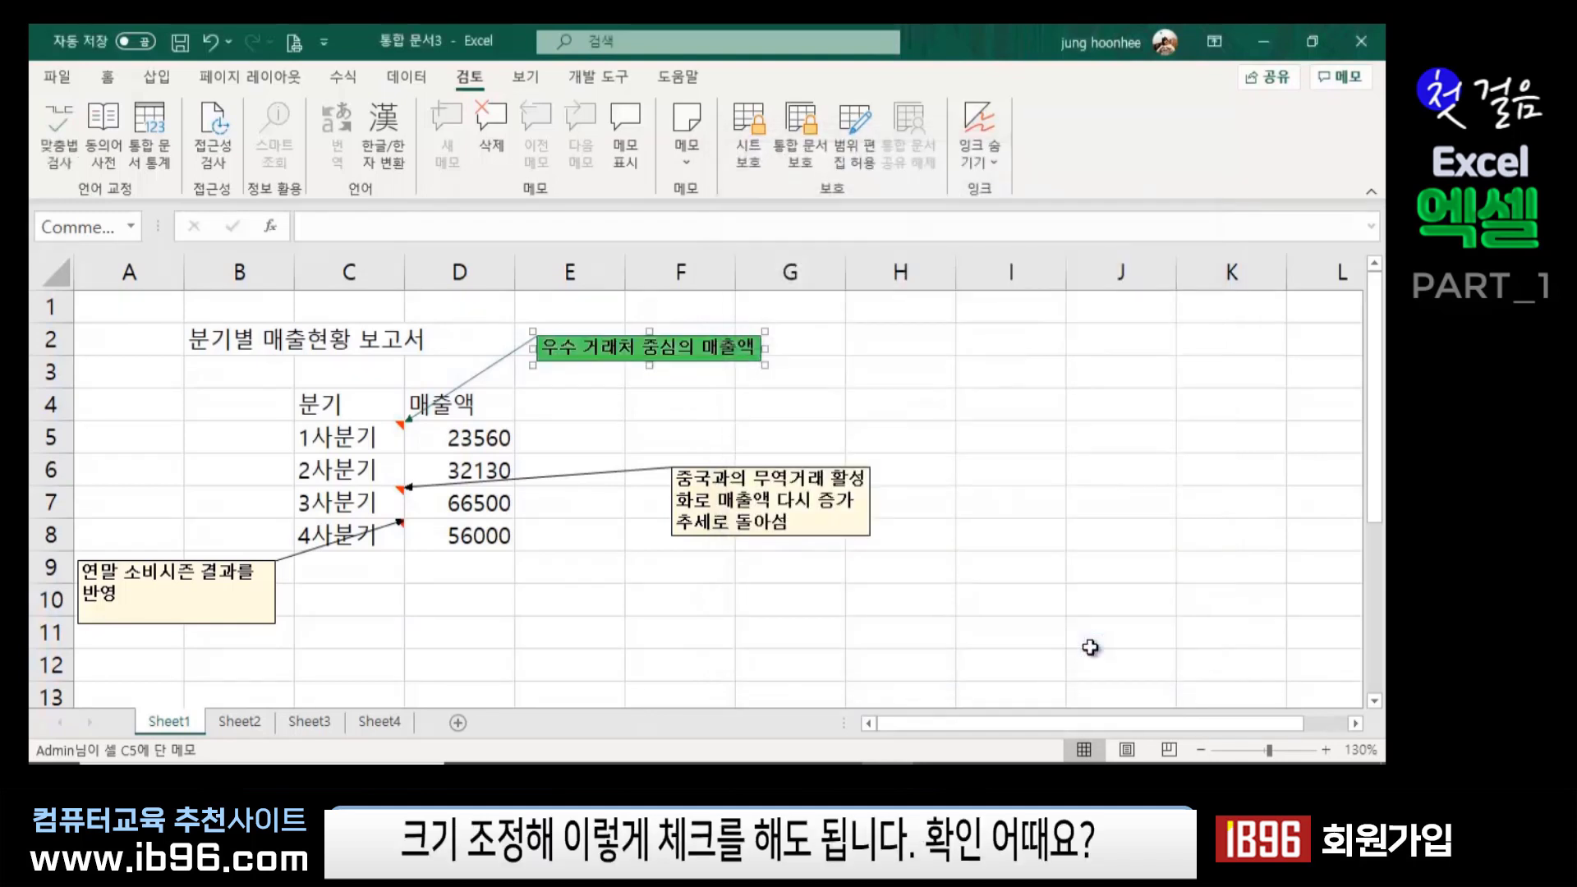
- Select the China trade comment and open its 메모 서식 settings
left_click(1027, 513)
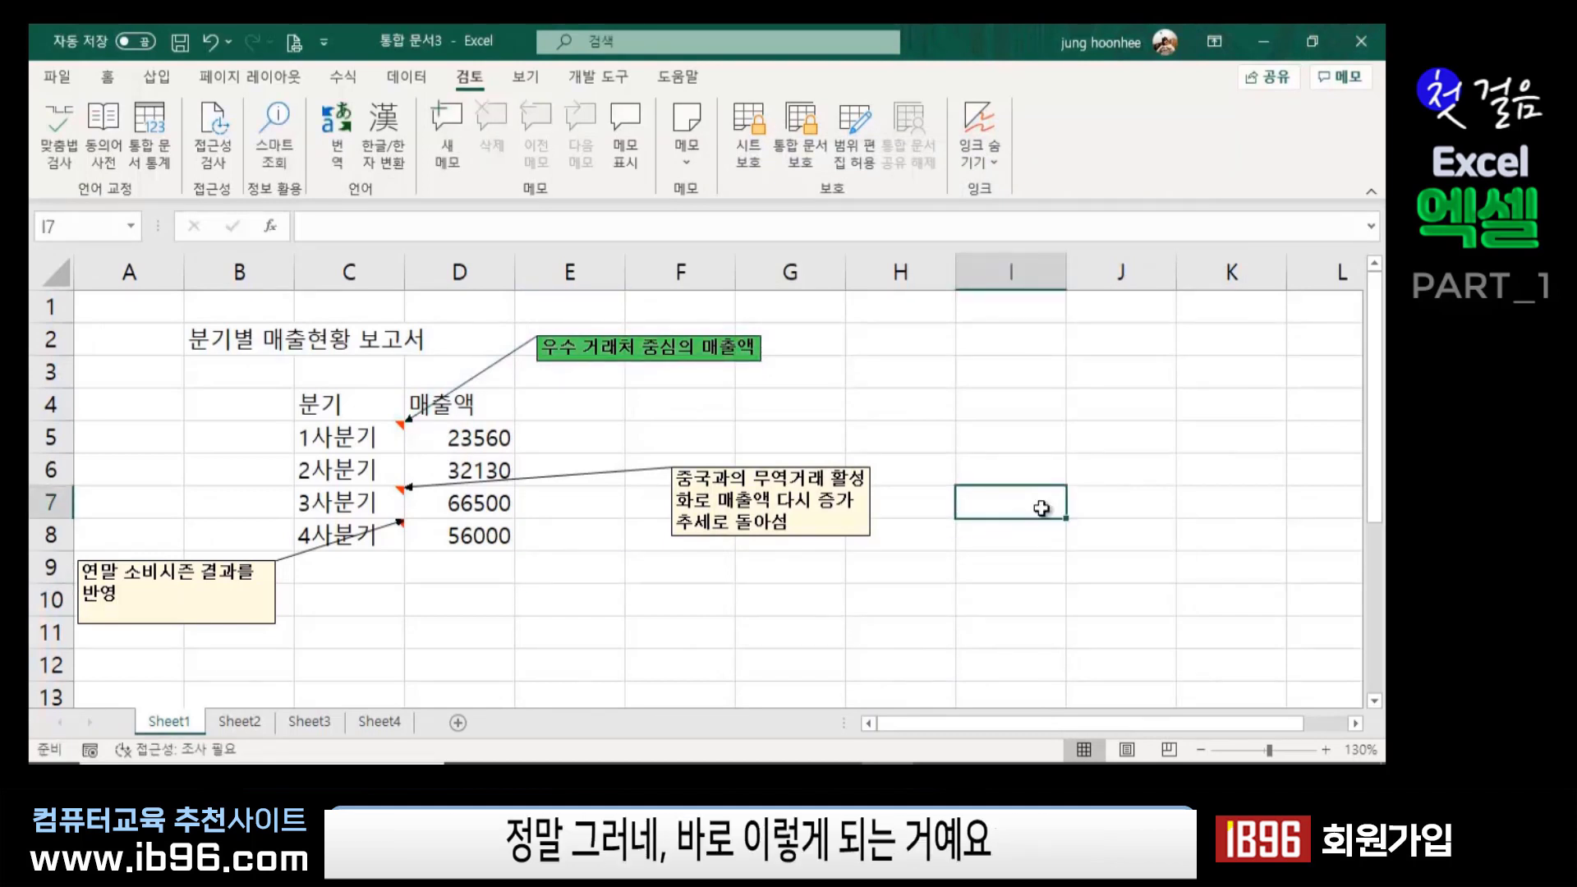
left_click(635, 359)
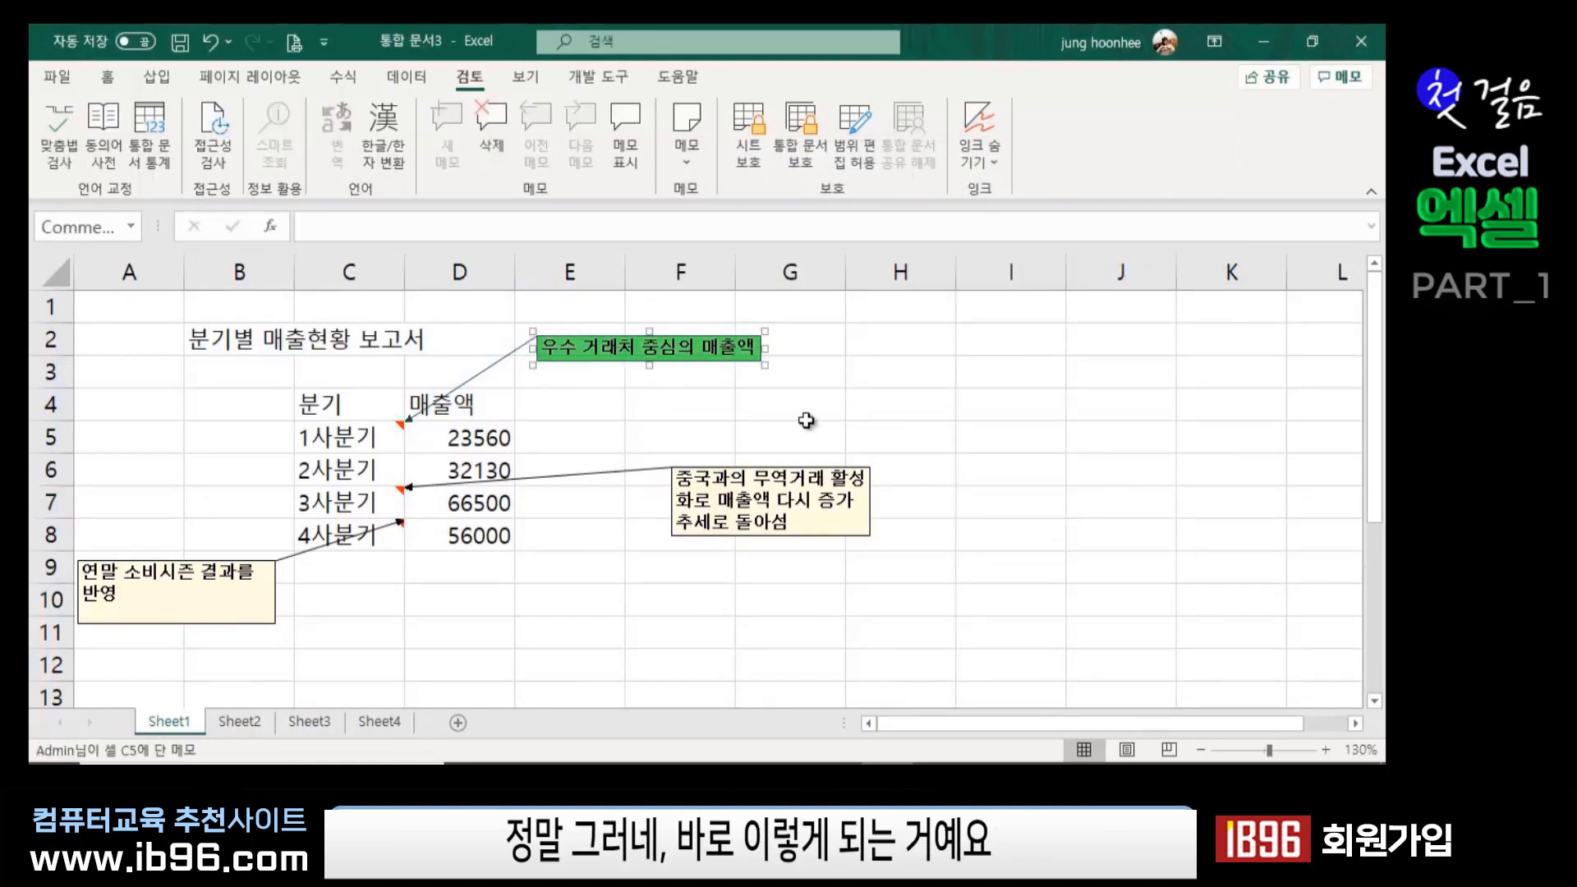
left_click(108, 78)
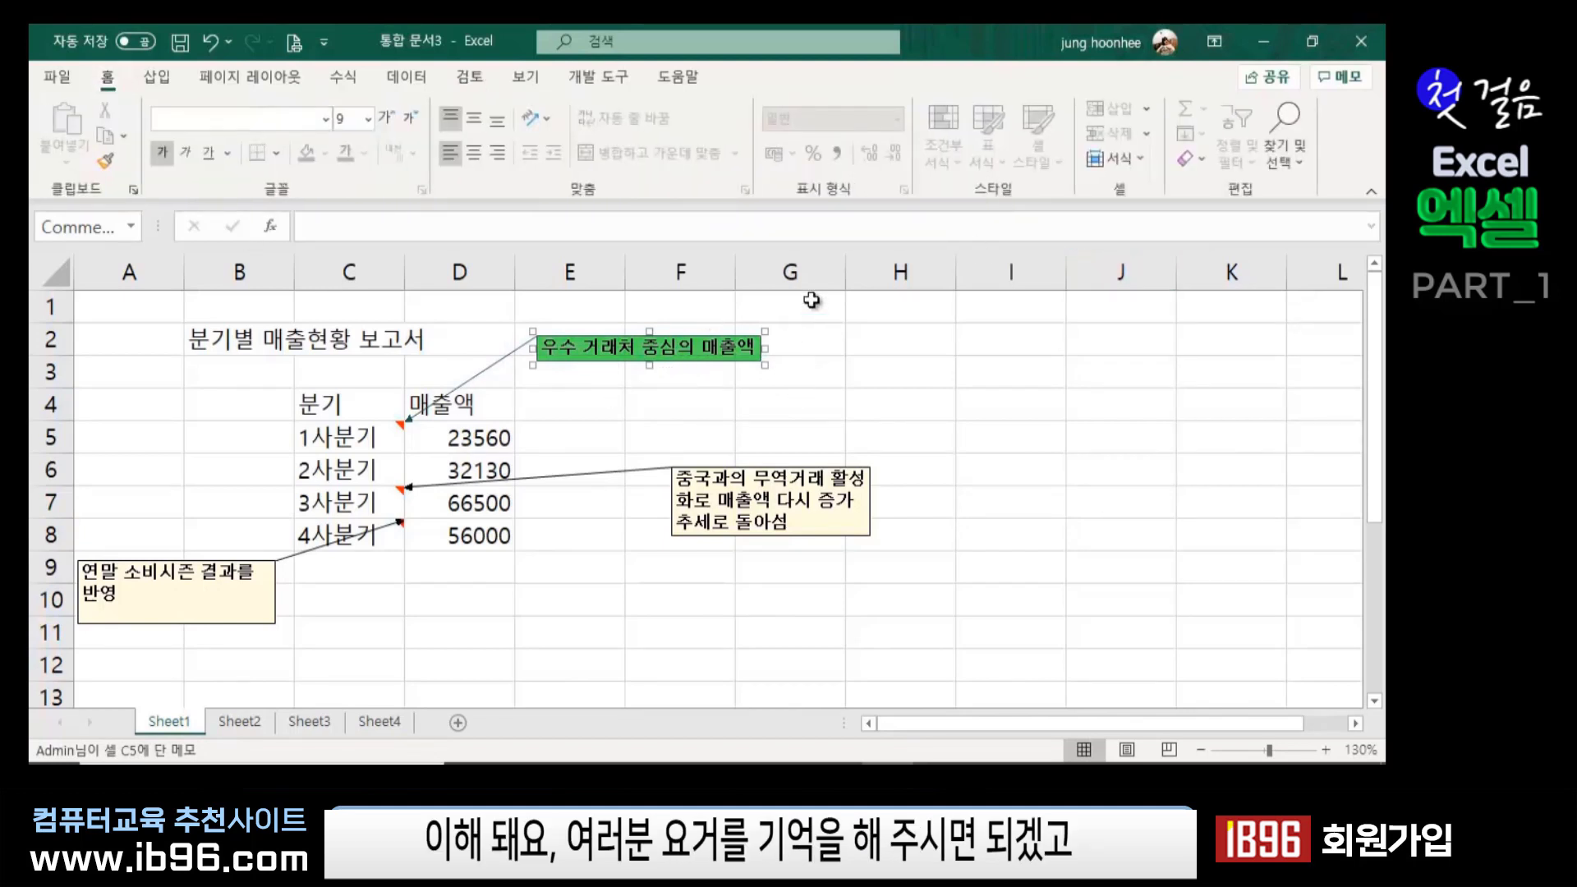
left_click(703, 467)
left_click(203, 561)
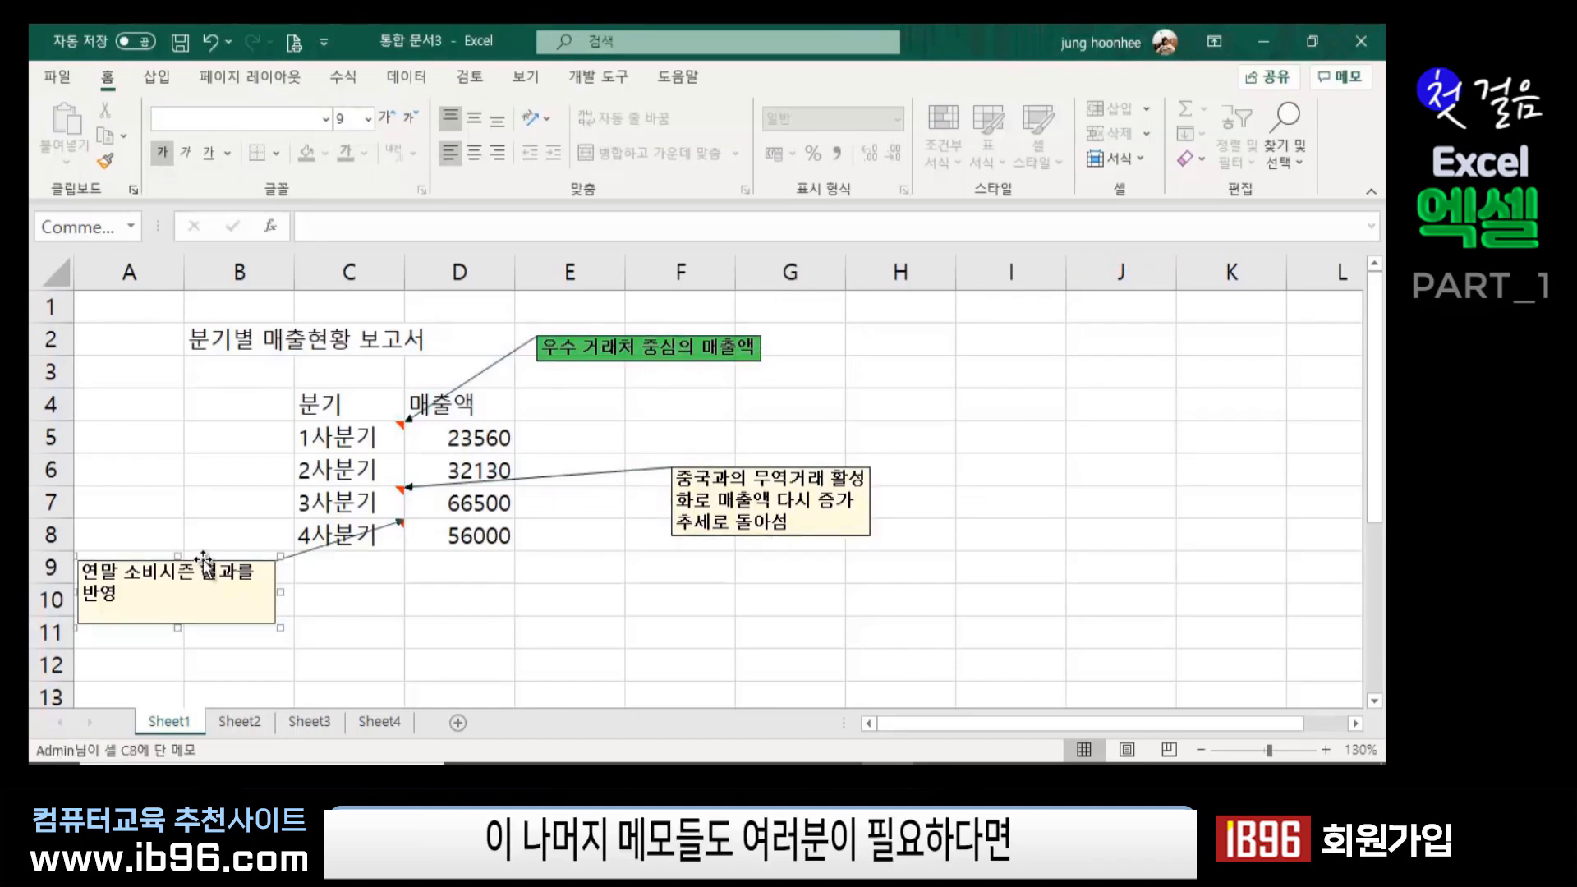
left_click(790, 464)
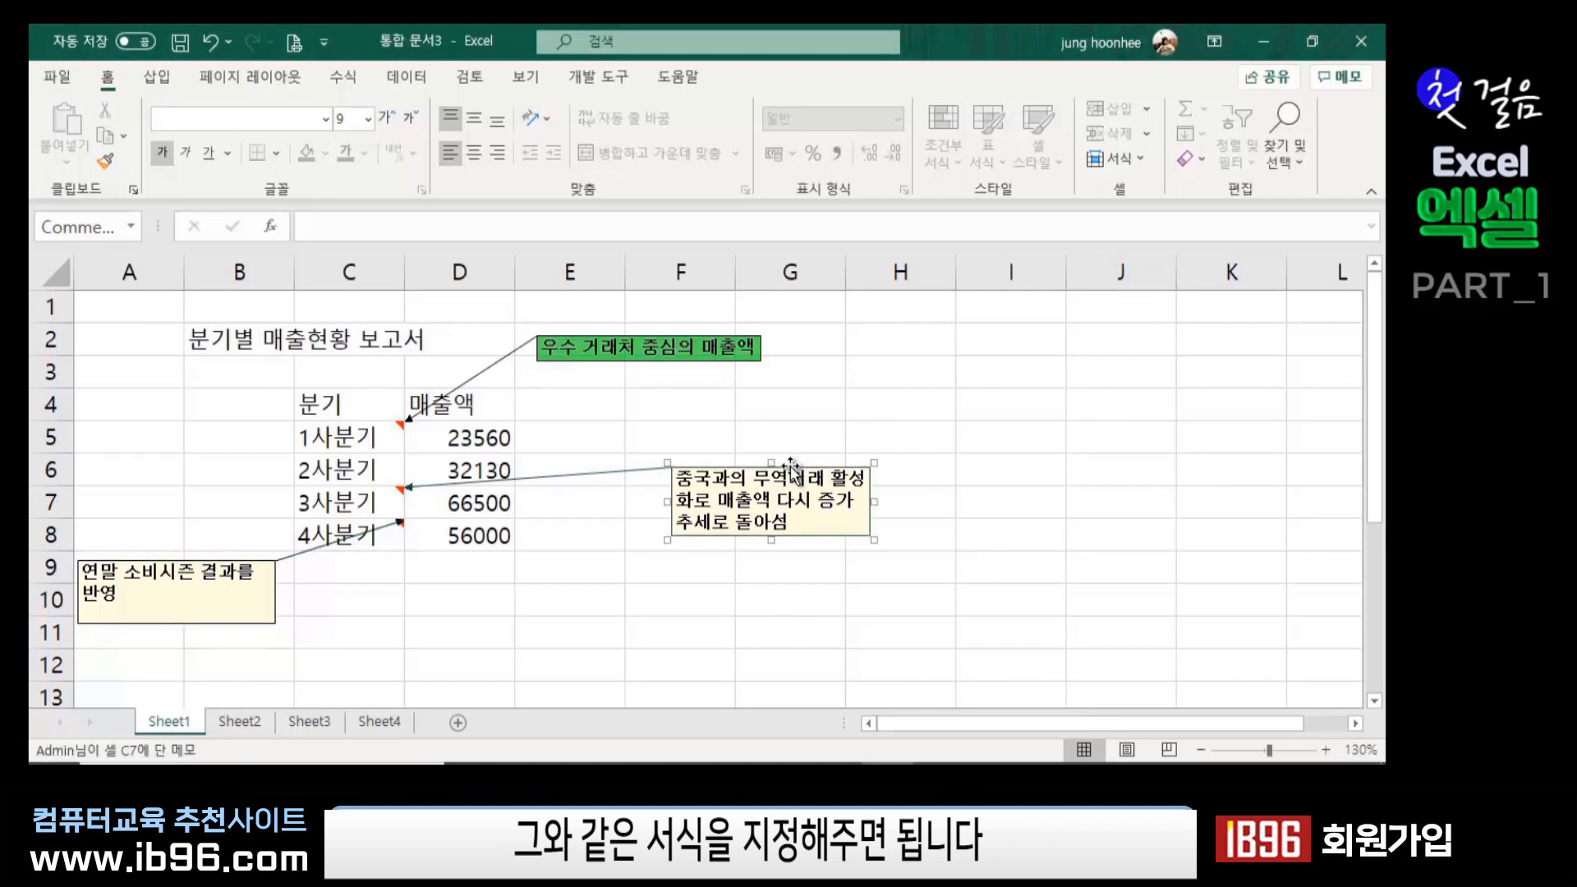
right_click(791, 468)
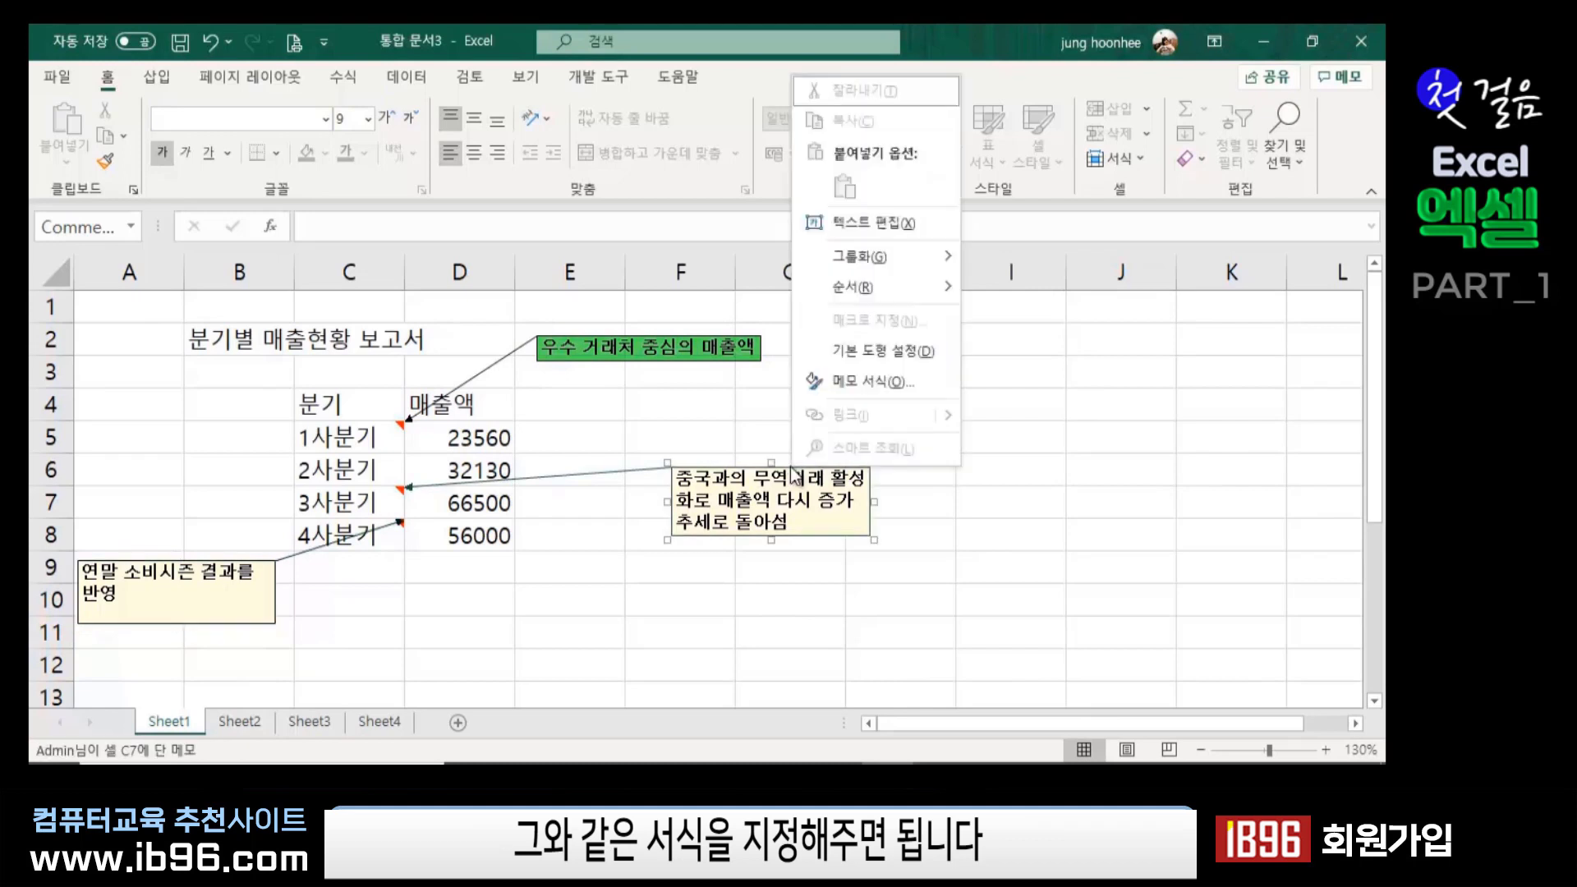
left_click(874, 376)
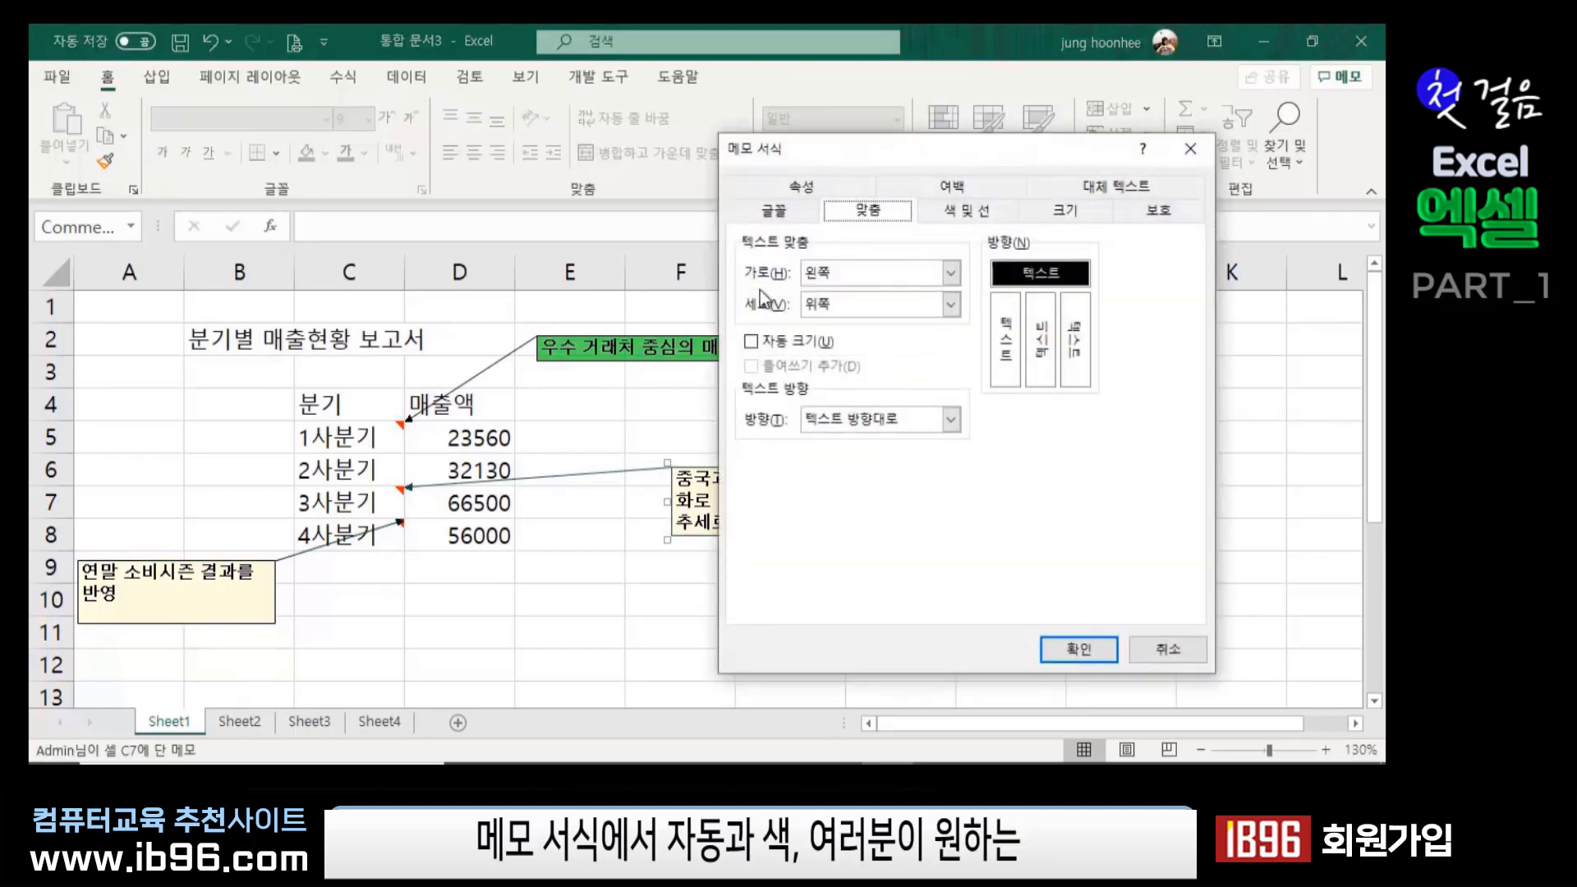
- Turn on 자동 크기 and give the China trade comment a pink fill
left_click(749, 343)
left_click(994, 210)
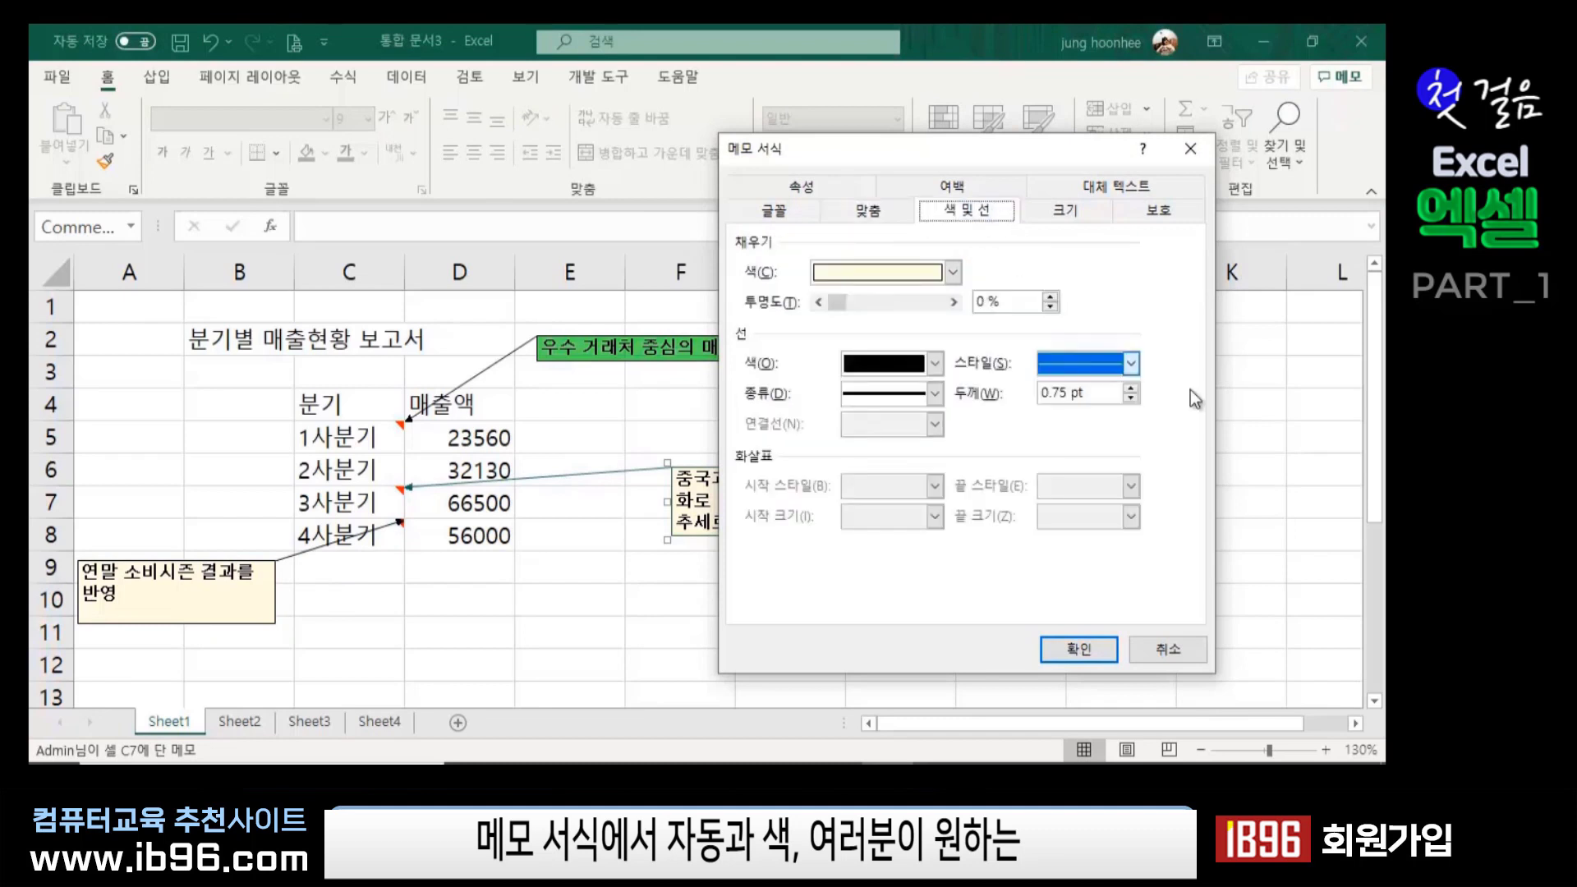
left_click(953, 271)
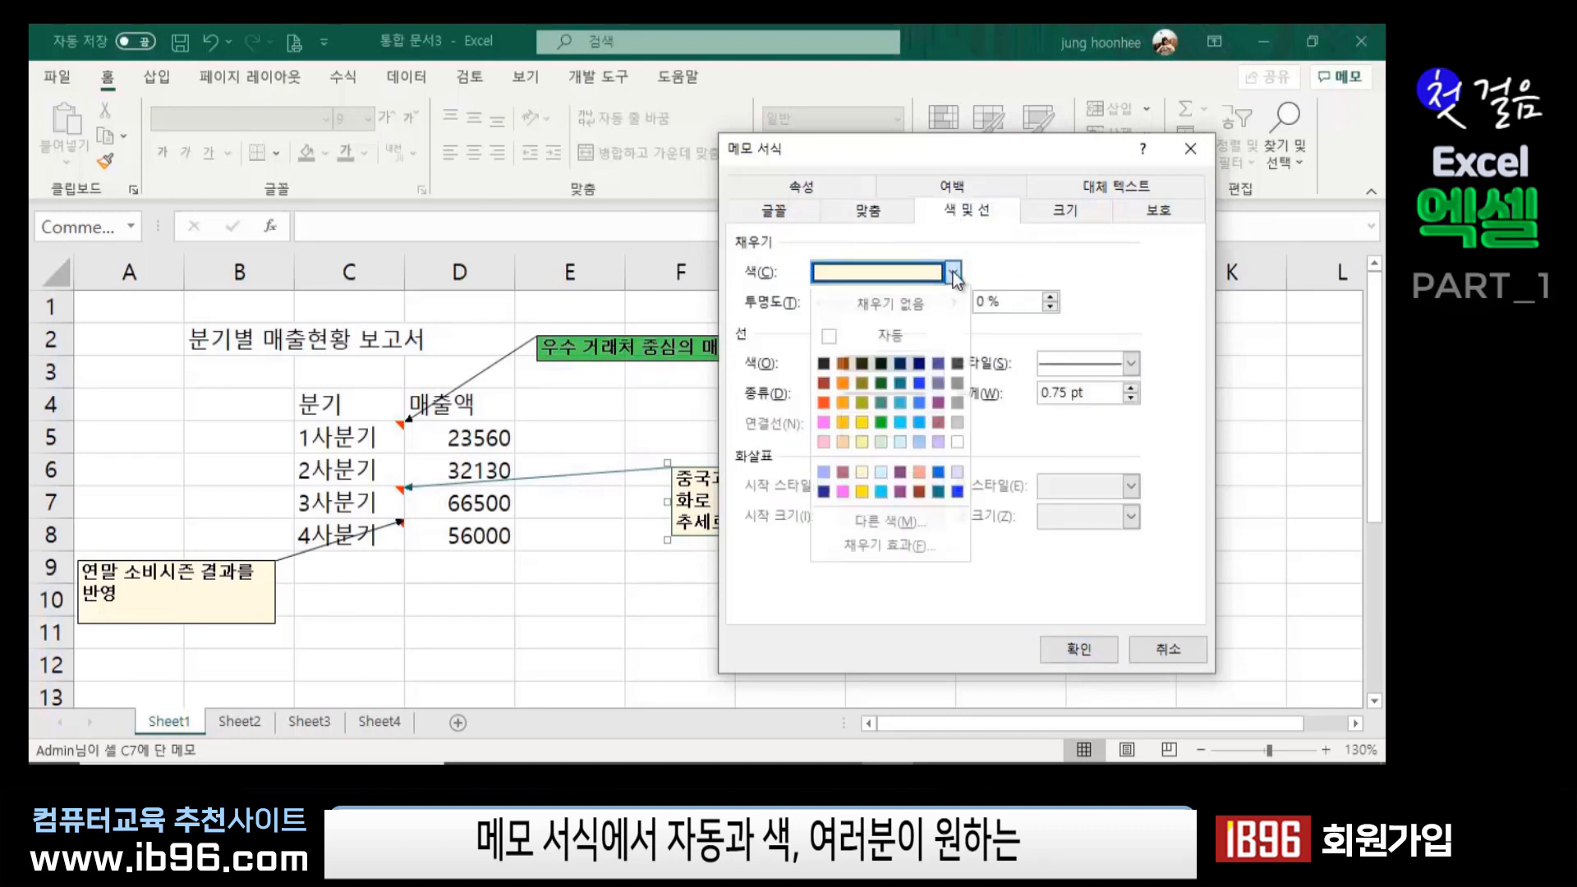
left_click(823, 423)
left_click(1078, 649)
left_click(834, 610)
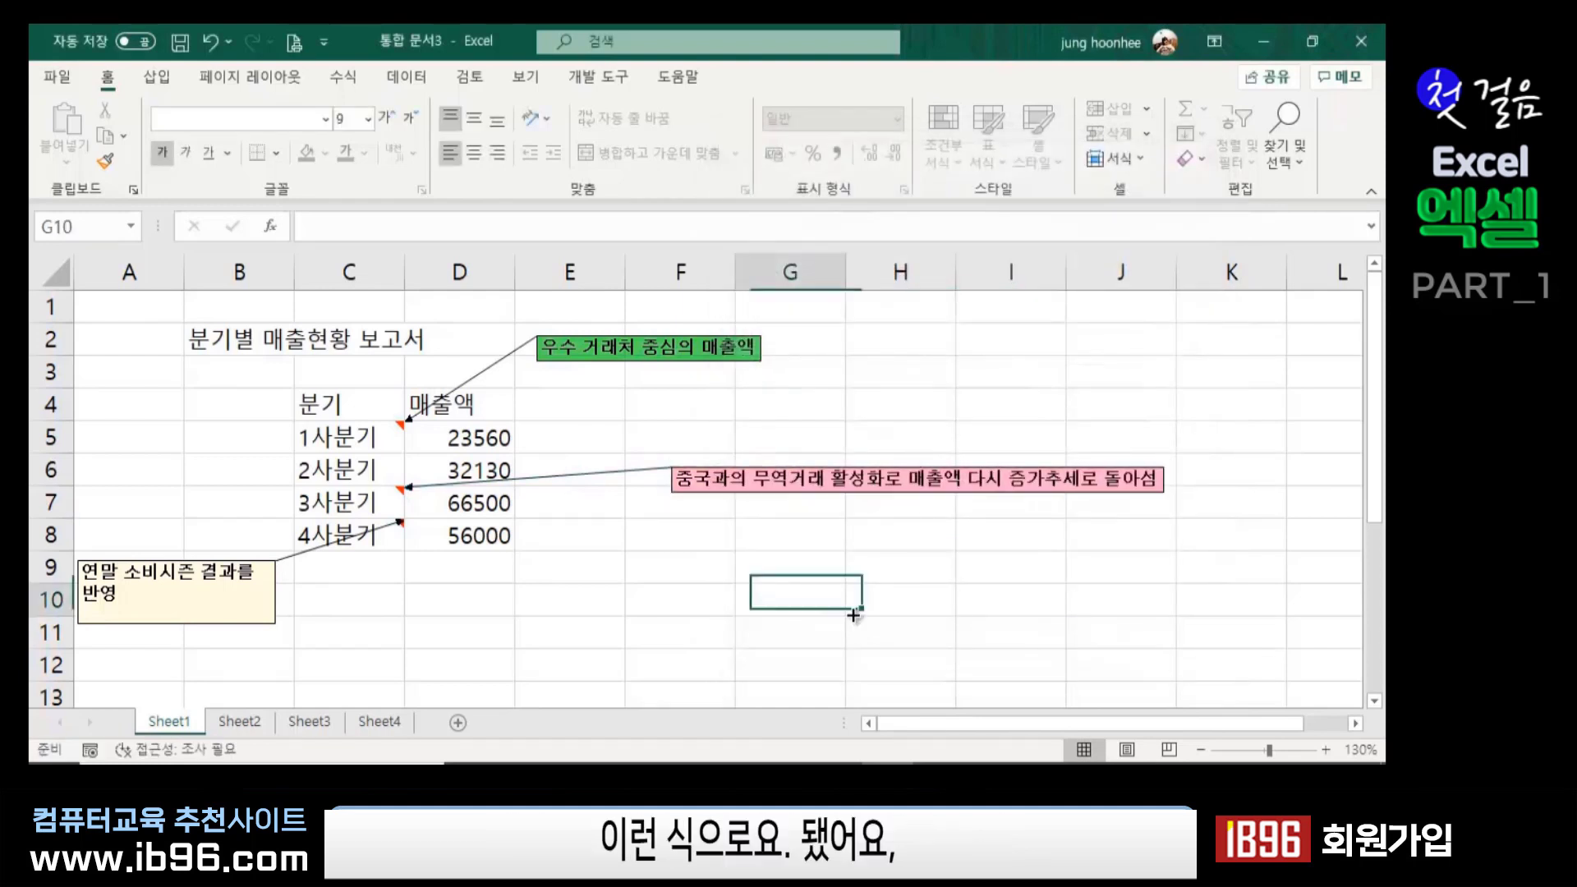
left_click(900, 633)
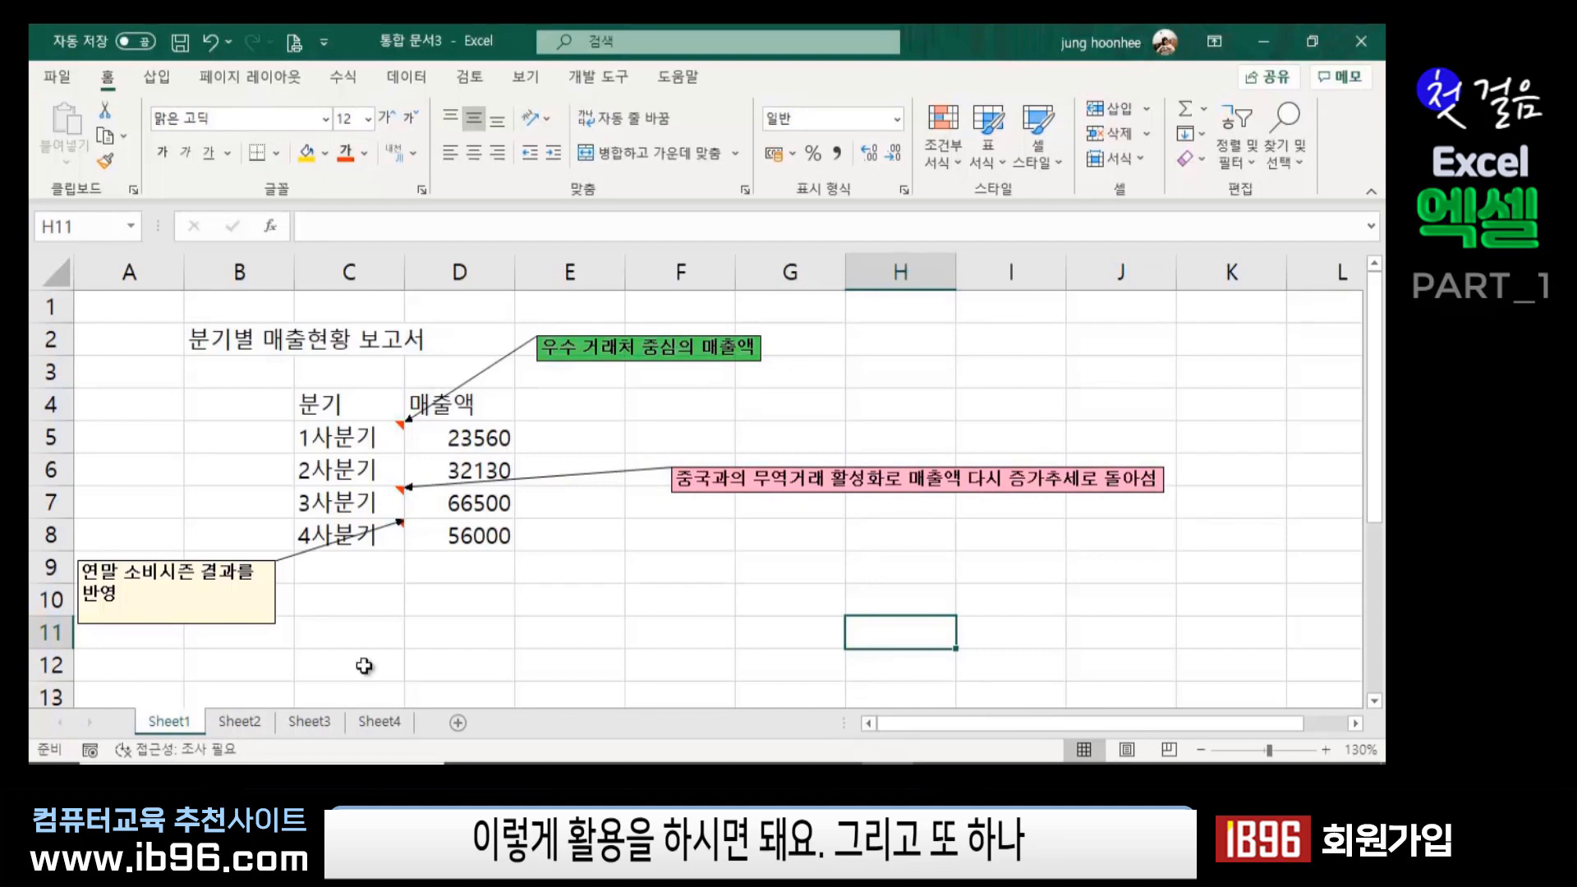
left_click(410, 657)
left_click(457, 602)
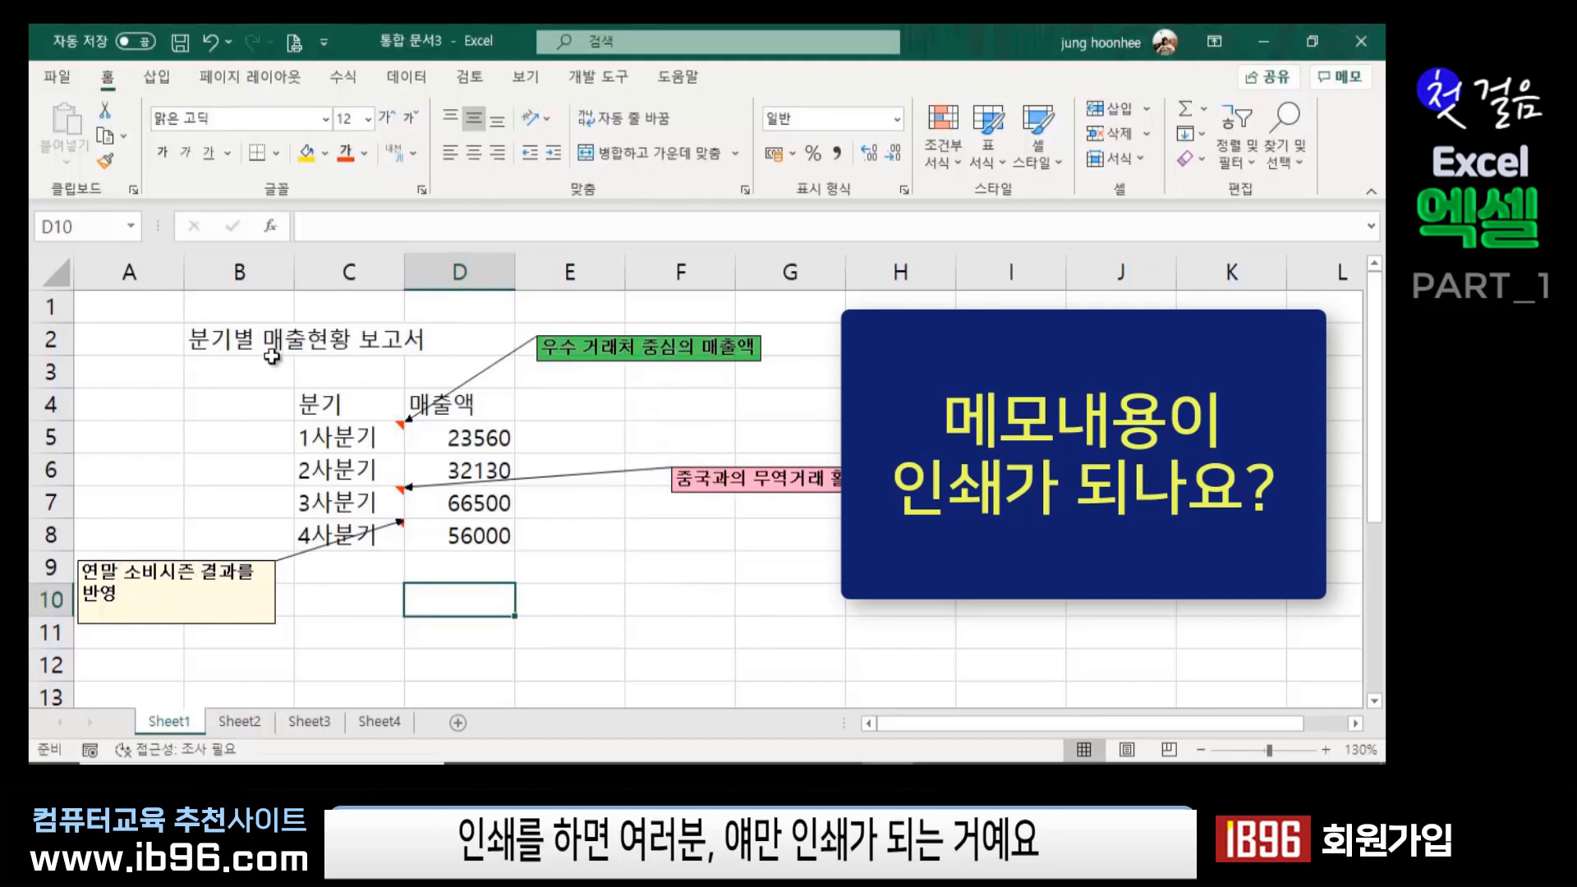
left_click_drag(274, 338, 484, 535)
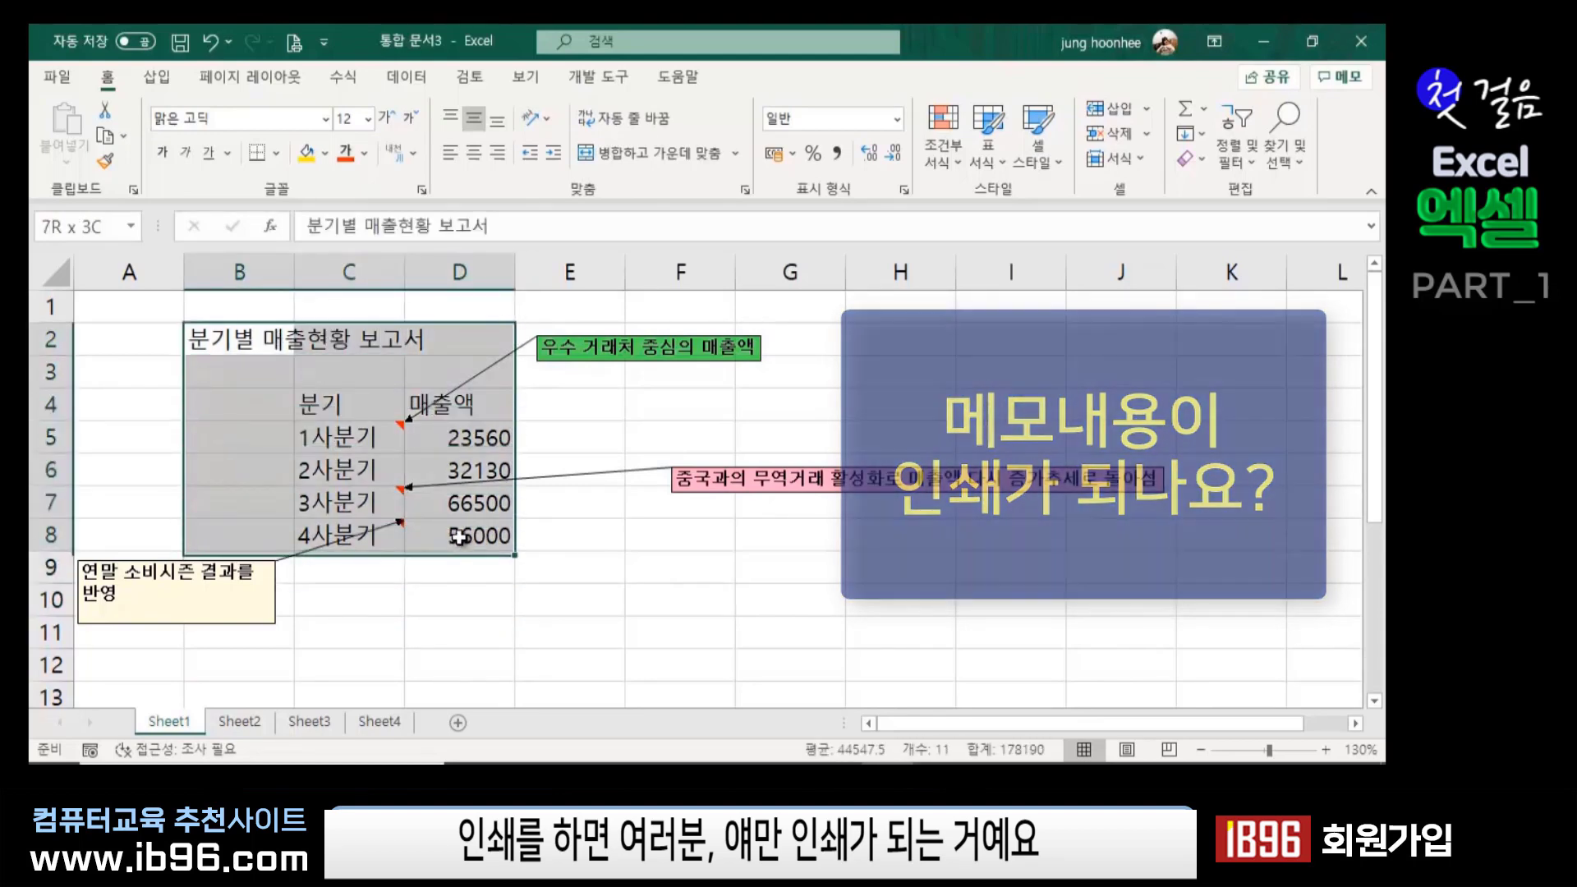
left_click(626, 603)
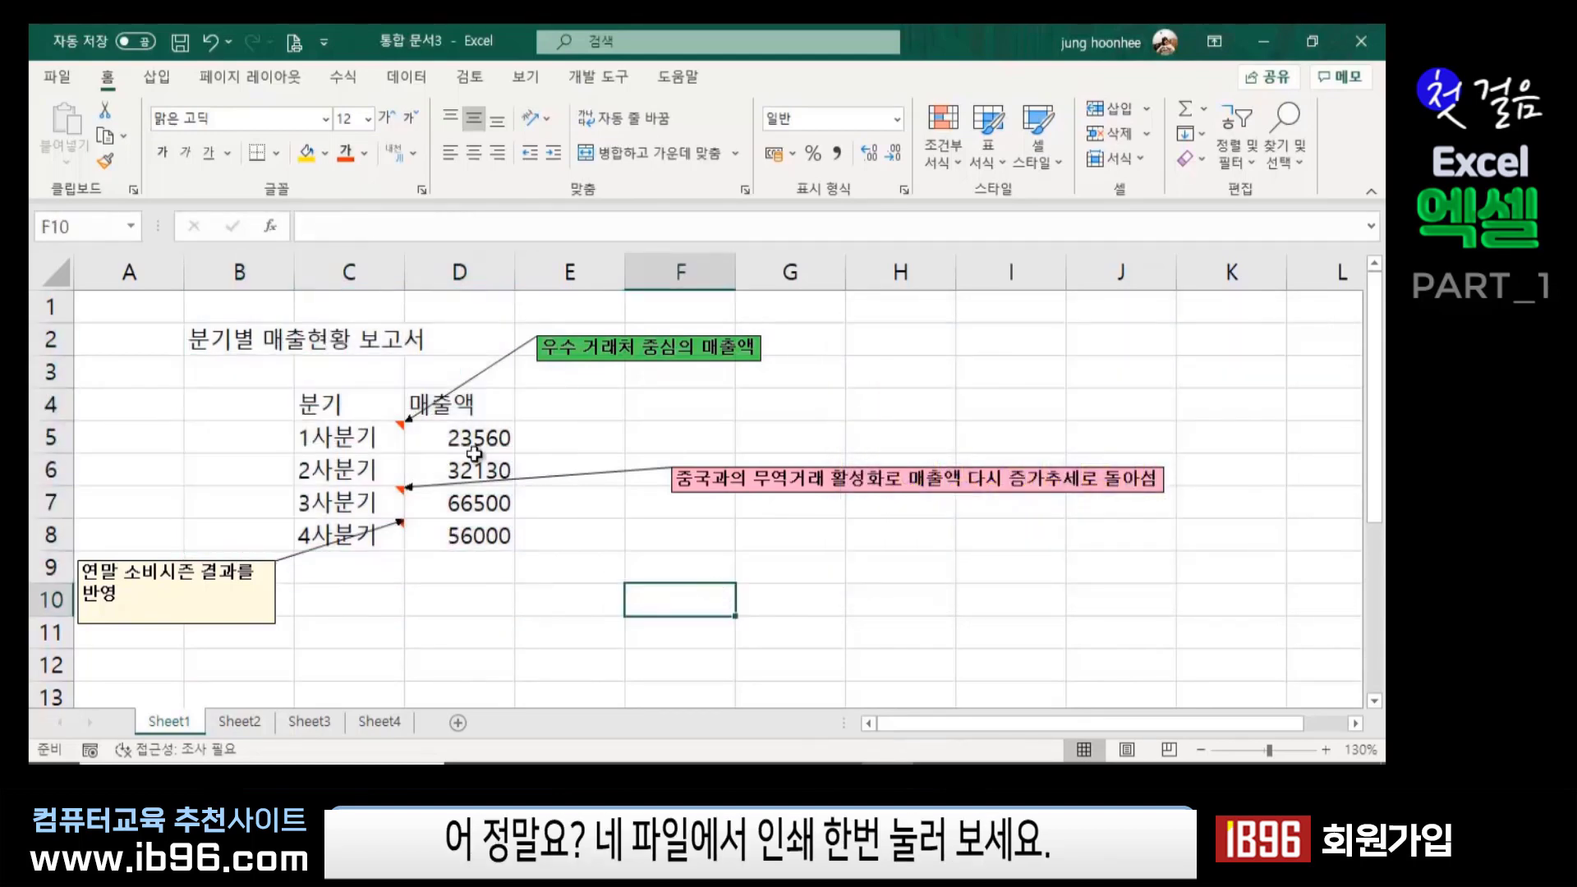
left_click(59, 80)
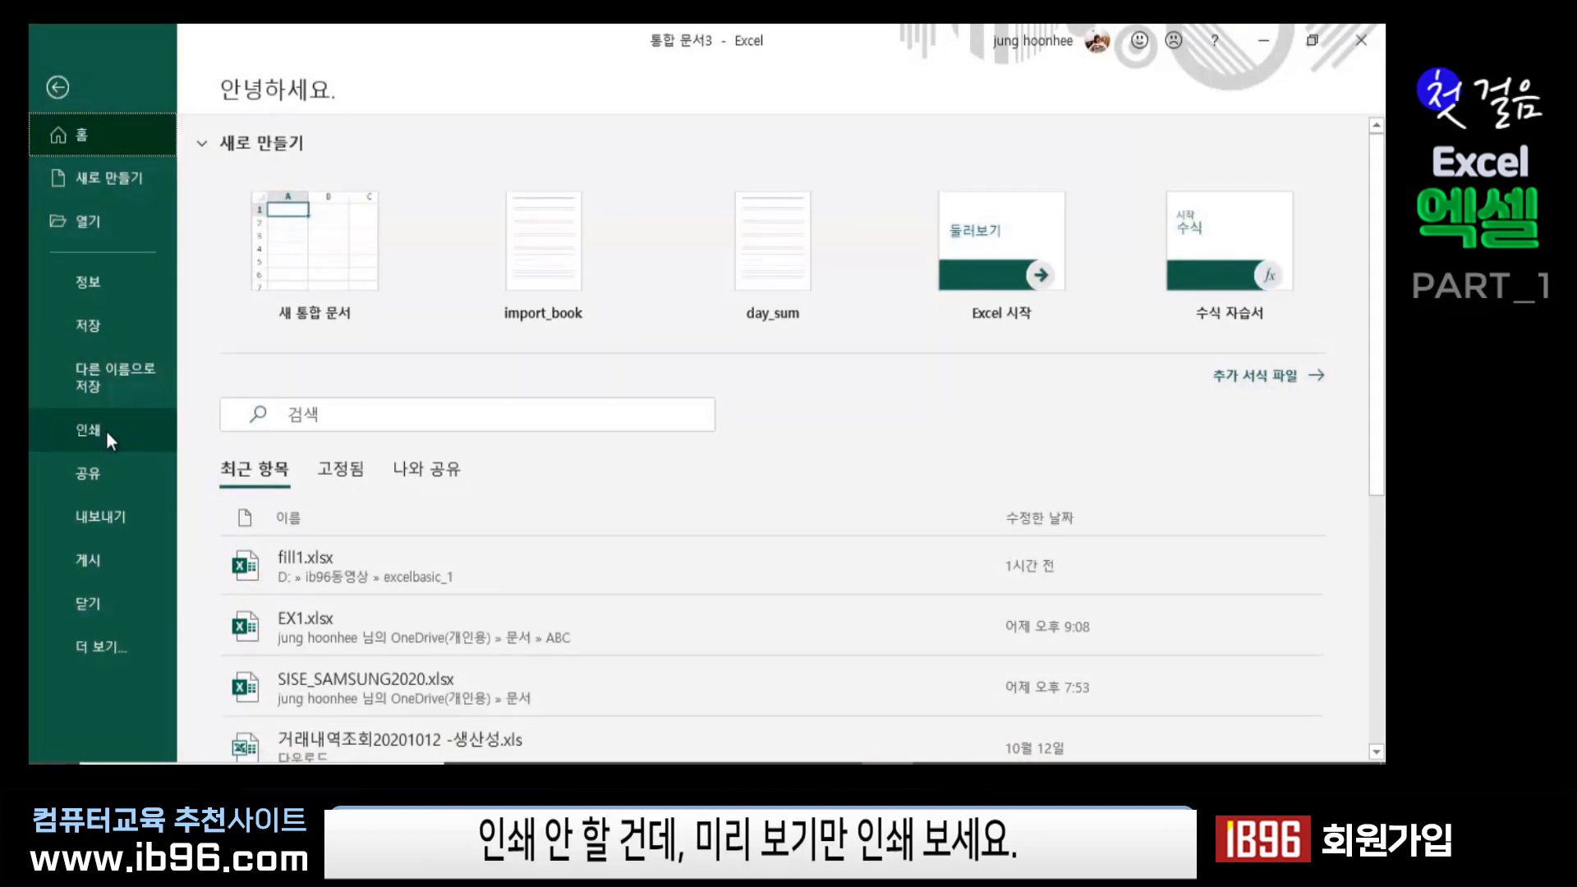
left_click(106, 430)
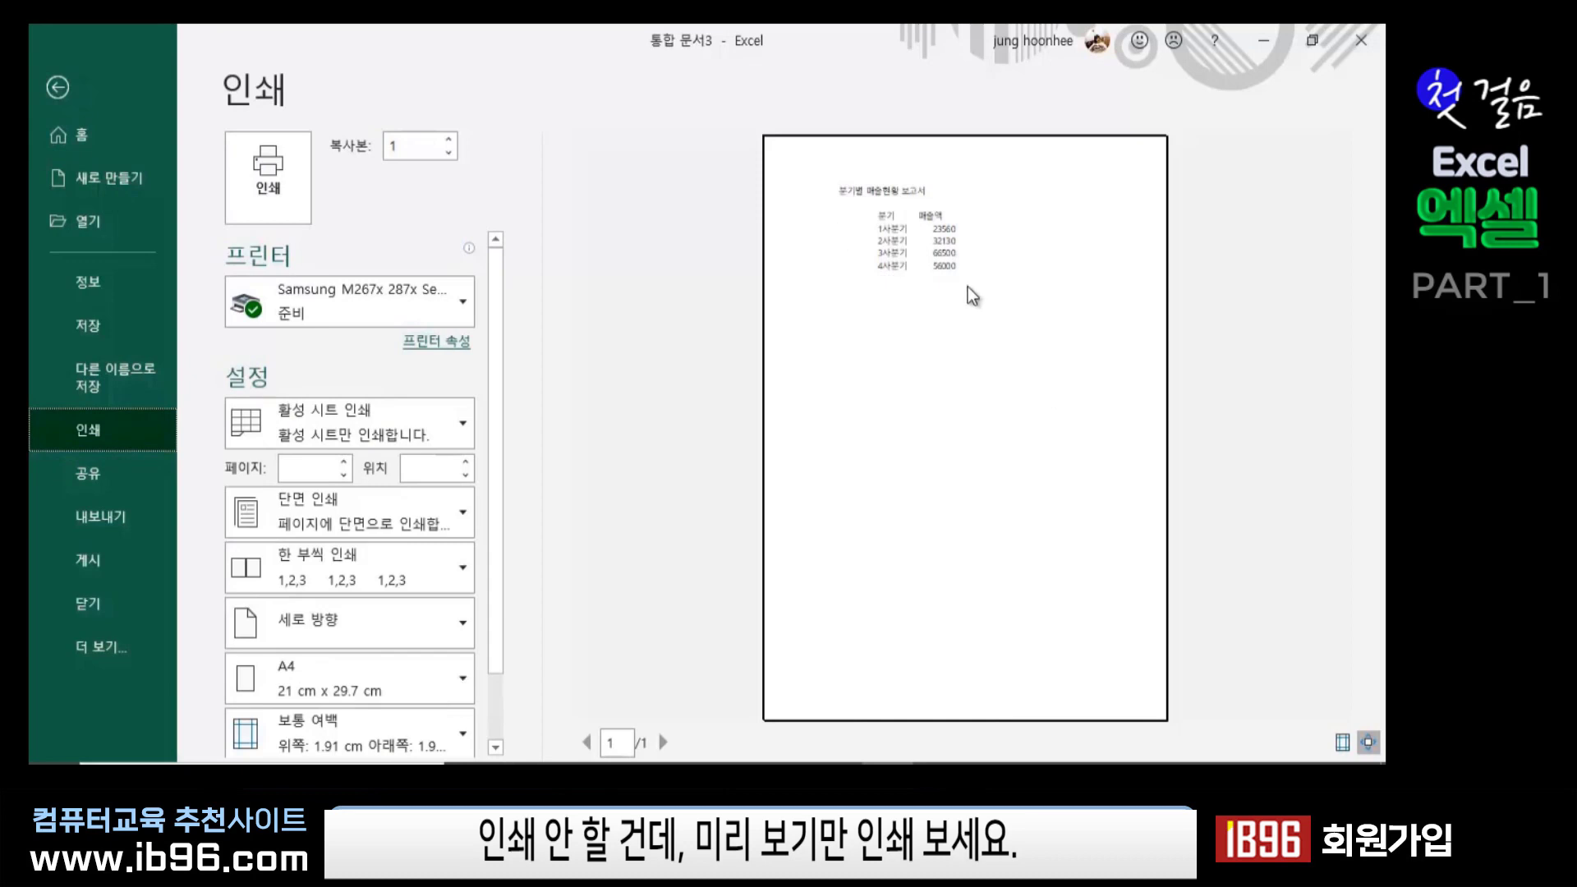
left_click(972, 294)
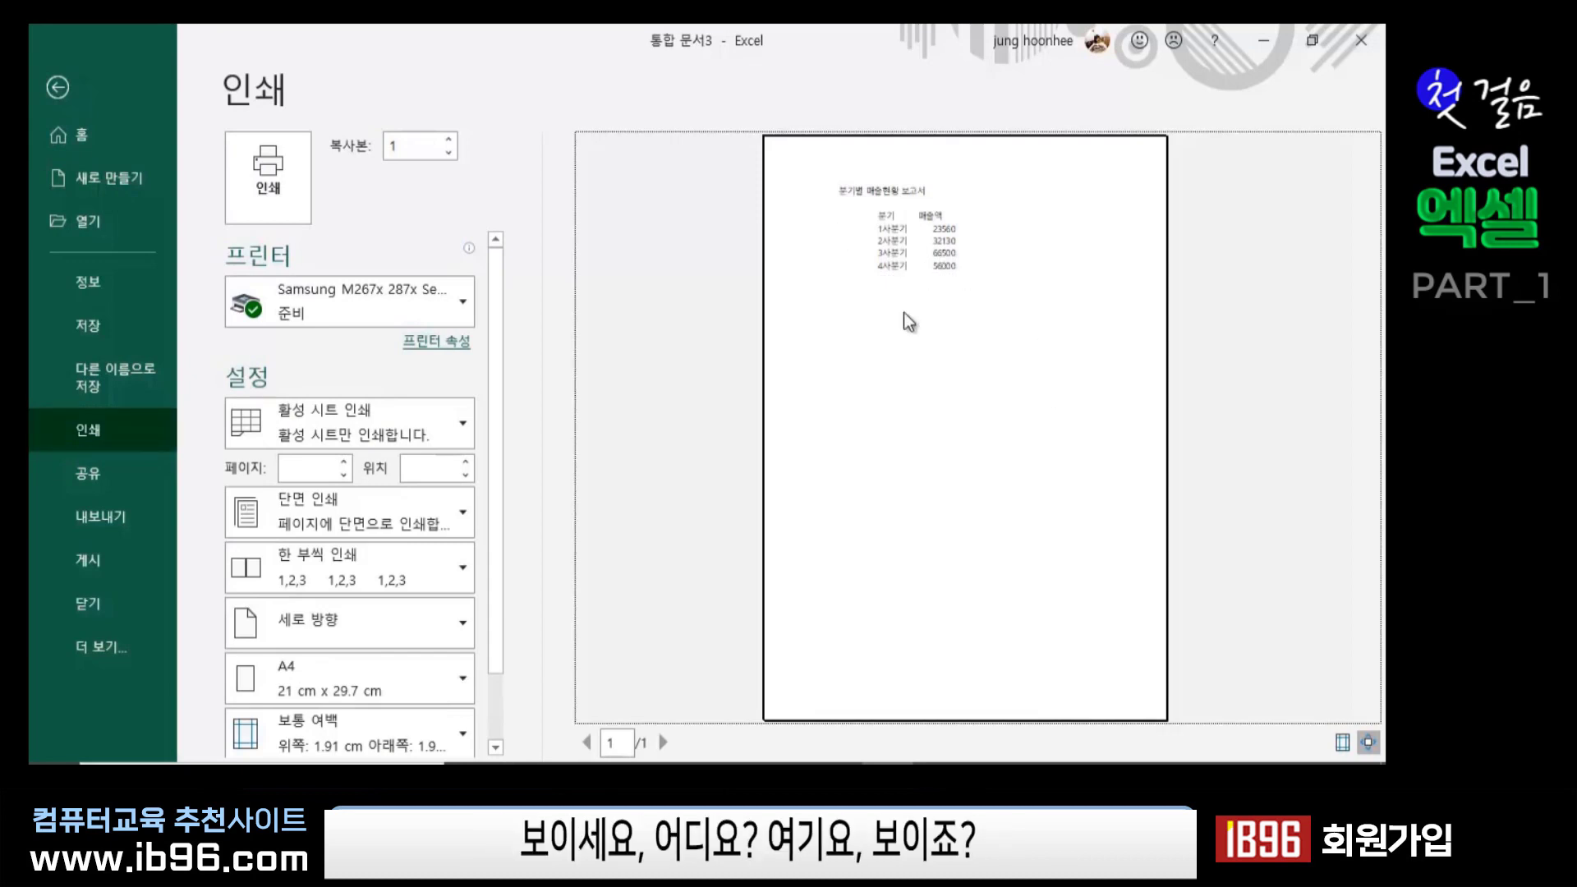
left_click(930, 284)
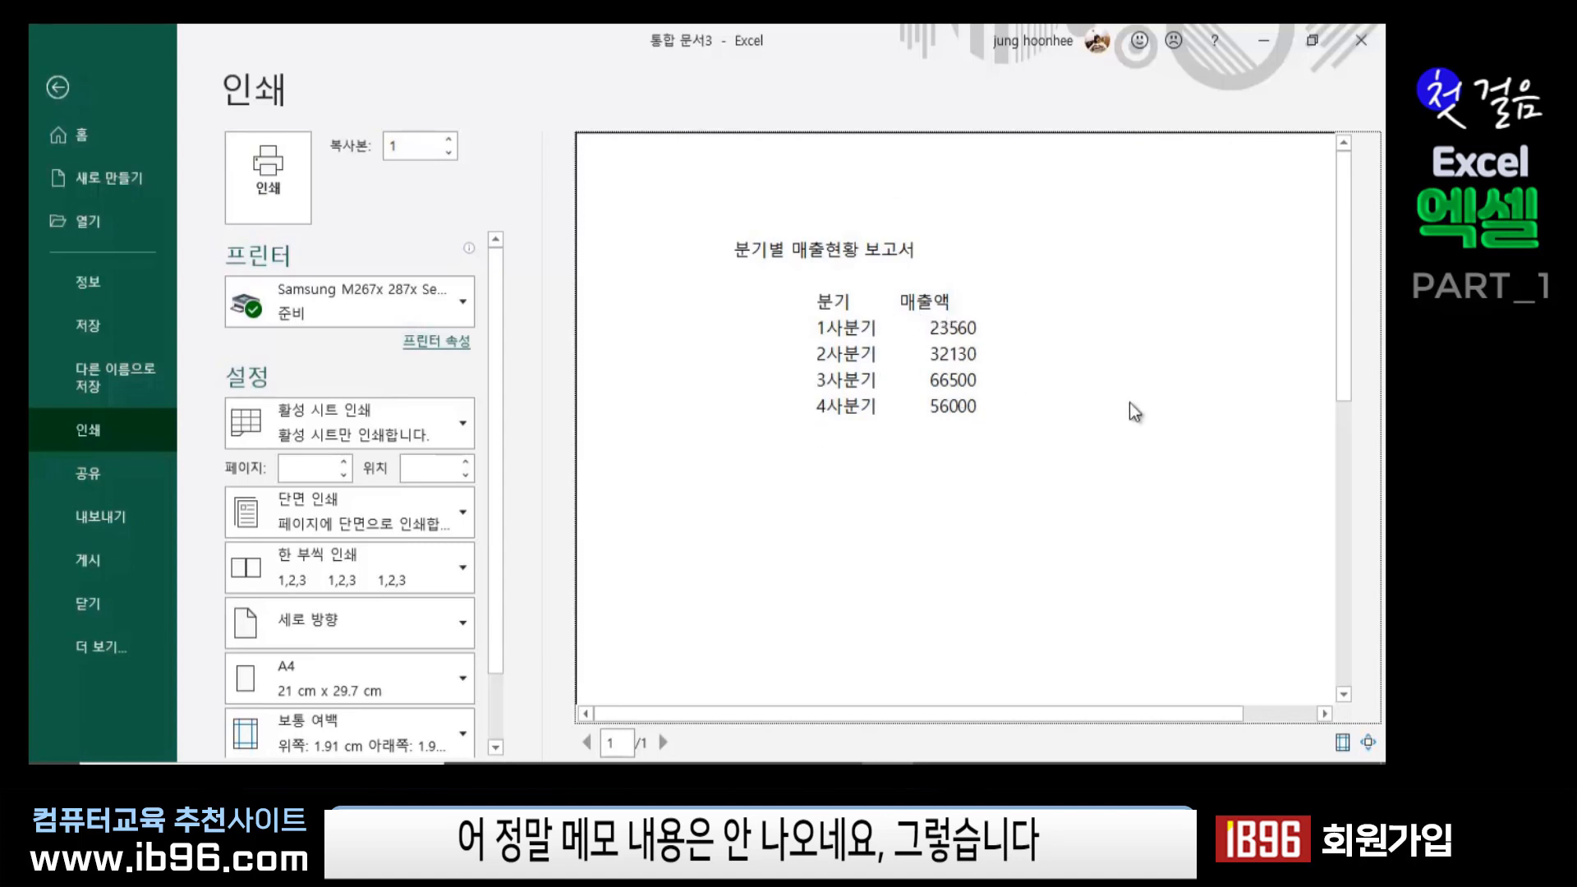
left_click(60, 86)
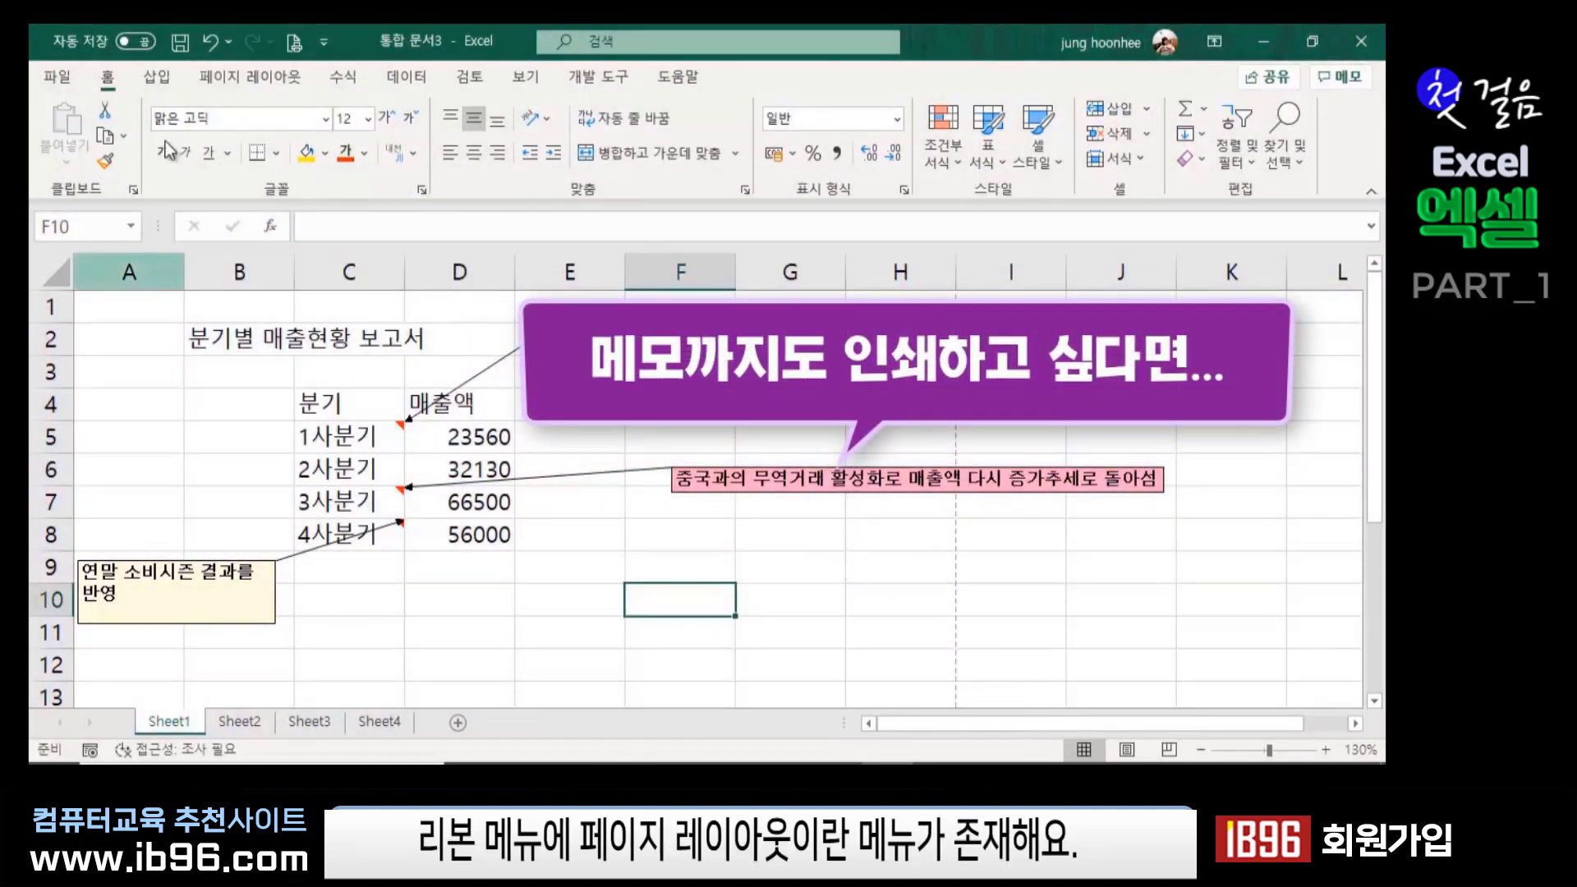
- In Page Setup's 시트 tab, set 주석 및 메모 to 시트에 표시된 대로(메모 전용)
left_click(263, 77)
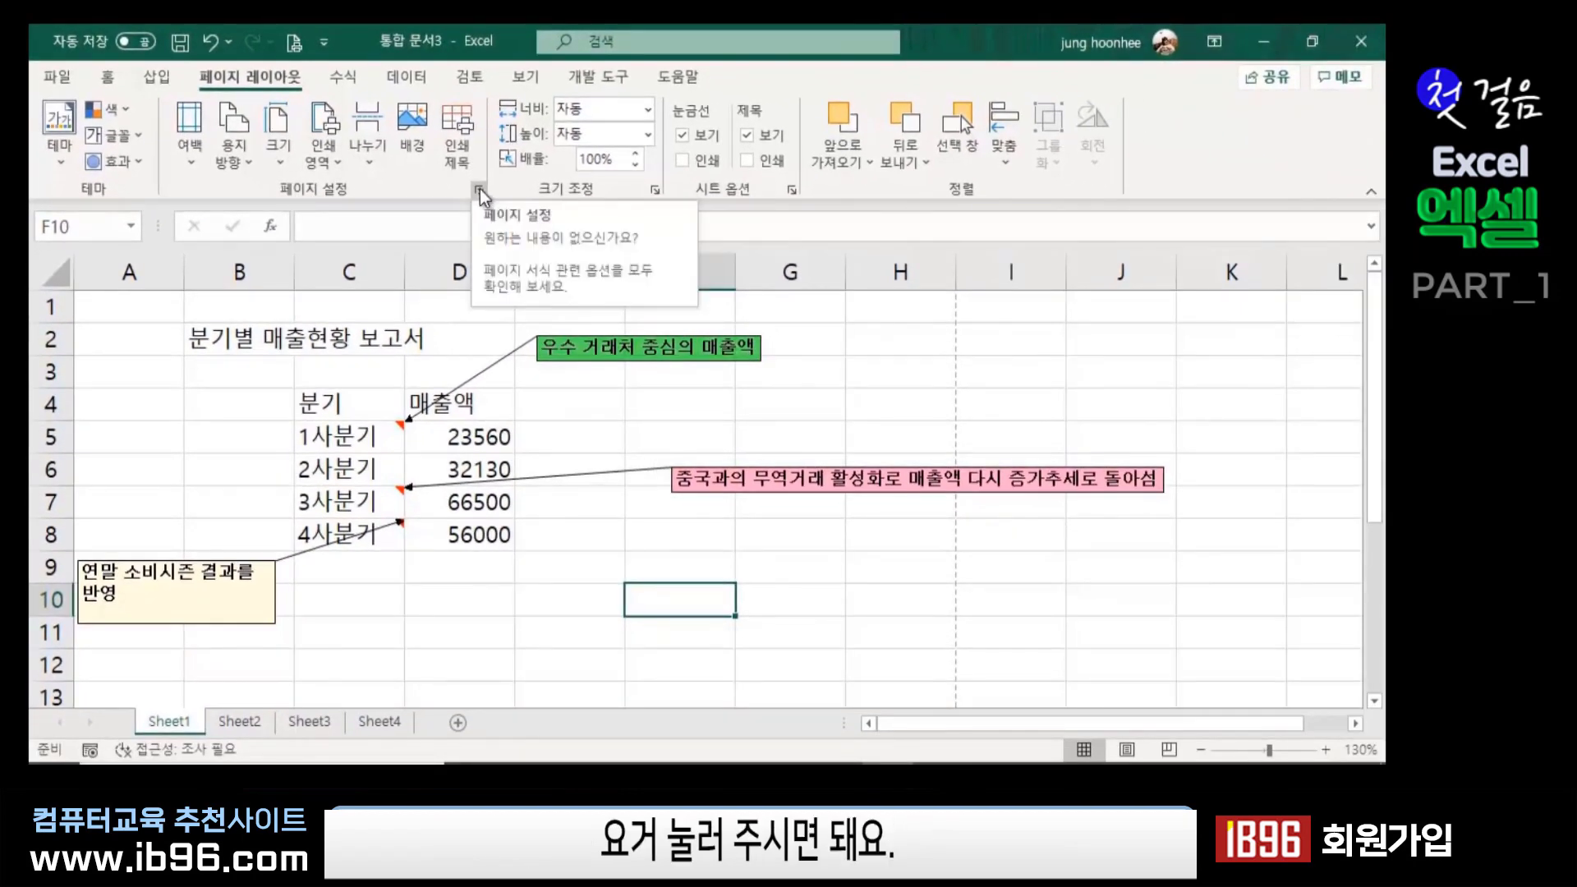
left_click(480, 188)
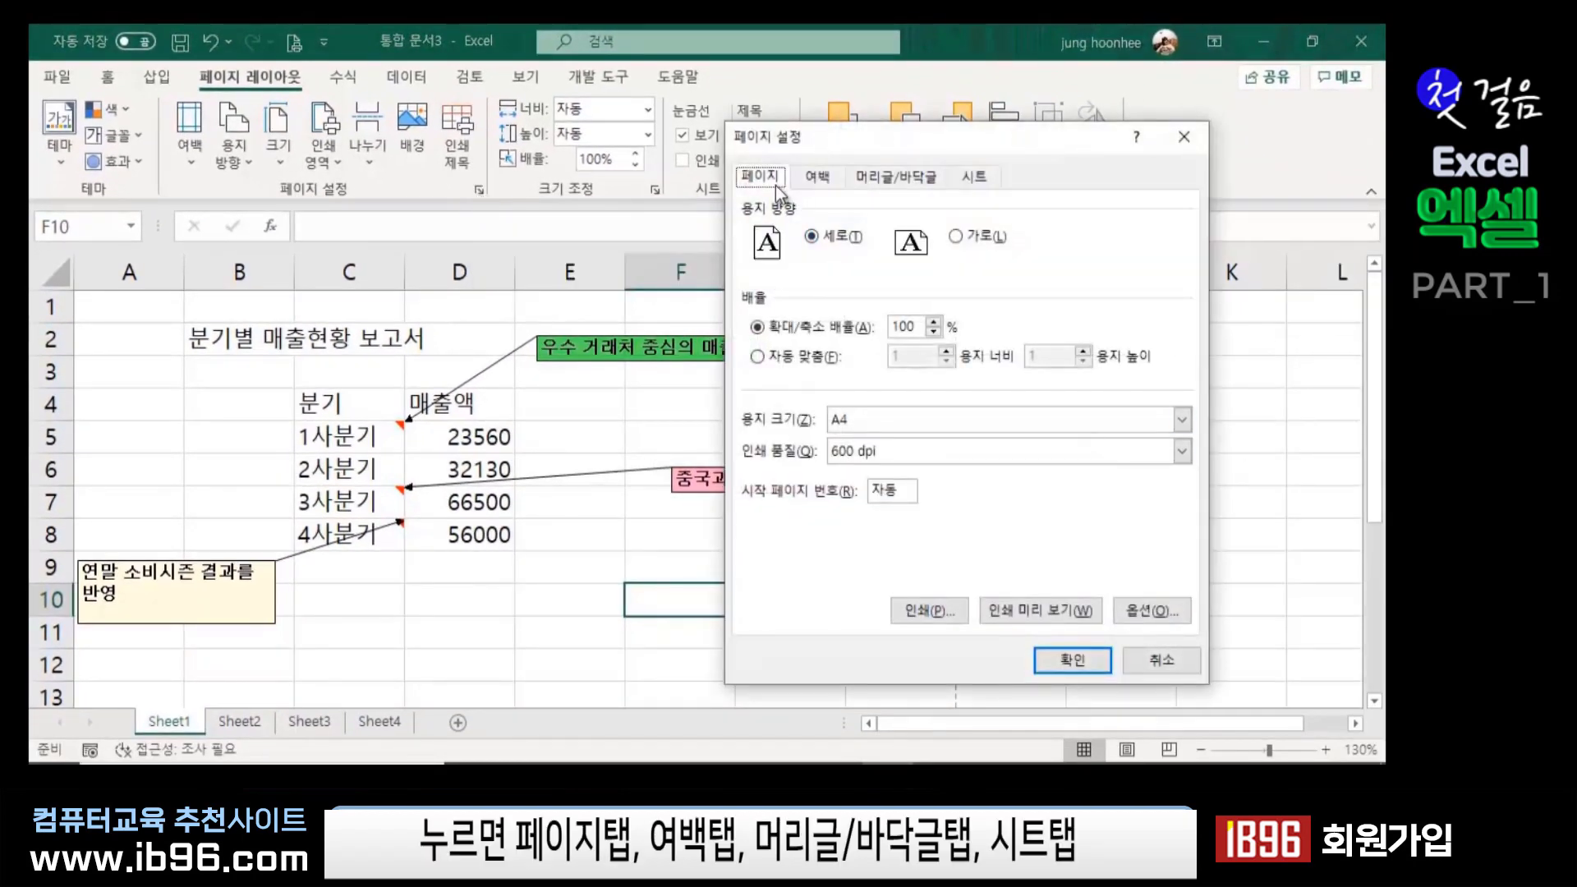
left_click(817, 177)
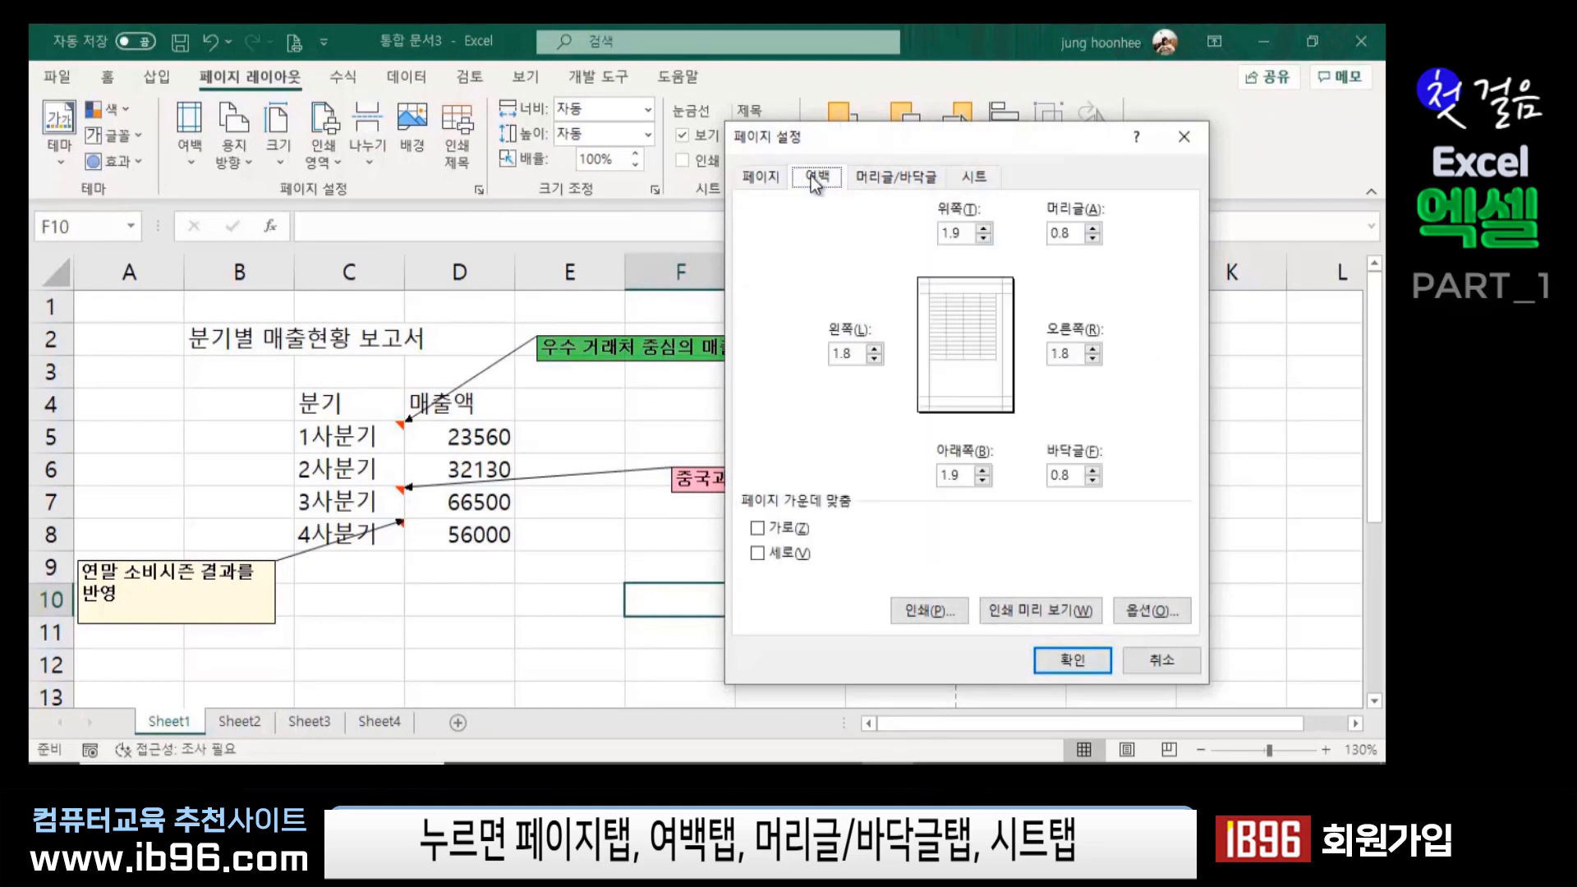
left_click(899, 179)
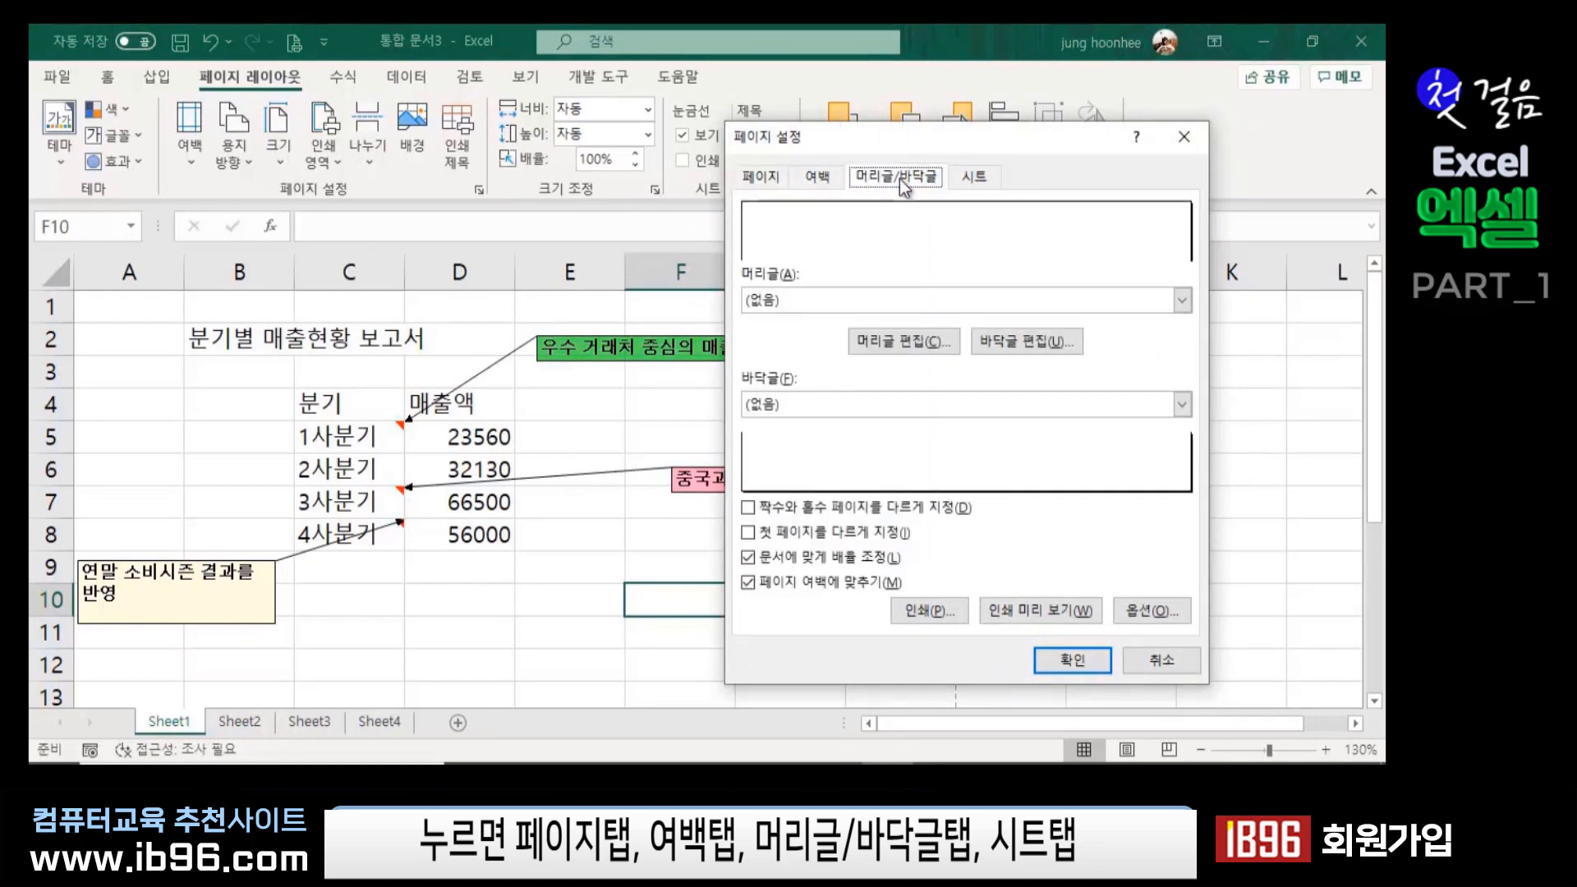
left_click(973, 184)
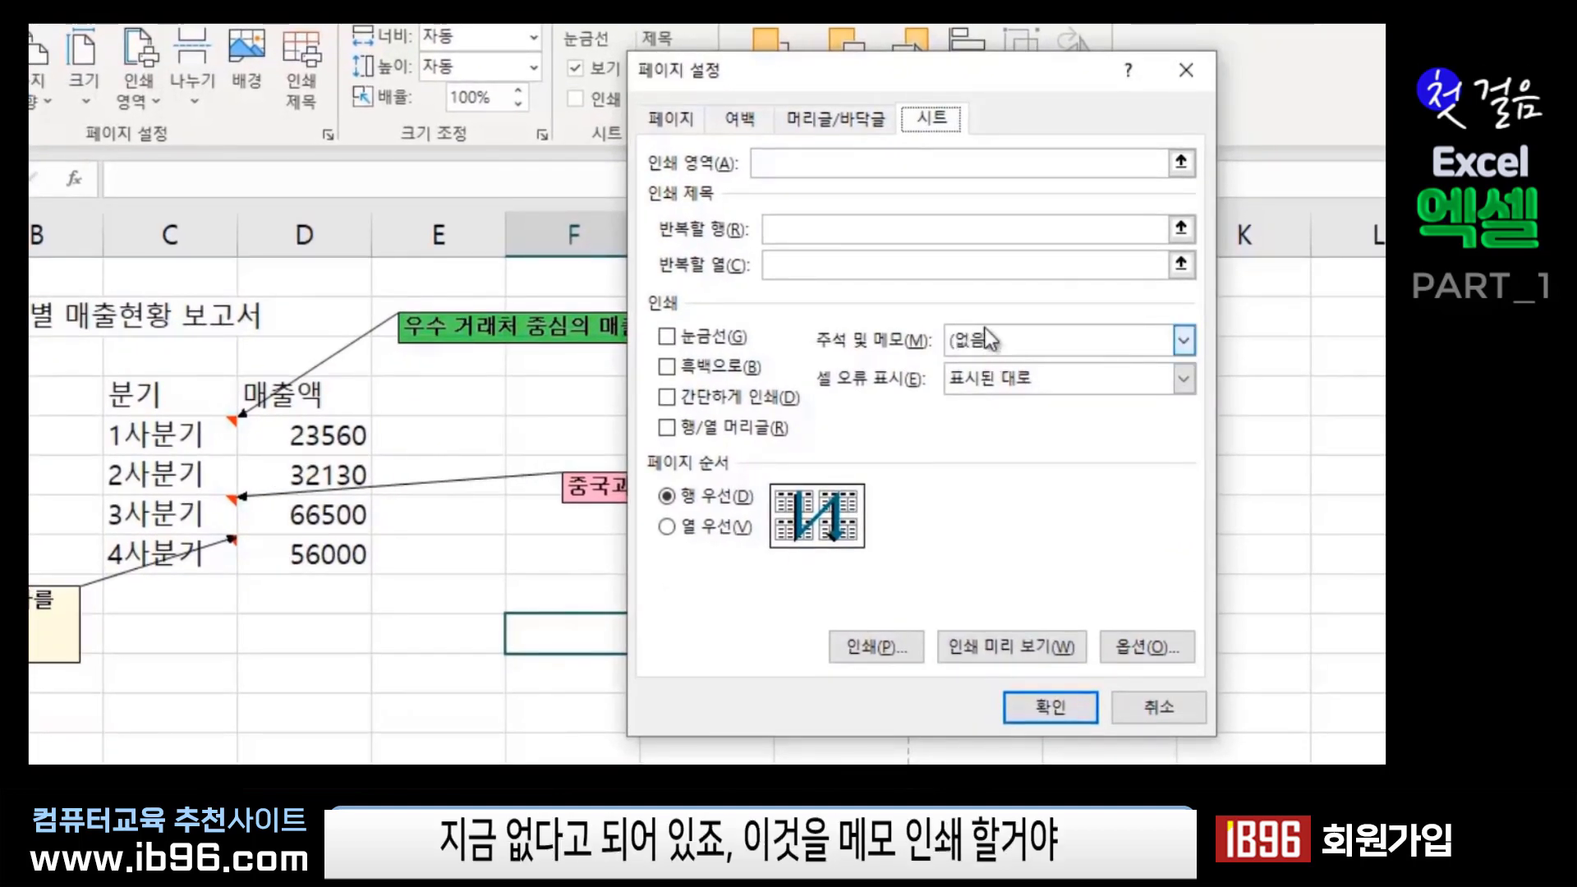
left_click(1185, 340)
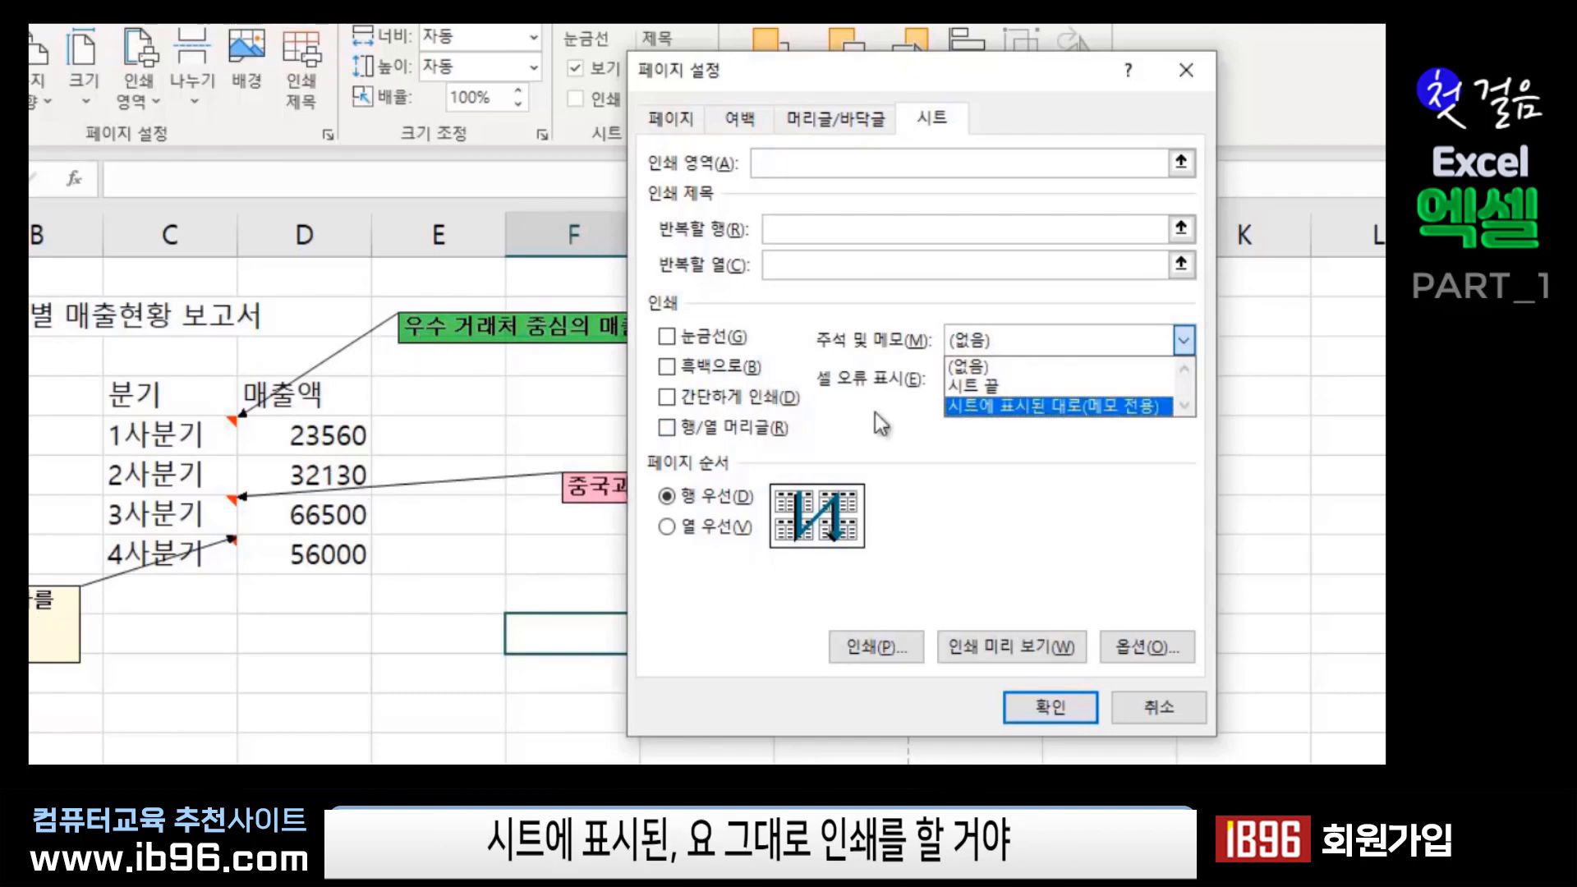
left_click(1116, 405)
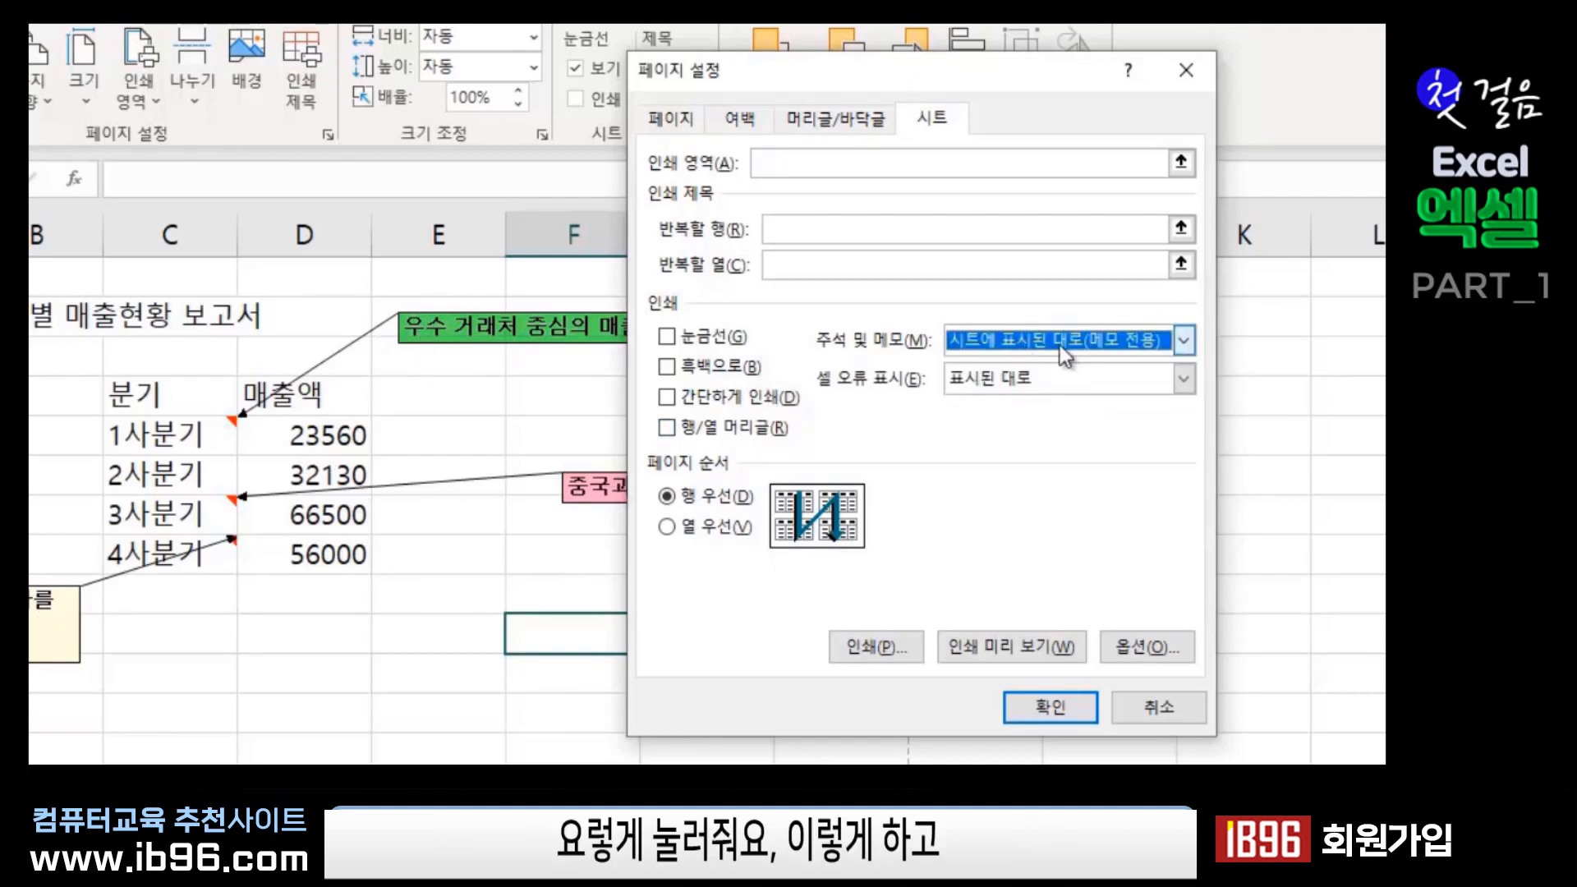
- Preview the printout to check the notes print beside the sales table
left_click(999, 649)
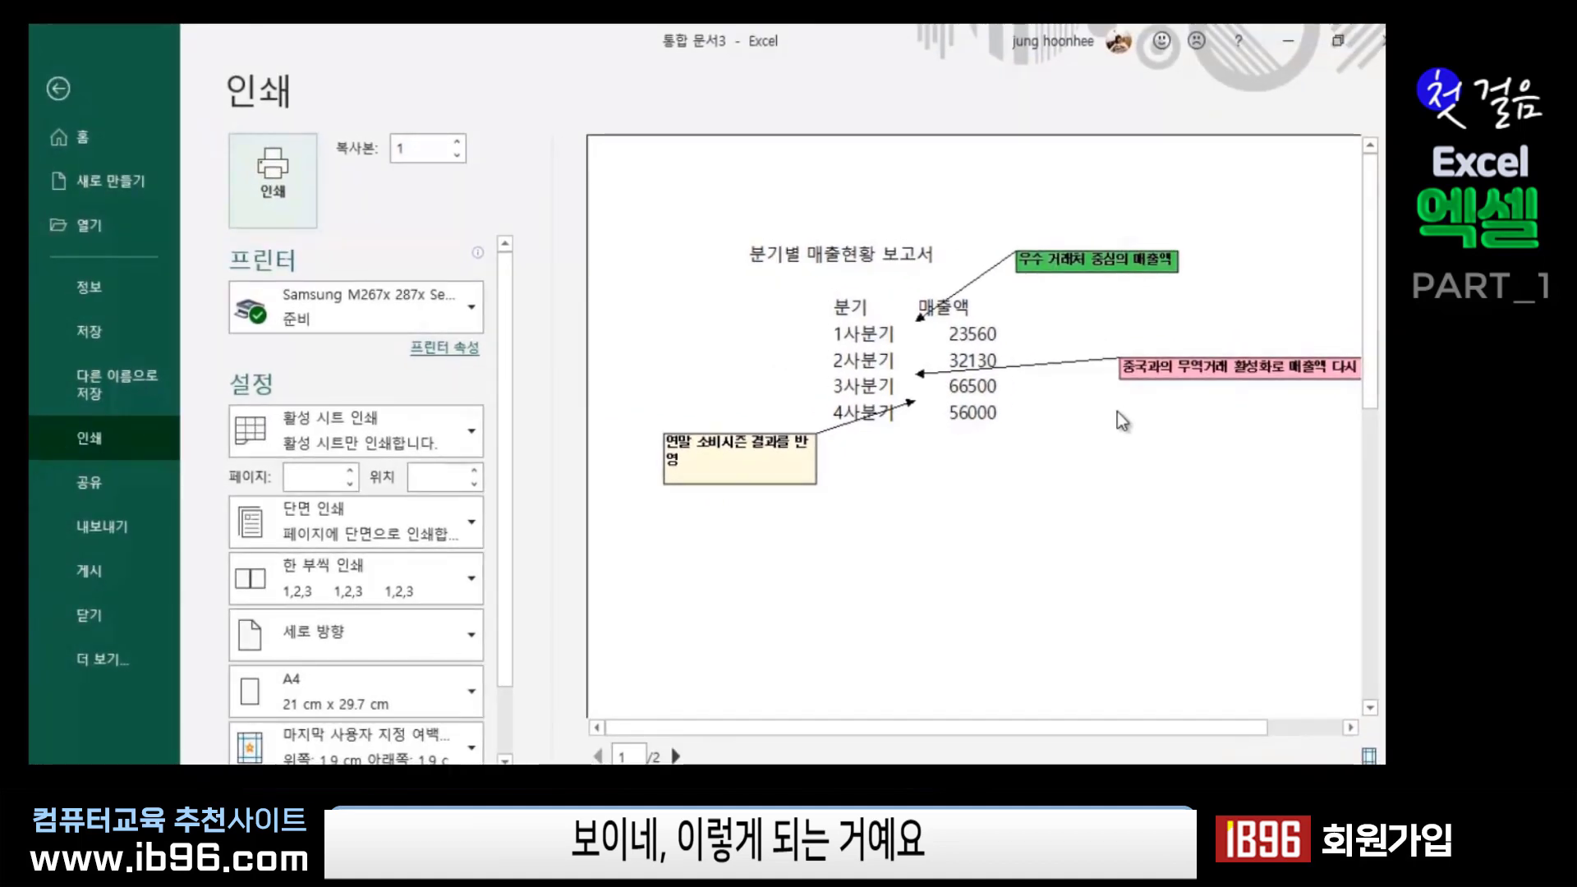
- Back on the sheet, make the pink China note narrower and taller so it wraps to two lines
left_click(57, 88)
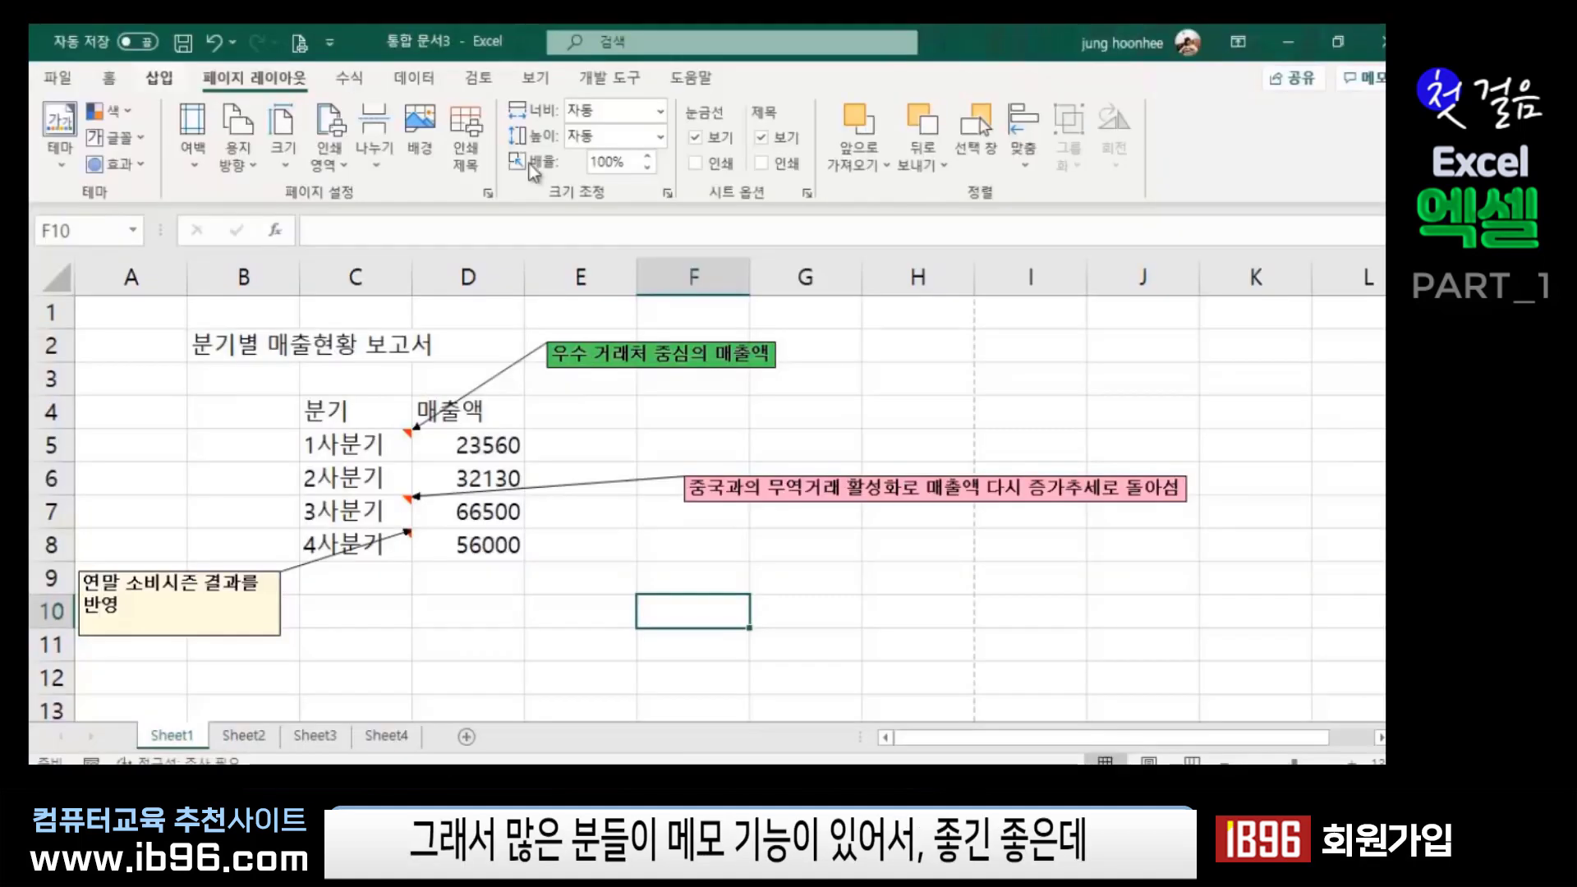
left_click(540, 631)
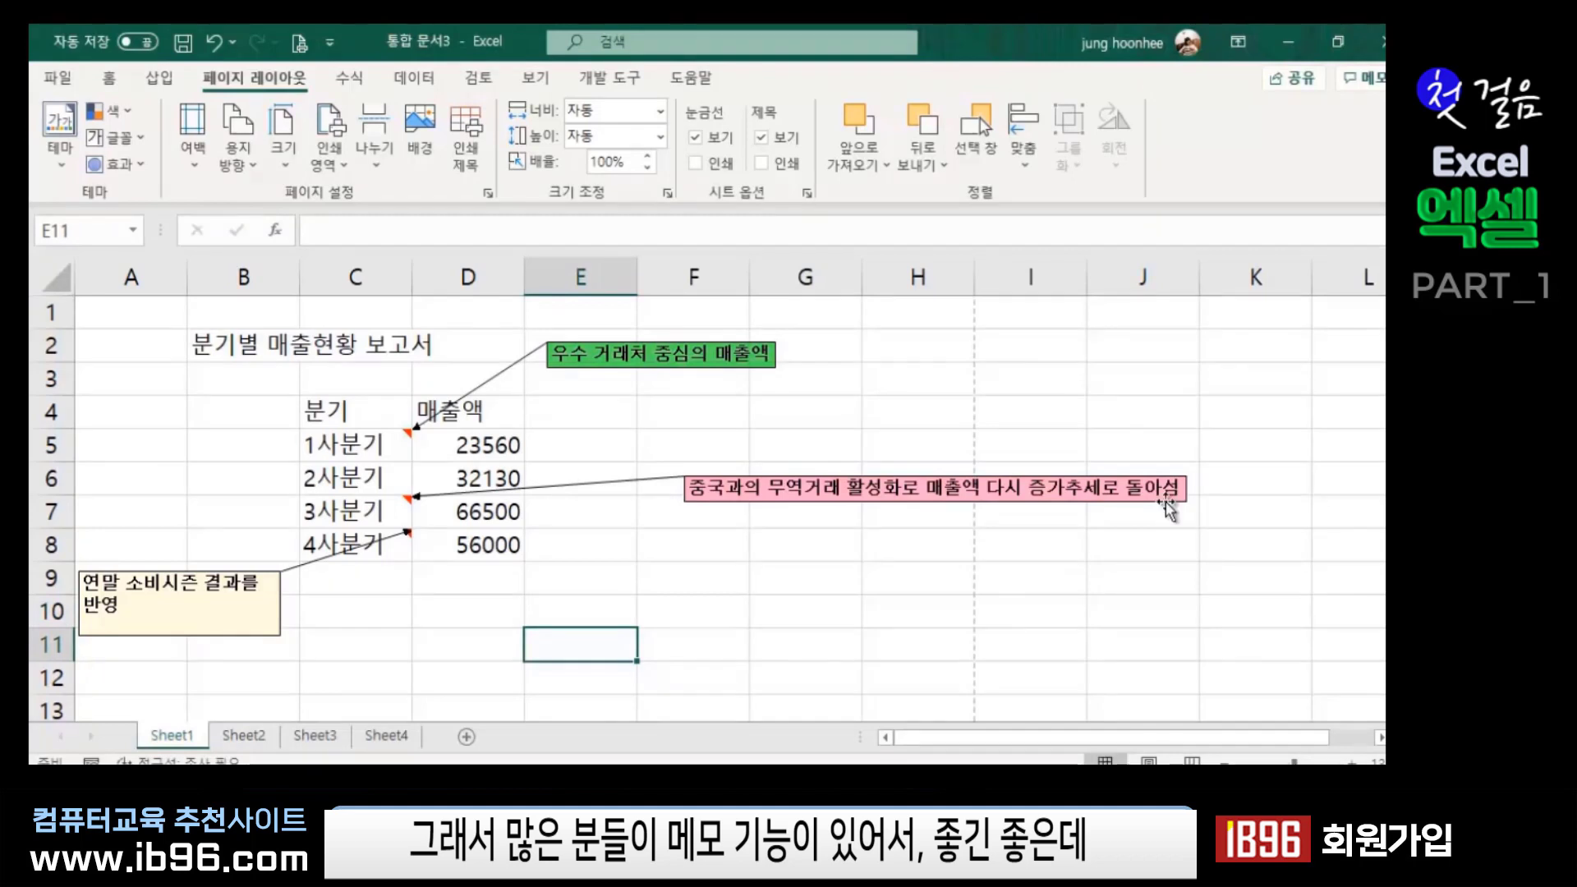
left_click_drag(1191, 489, 960, 489)
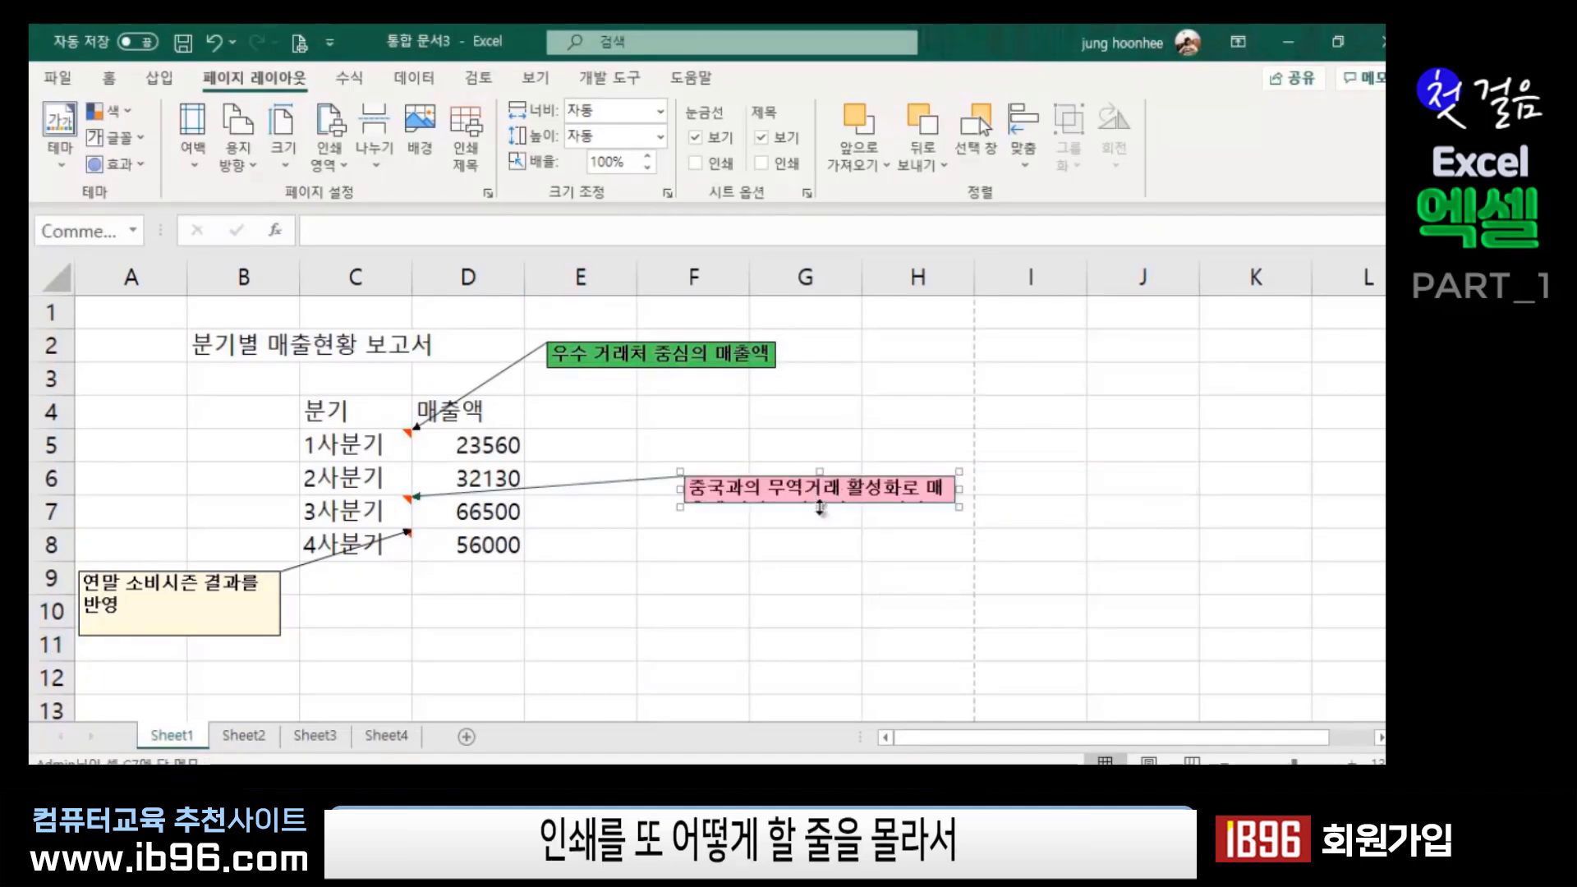
left_click_drag(820, 507, 820, 548)
left_click(772, 637)
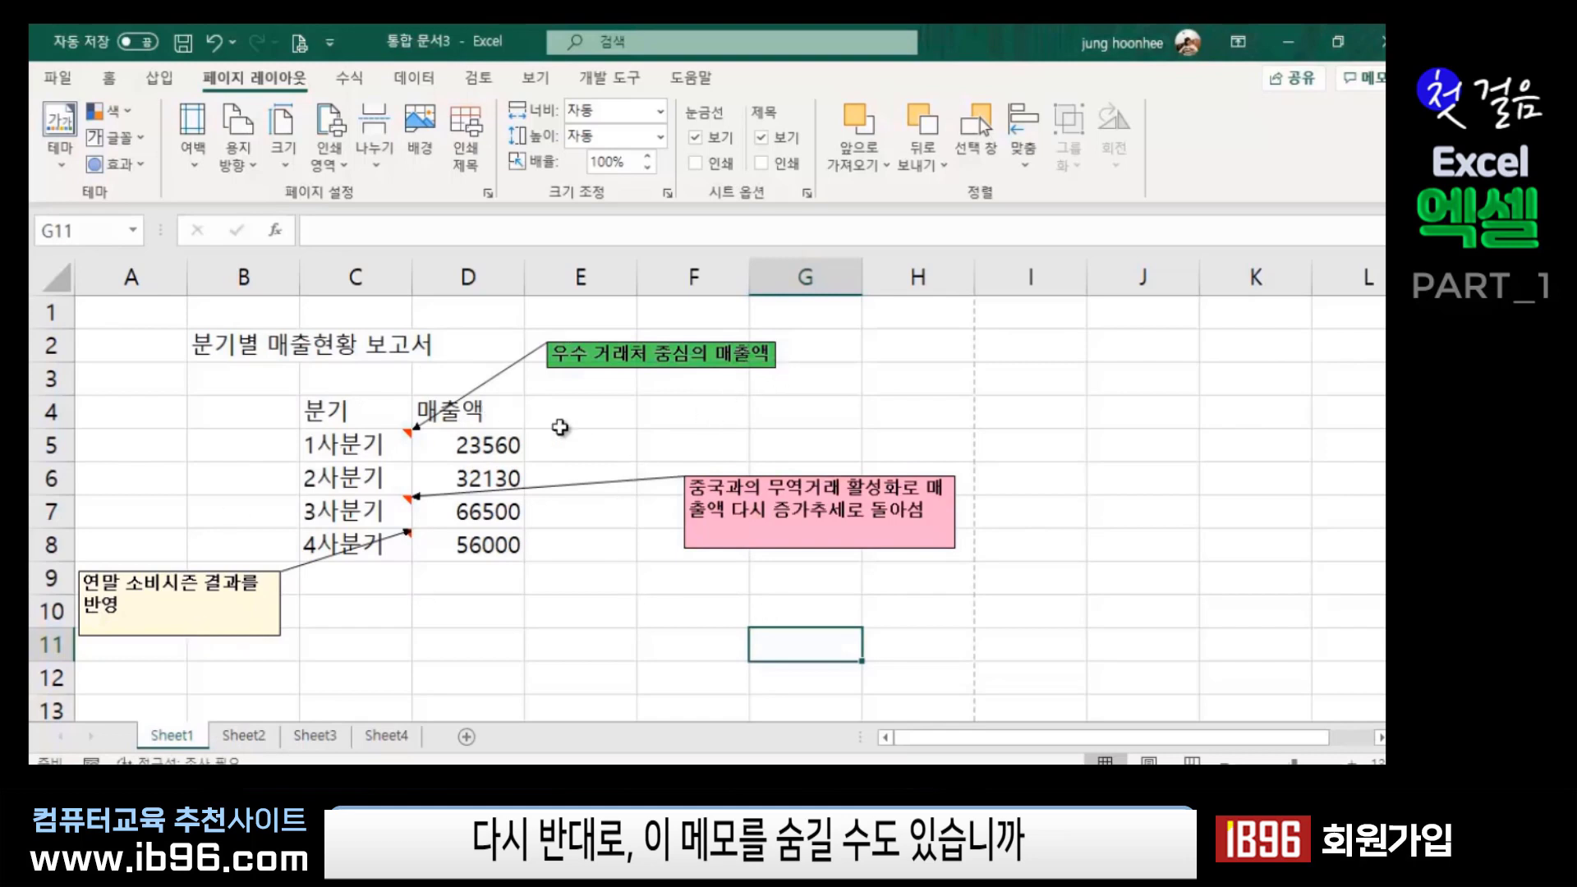
- Turn off 모든 메모 표시 on the 검토 tab to hide all notes
left_click(480, 79)
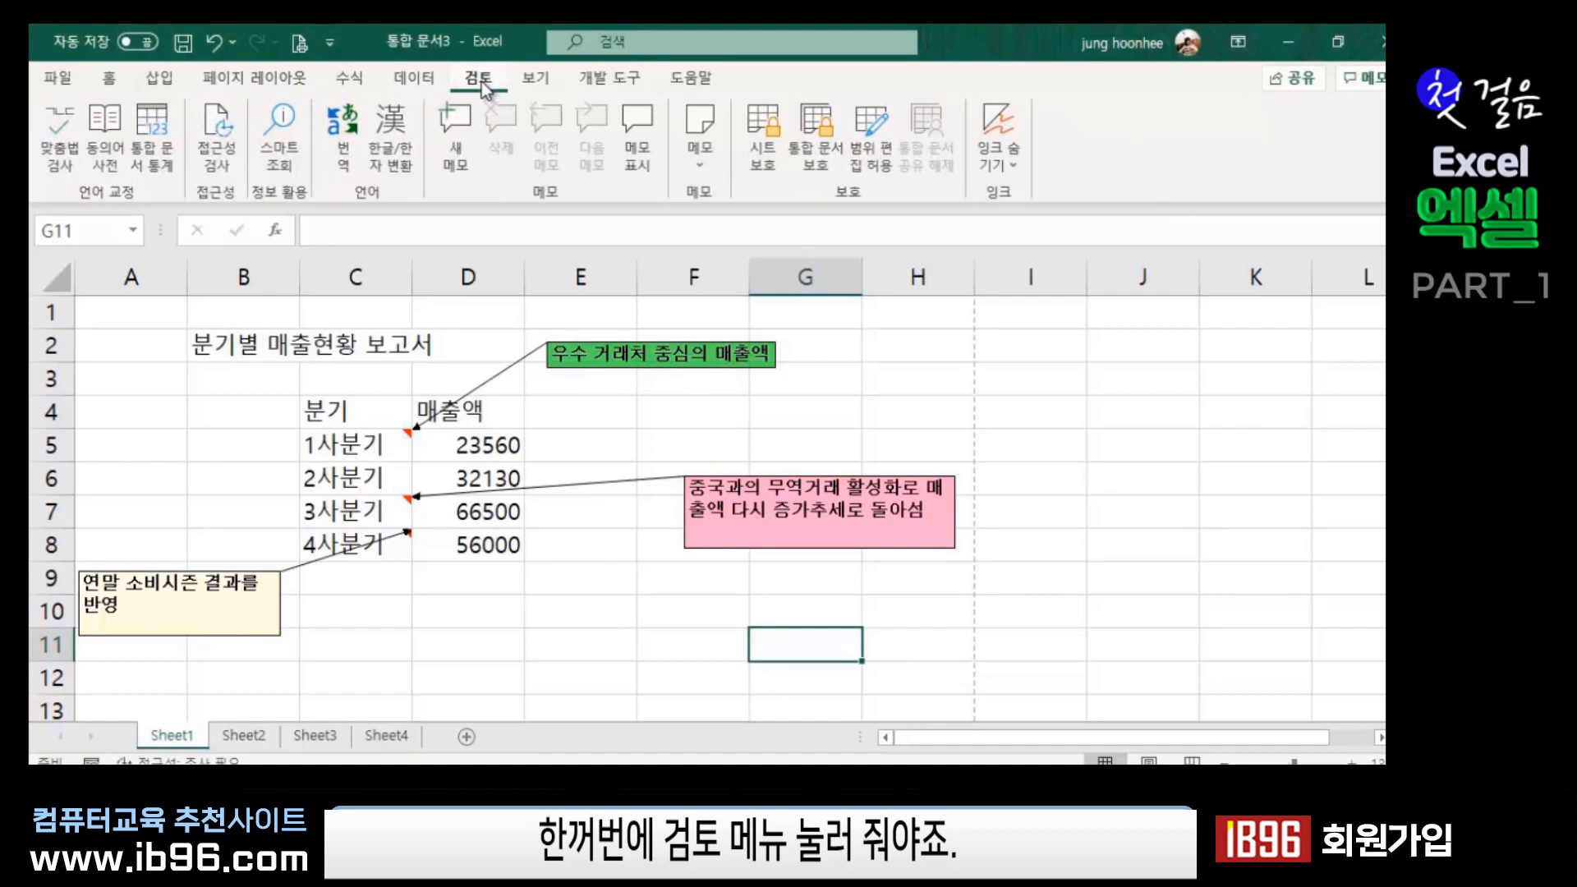
left_click(698, 170)
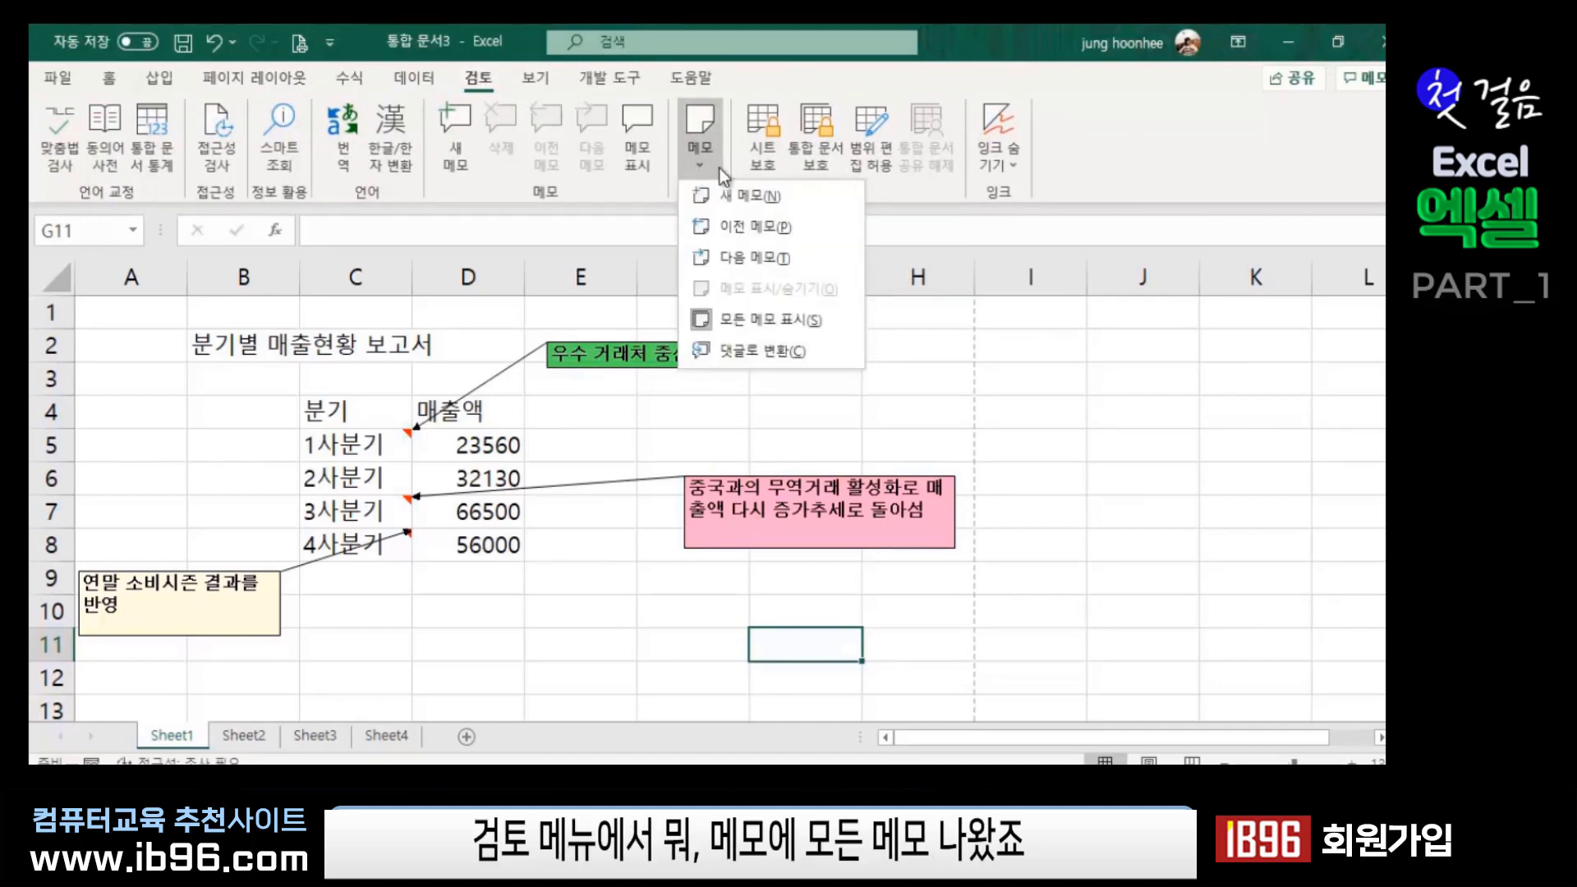
left_click(703, 319)
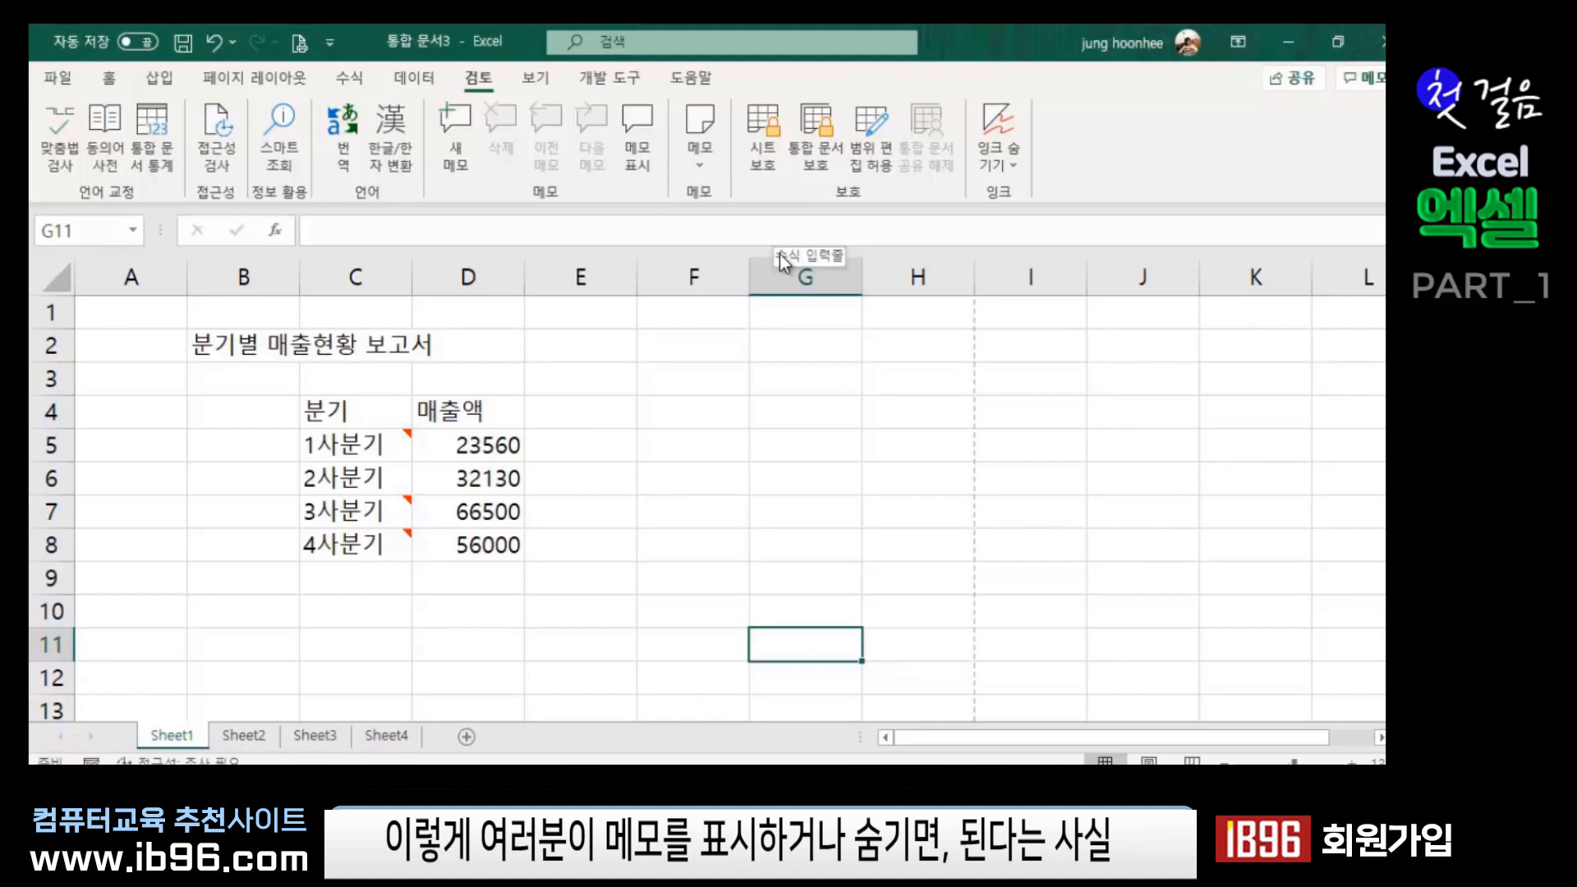
- Select cells A6, C11, E10, C11 and G6 around the table
left_click(157, 482)
left_click(386, 636)
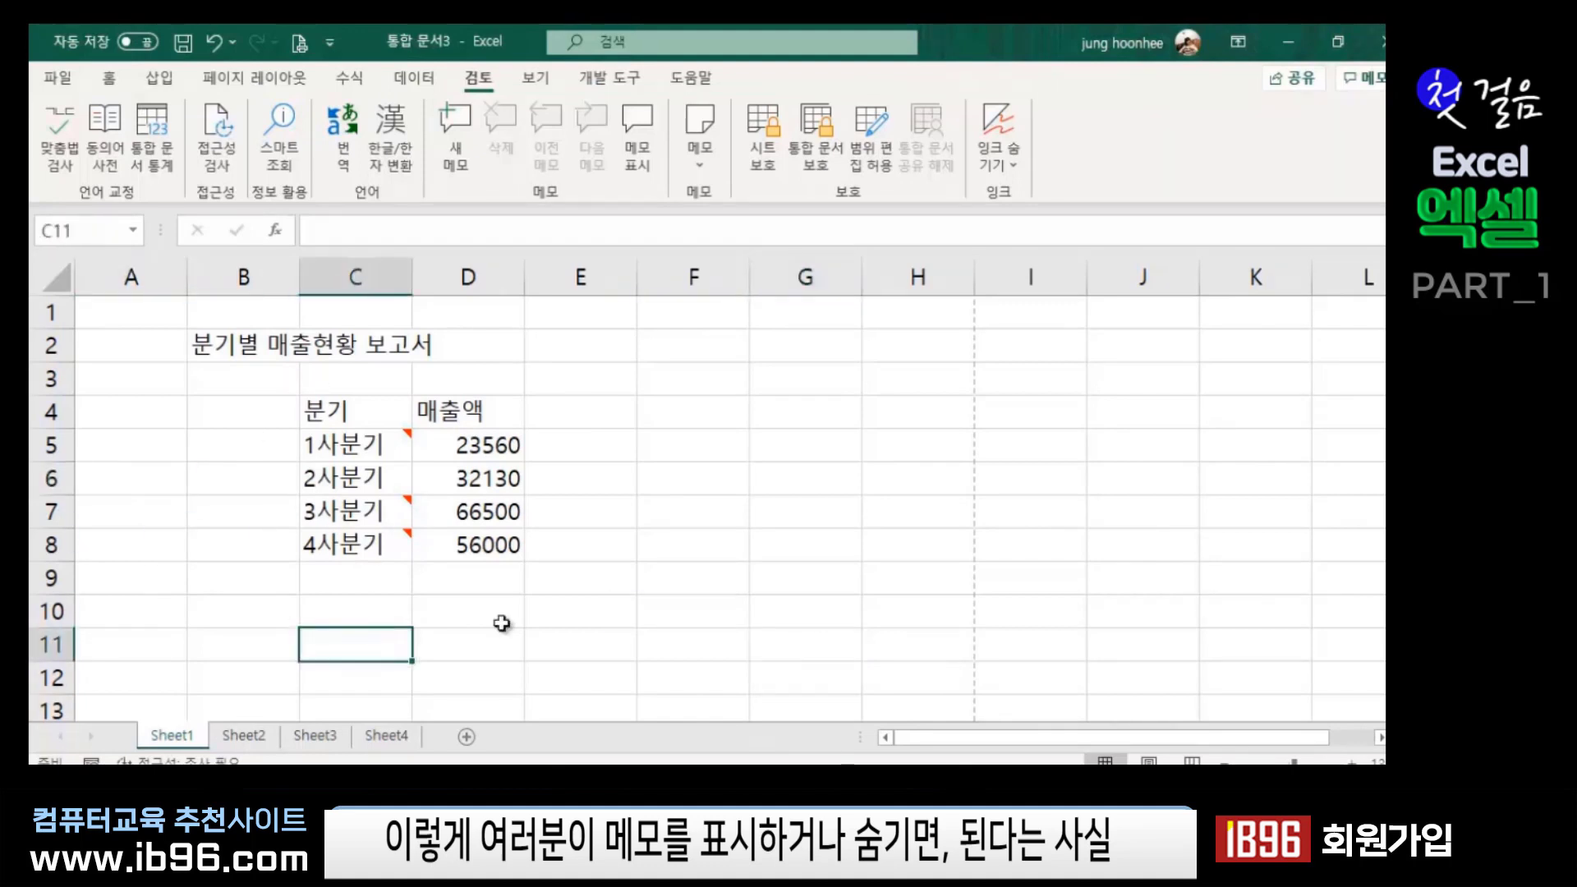
left_click(575, 608)
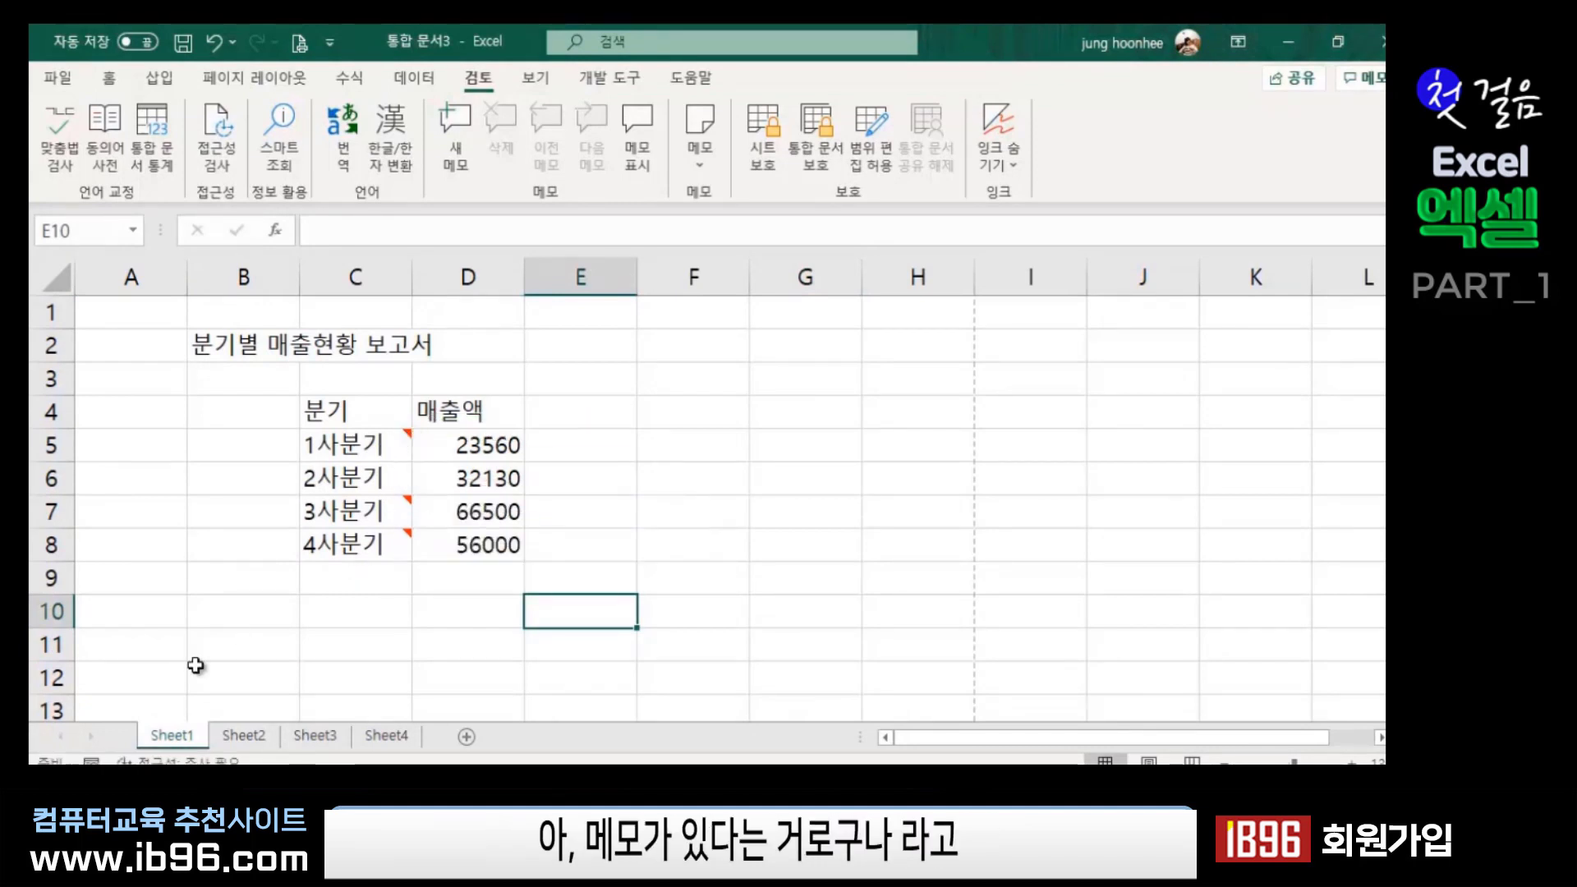
left_click(317, 641)
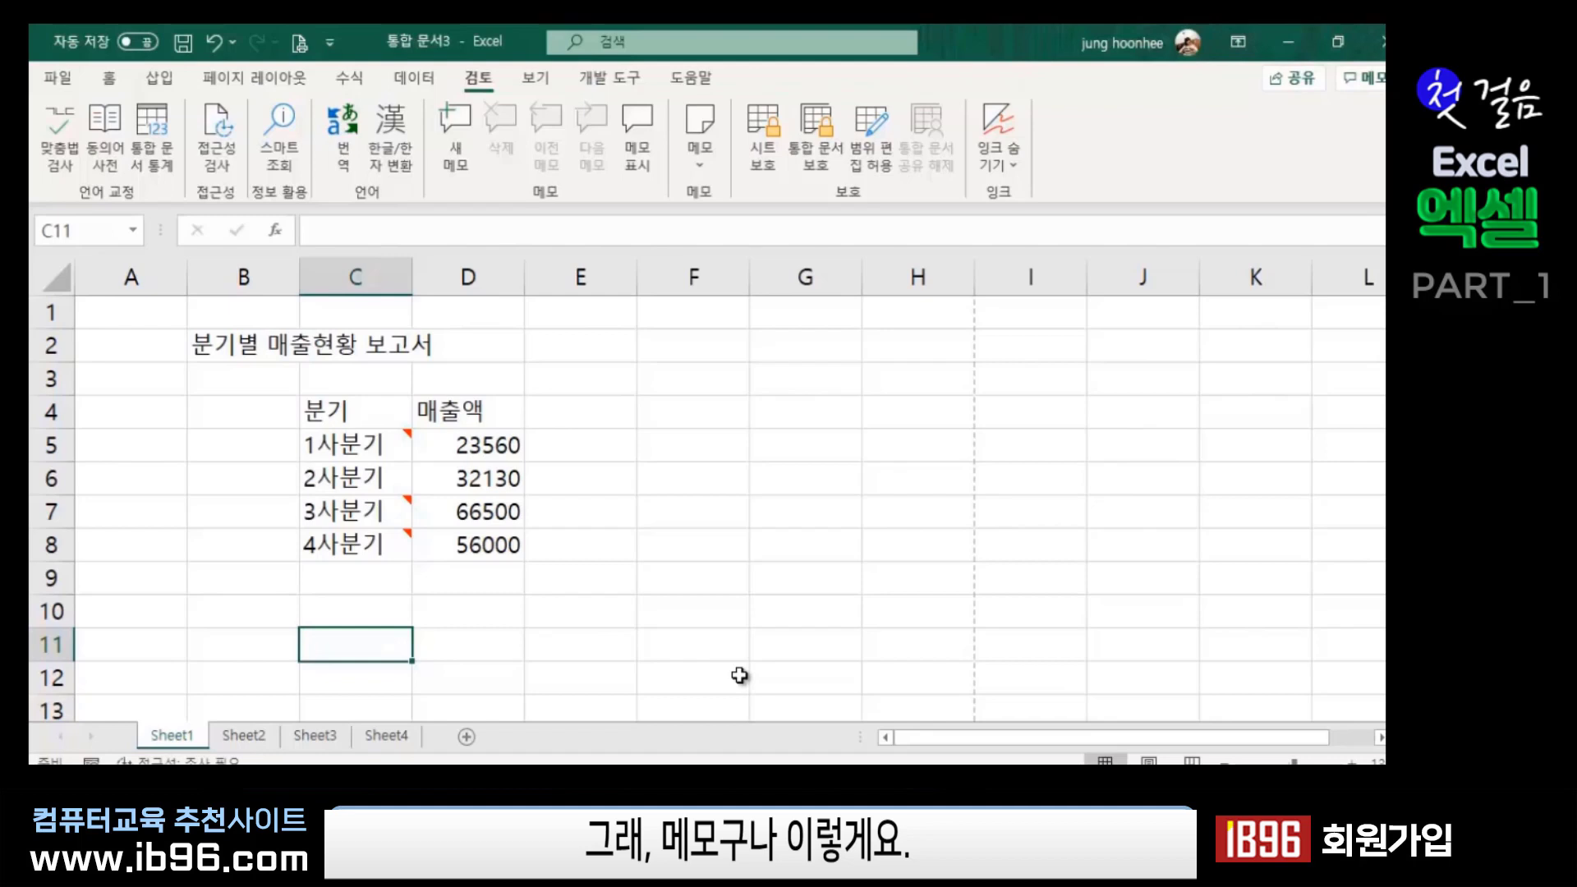
left_click(776, 485)
- Switch back to the 홈 ribbon tab
left_click(108, 78)
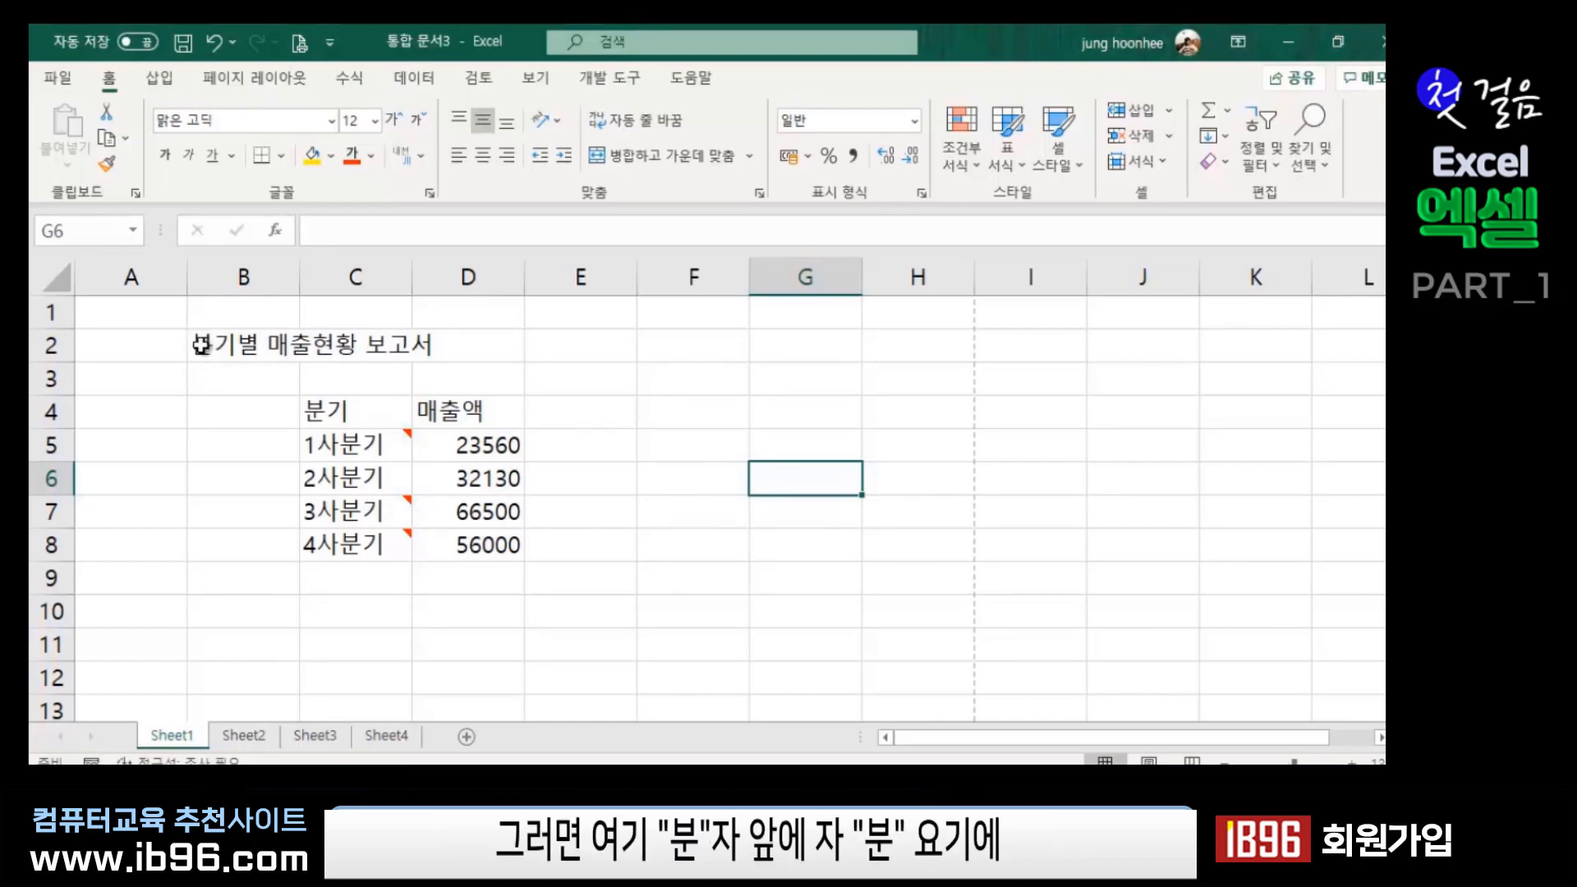
- Put the cursor before 분기 in B2's title in the formula bar, with 삽입 showing
left_click(200, 345)
double_click(198, 345)
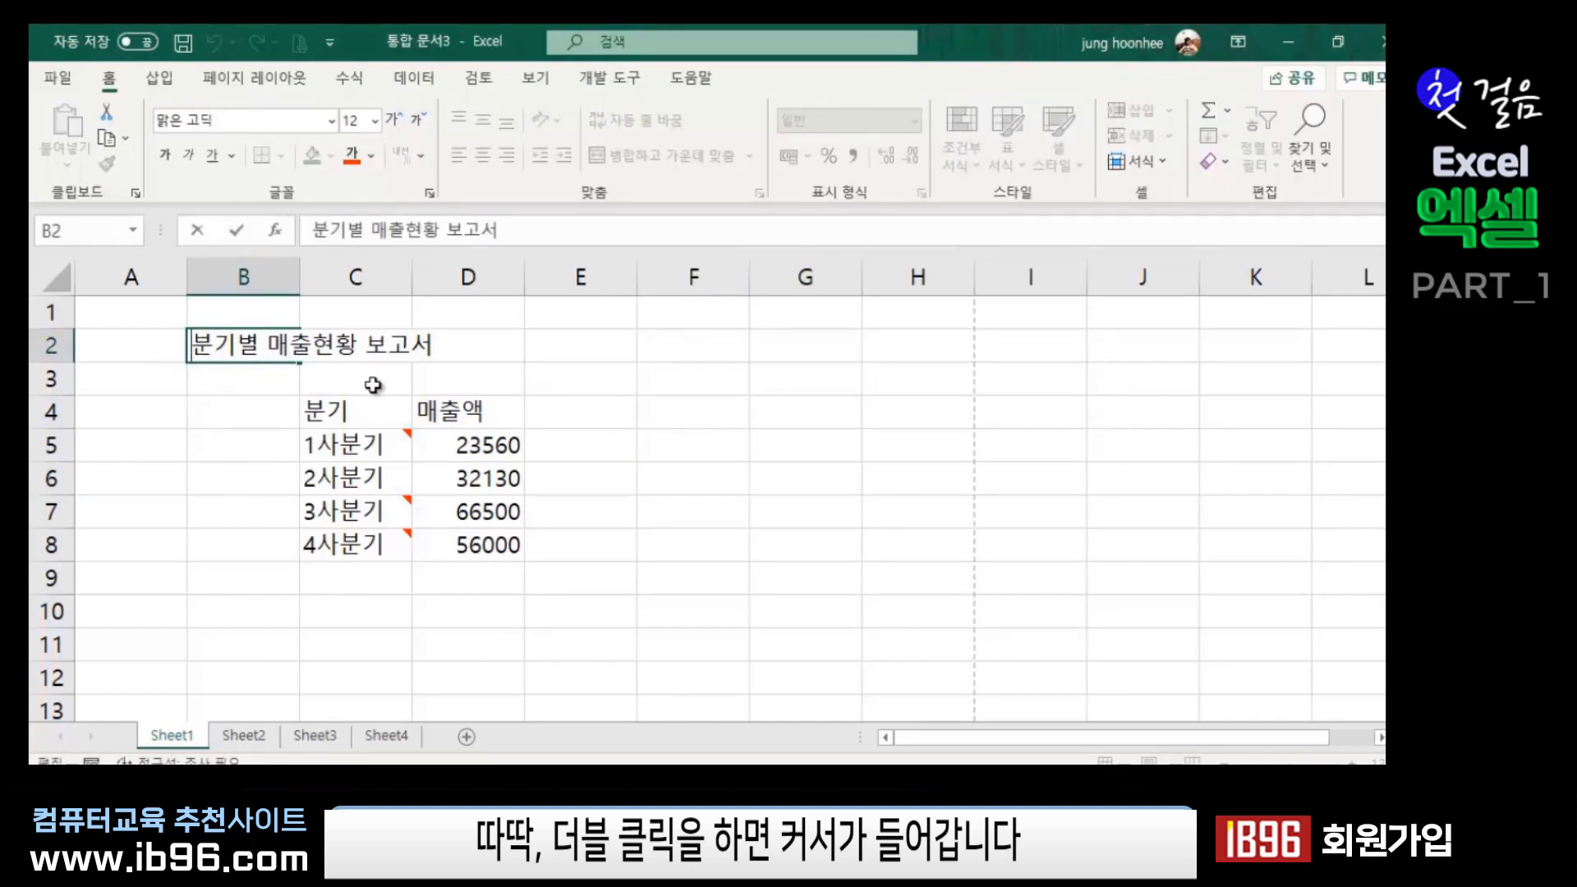
left_click(235, 378)
left_click(234, 347)
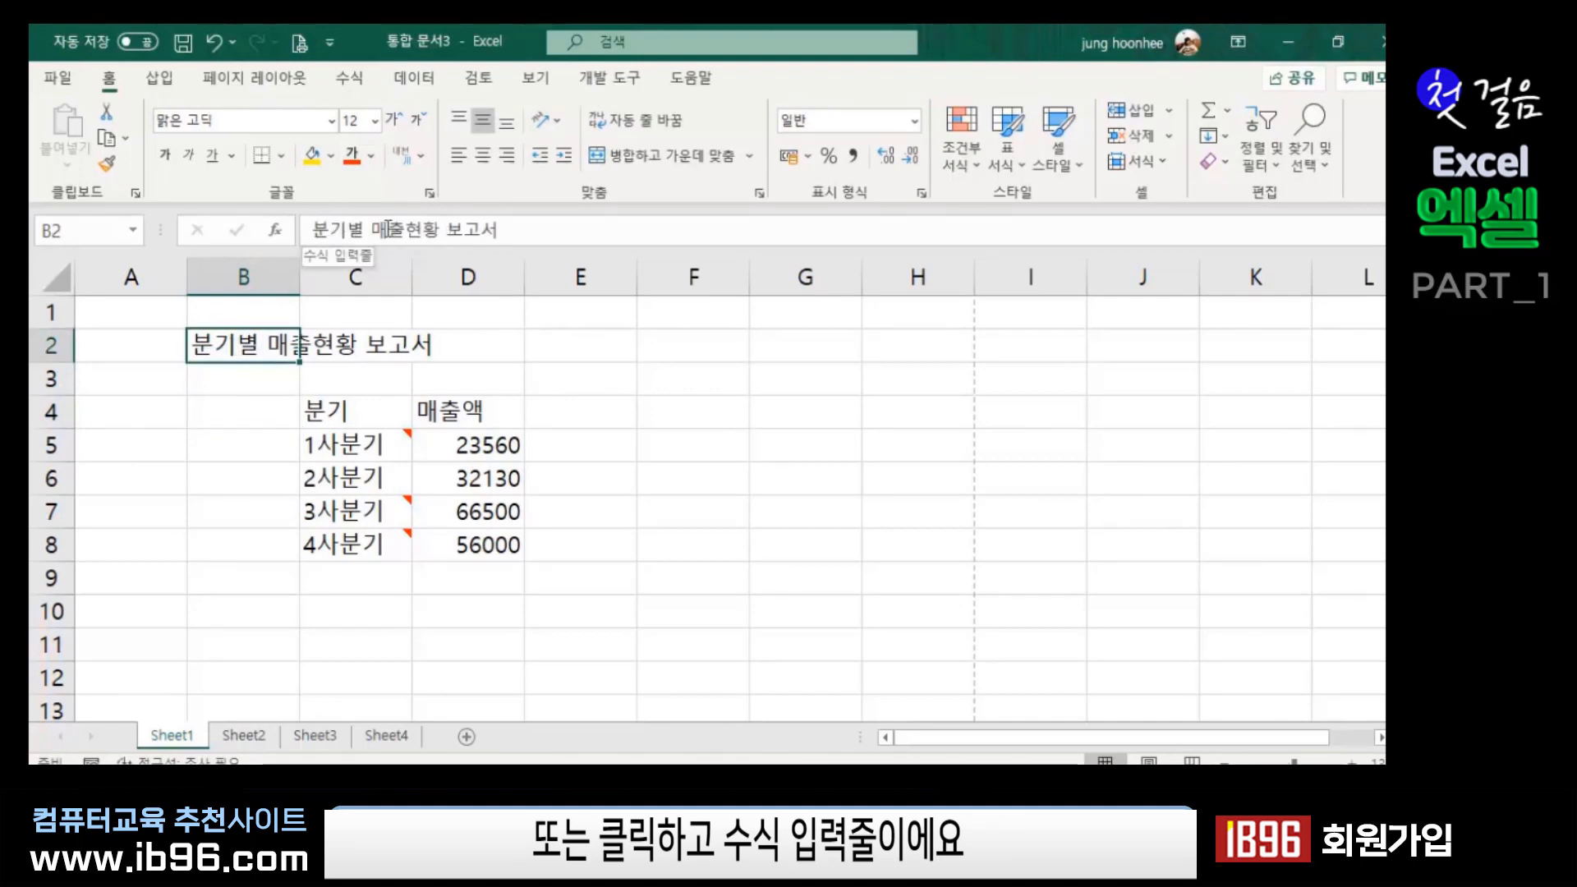
left_click(313, 229)
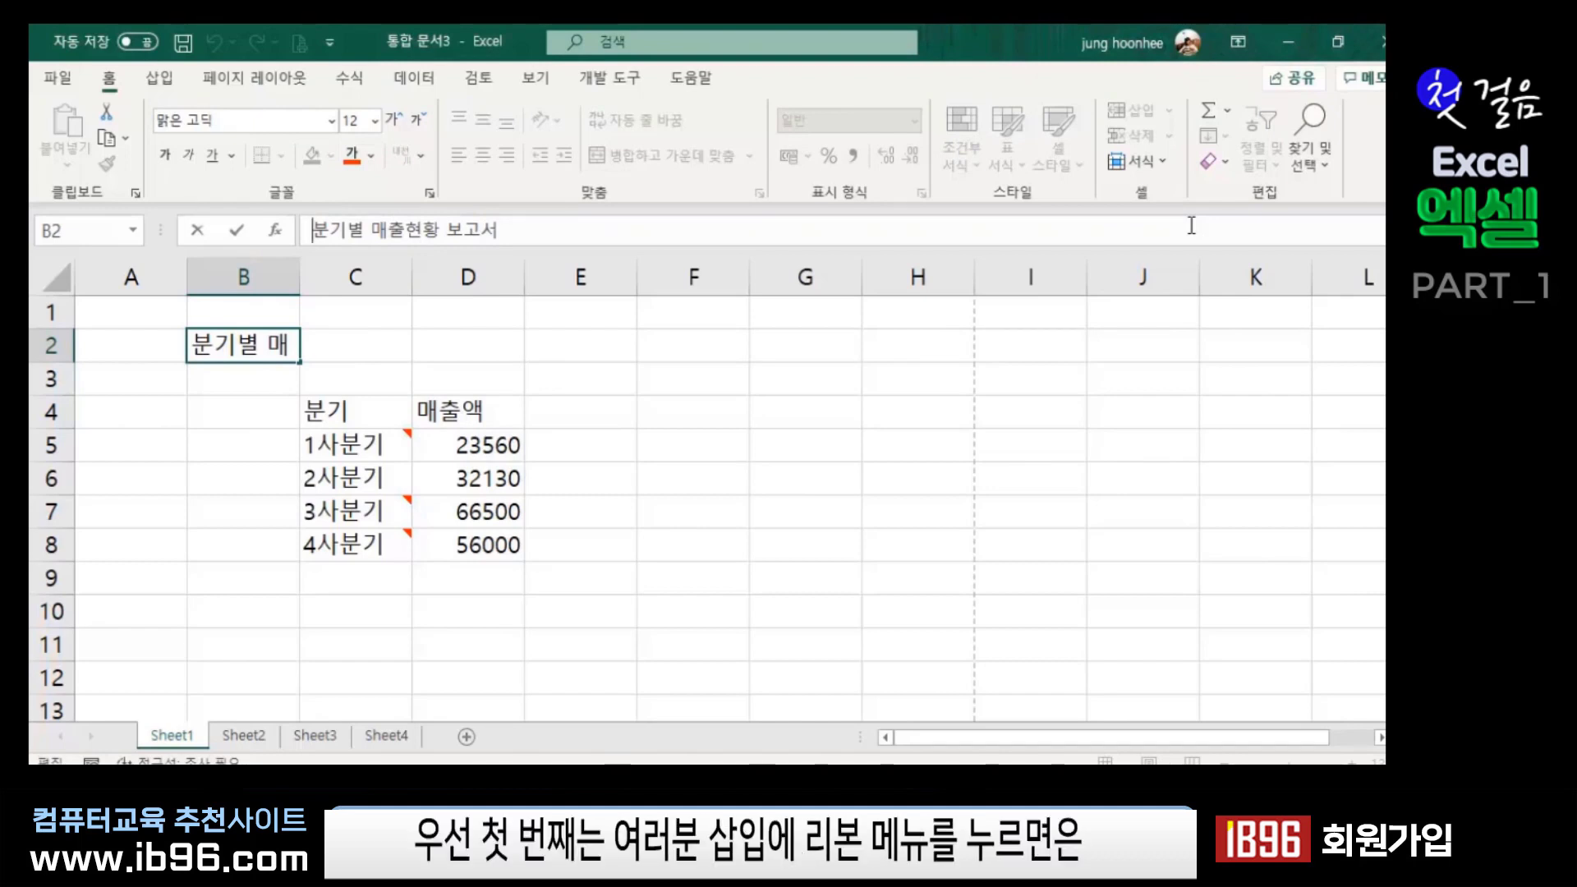
left_click(161, 82)
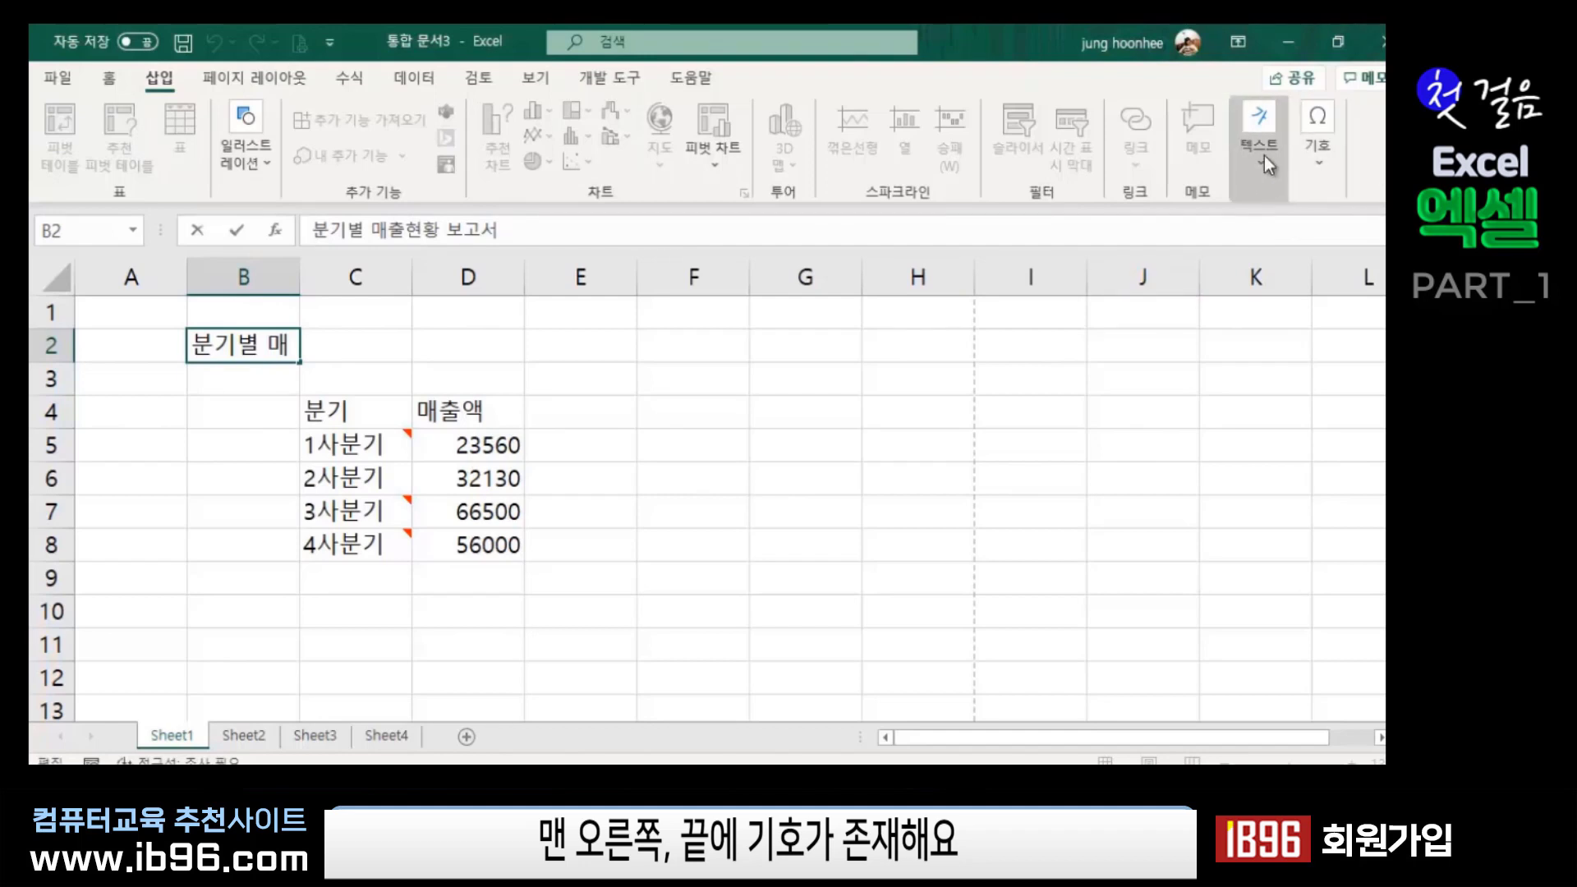
- Open the Symbol dialog and browse the subsets to the geometric shapes
left_click(1318, 161)
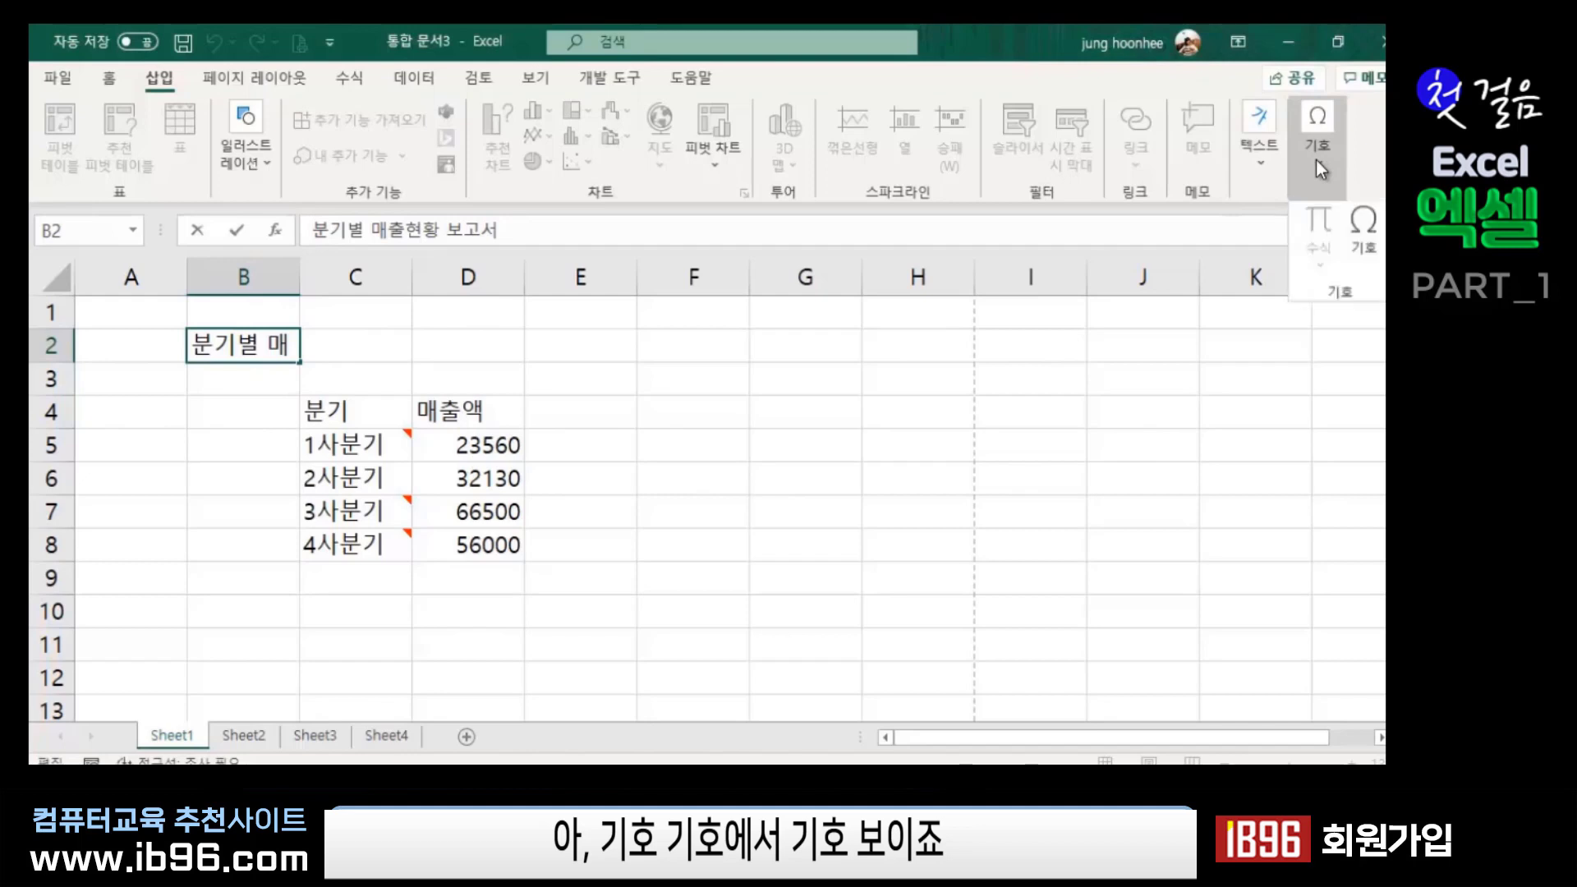
left_click(1368, 248)
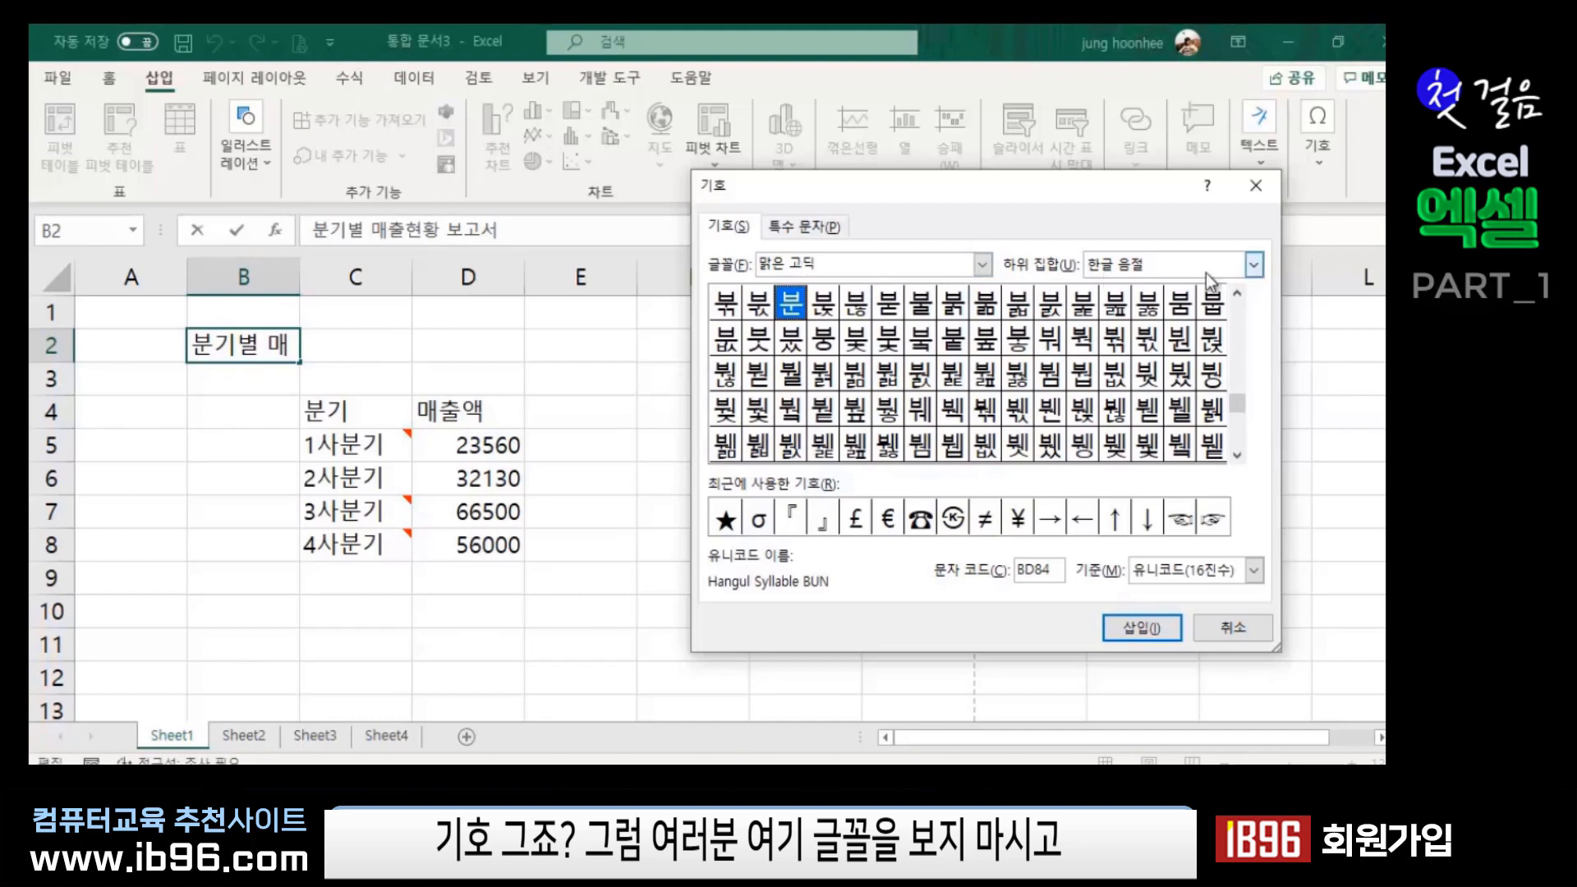
left_click(1254, 265)
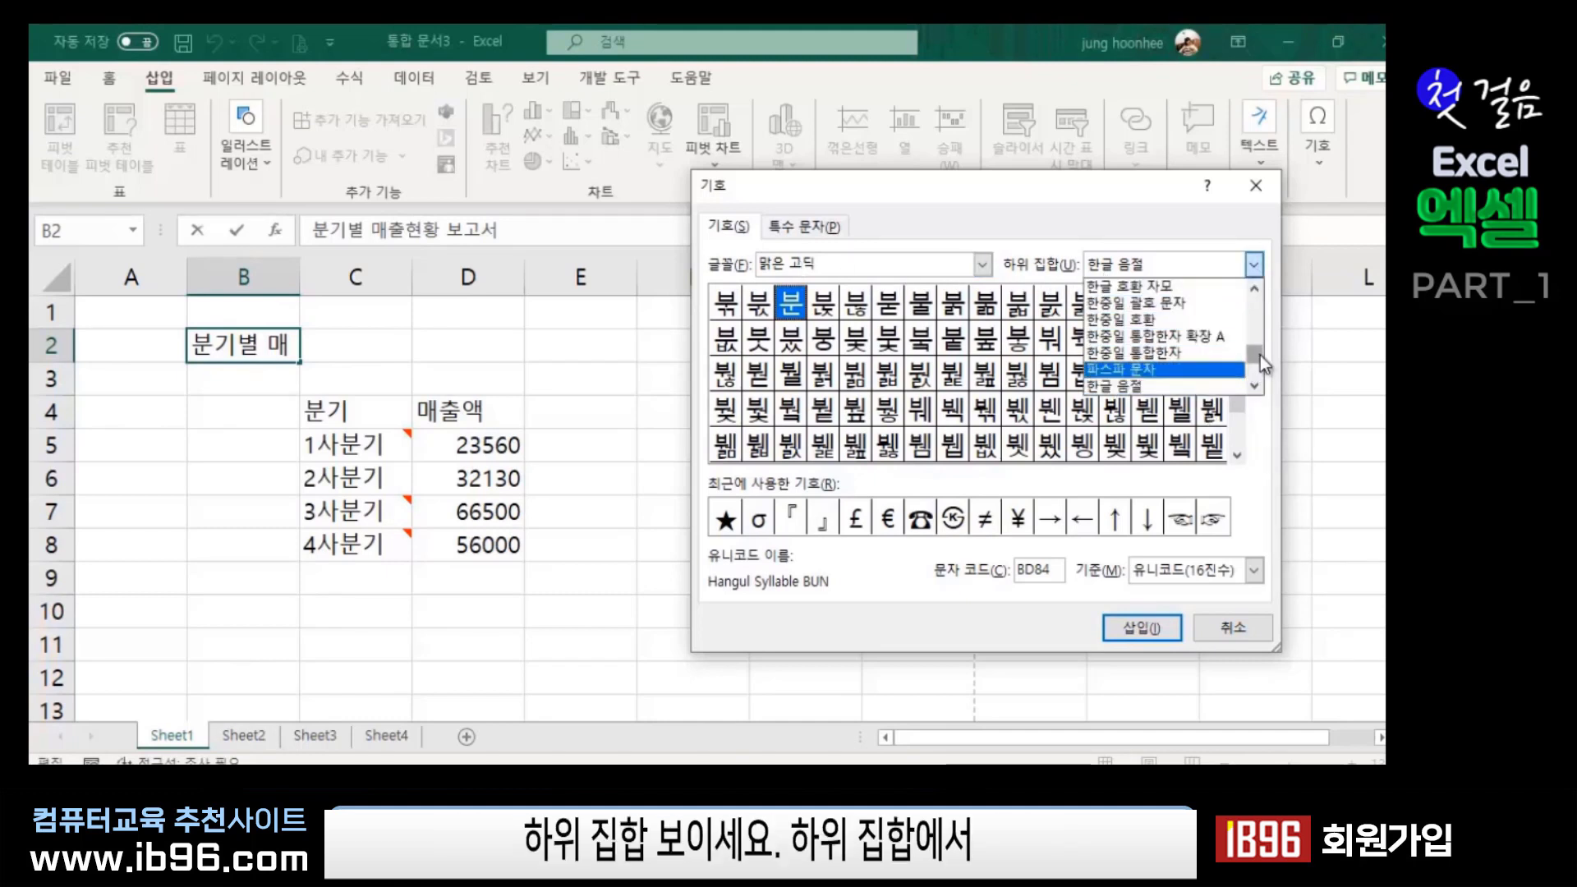
mouse_move(1260, 355)
left_mouse_down()
mouse_move(1270, 306)
mouse_move(1261, 324)
left_mouse_up()
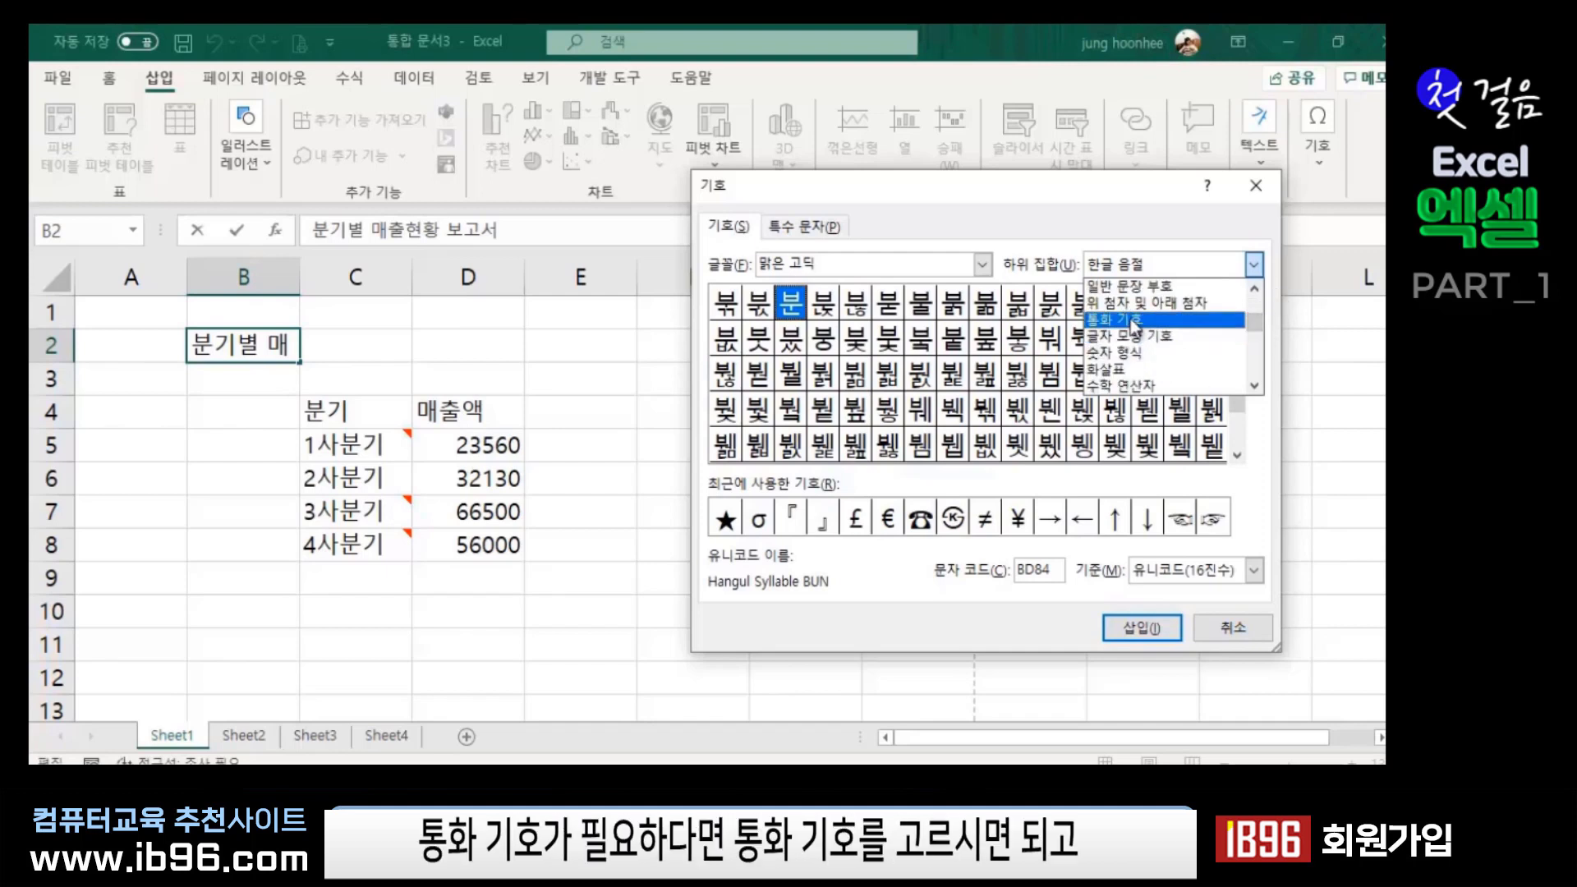
left_click(1132, 319)
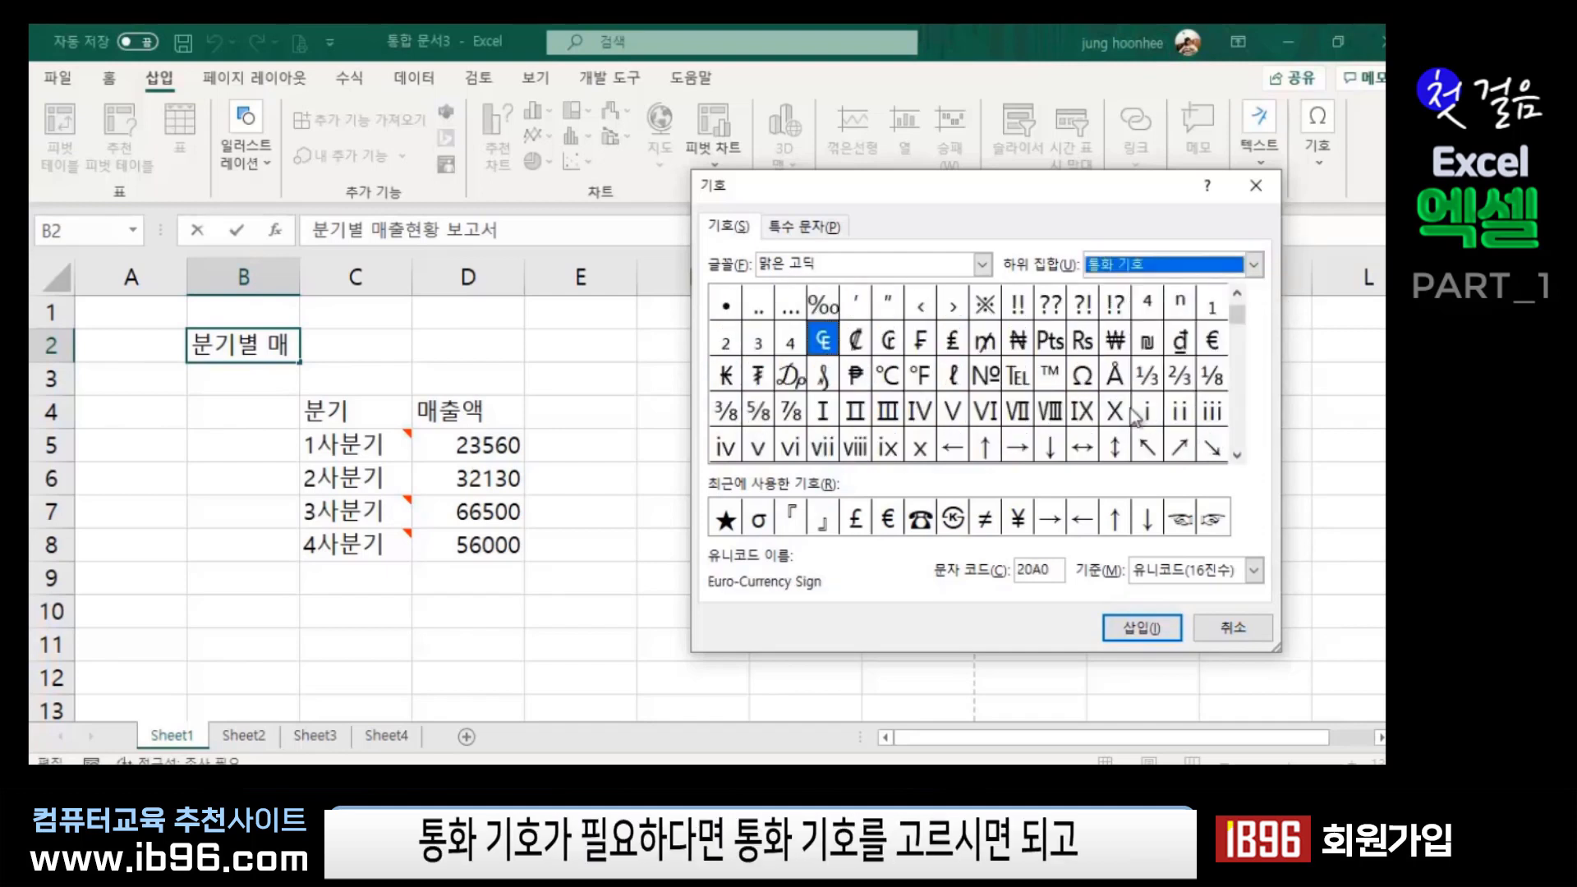
left_click(1255, 265)
left_click(1172, 342)
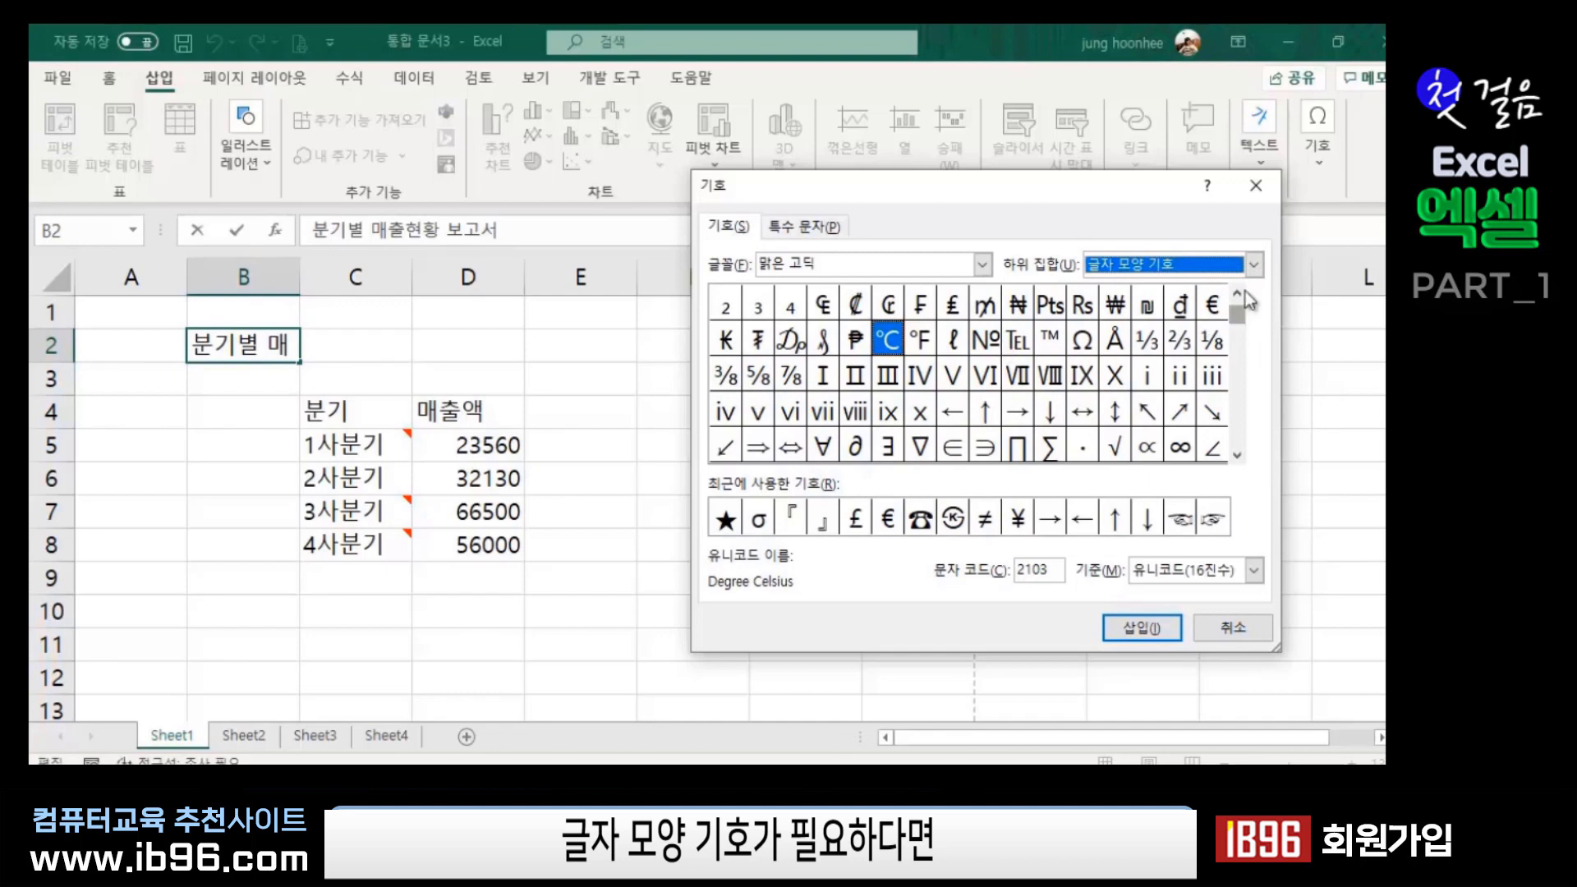
left_click(1255, 267)
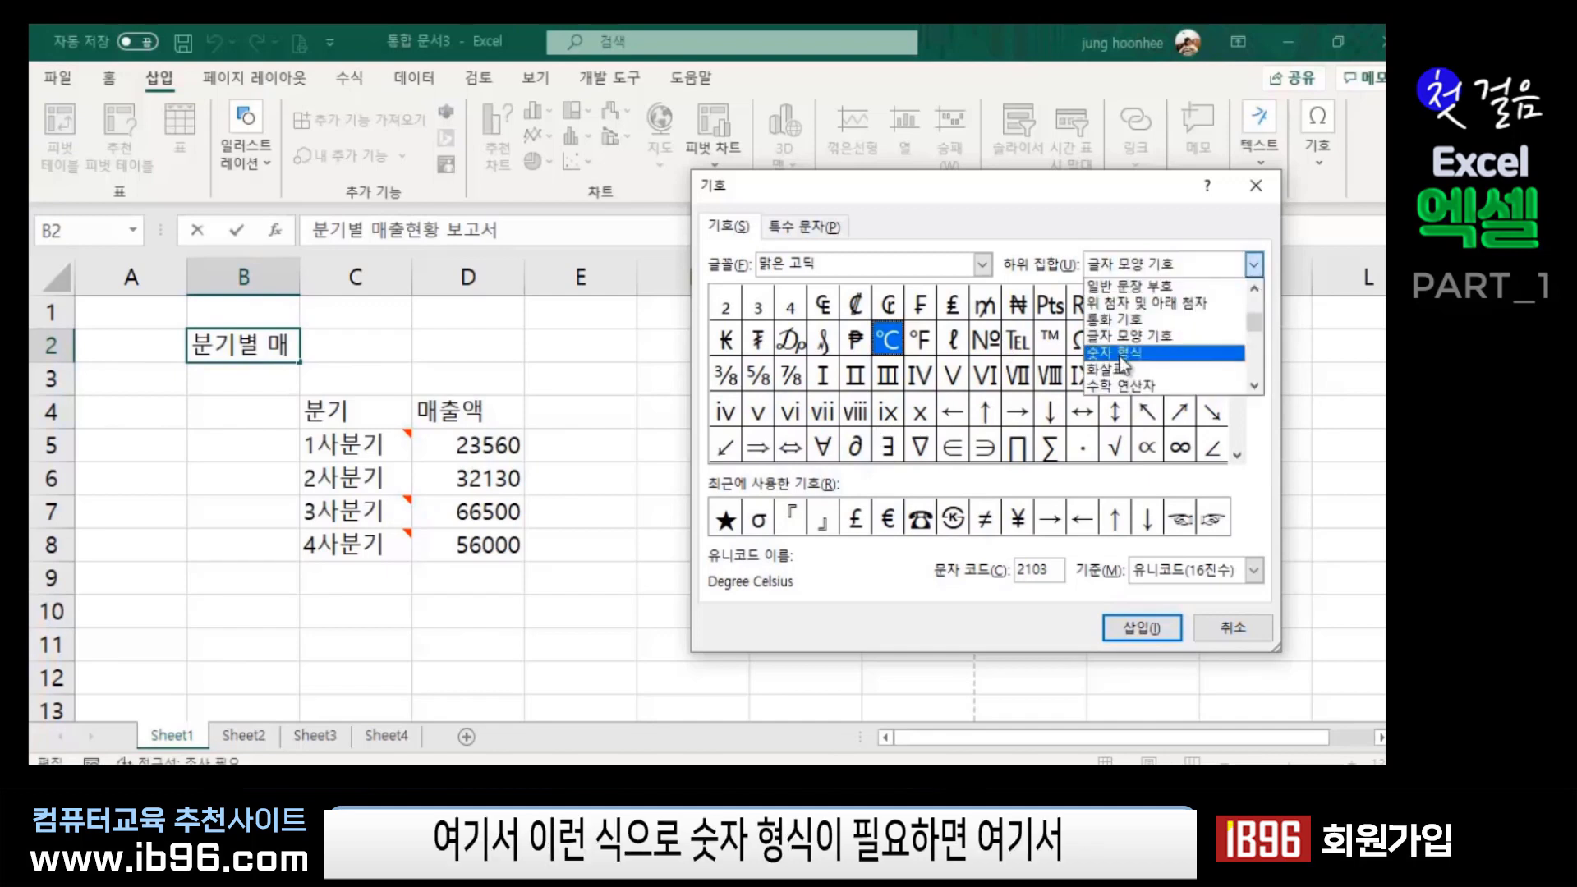
left_click(1121, 360)
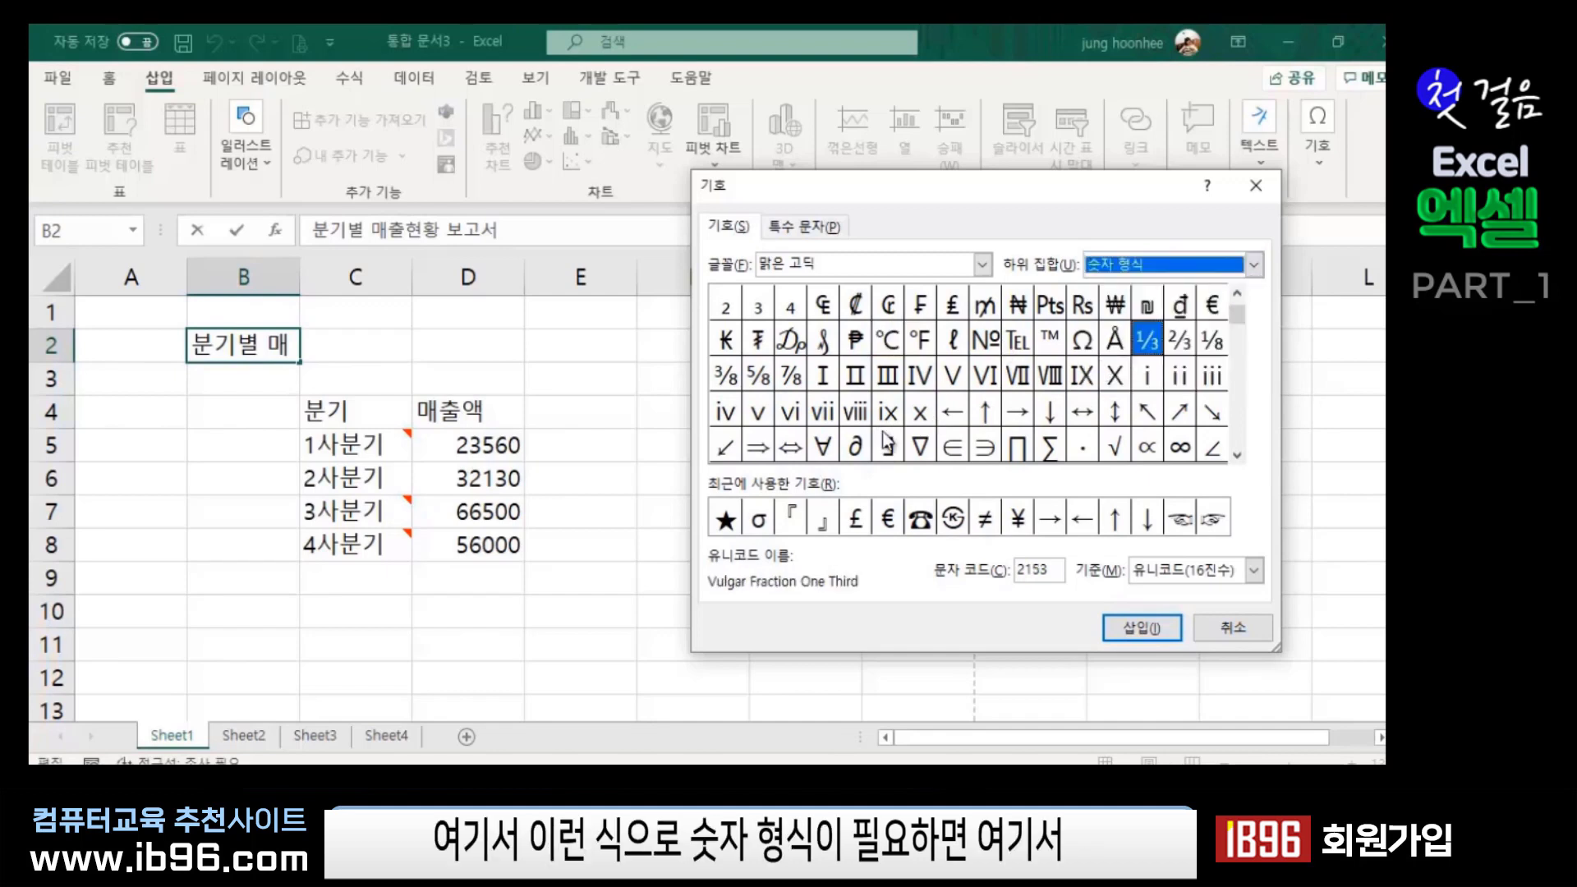
left_click(1254, 267)
scroll(1211, 381, "up", 2)
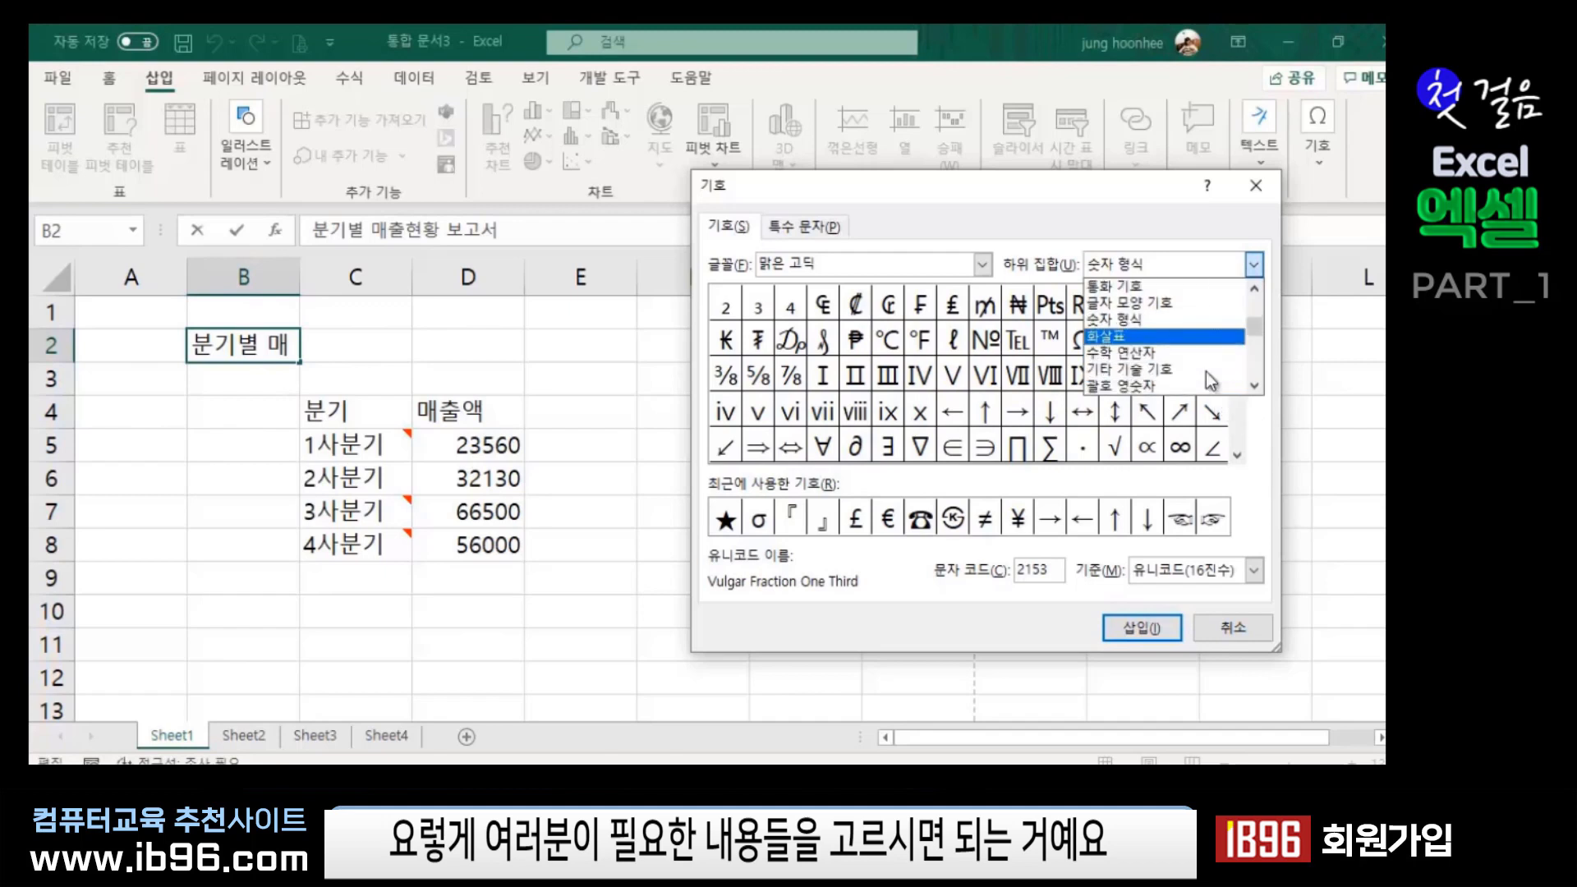
scroll(1206, 370, "down", 2)
scroll(1207, 370, "down", 1)
scroll(1201, 372, "down", 1)
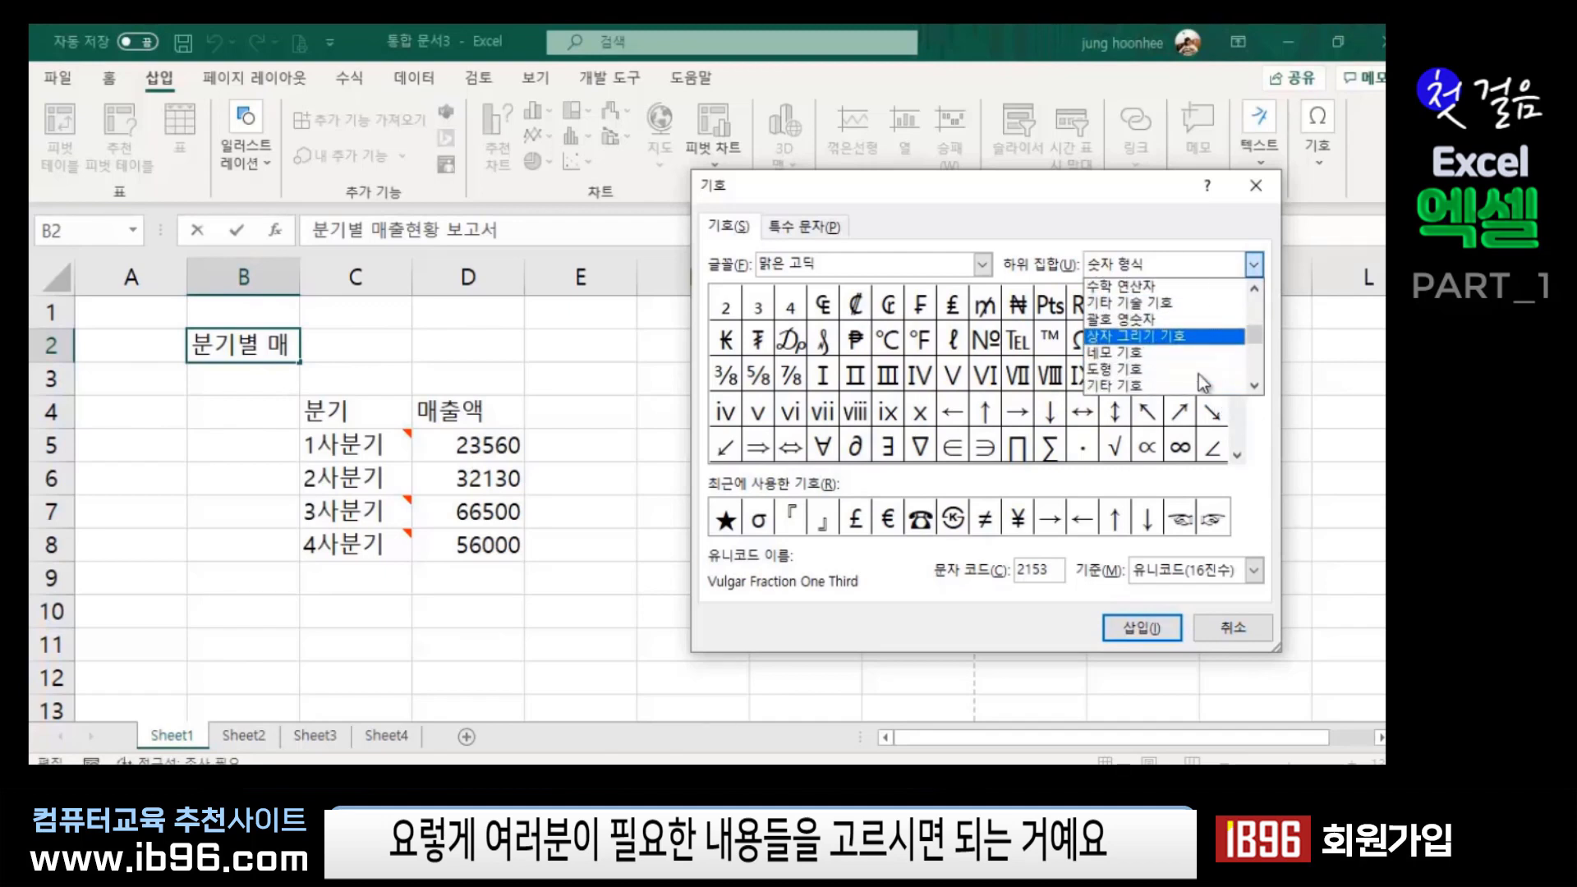
left_click(1119, 370)
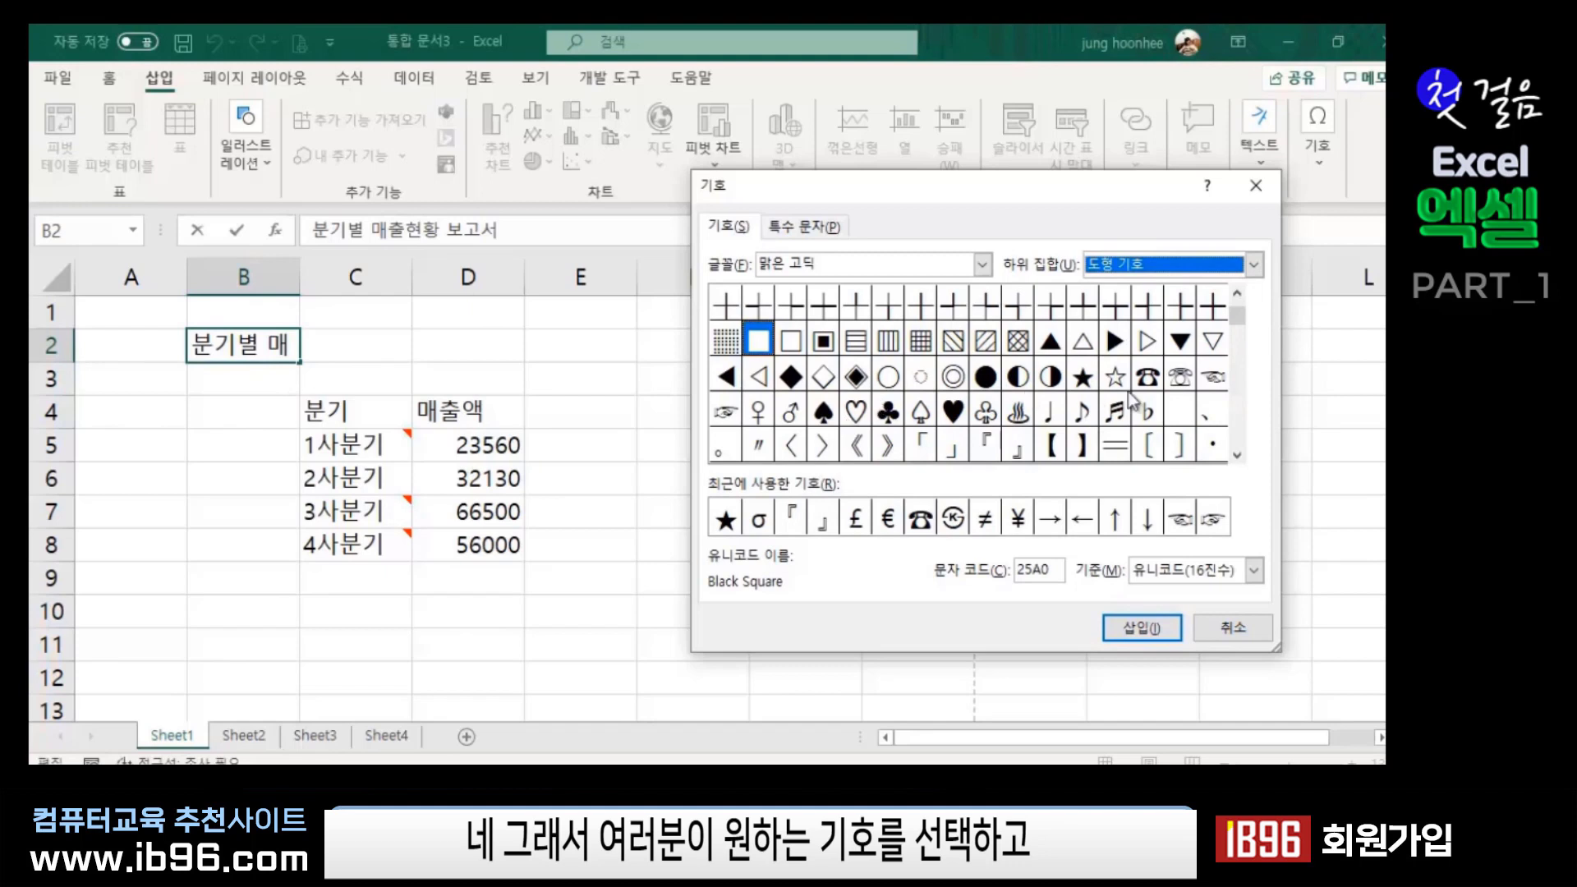
- Insert the ◈ White Diamond Containing Black symbol before the title and confirm the edit
left_click(859, 380)
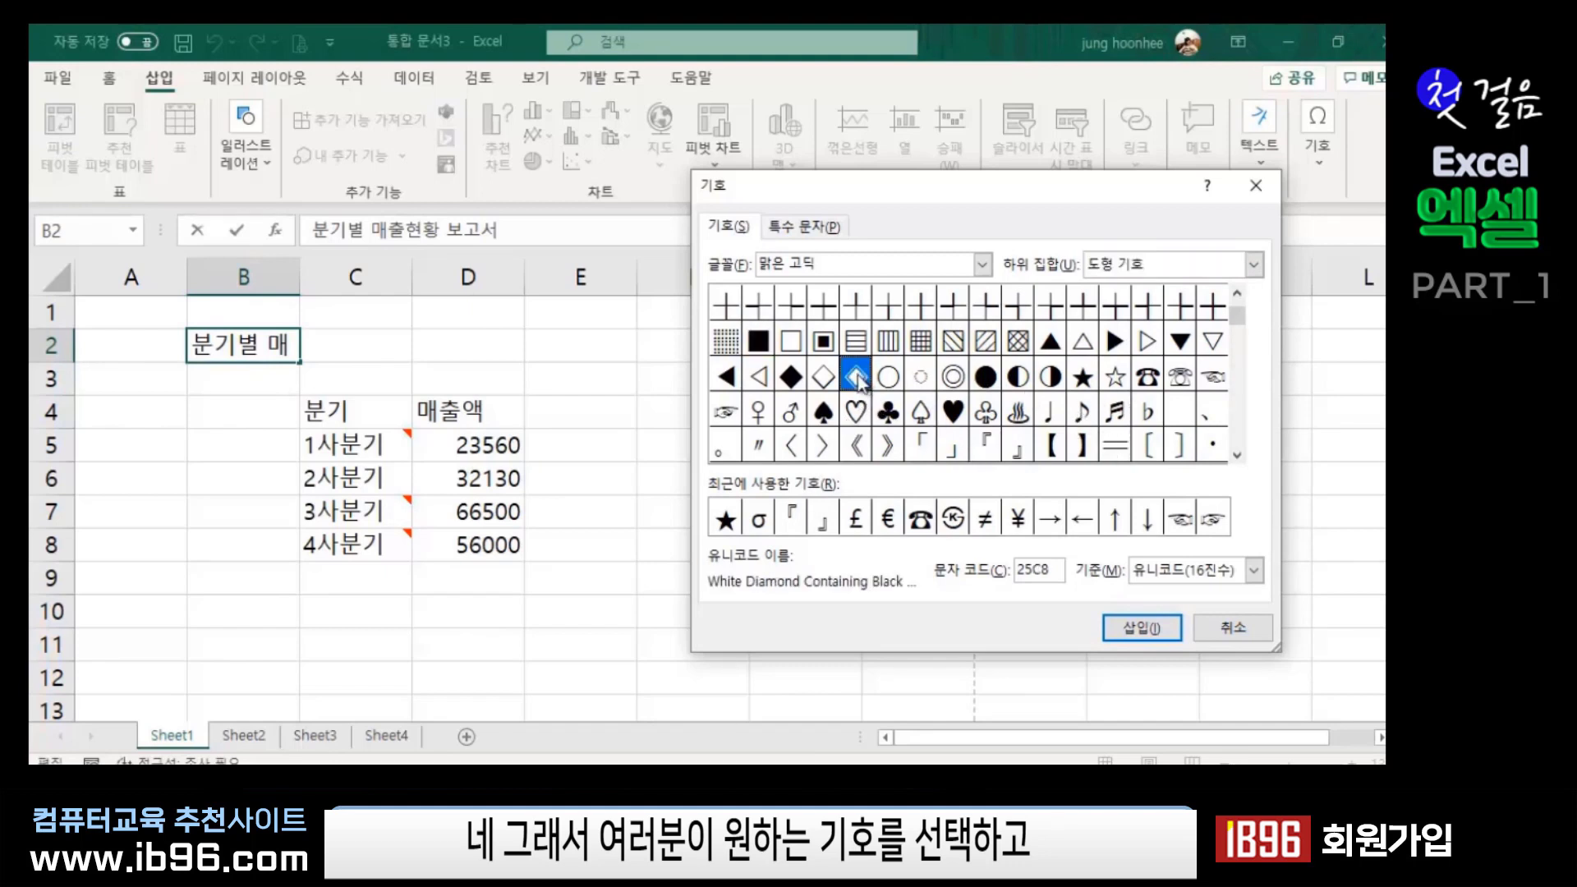
left_click(1146, 636)
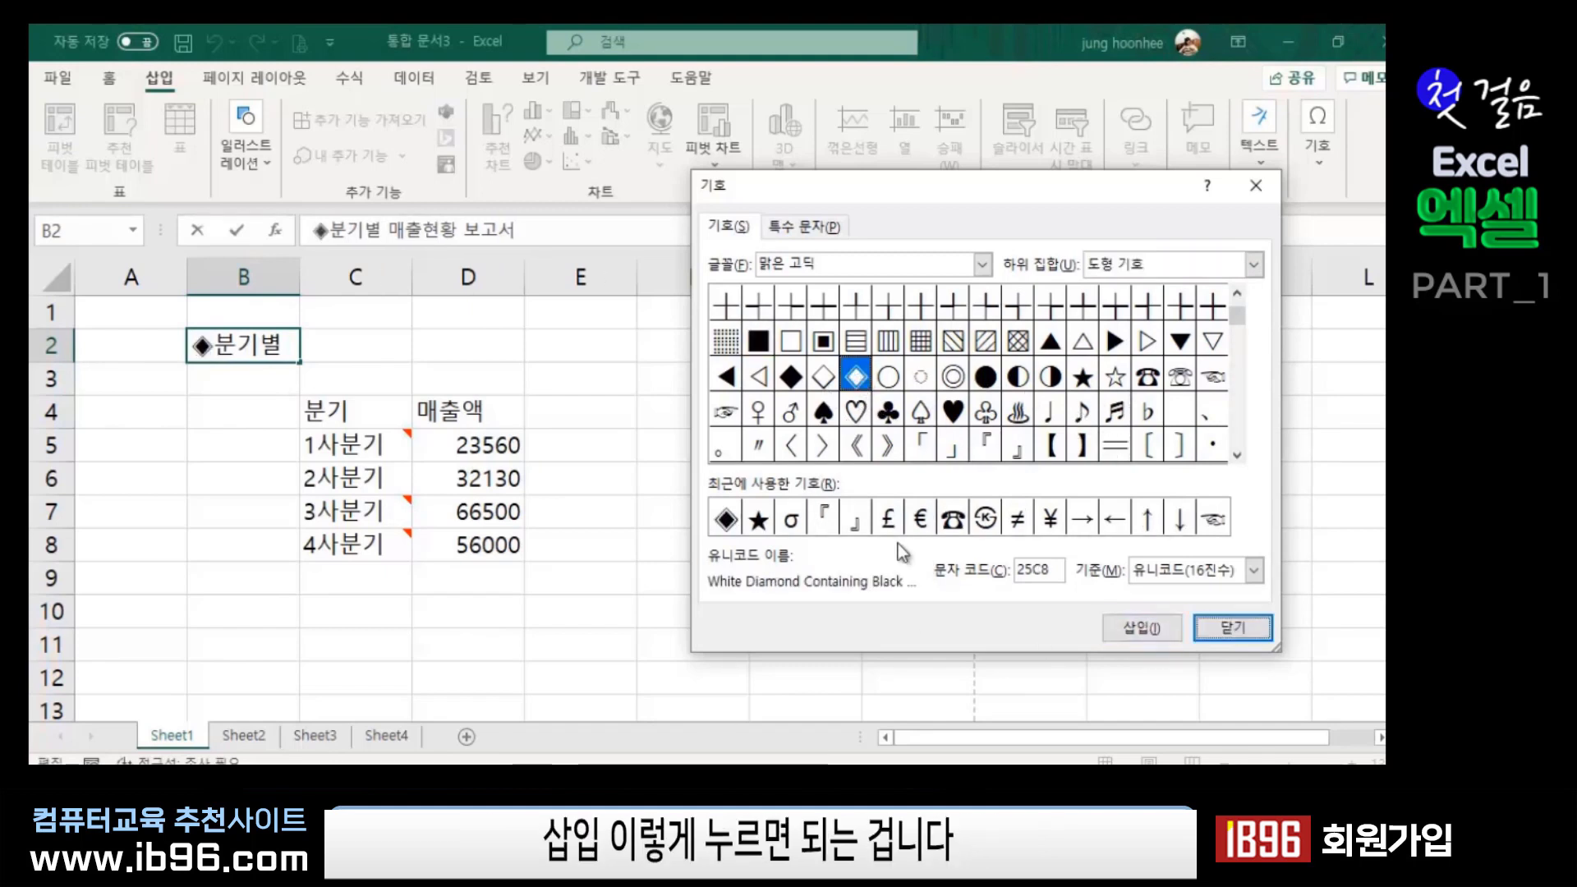
left_click(1243, 629)
key("Return")
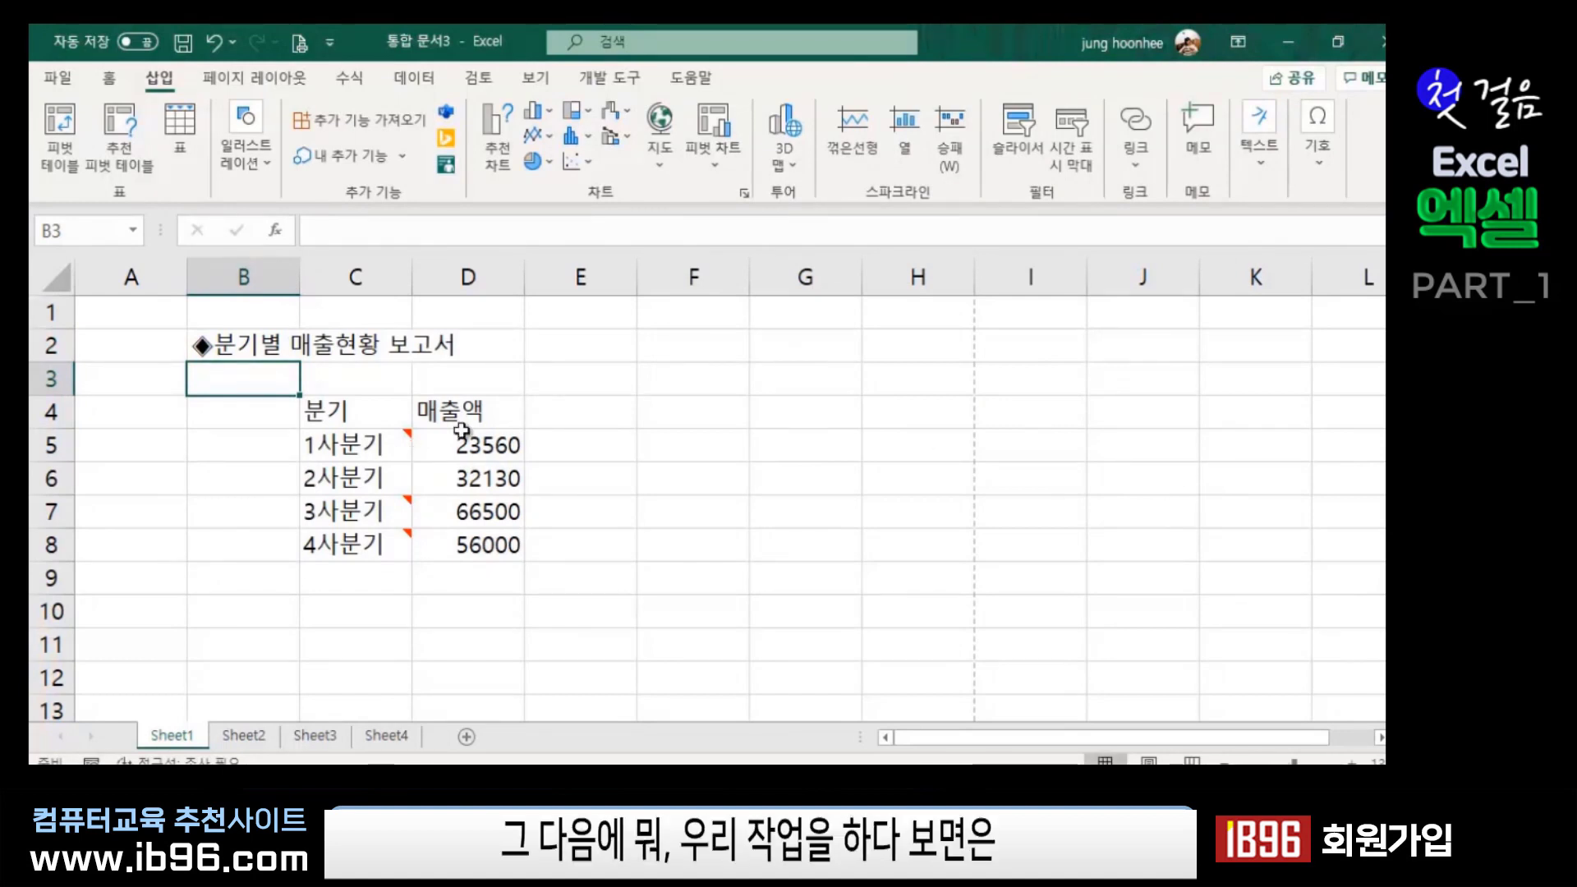
- Enter the header 면적(m2) in cell F4
left_click(567, 379)
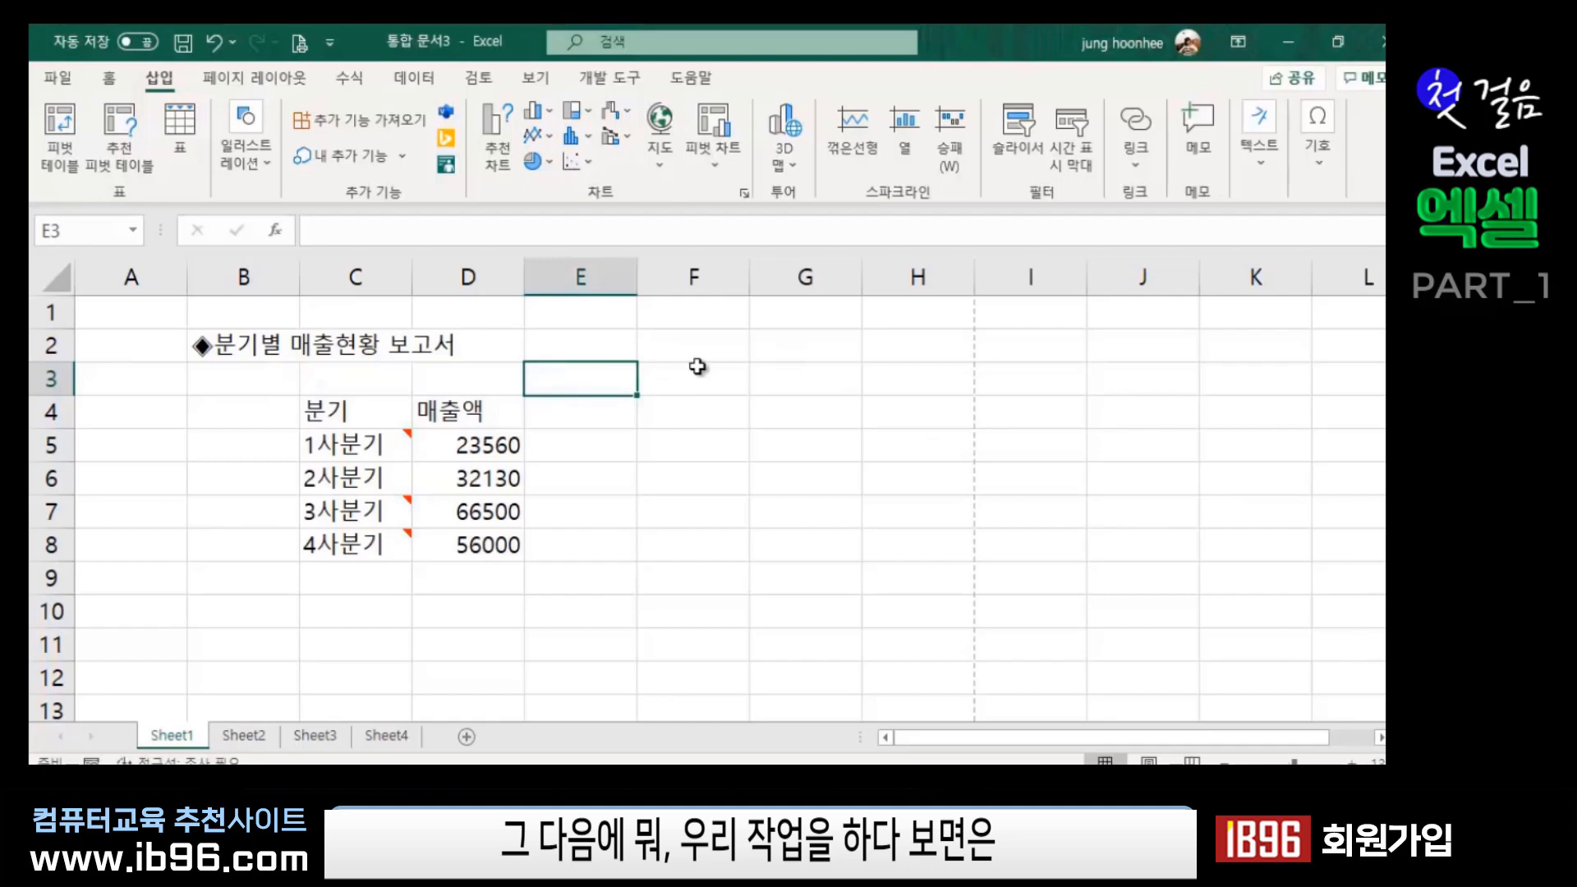
left_click(682, 407)
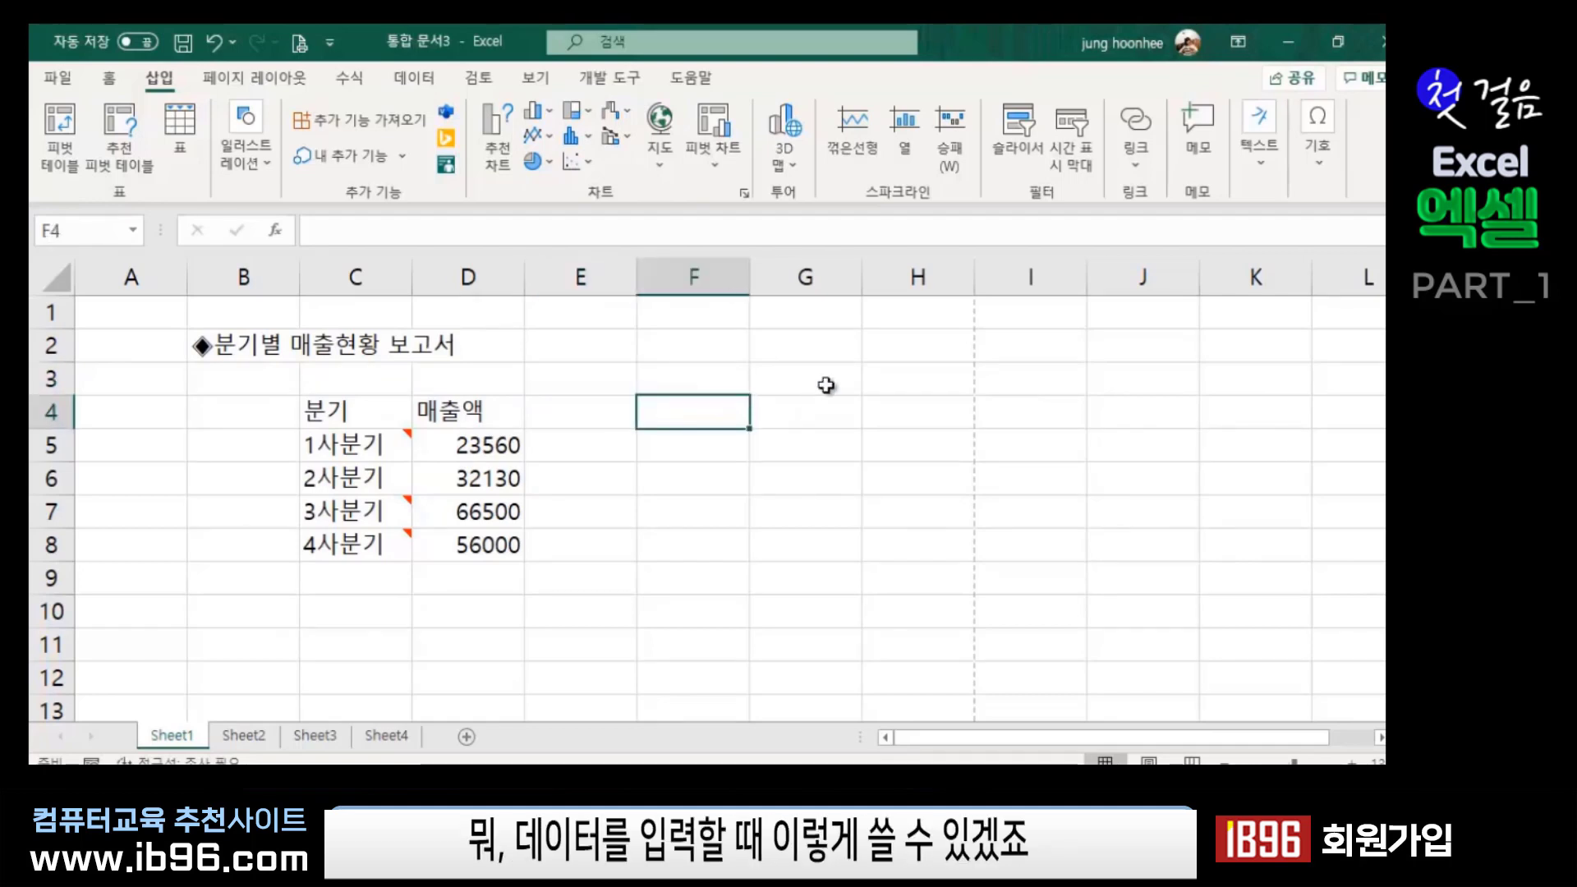
type("면적(")
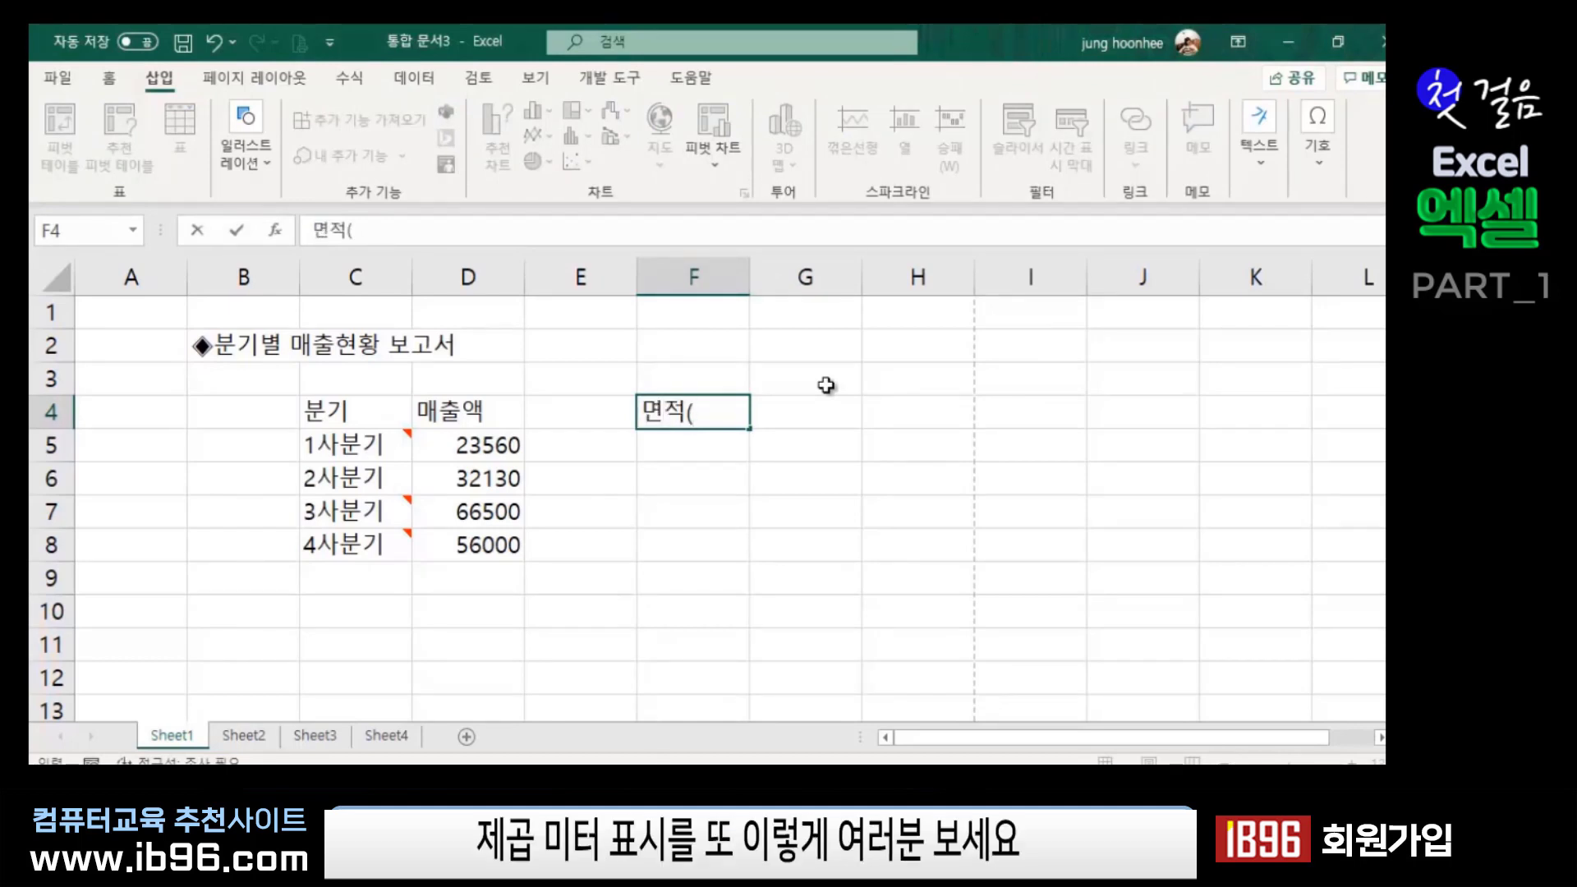
type("ㅡ")
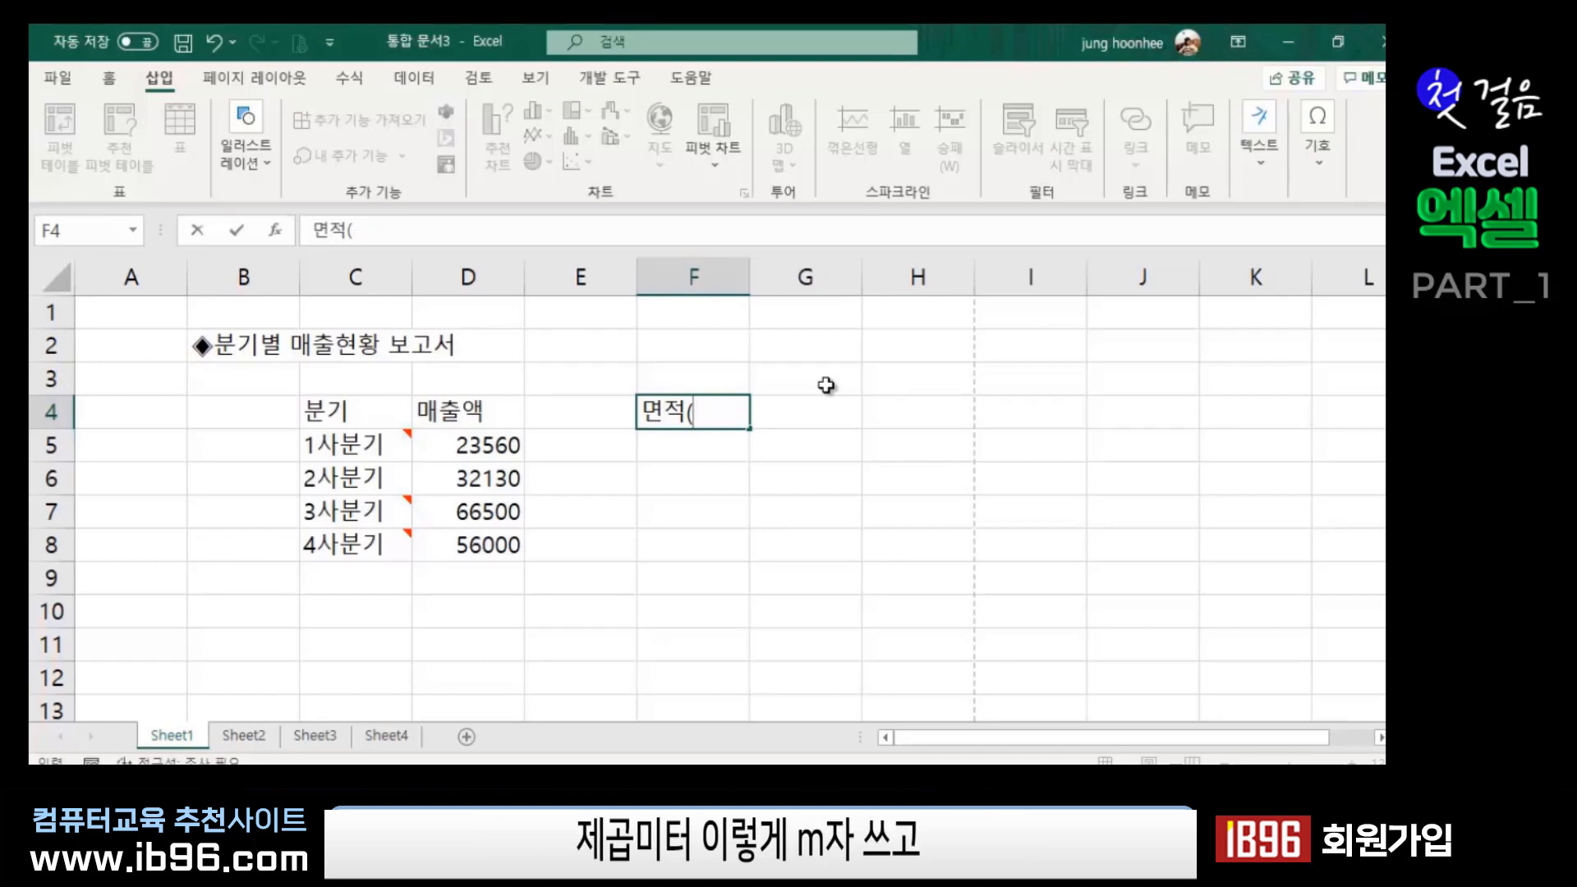
type("m")
type("2)")
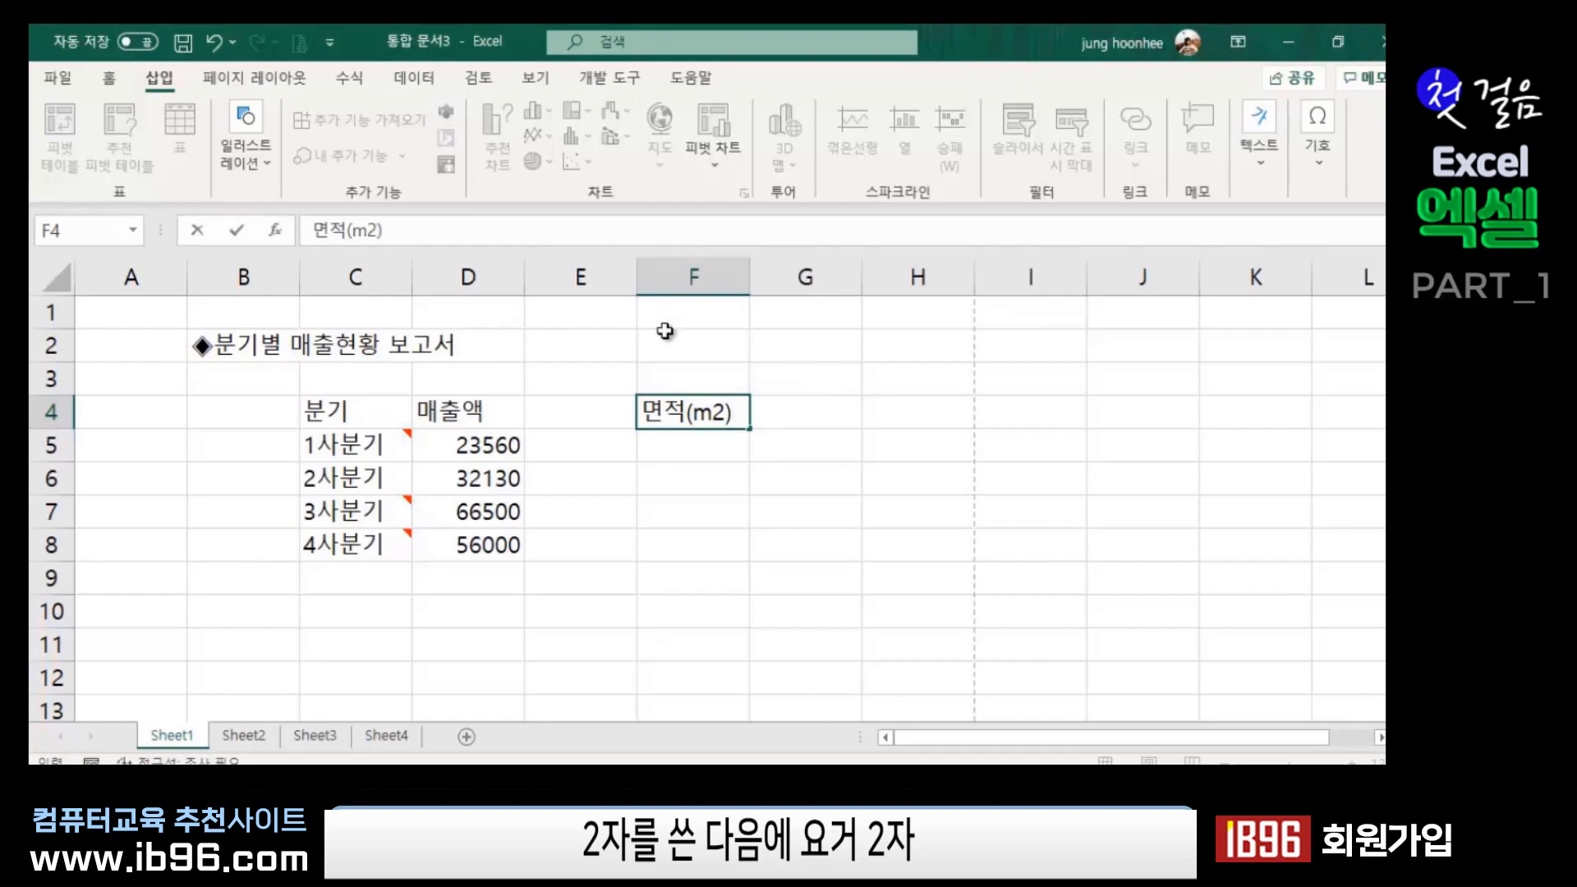
- Make the 2 in the F4 header 면적(m2) superscript through the Font dialog
left_click_drag(723, 413, 711, 413)
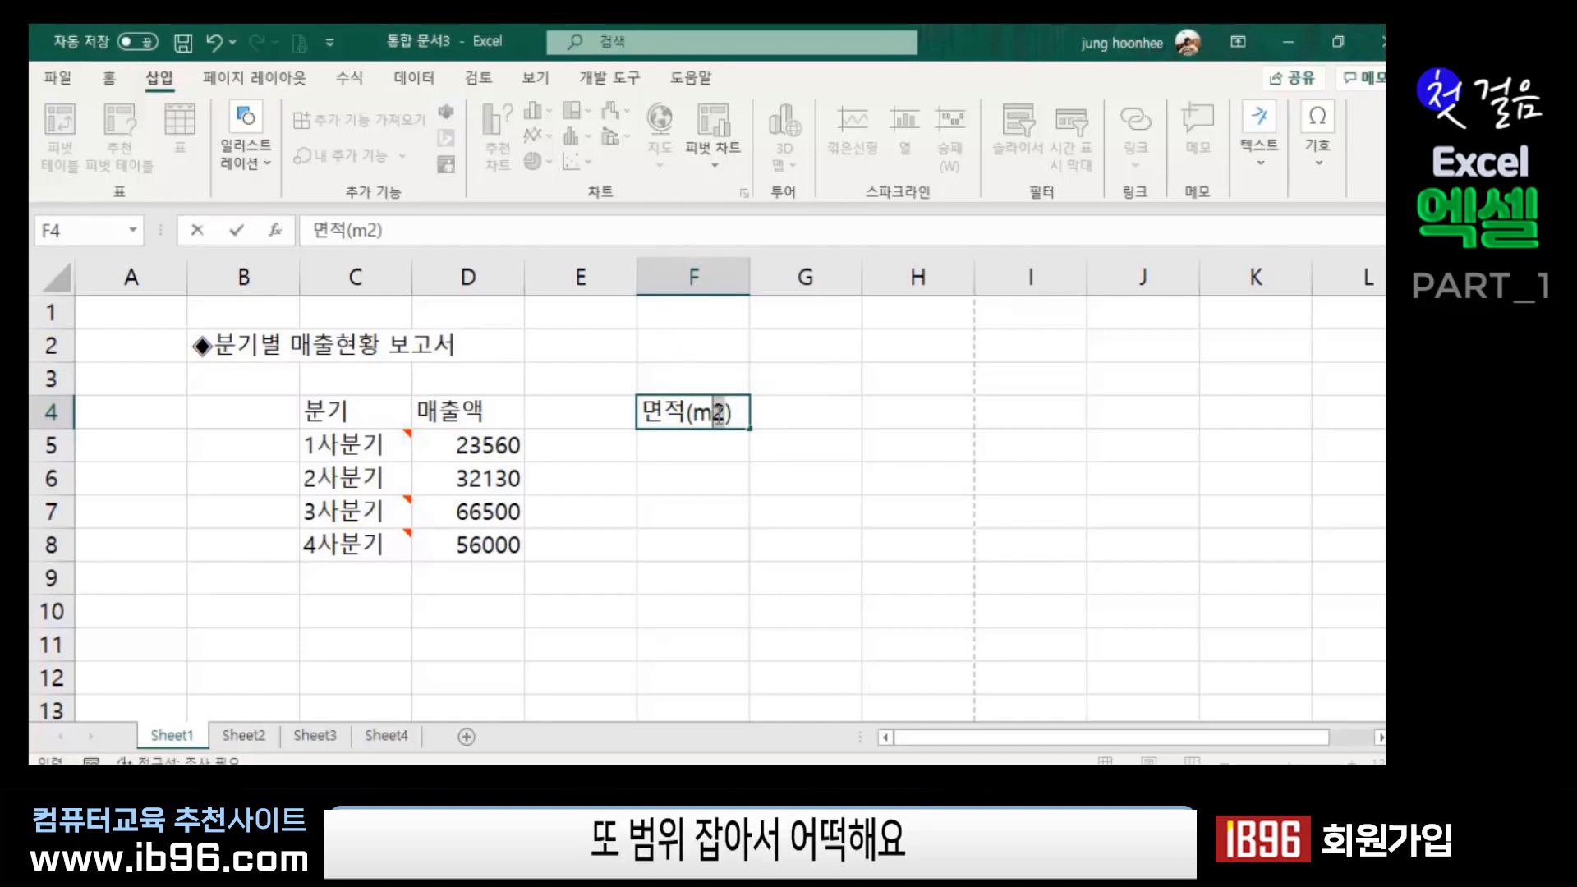
left_click(109, 78)
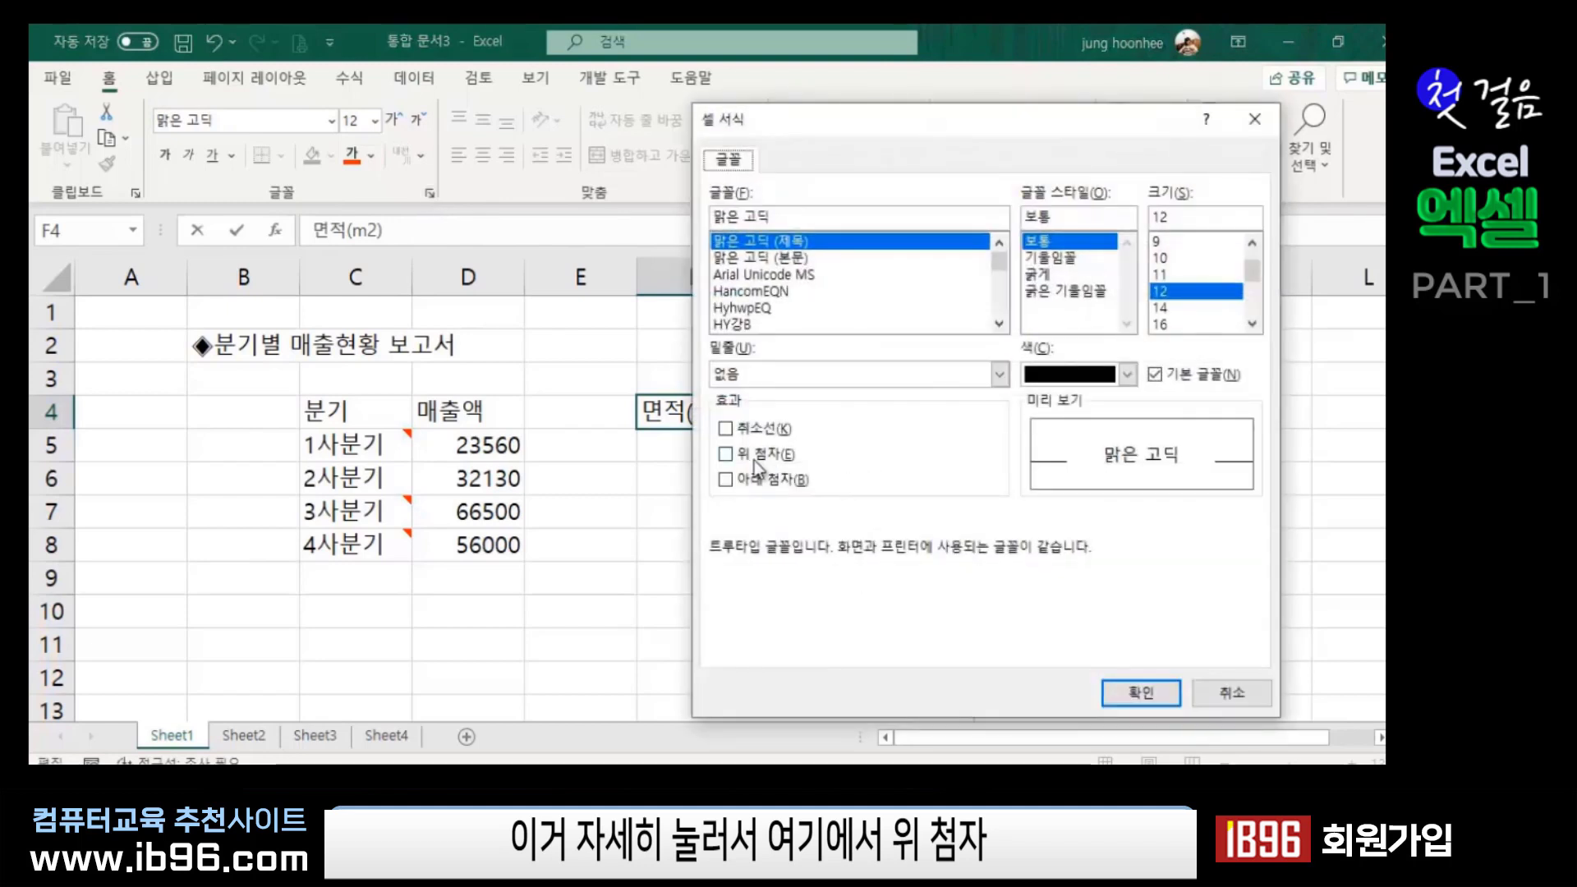
left_click(727, 455)
left_click(1142, 693)
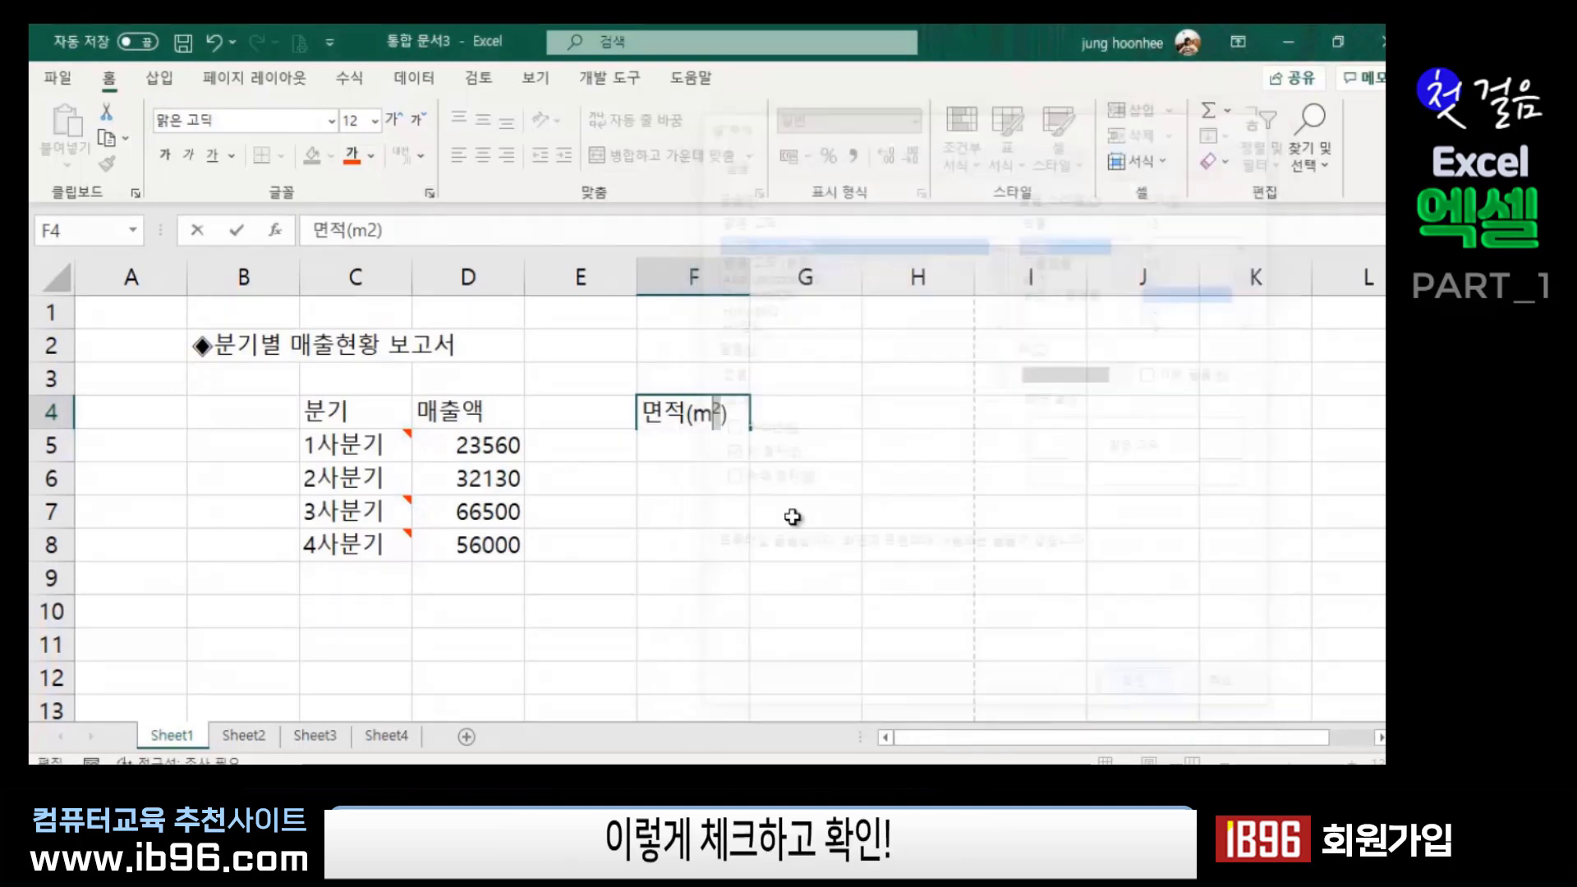
left_click(821, 516)
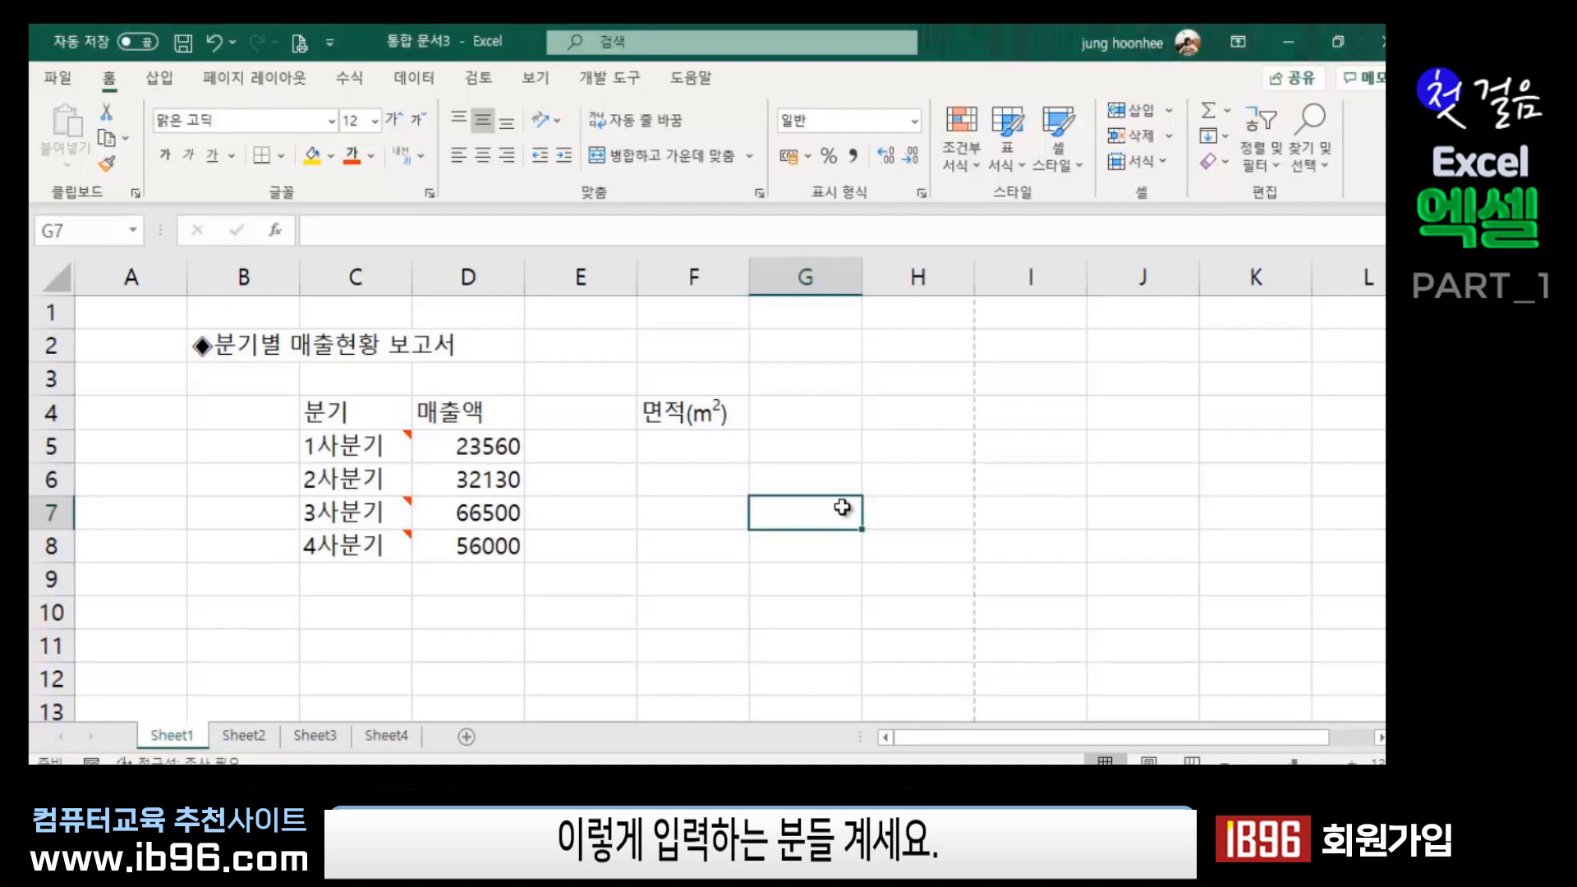
- Delete m2 from the F4 header and show the CJK Compatibility symbol subset
double_click(717, 412)
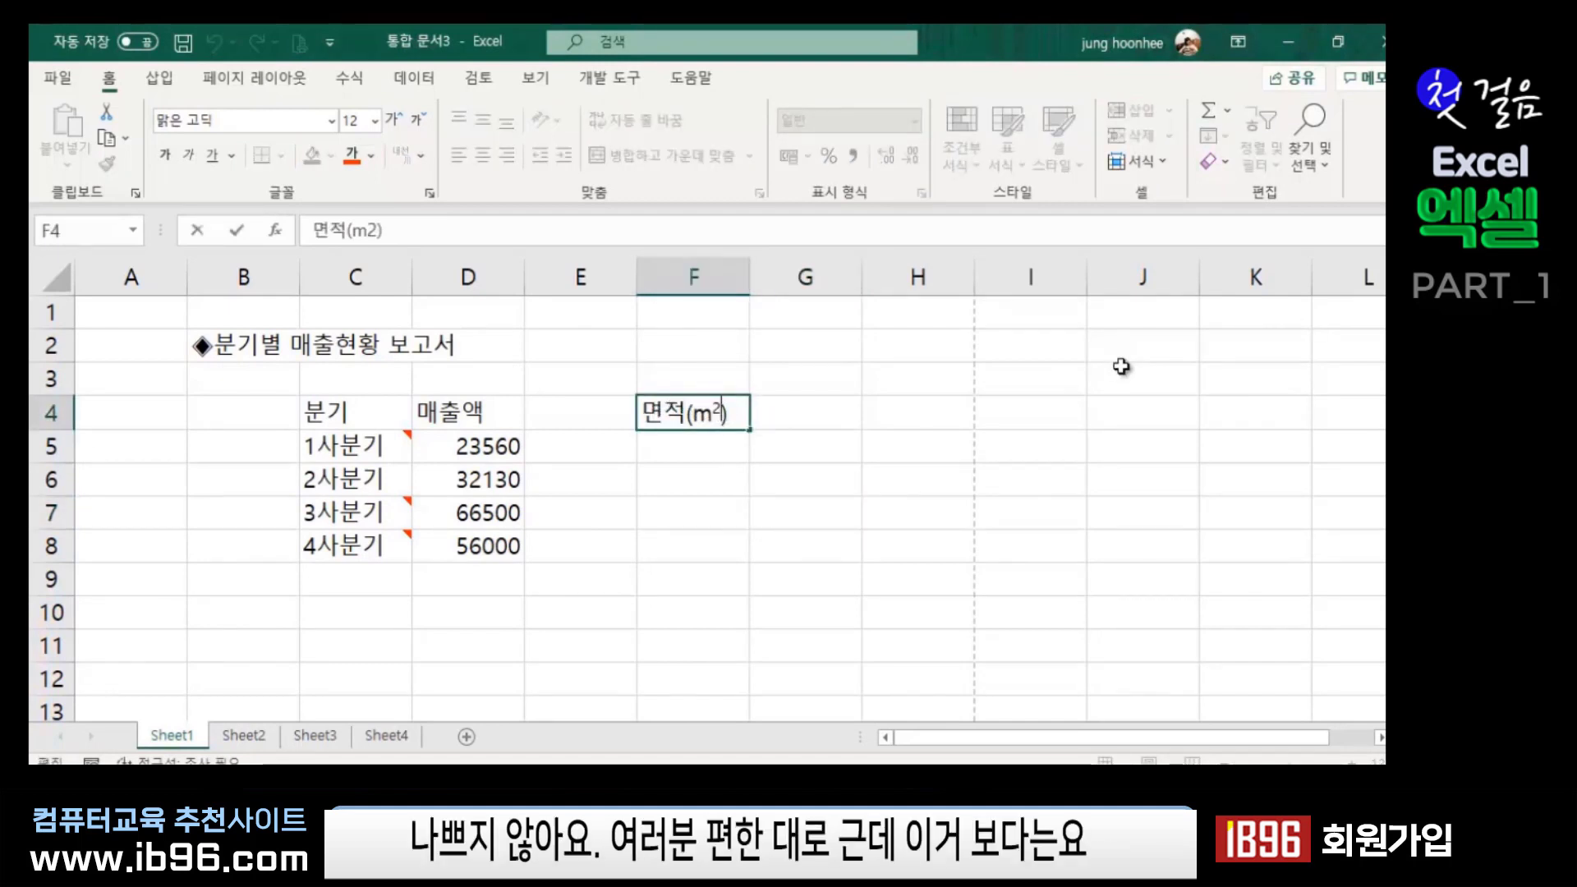
key("BackSpace")
key("BackSpace")
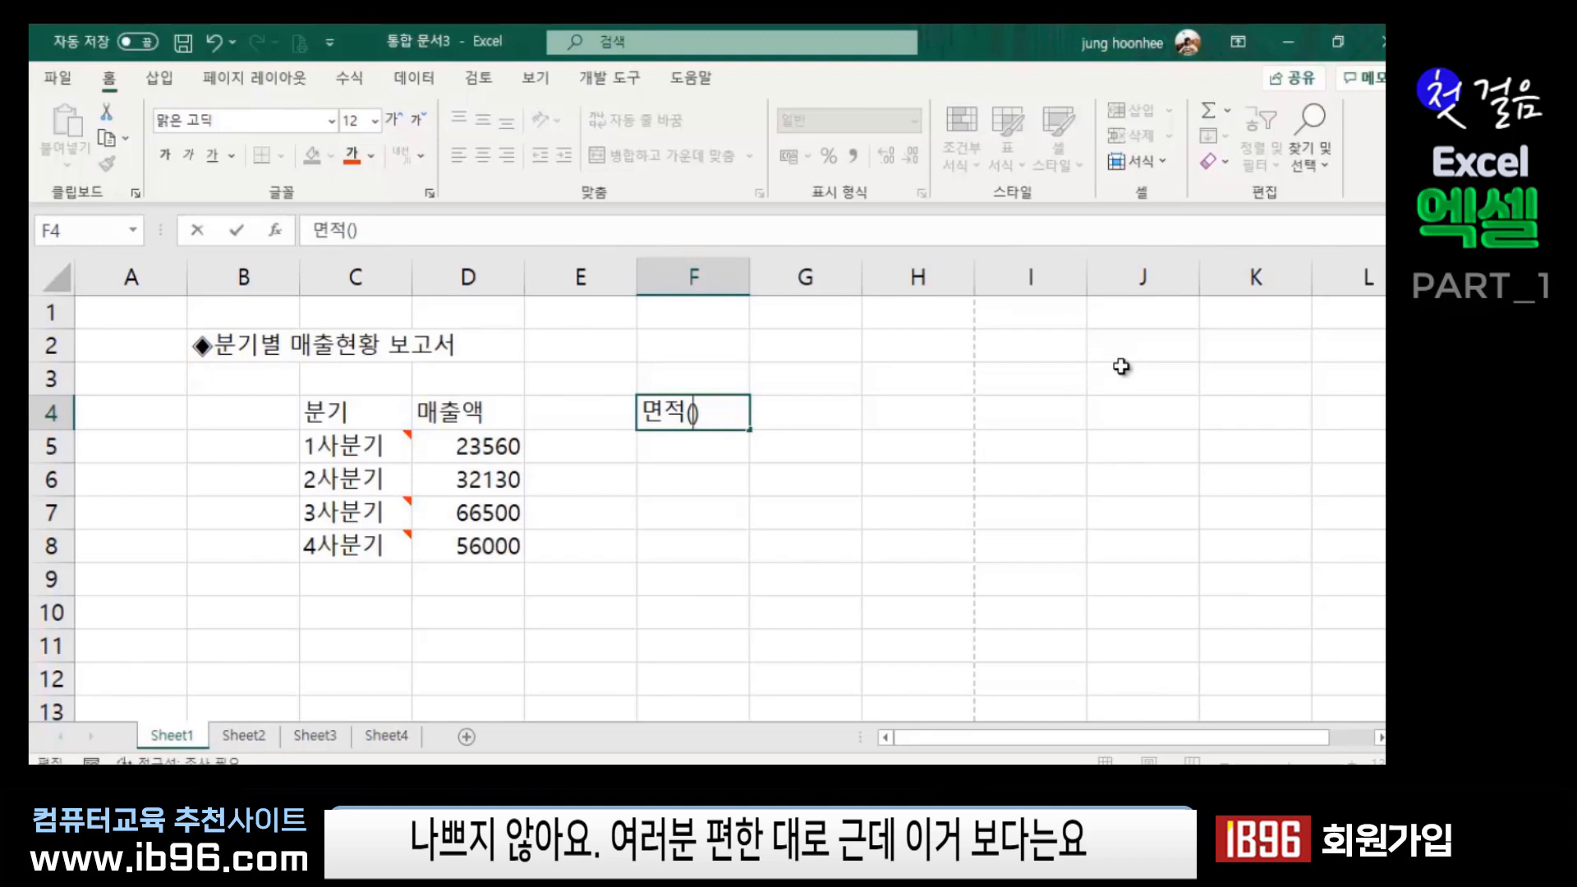
left_click(144, 81)
left_click(1319, 156)
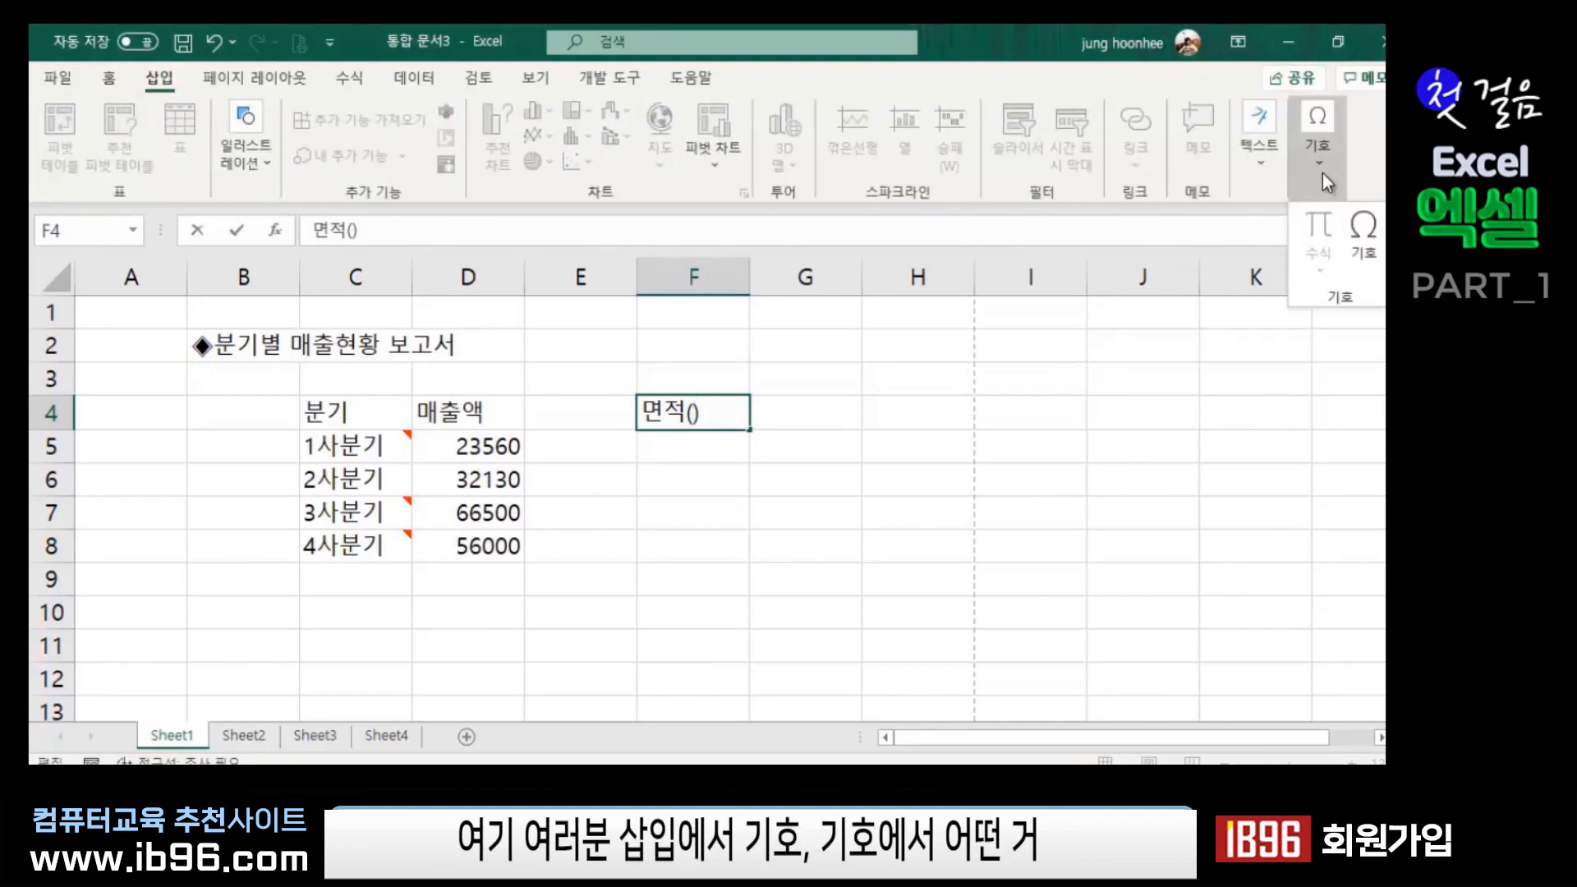
left_click(1365, 235)
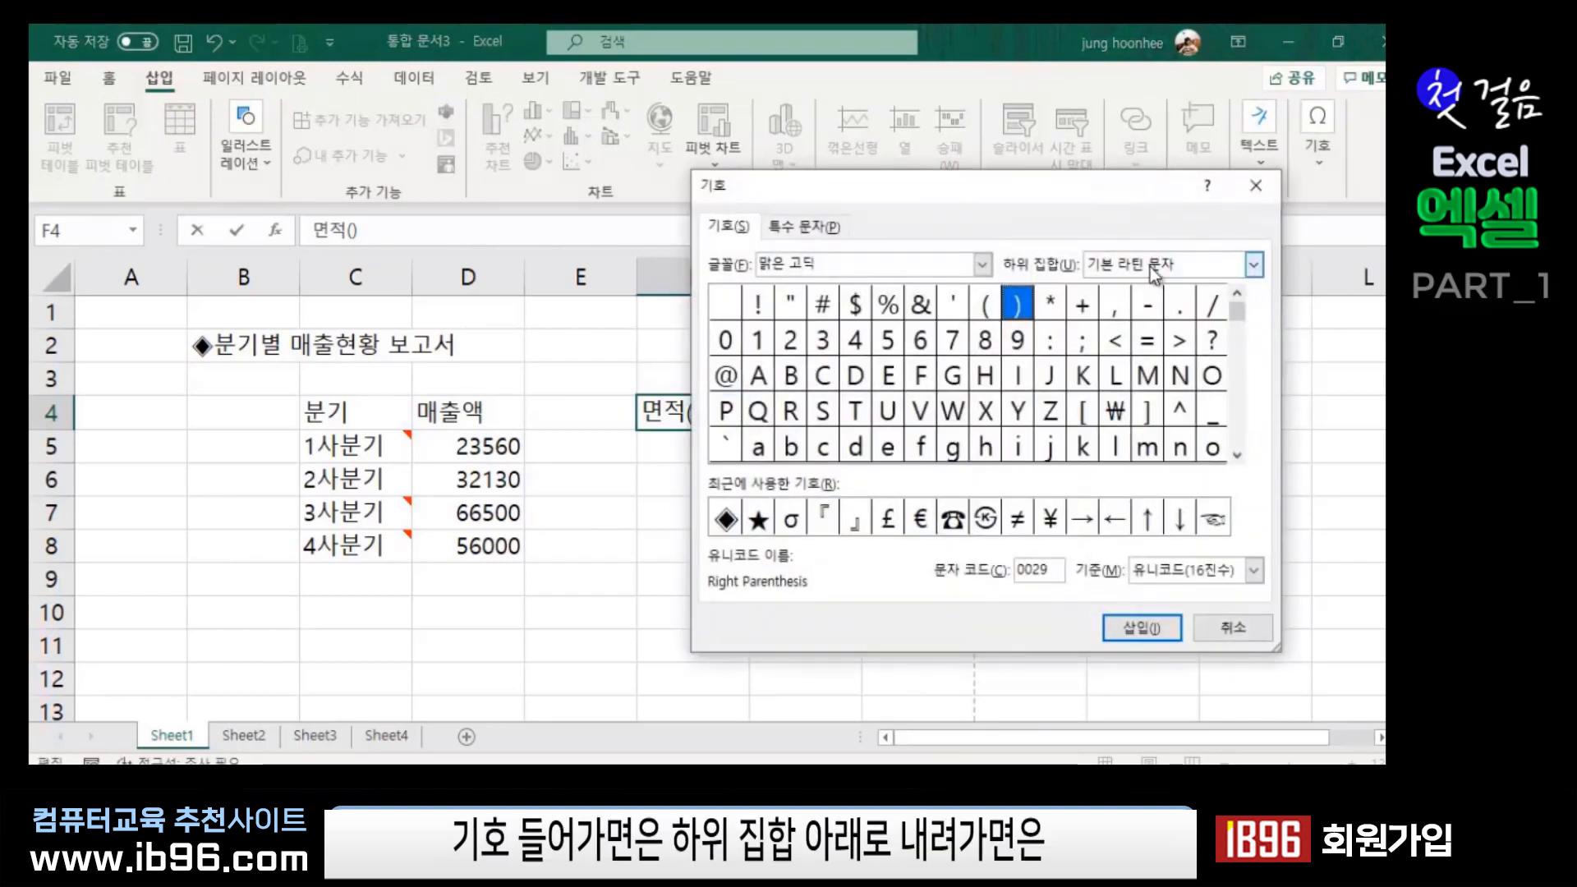
left_click(1254, 266)
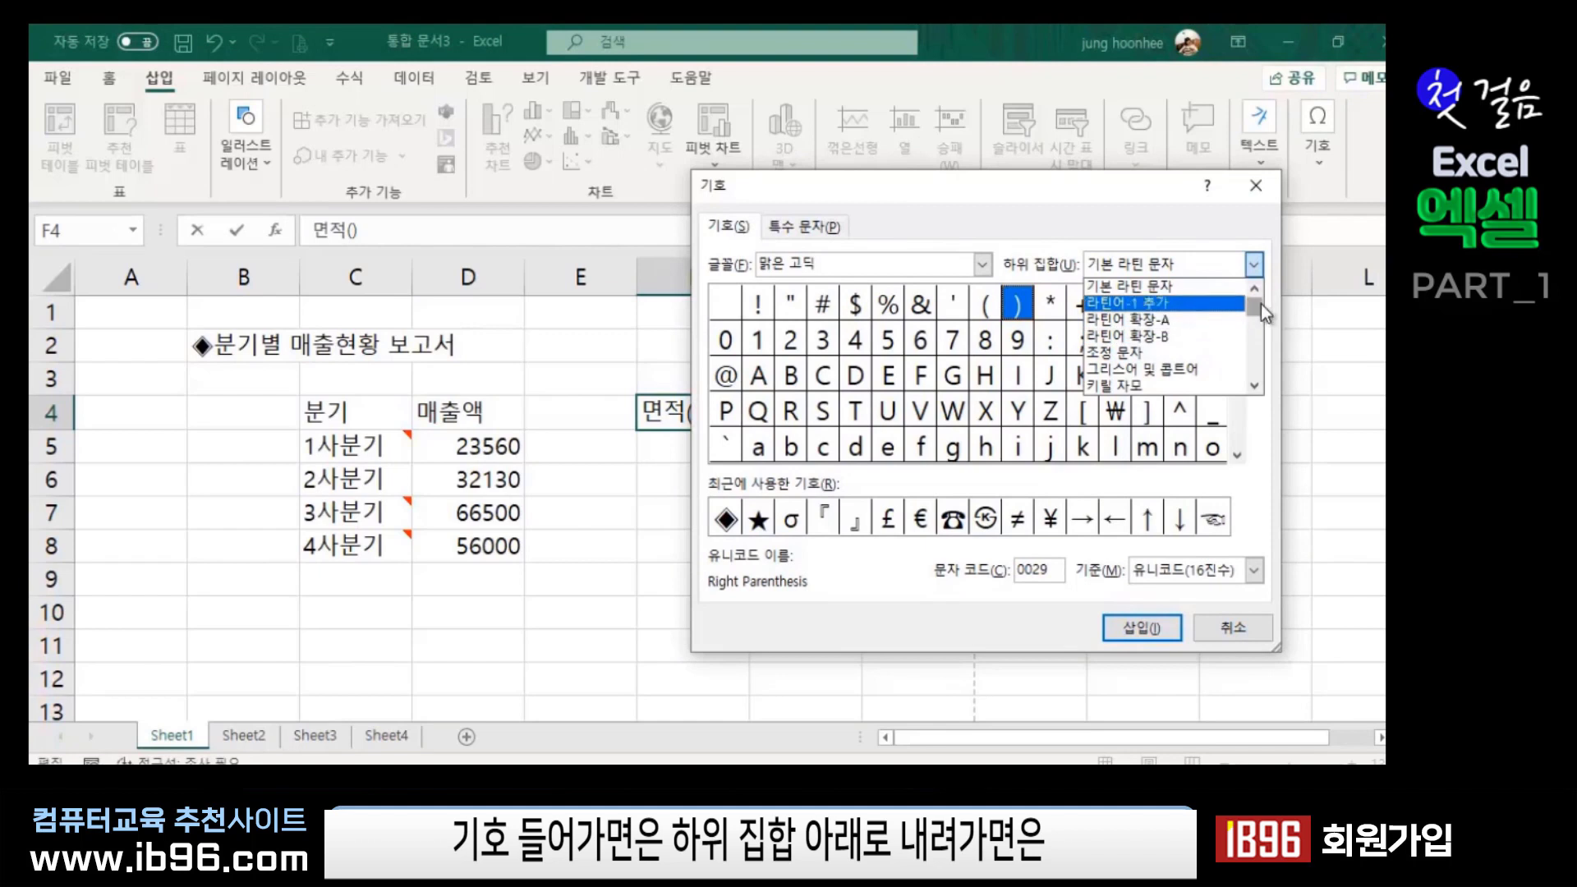
left_click_drag(1260, 304, 1261, 345)
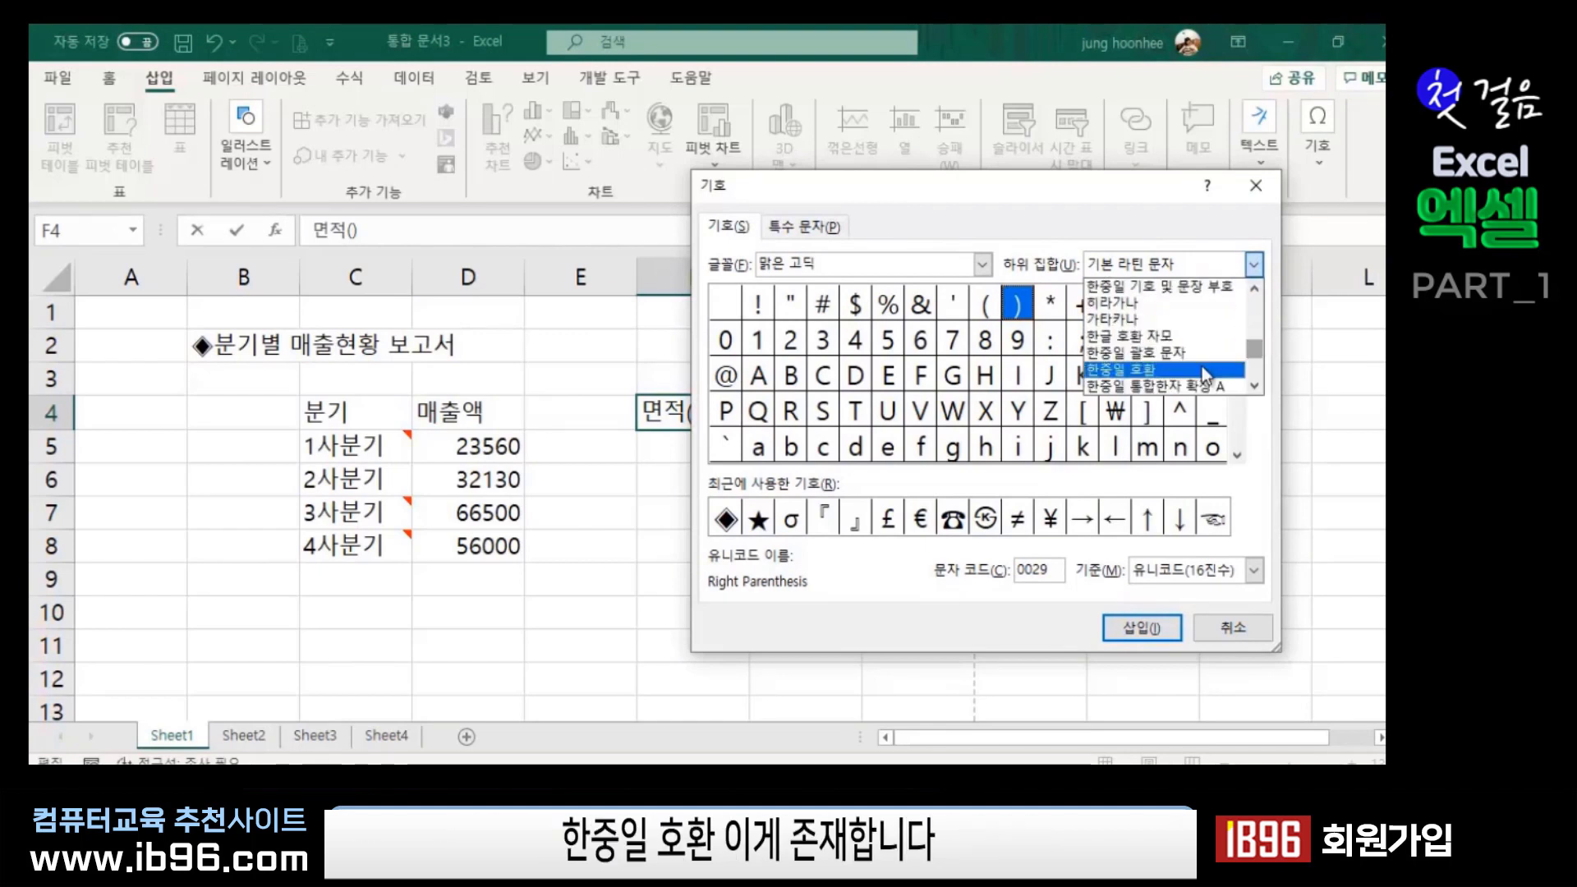
left_click(1123, 370)
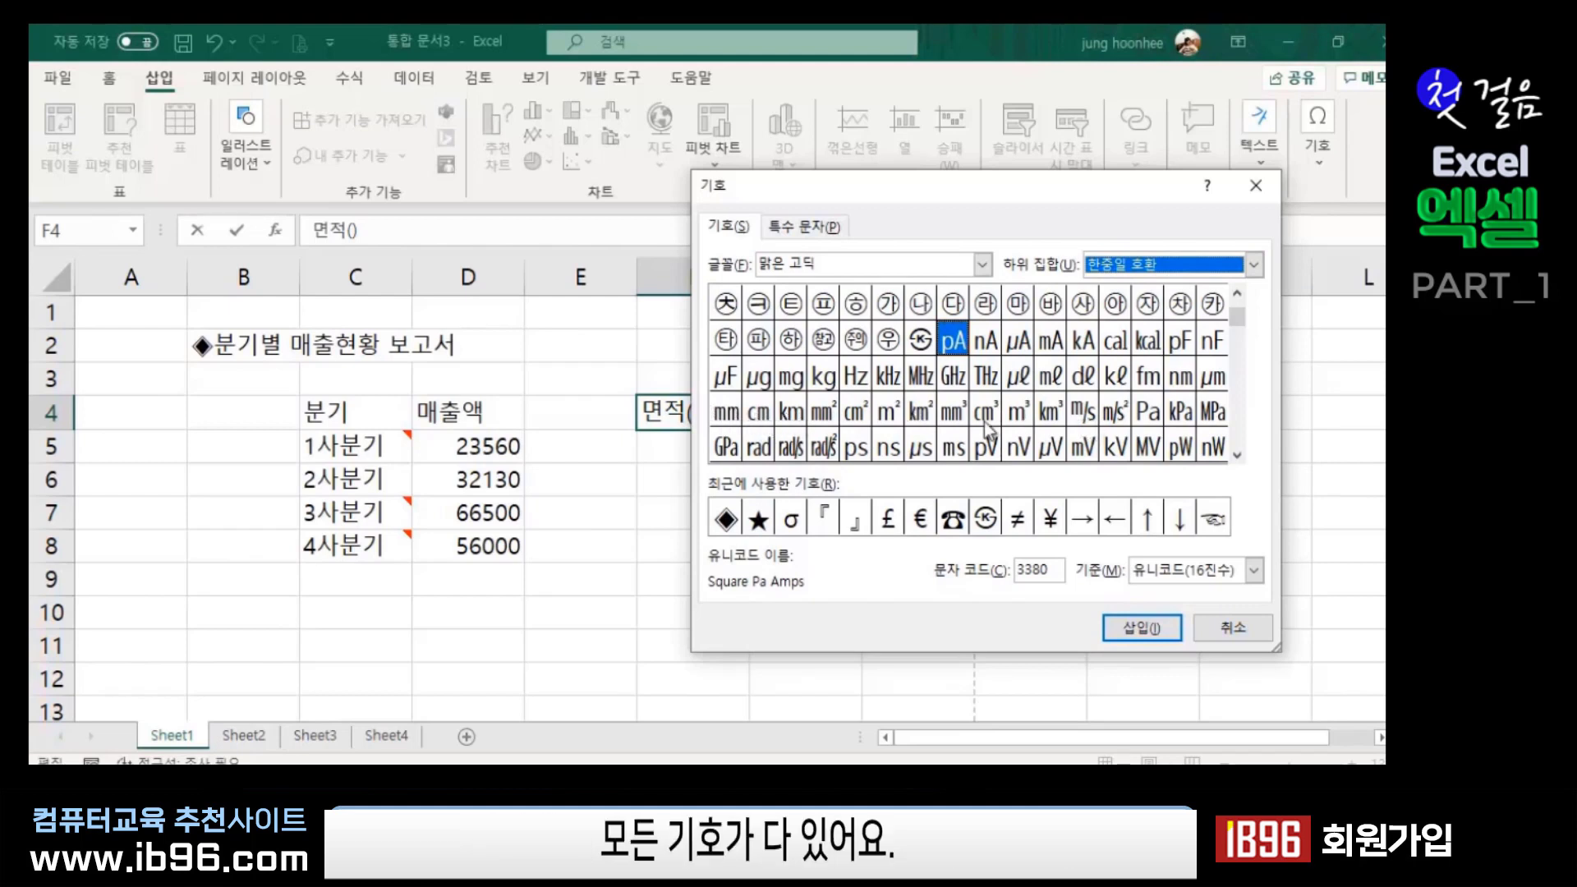
- Insert the ㎡ (33A1) symbol so F4 reads 면적(㎡)
left_click(885, 411)
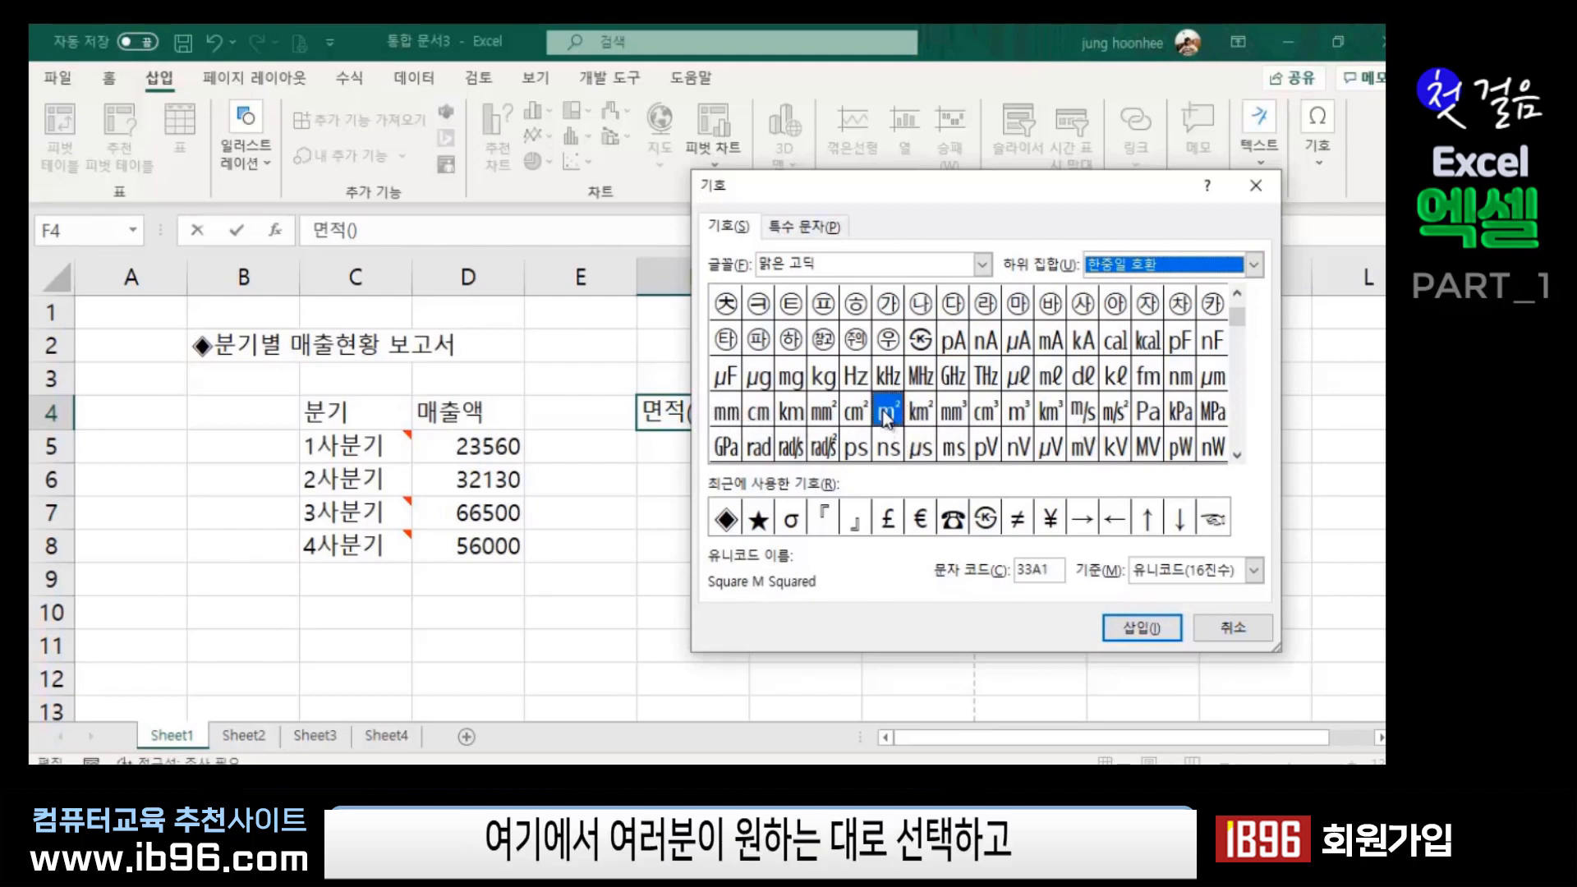
left_click(1149, 629)
left_click(1230, 628)
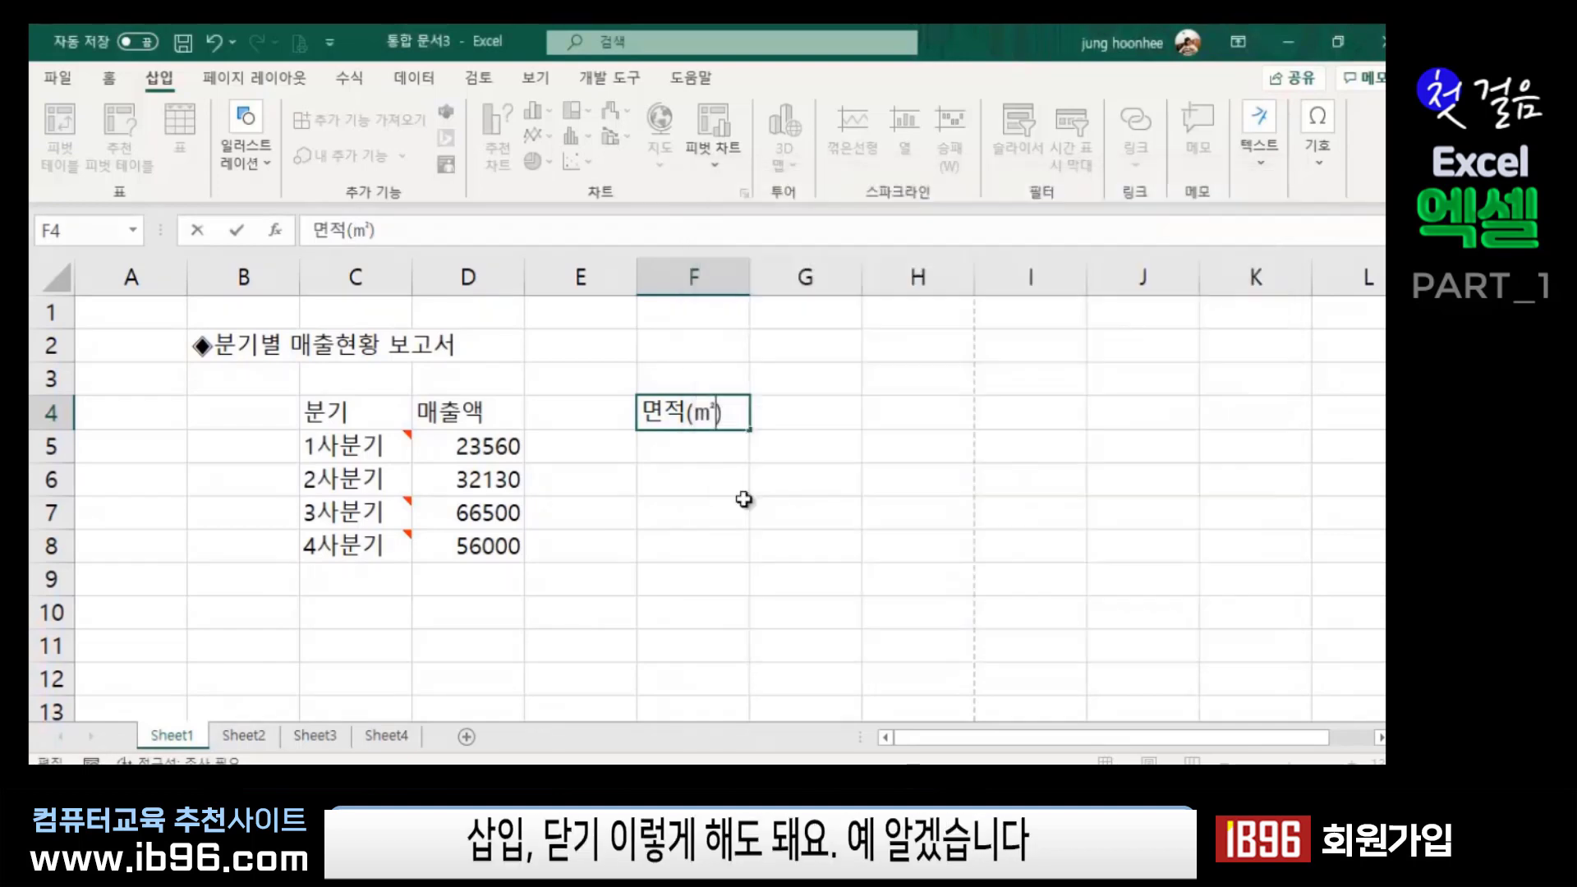
left_click(804, 608)
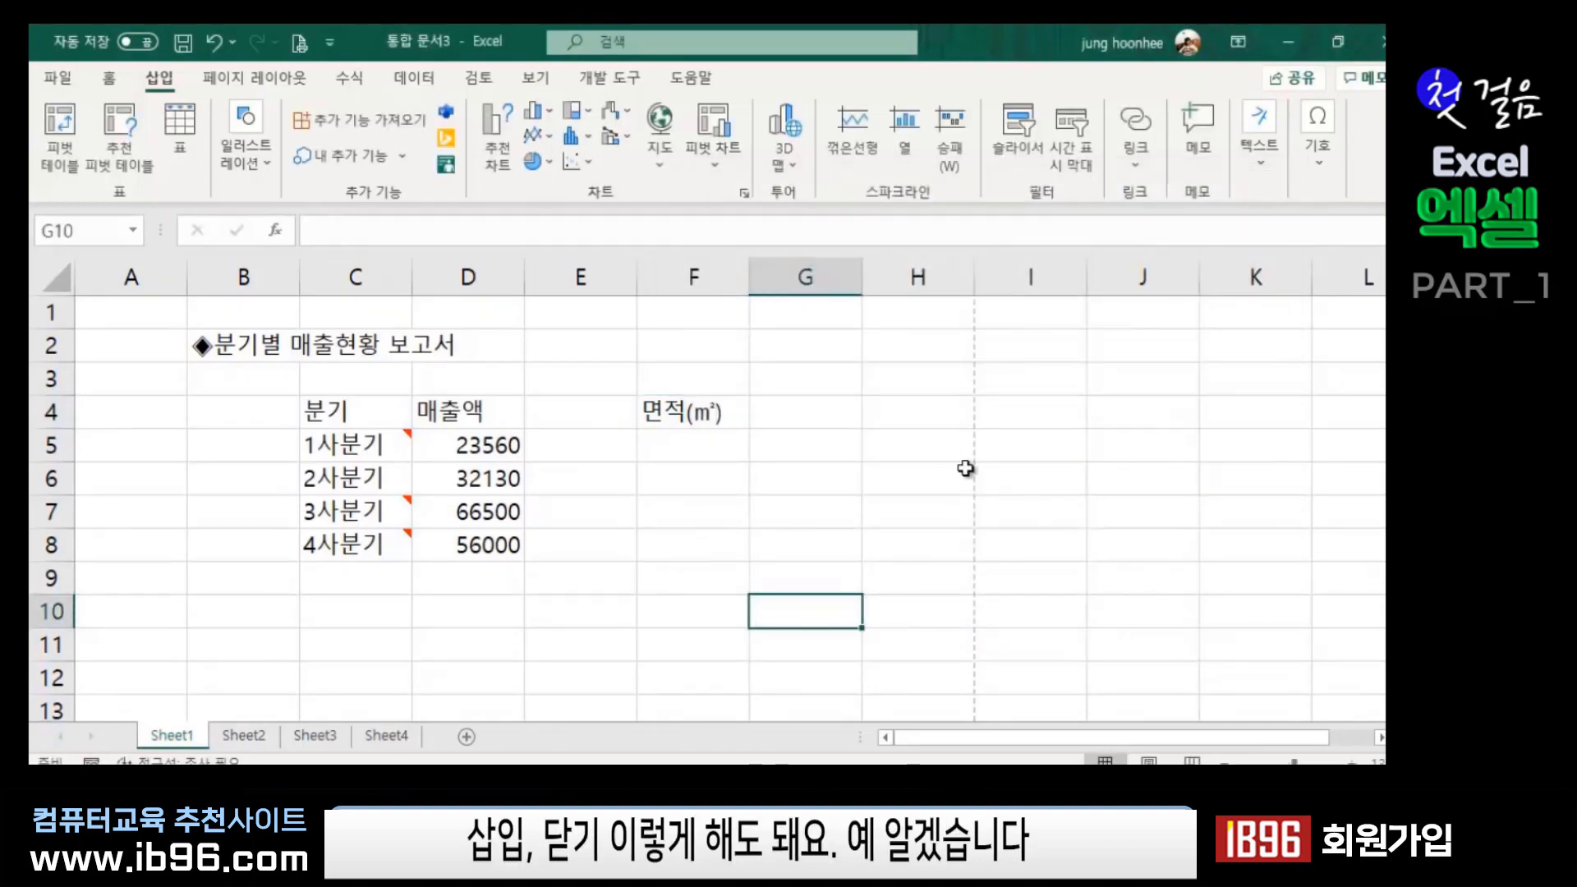
left_click(719, 488)
left_click(672, 425)
left_click(713, 449)
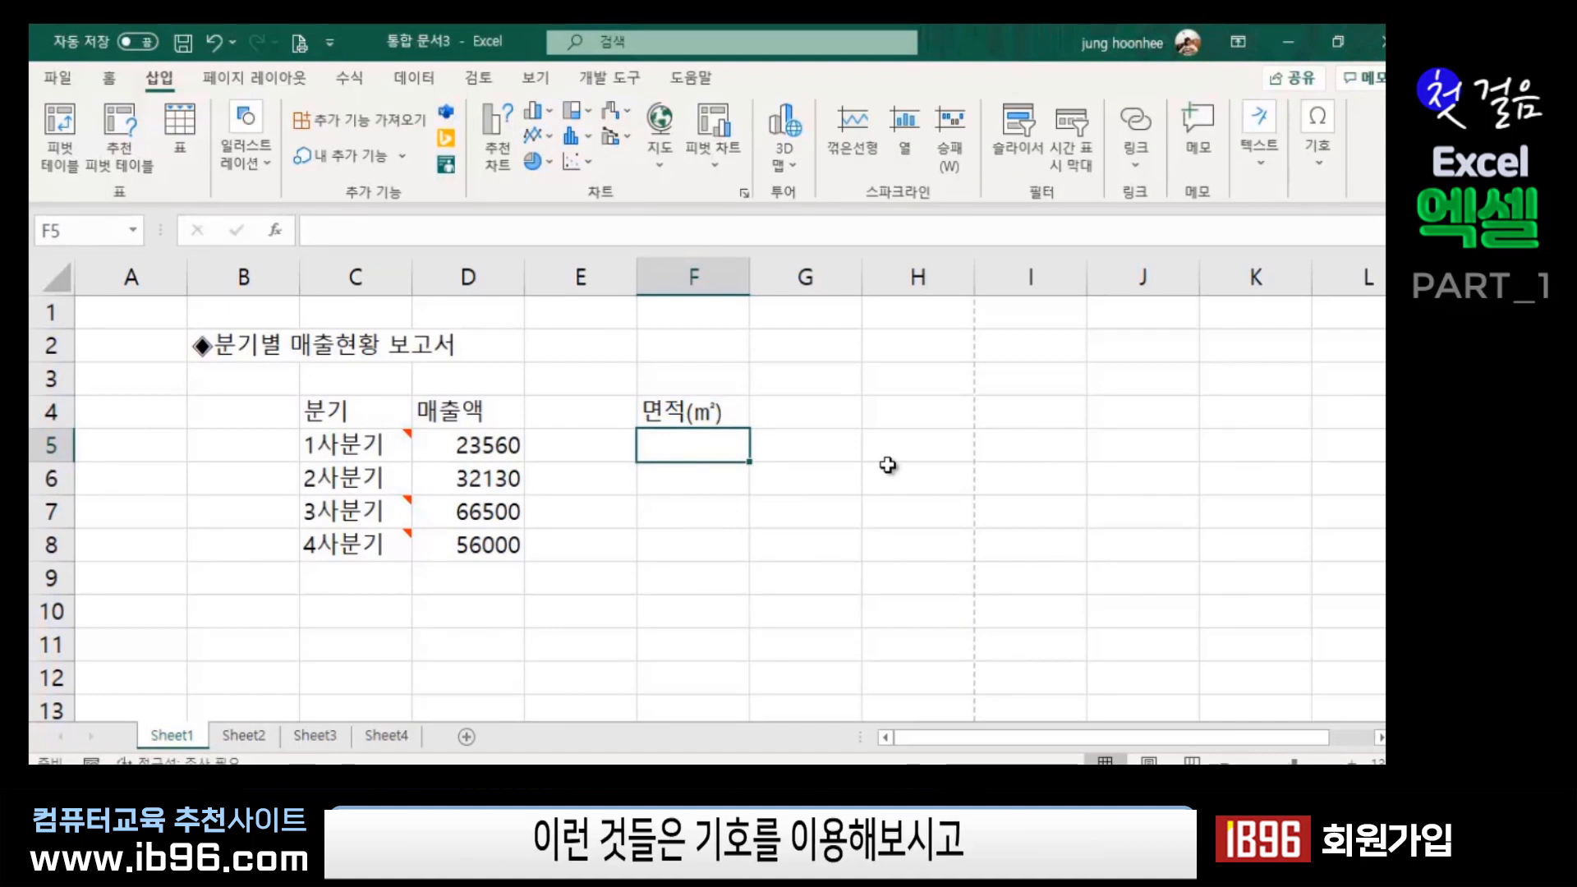
left_click(727, 511)
left_click(835, 421)
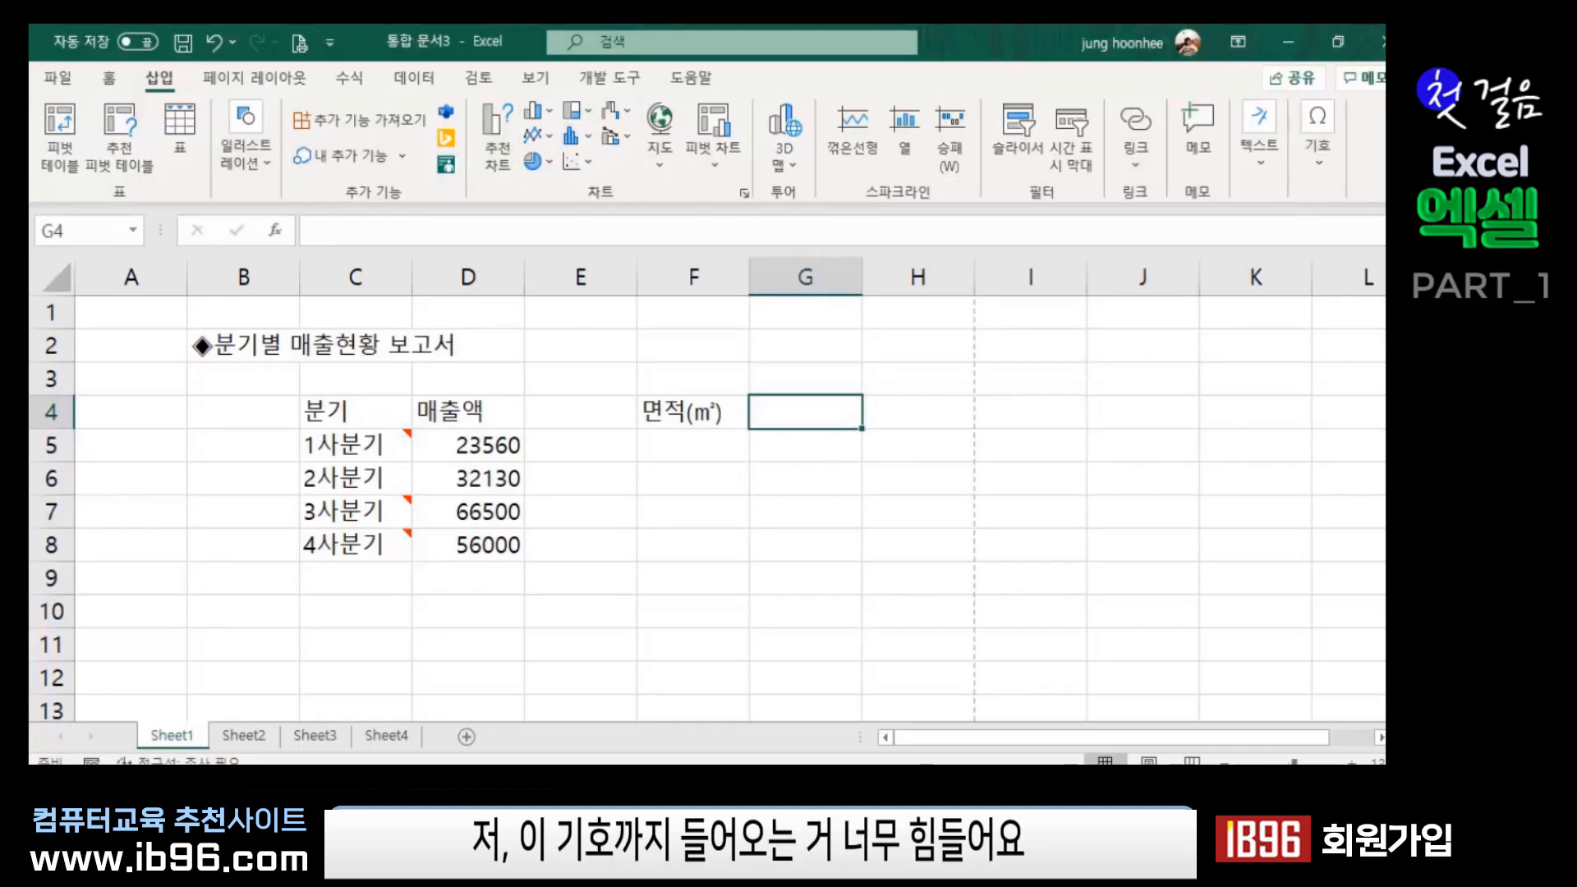
left_click(698, 641)
left_click(805, 582)
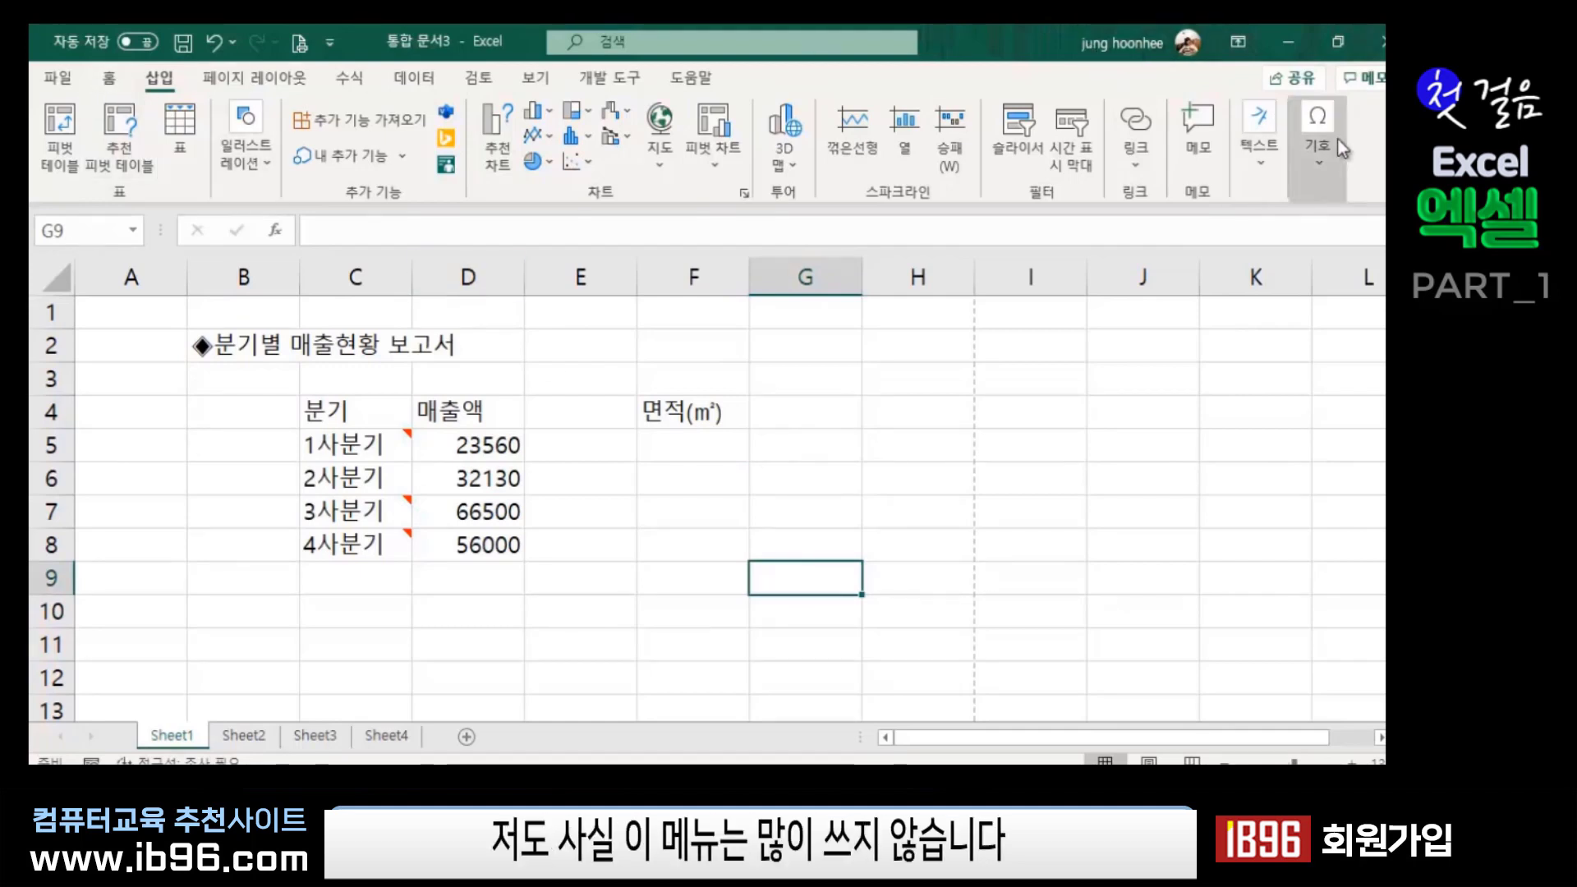
left_click(495, 613)
left_click(564, 595)
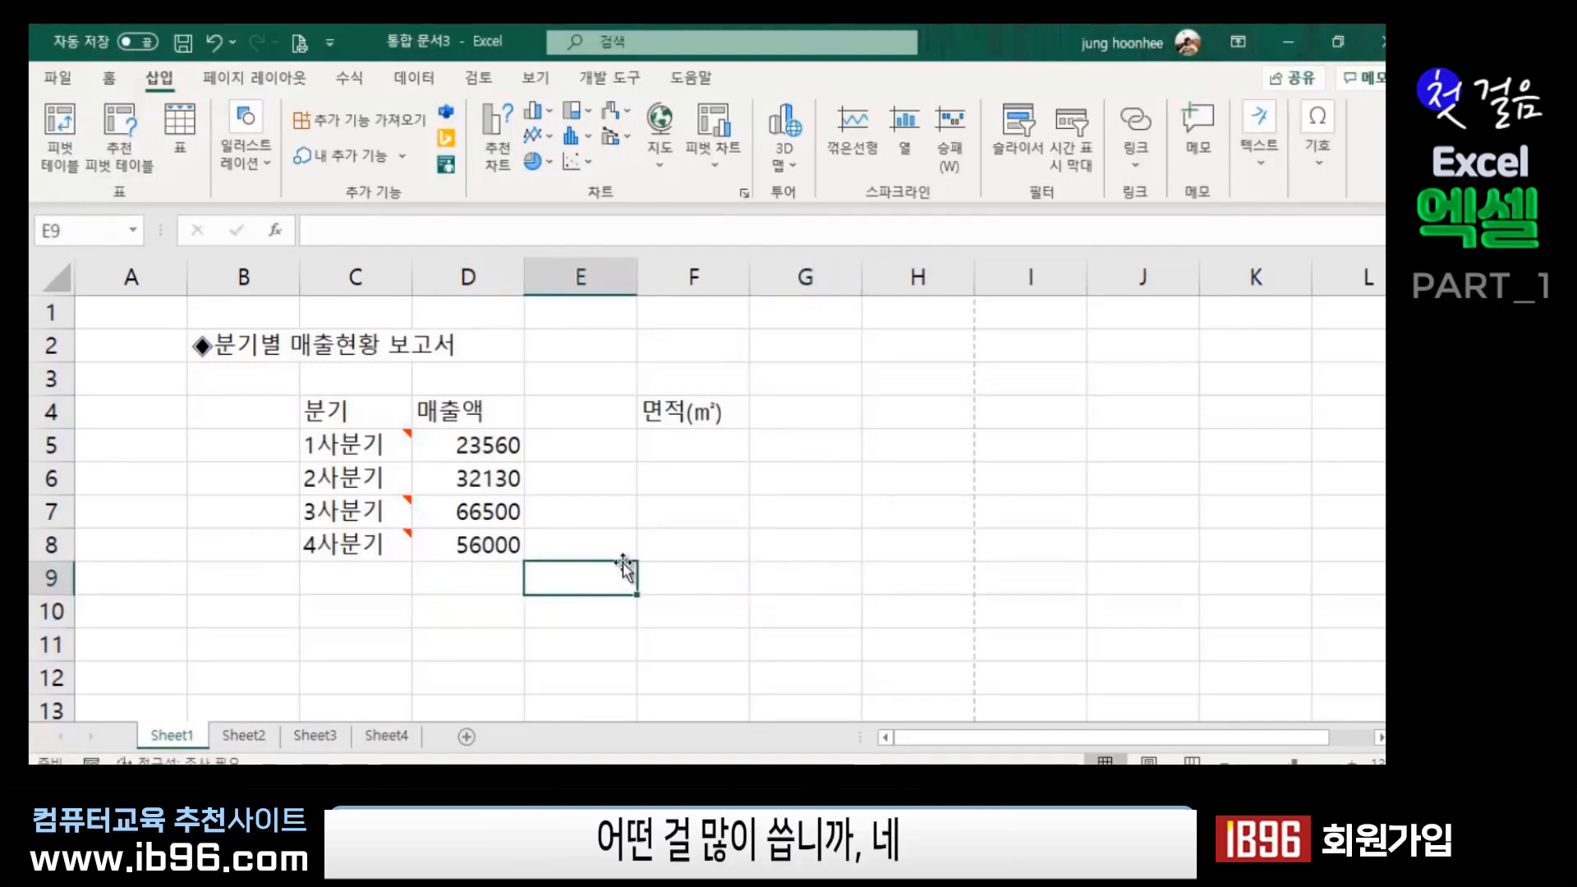
left_click(528, 396)
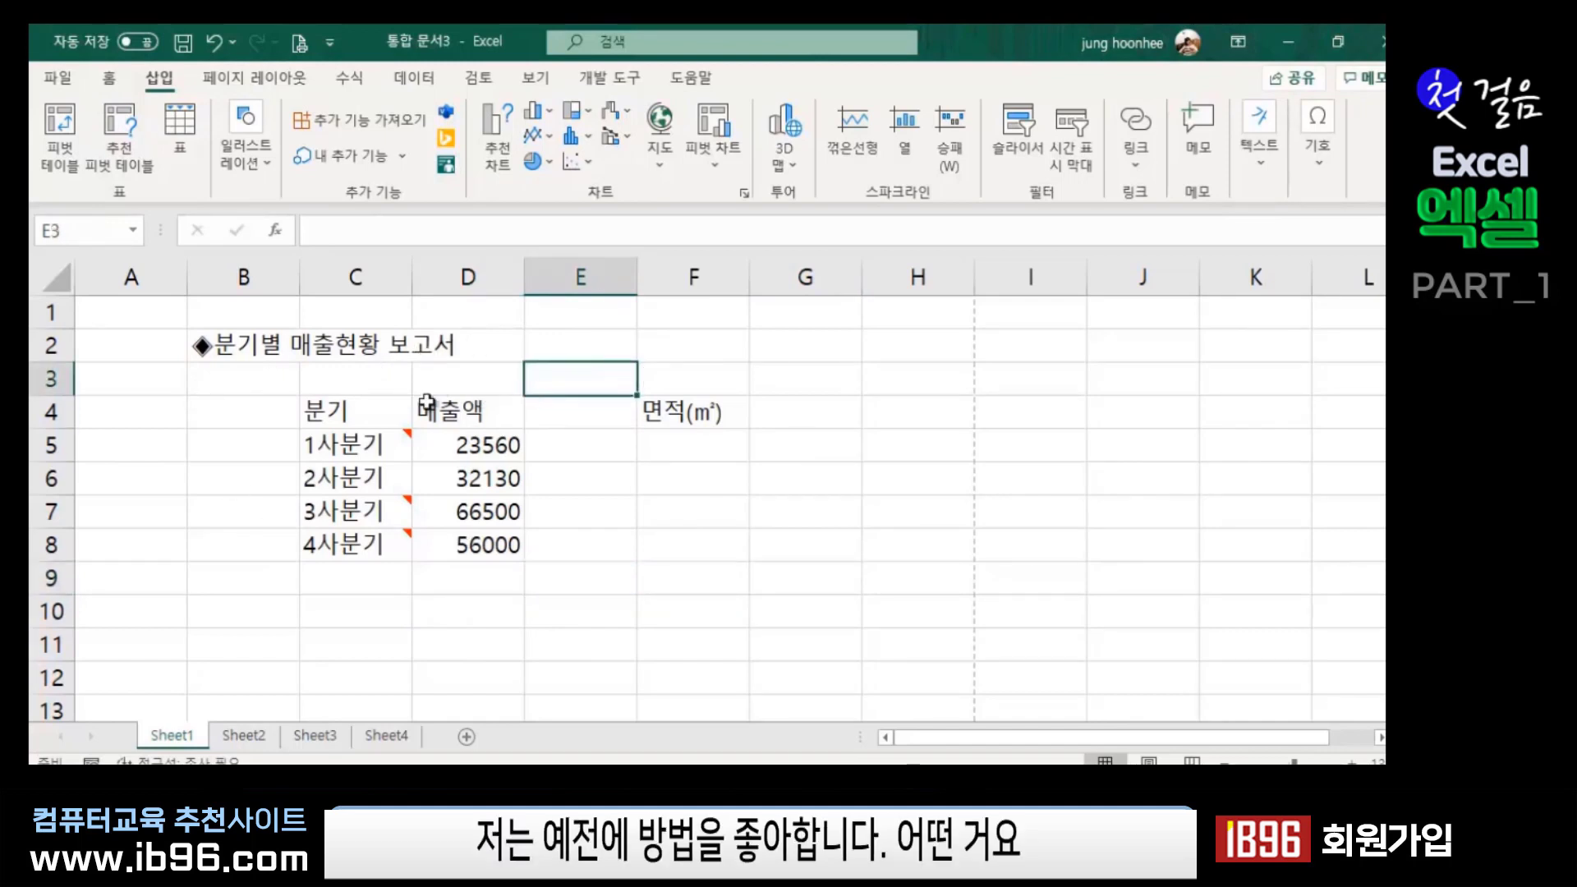
- Replace the B2 title's leading symbol with ▣, picked via ㅁ and the 한자 key
left_click(222, 345)
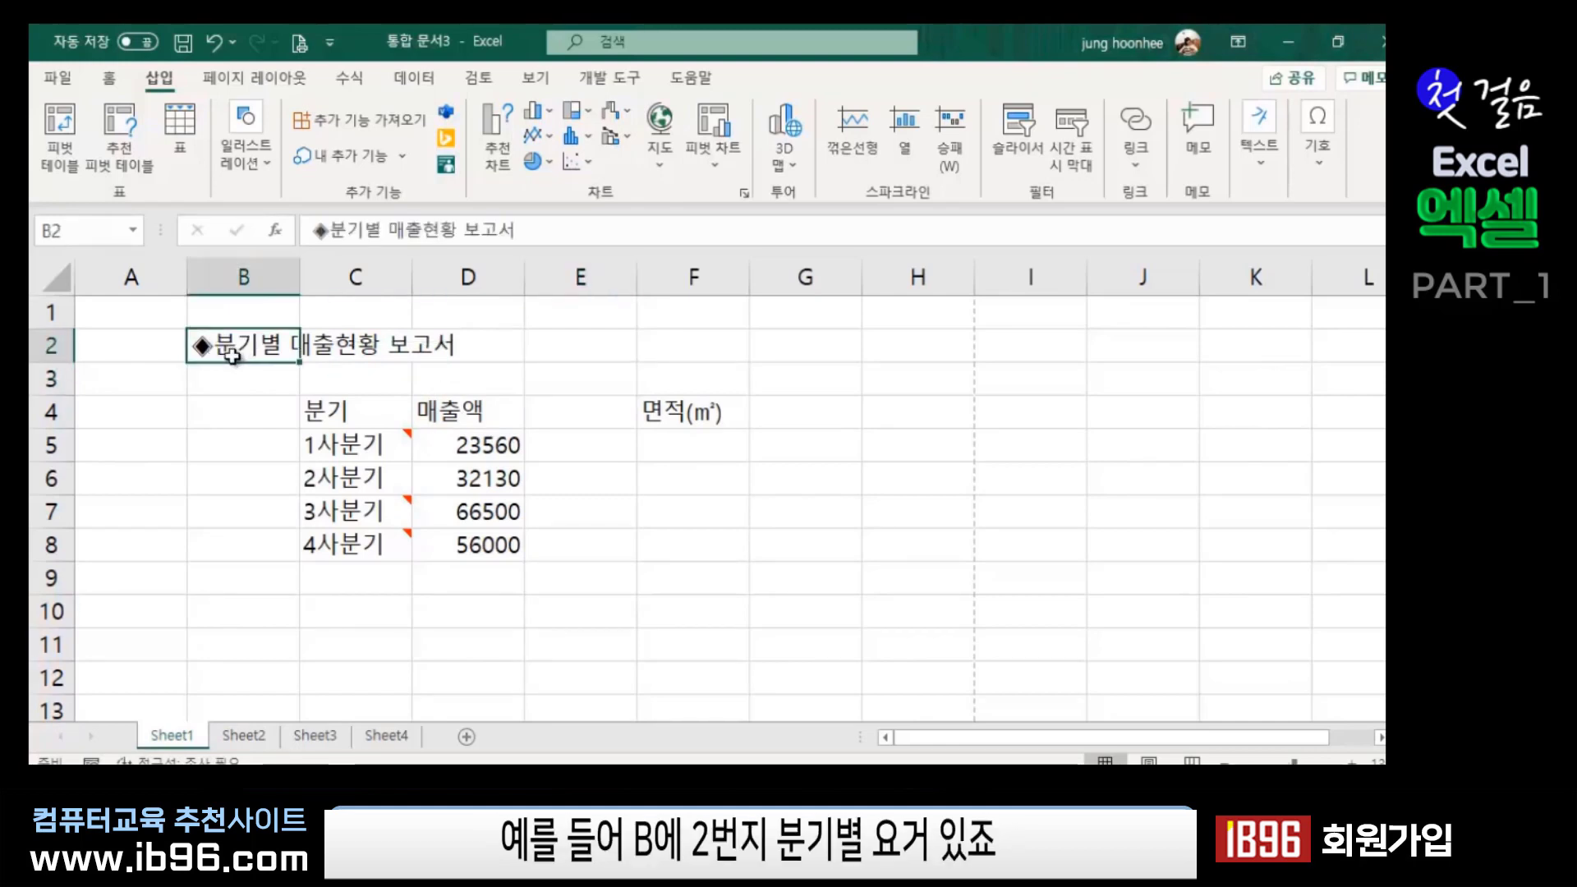
left_click(333, 231)
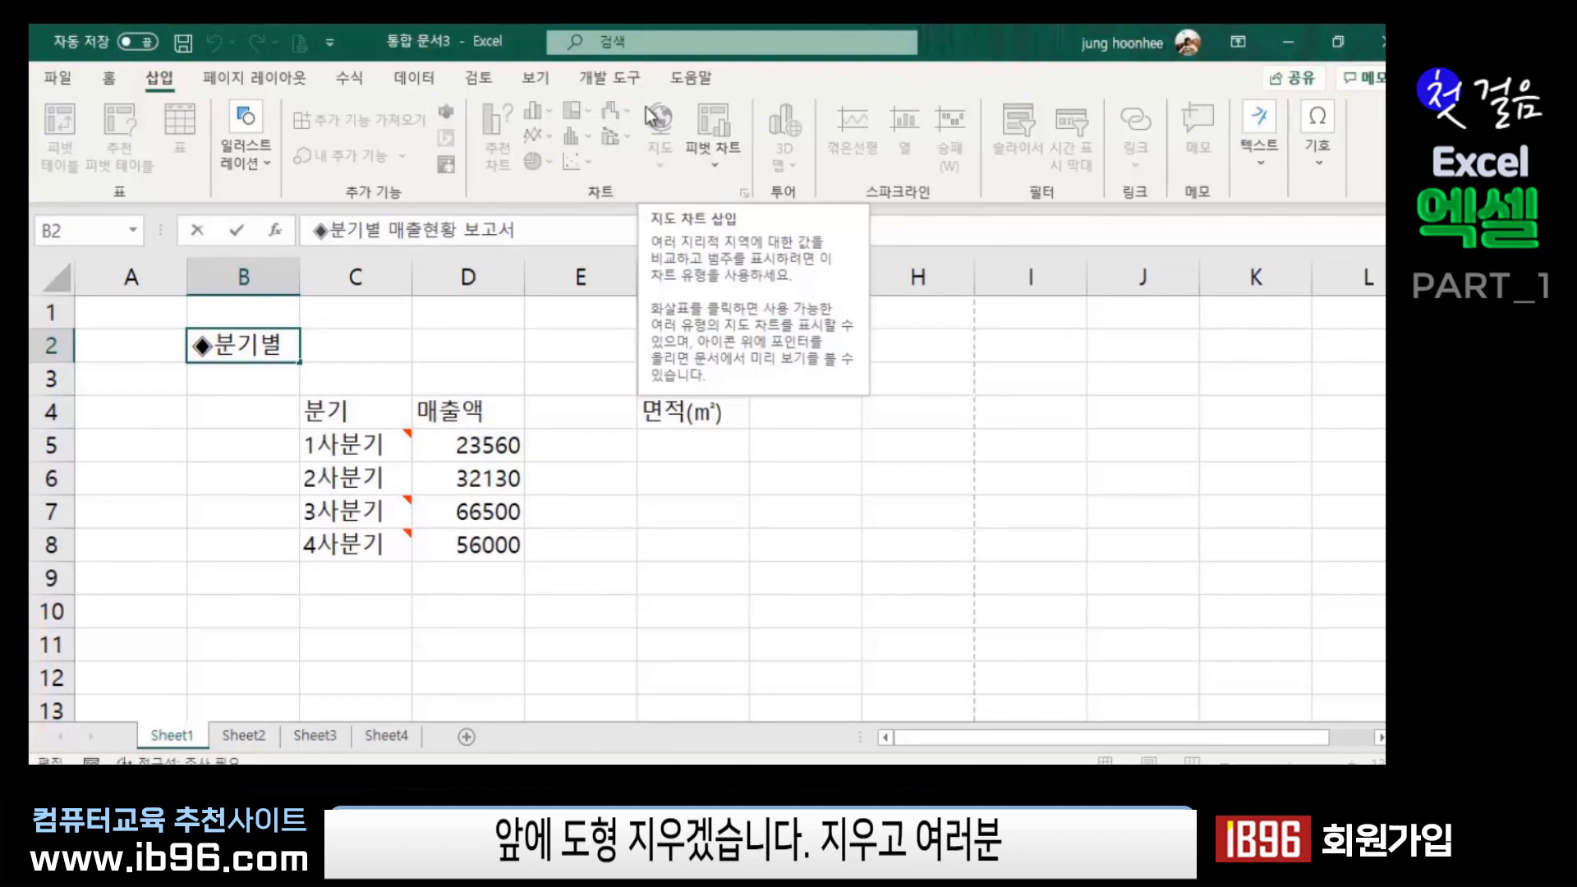
key("BackSpace")
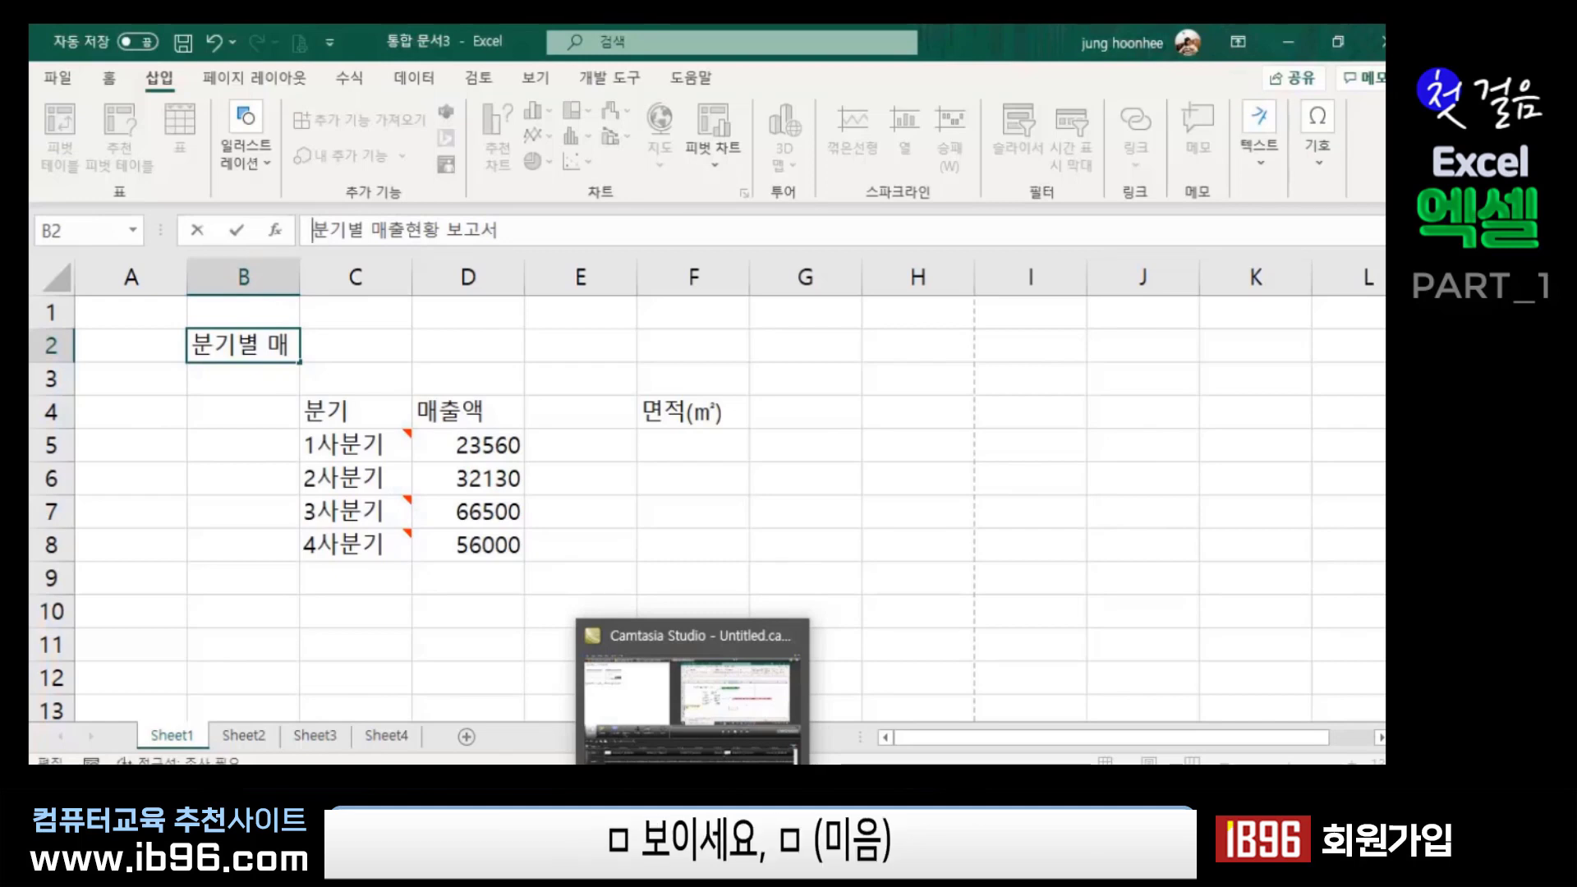
type("a")
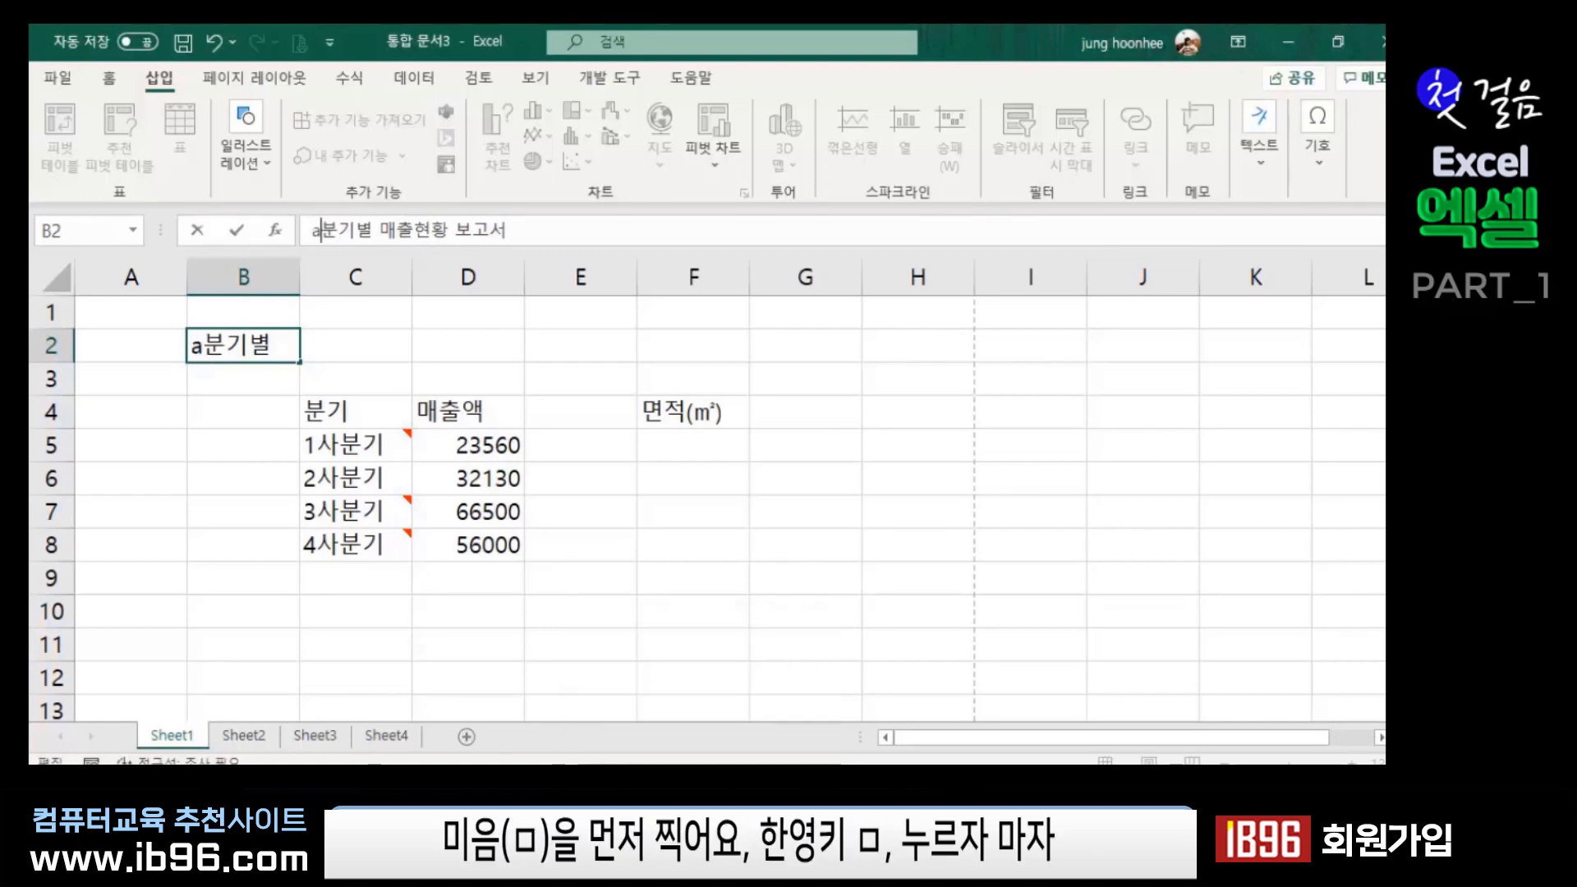
key("BackSpace")
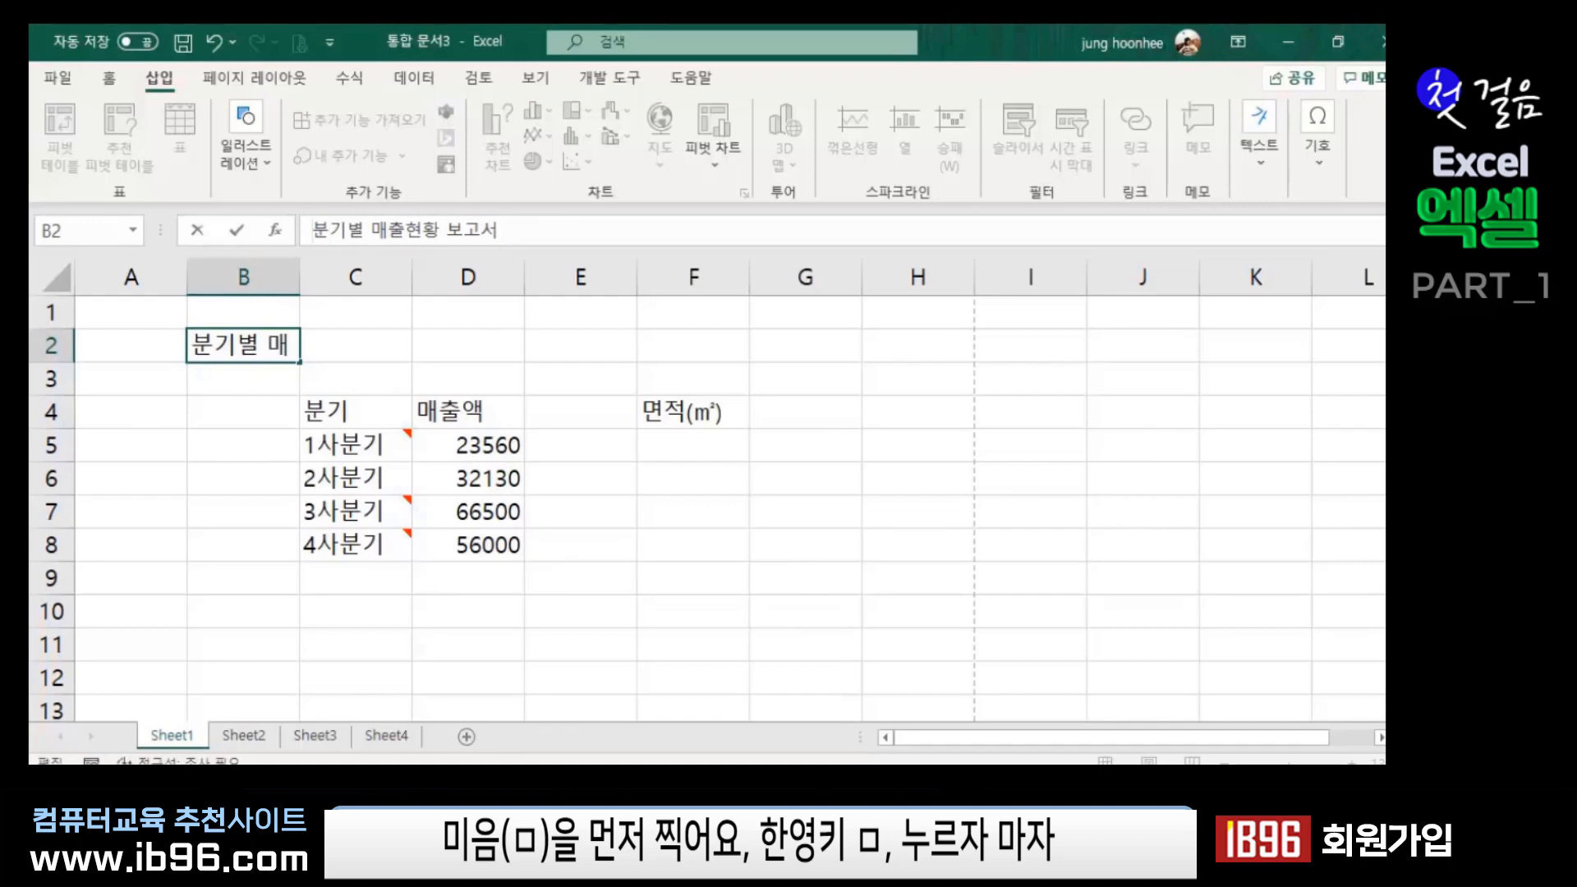
type("ㅁ")
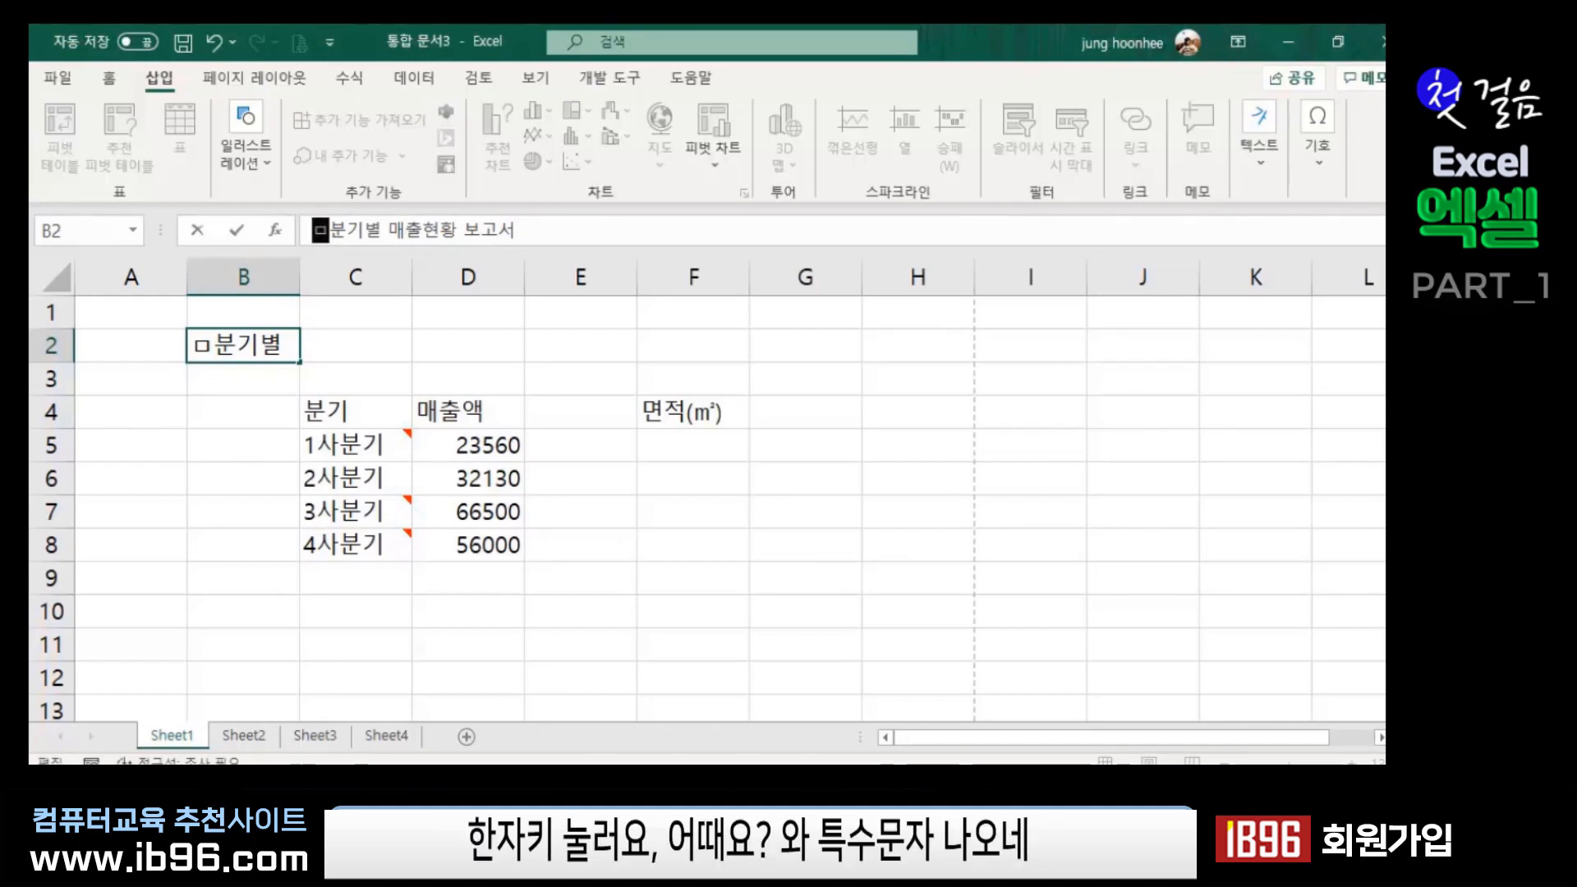
key("Hangul_Hanja")
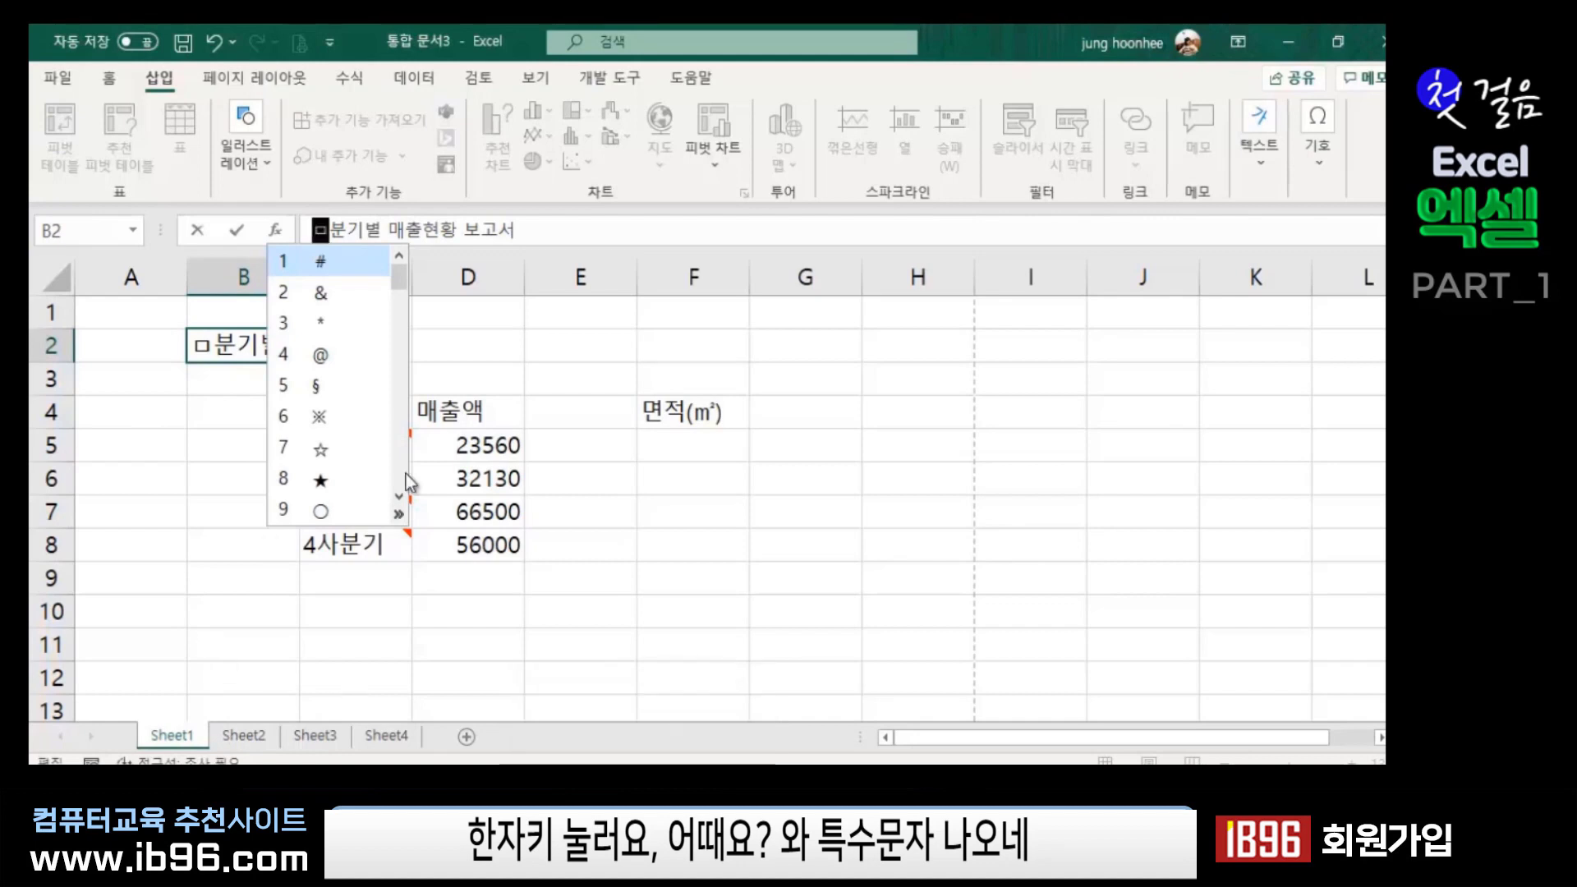
left_click(400, 518)
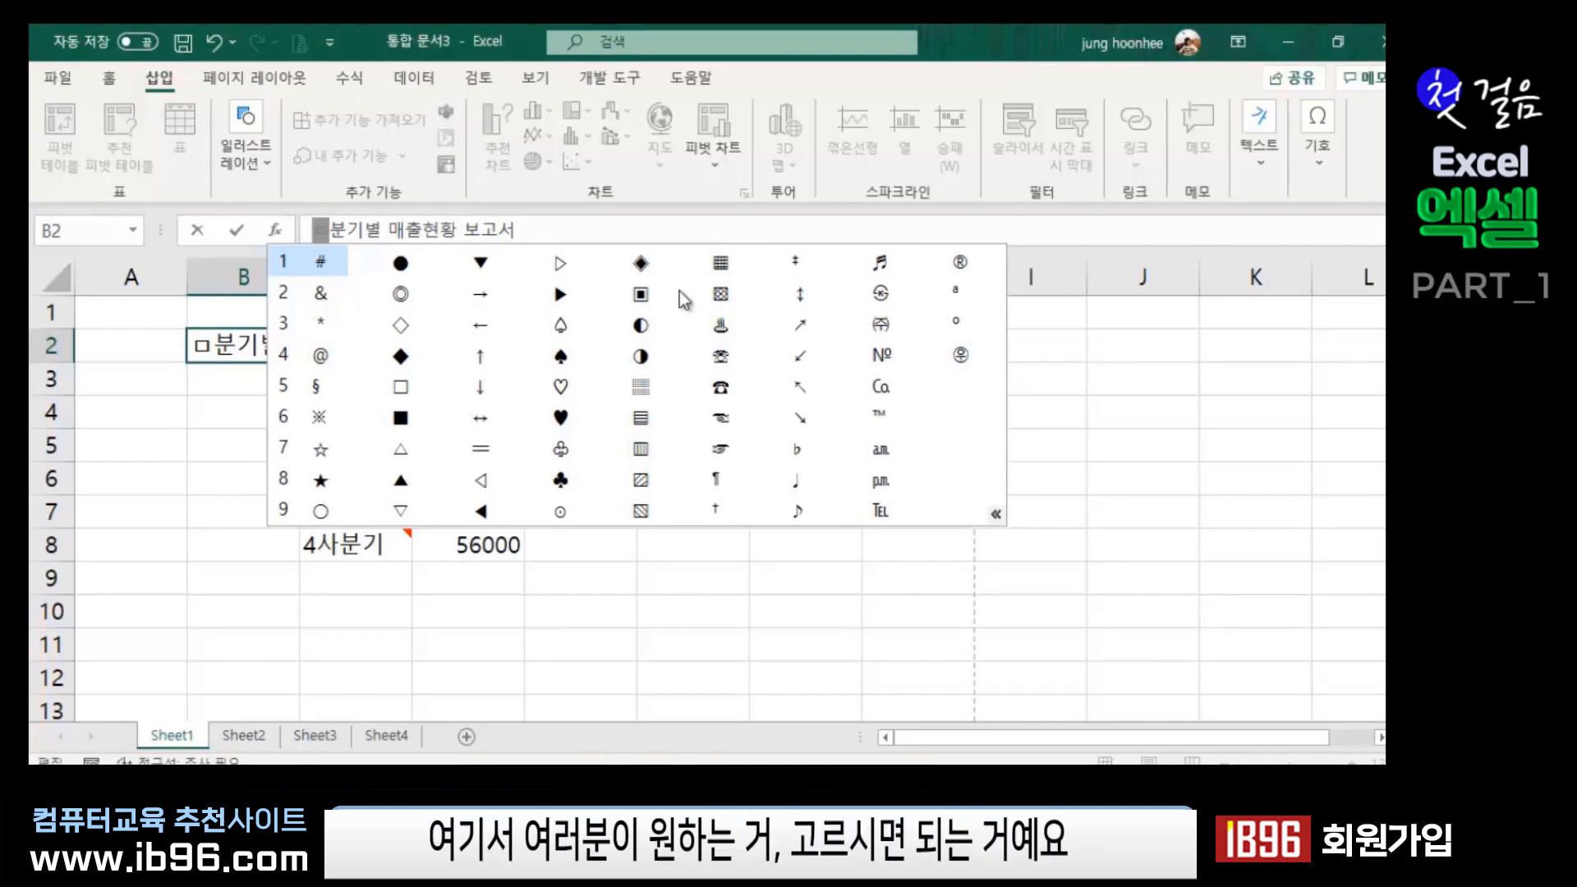
left_click(641, 294)
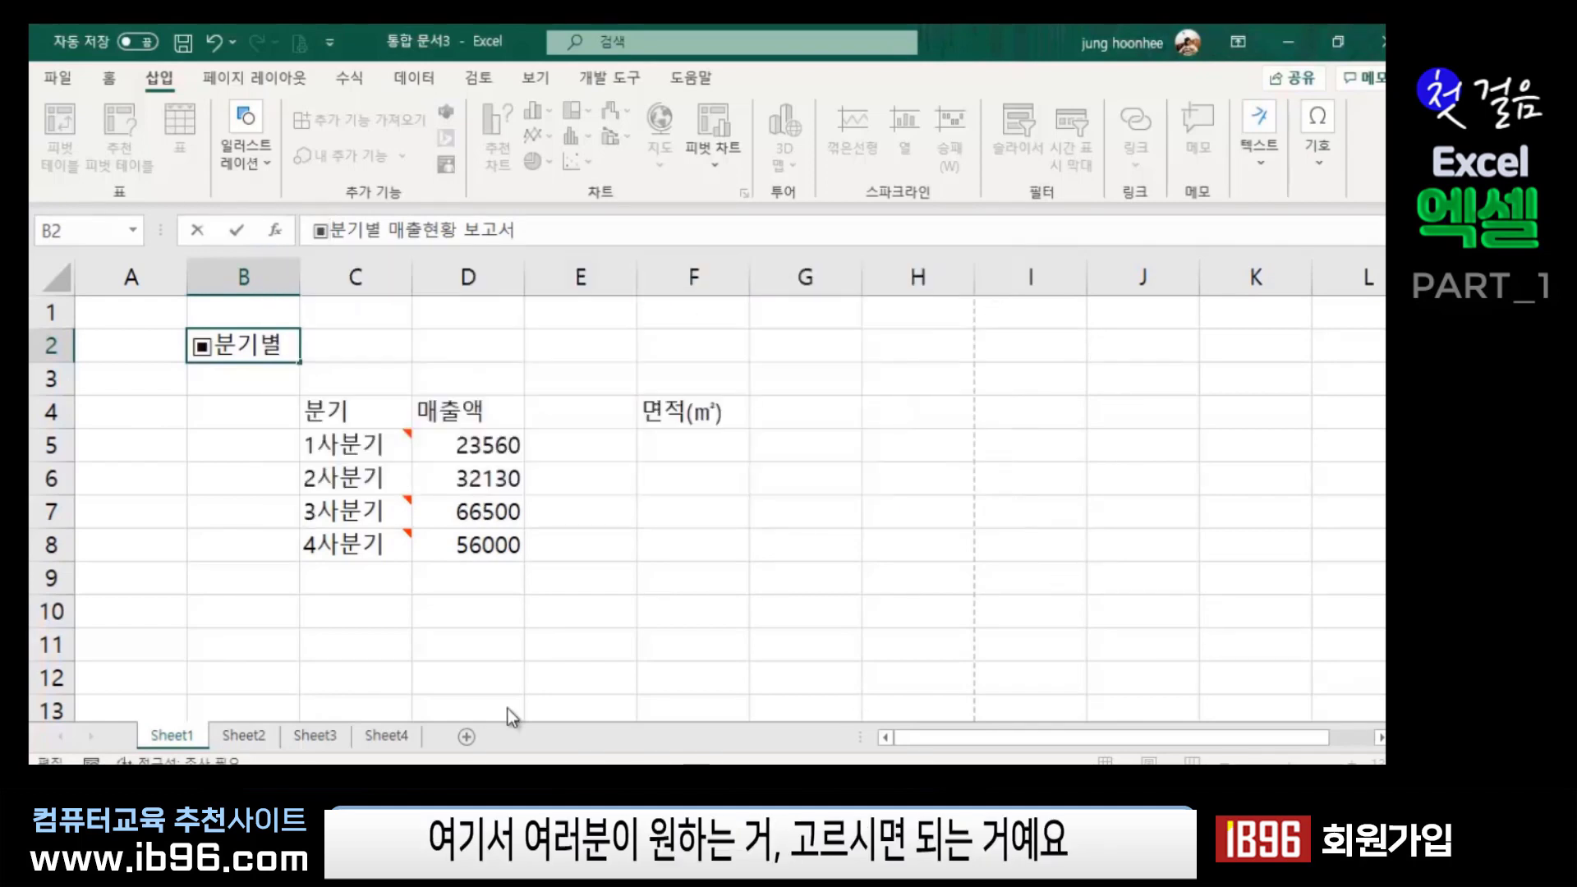
key("Return")
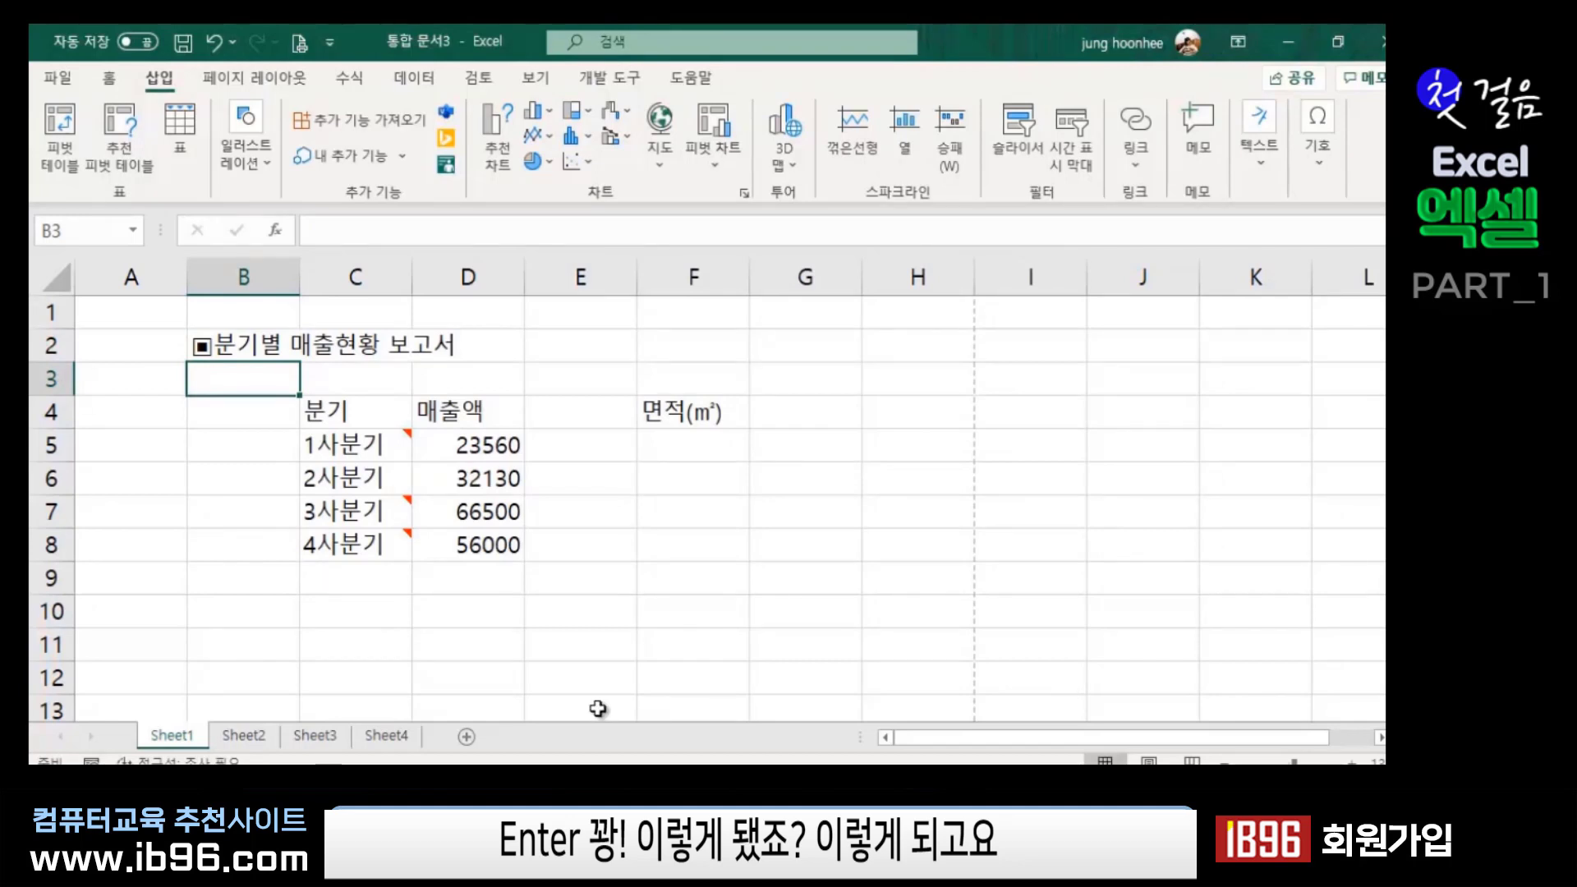
left_click(266, 622)
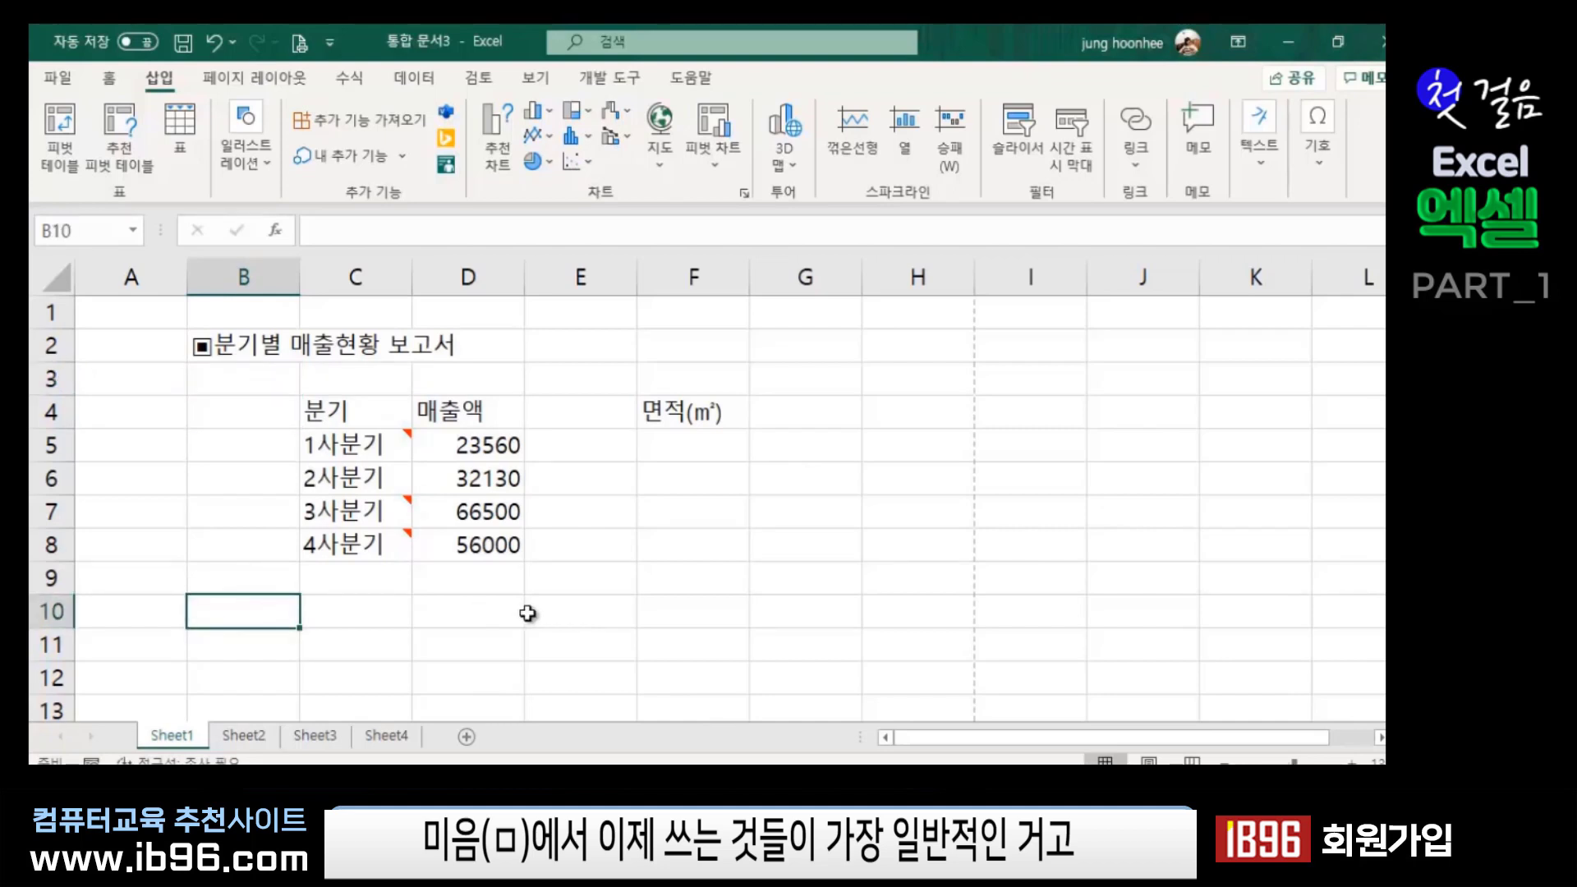
type("ㄱ")
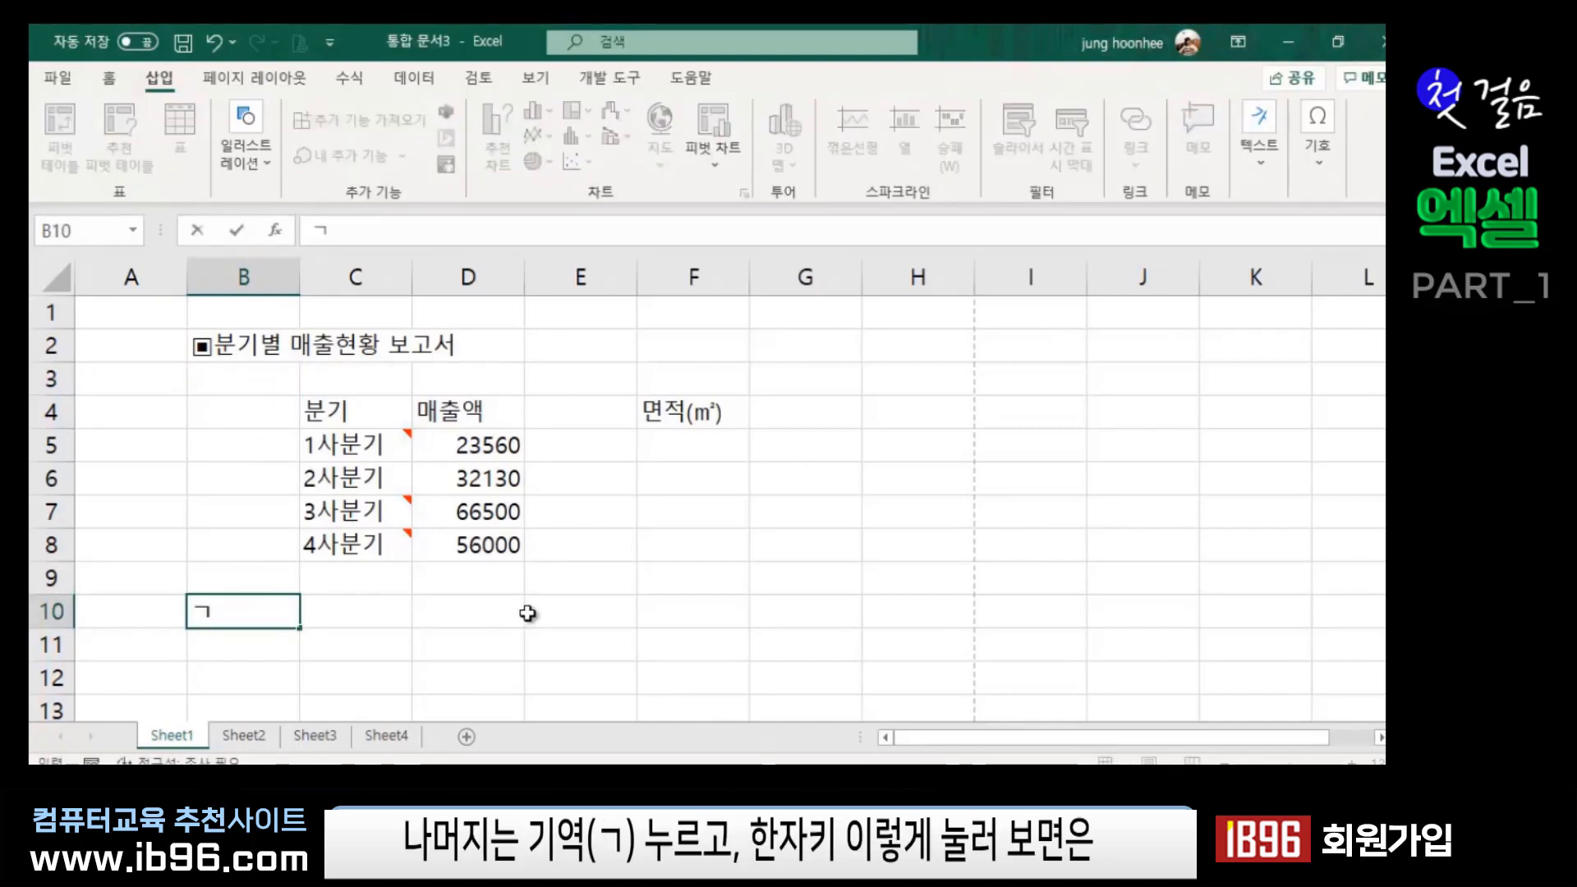
key("Hangul_Hanja")
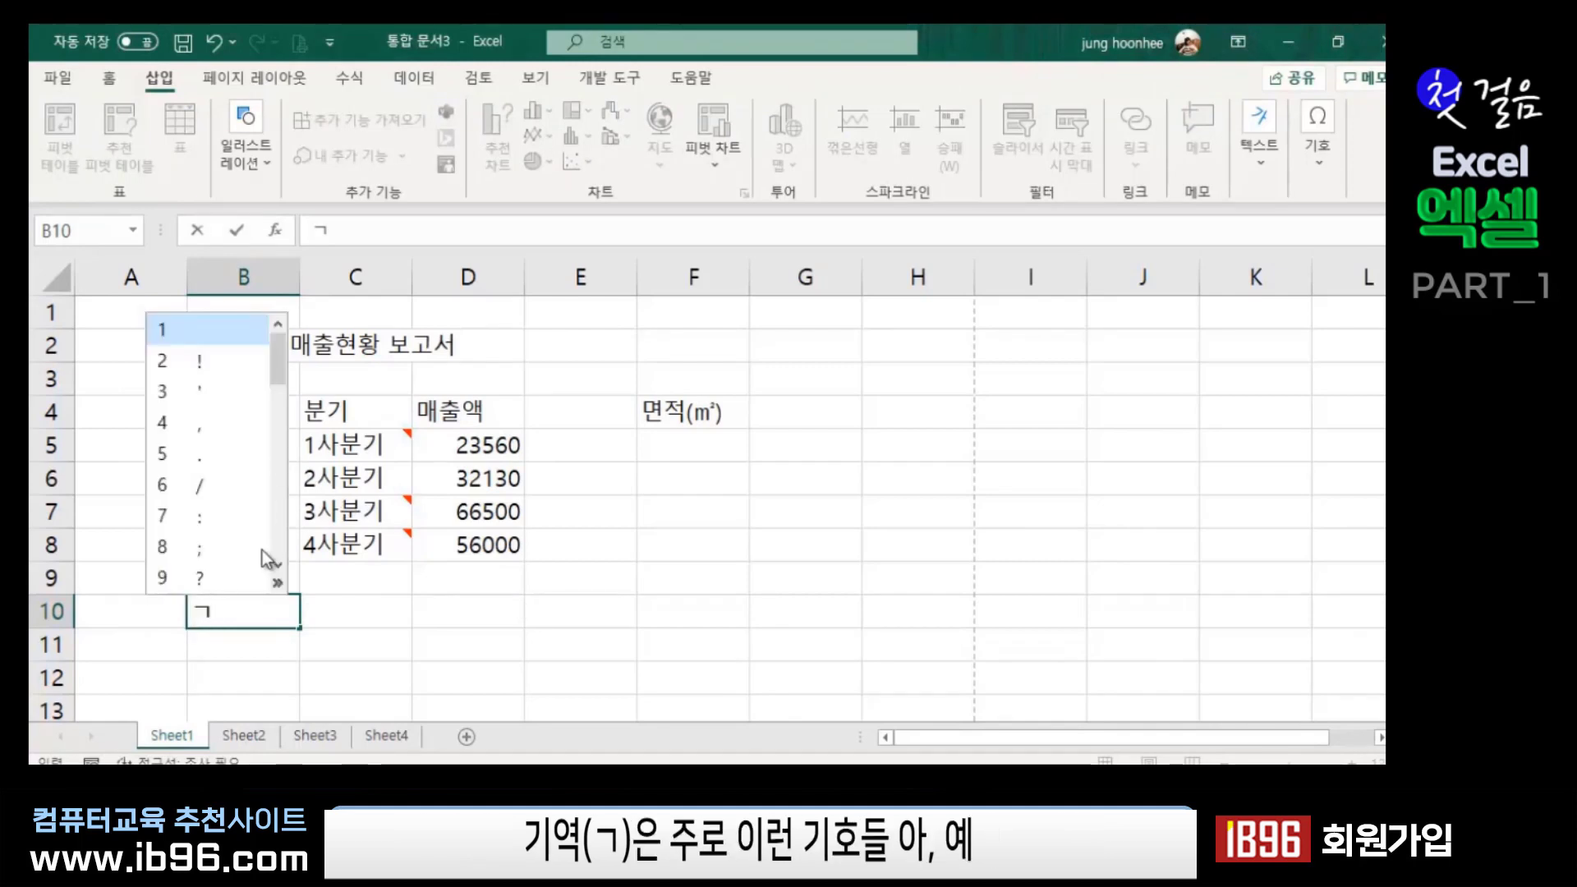
left_click(277, 582)
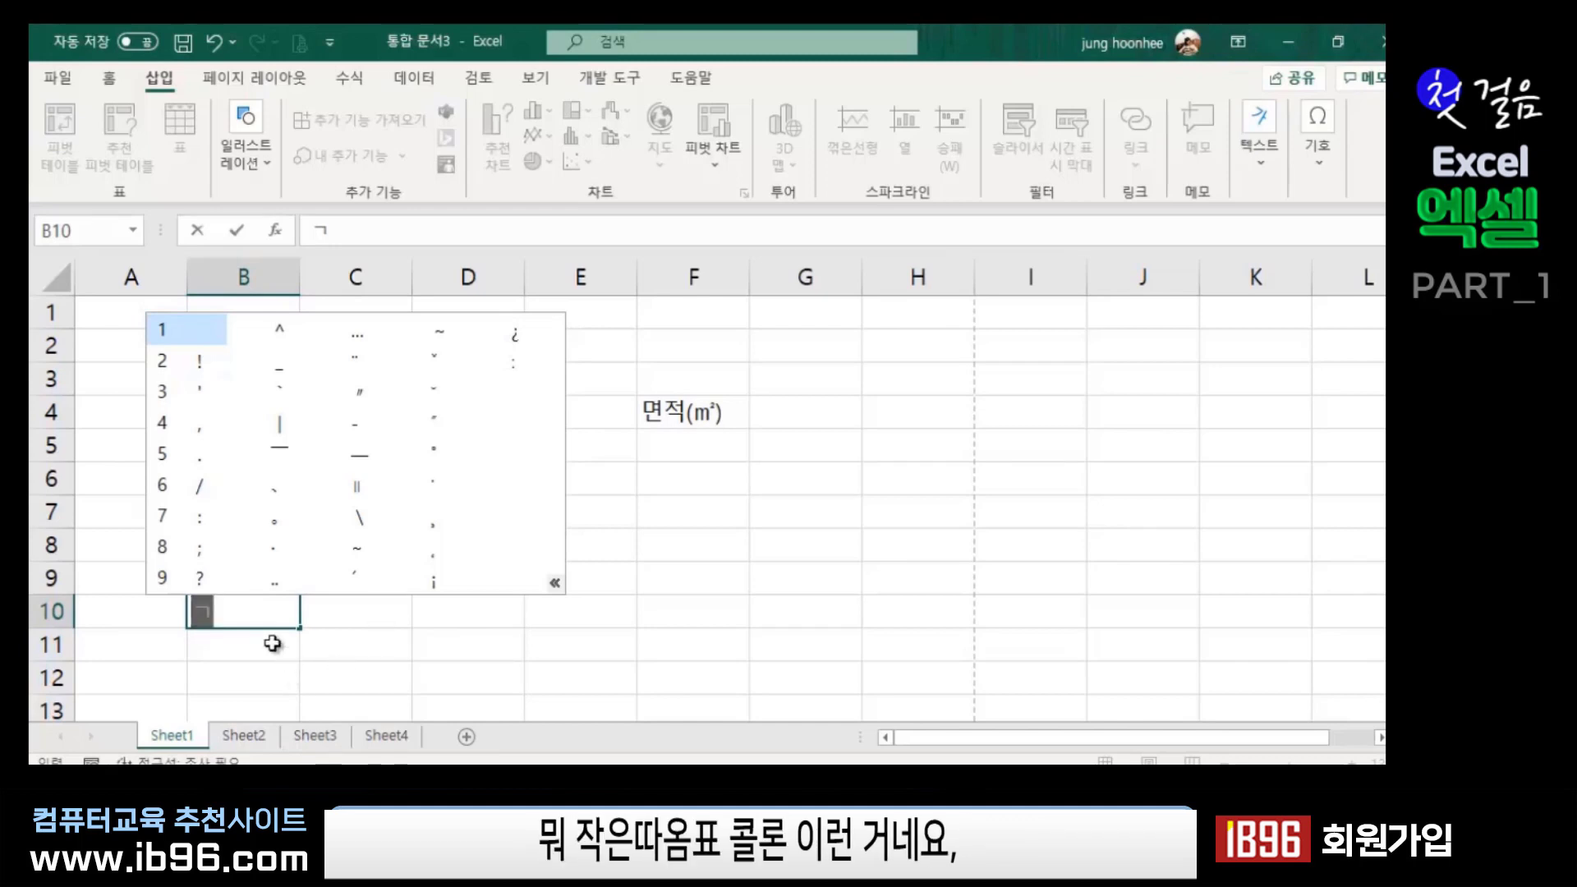
left_click(238, 623)
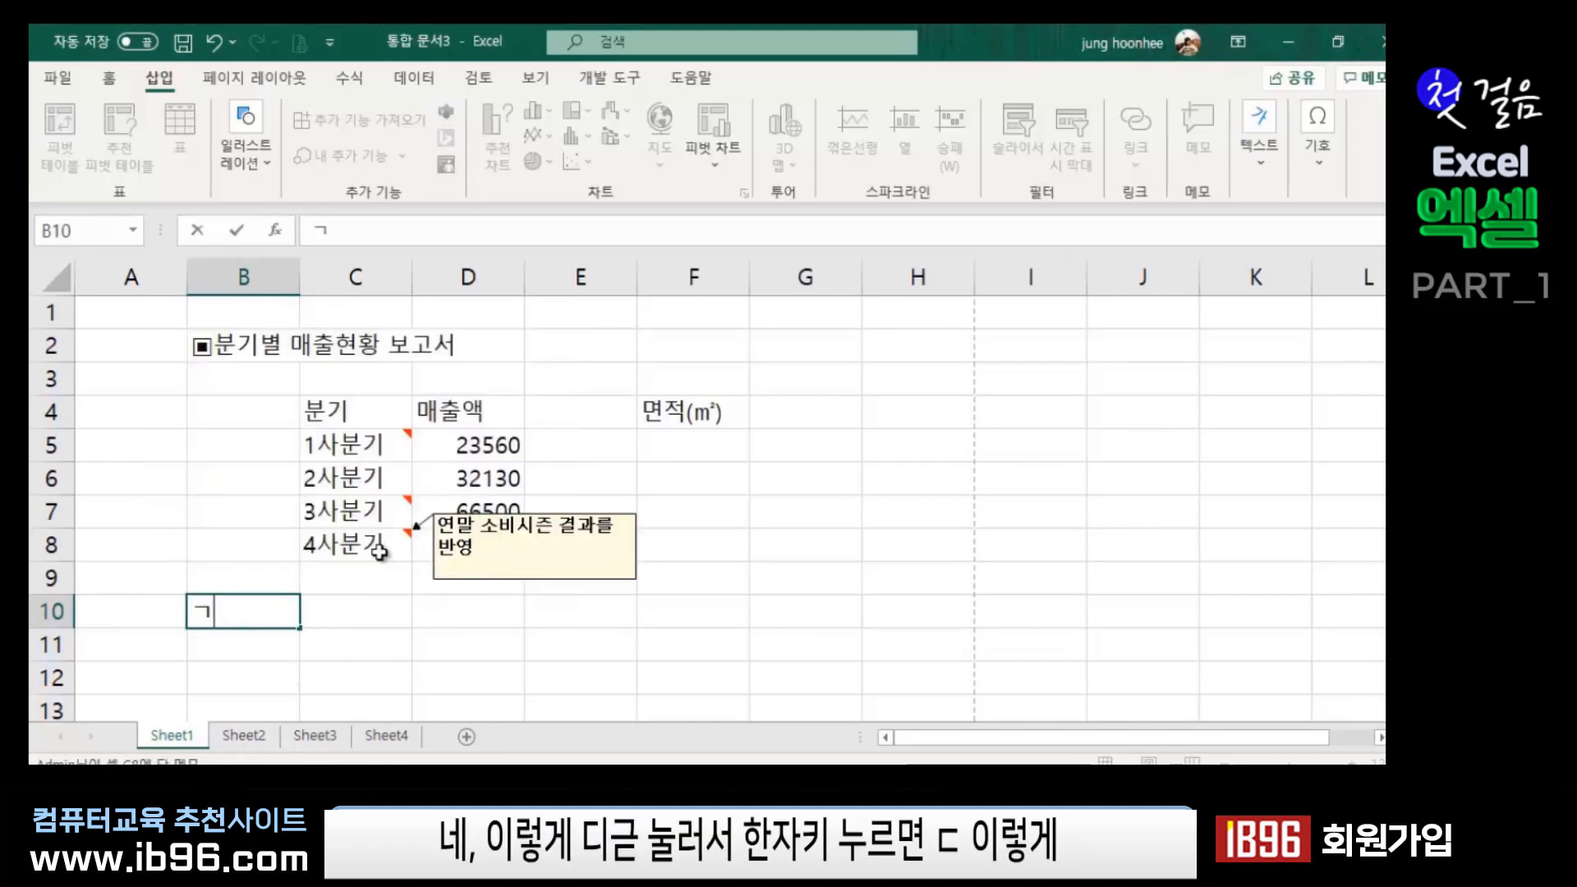
key("BackSpace")
type("ㄷ")
key("Hangul_Hanja")
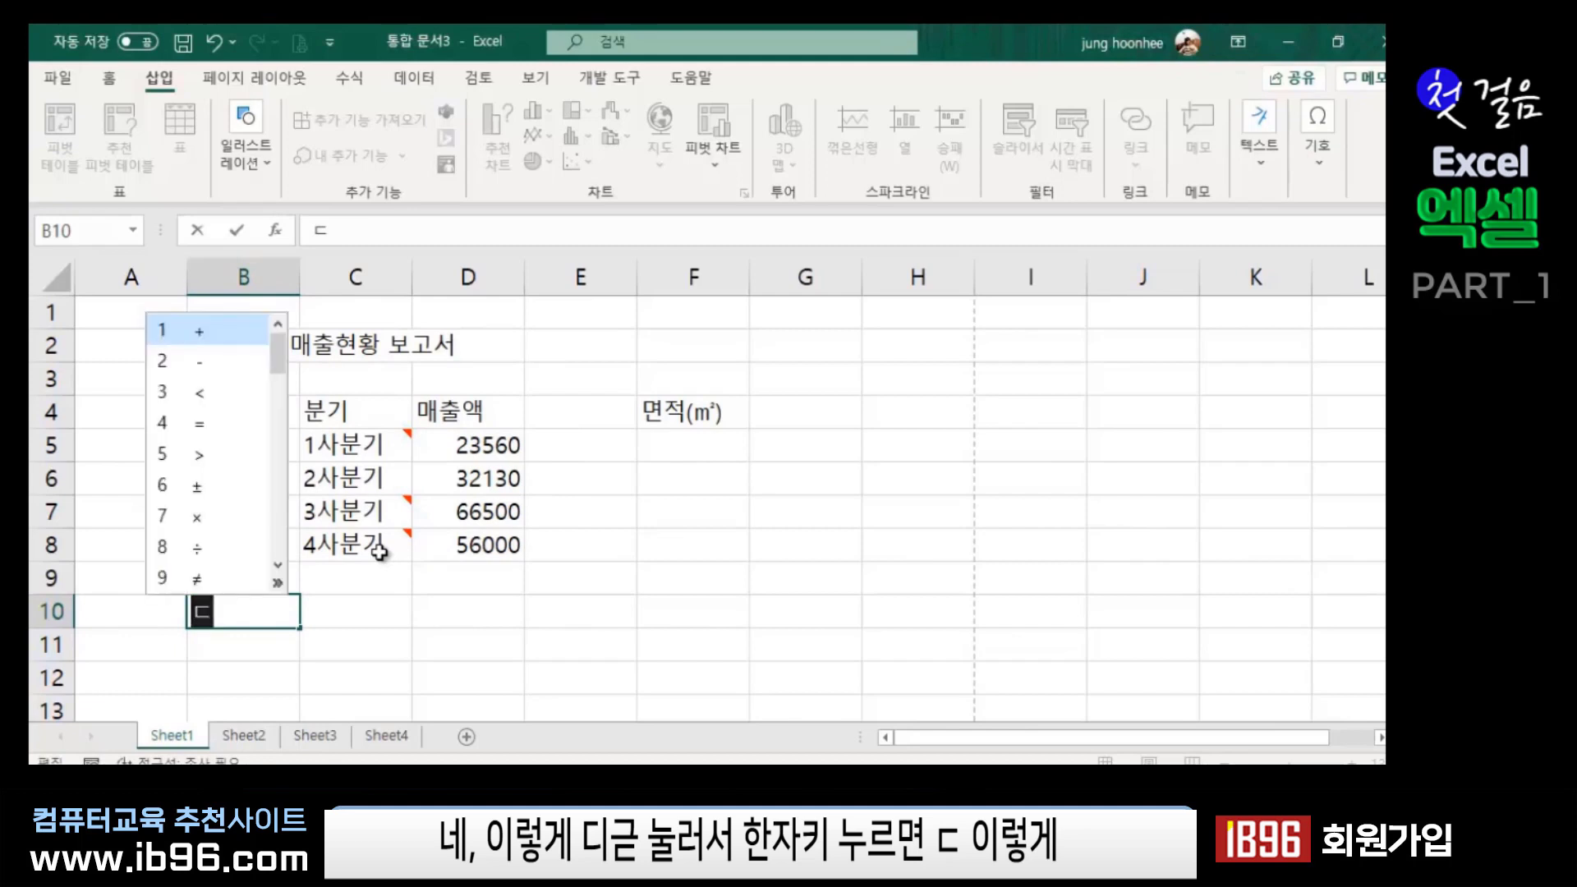
left_click(278, 583)
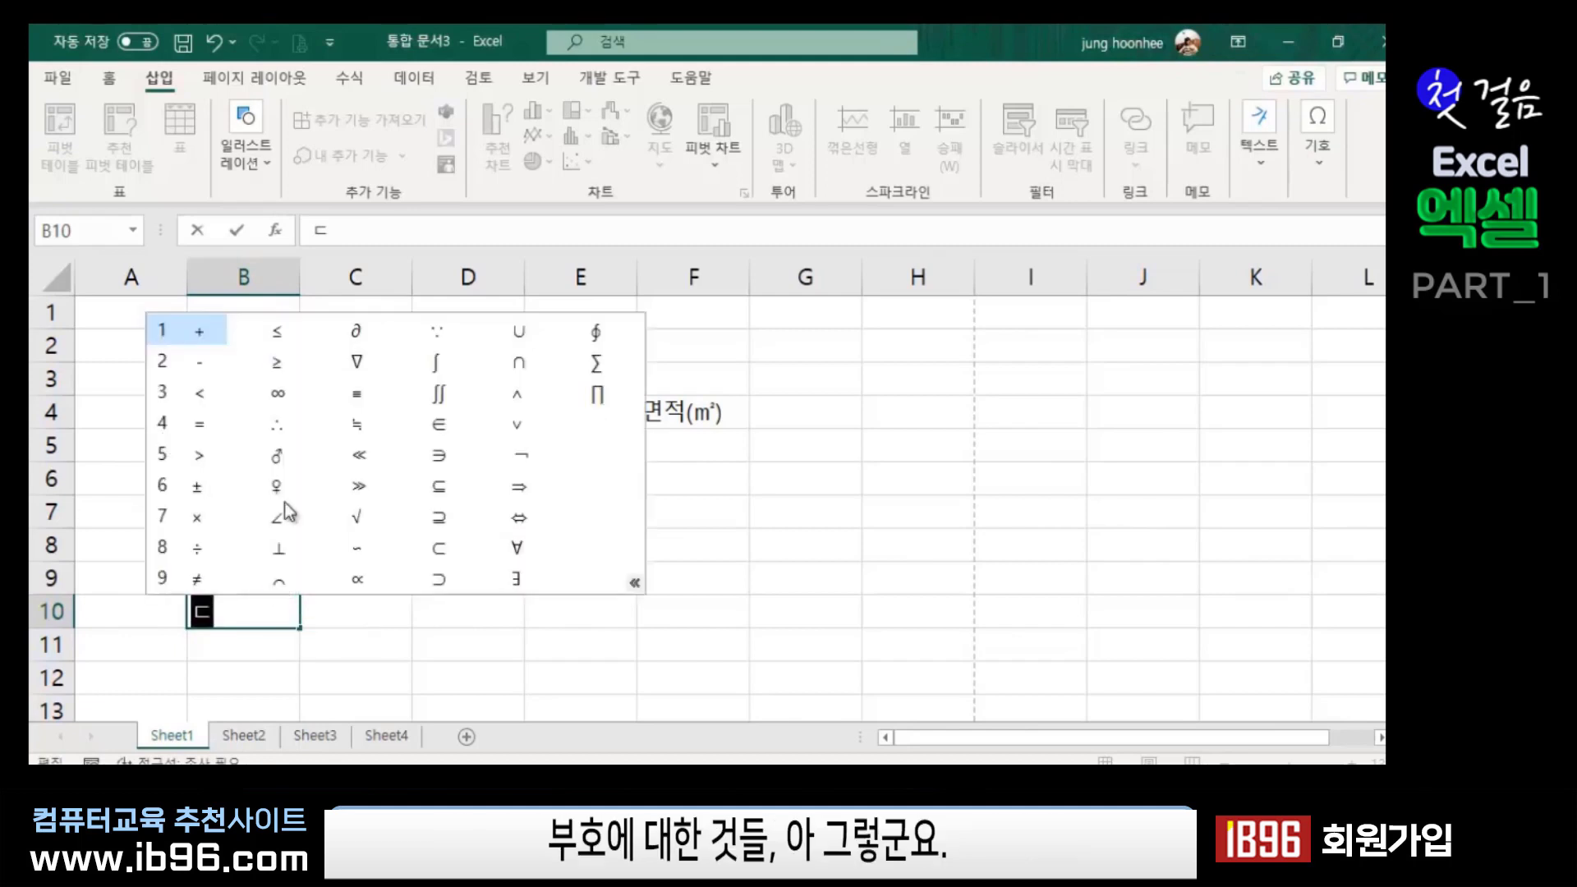
left_click(483, 679)
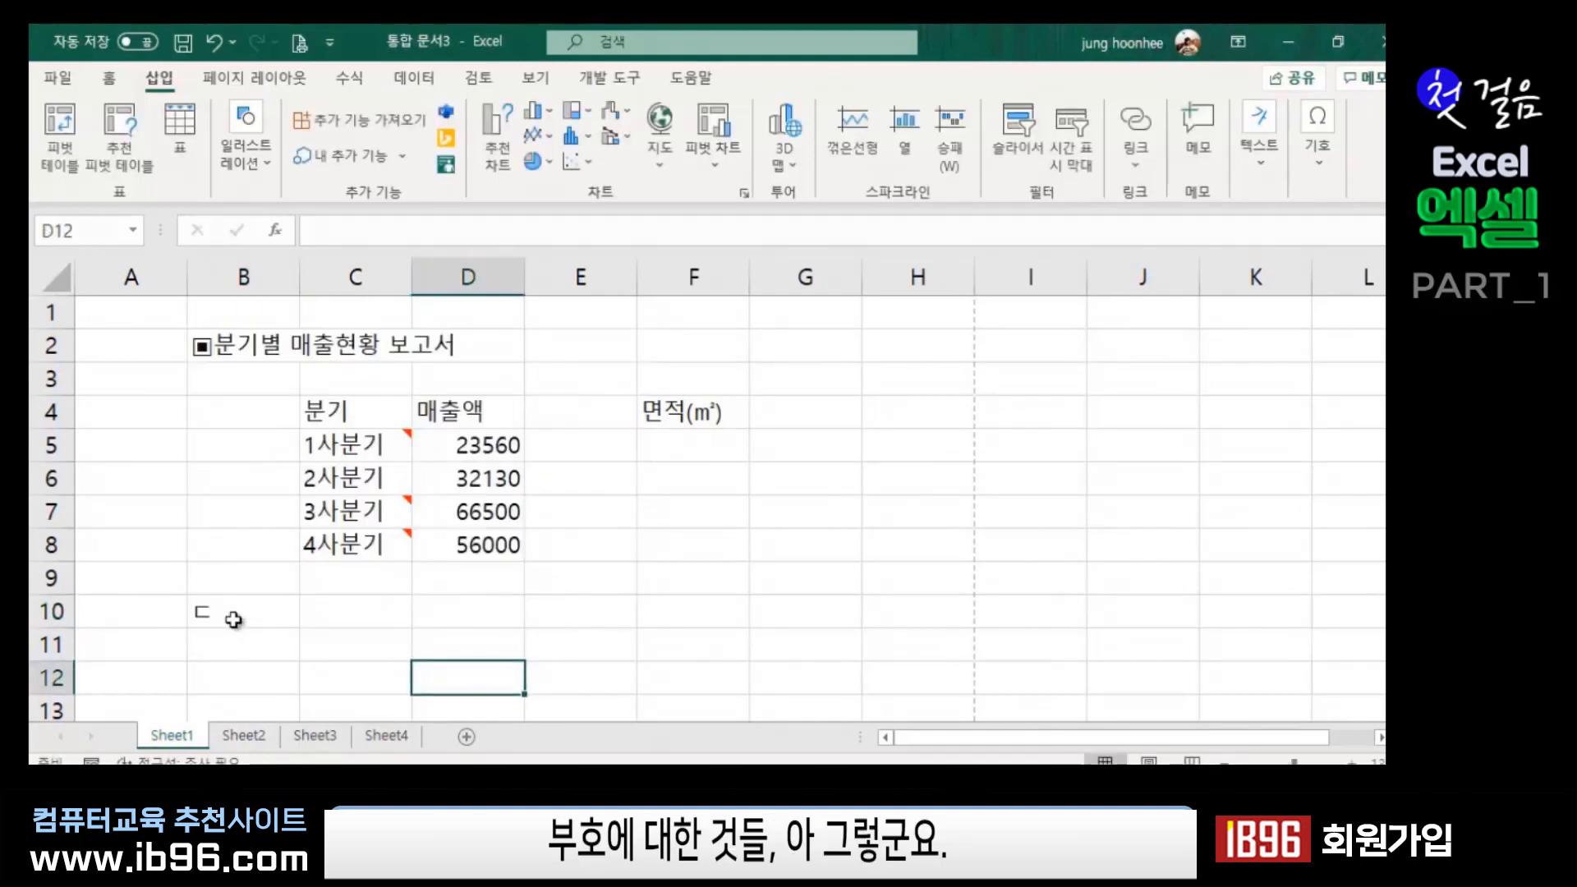
left_click(209, 617)
double_click(209, 616)
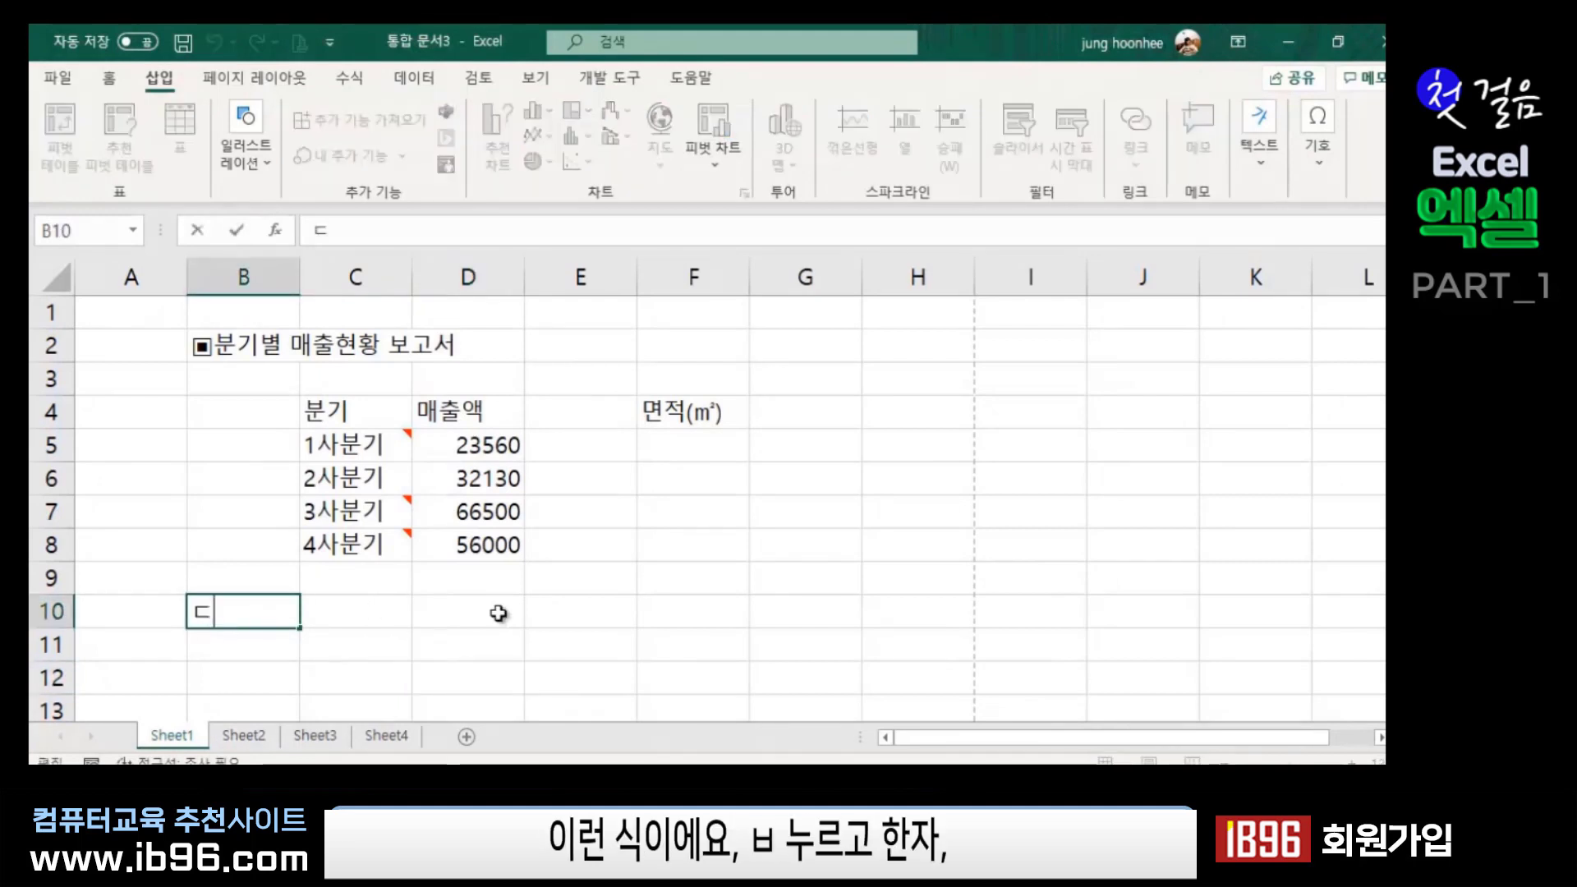
key("BackSpace")
type("ㅂ")
key("Hangul_Hanja")
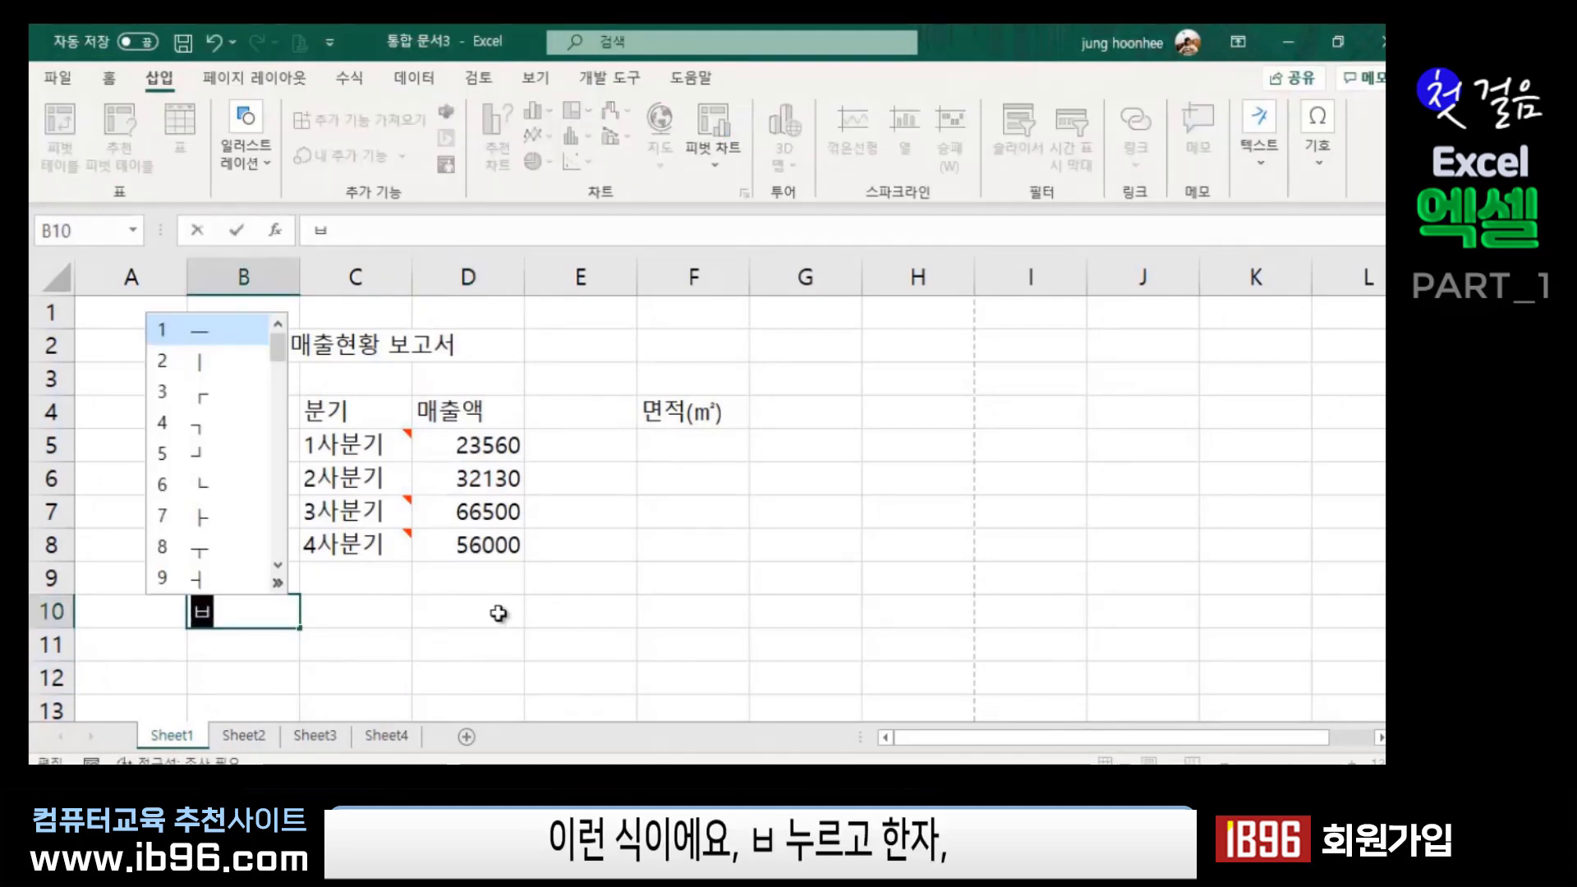
left_click(278, 582)
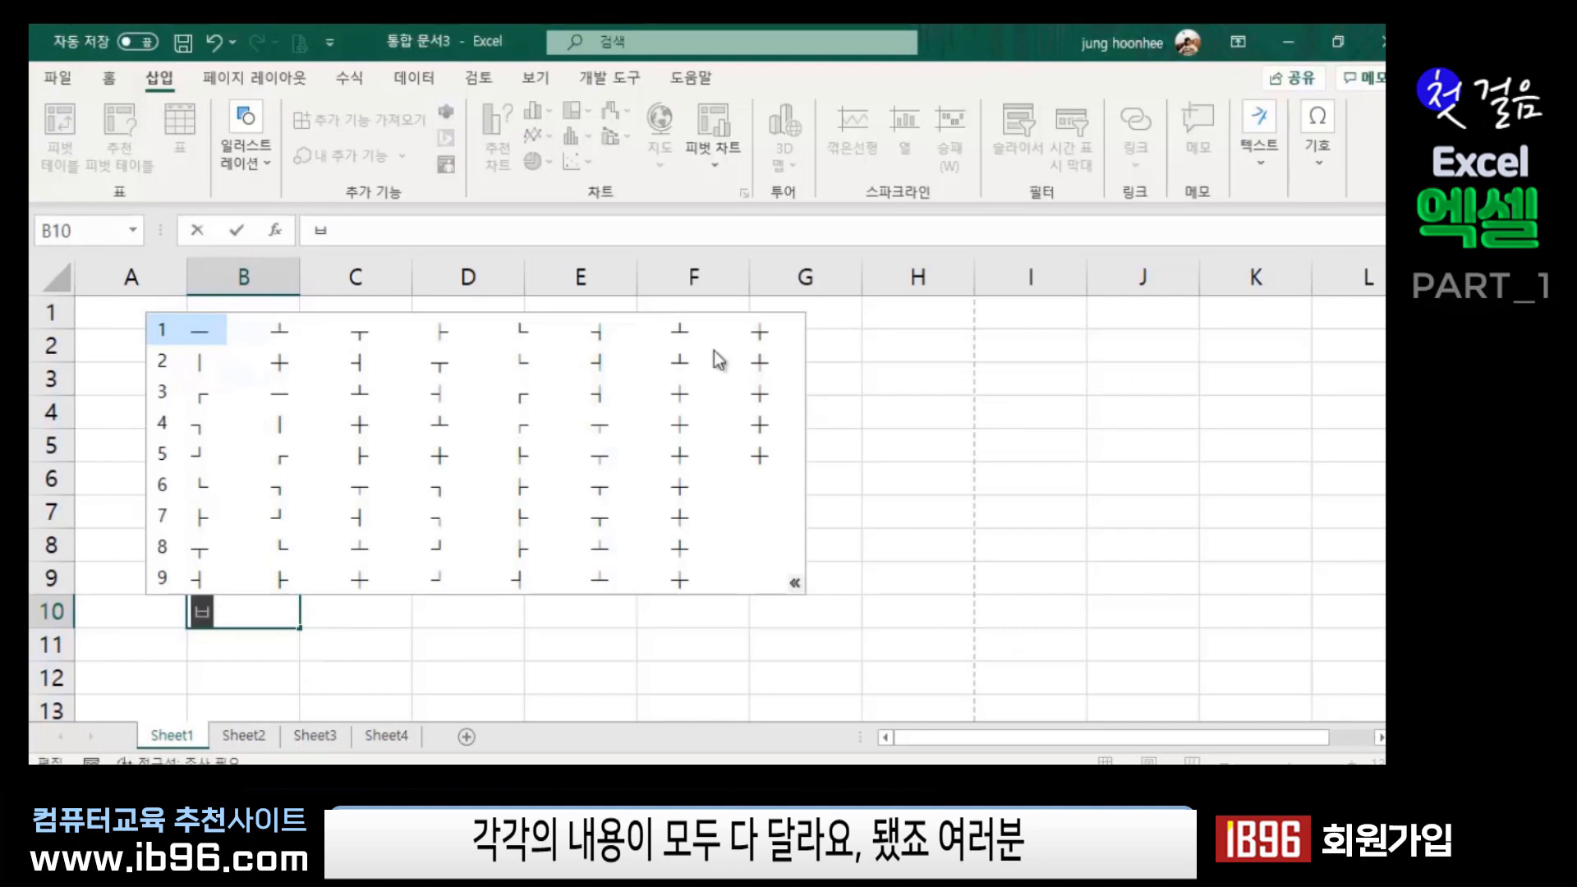
left_click(249, 618)
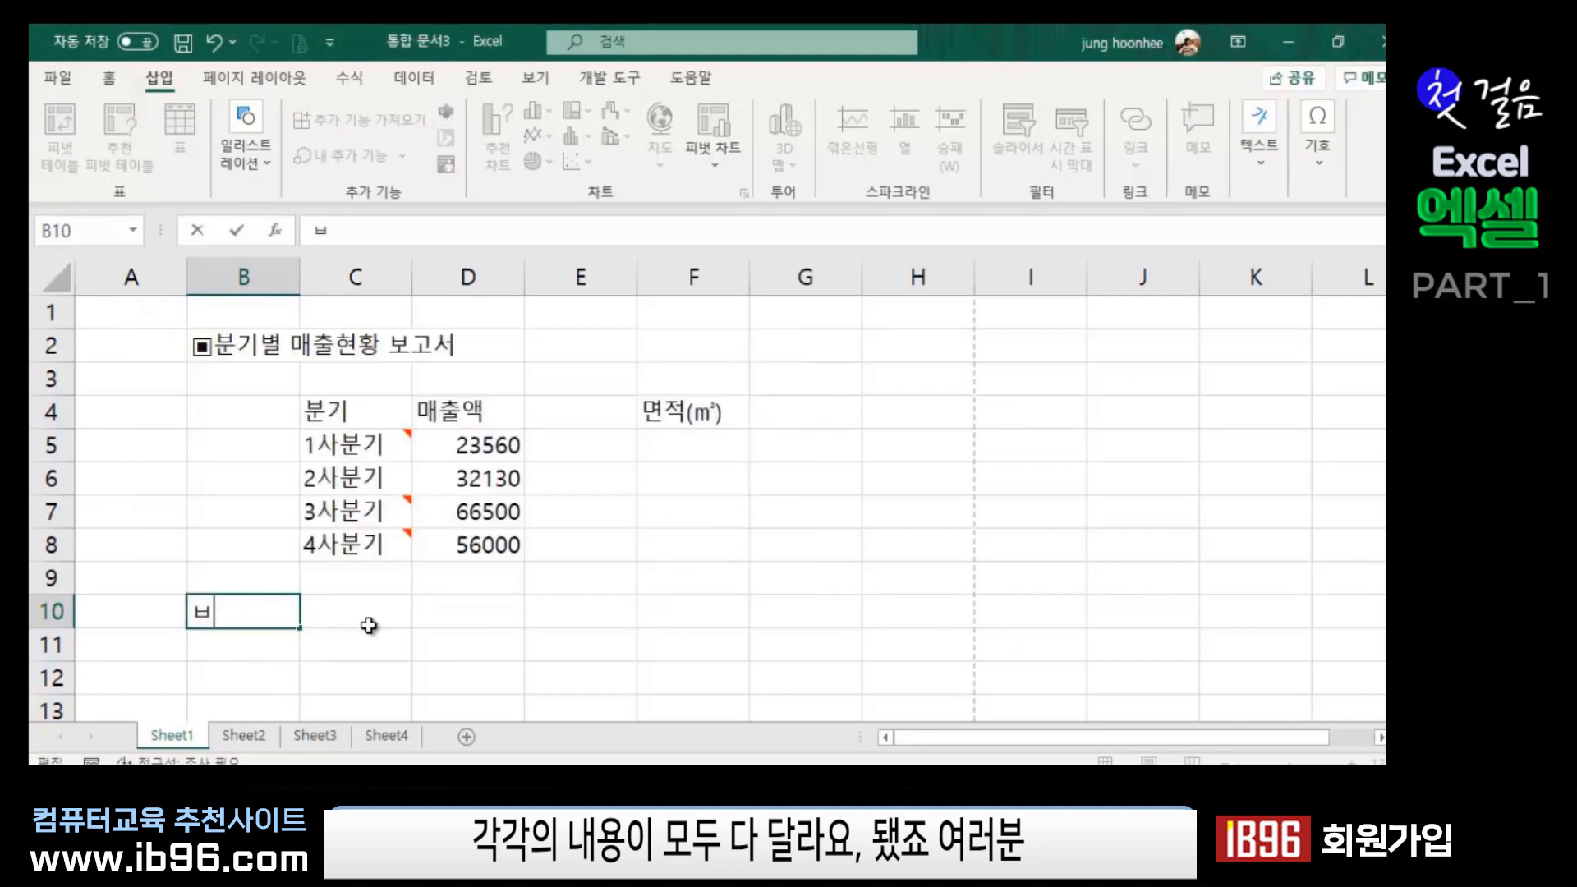
key("BackSpace")
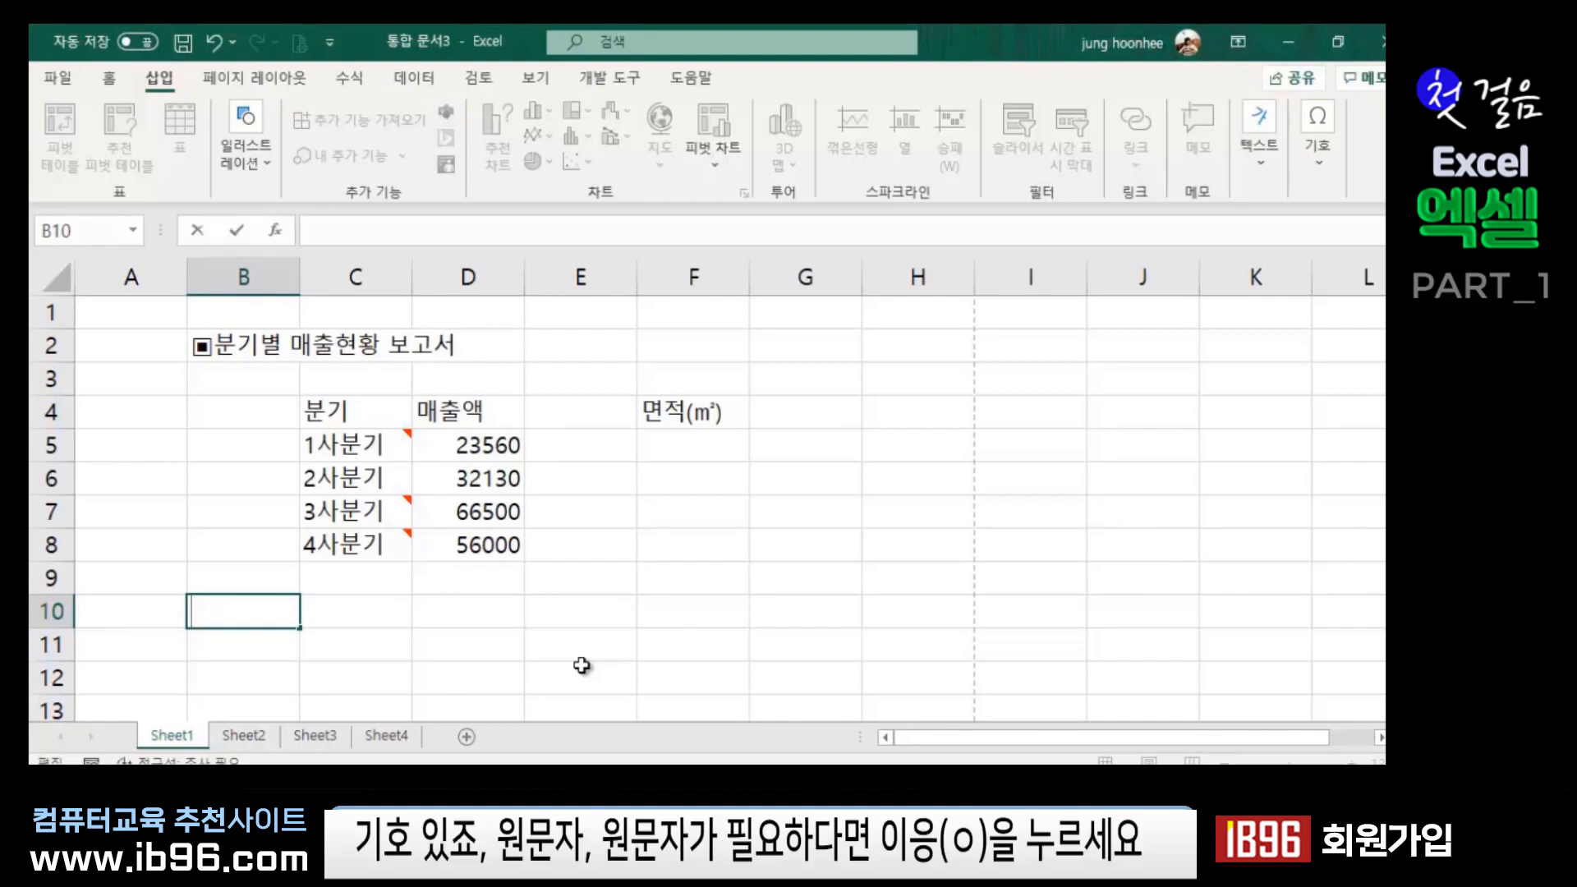
type("ㅇ")
key("Hangul_Hanja")
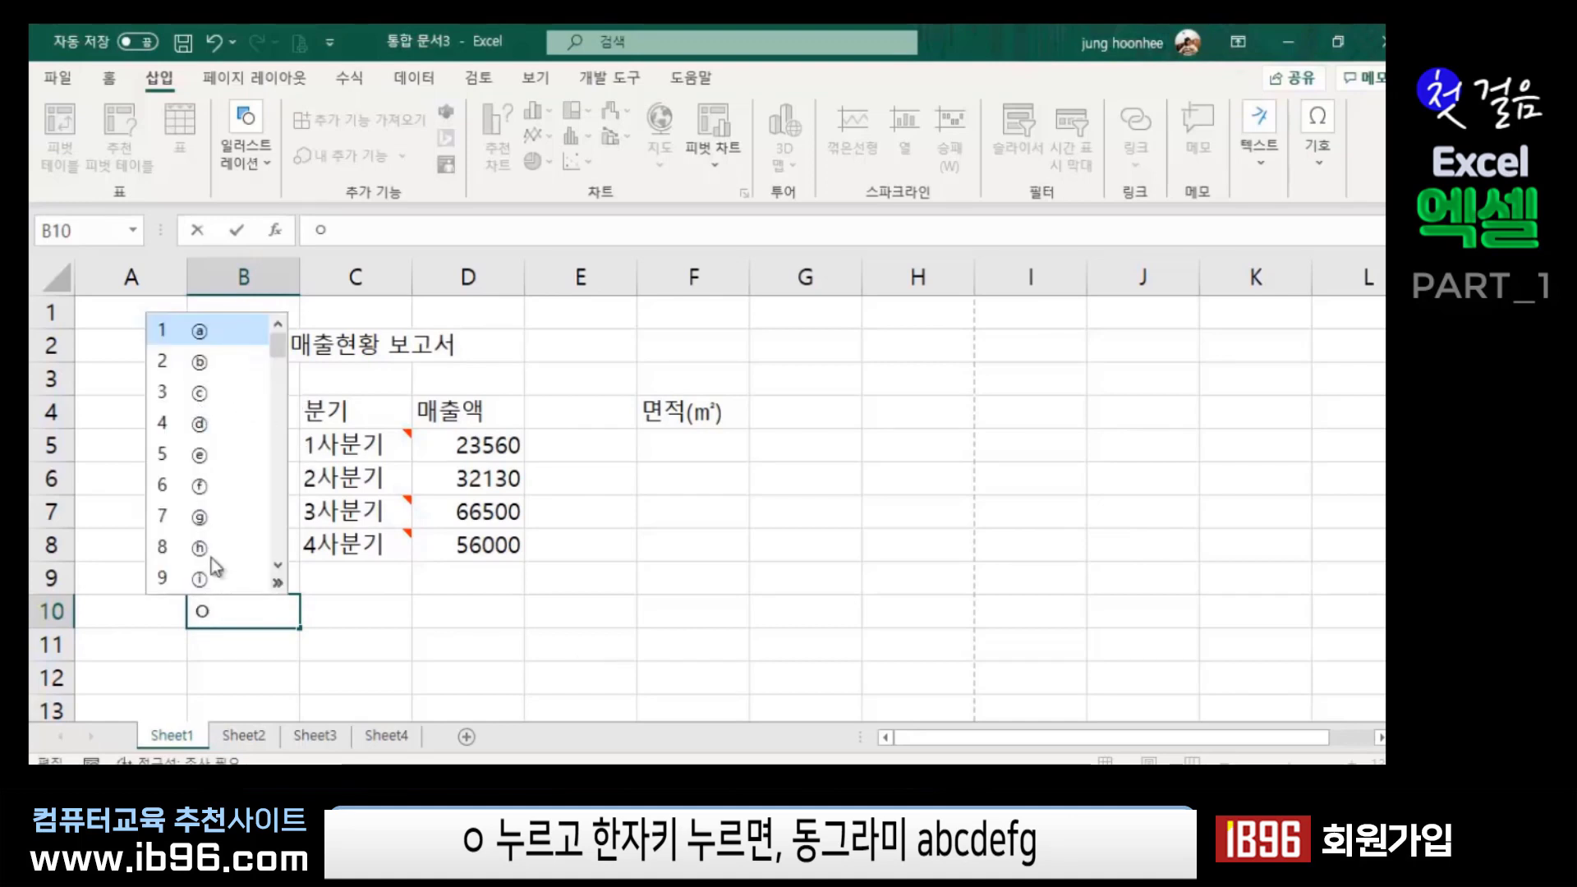
left_click(280, 583)
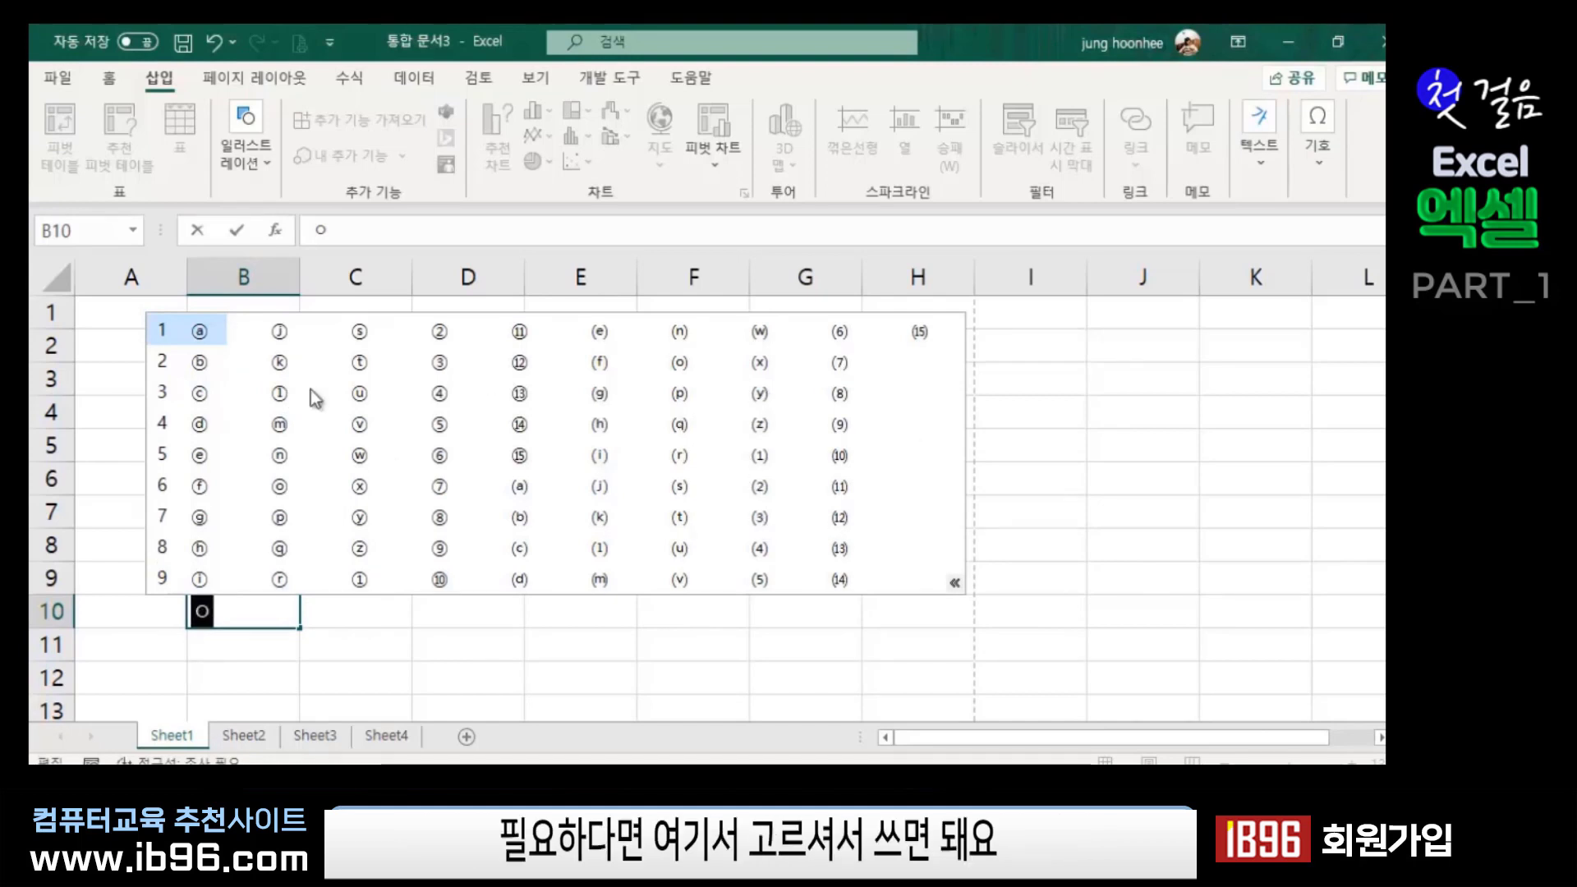
left_click(480, 651)
left_click(209, 614)
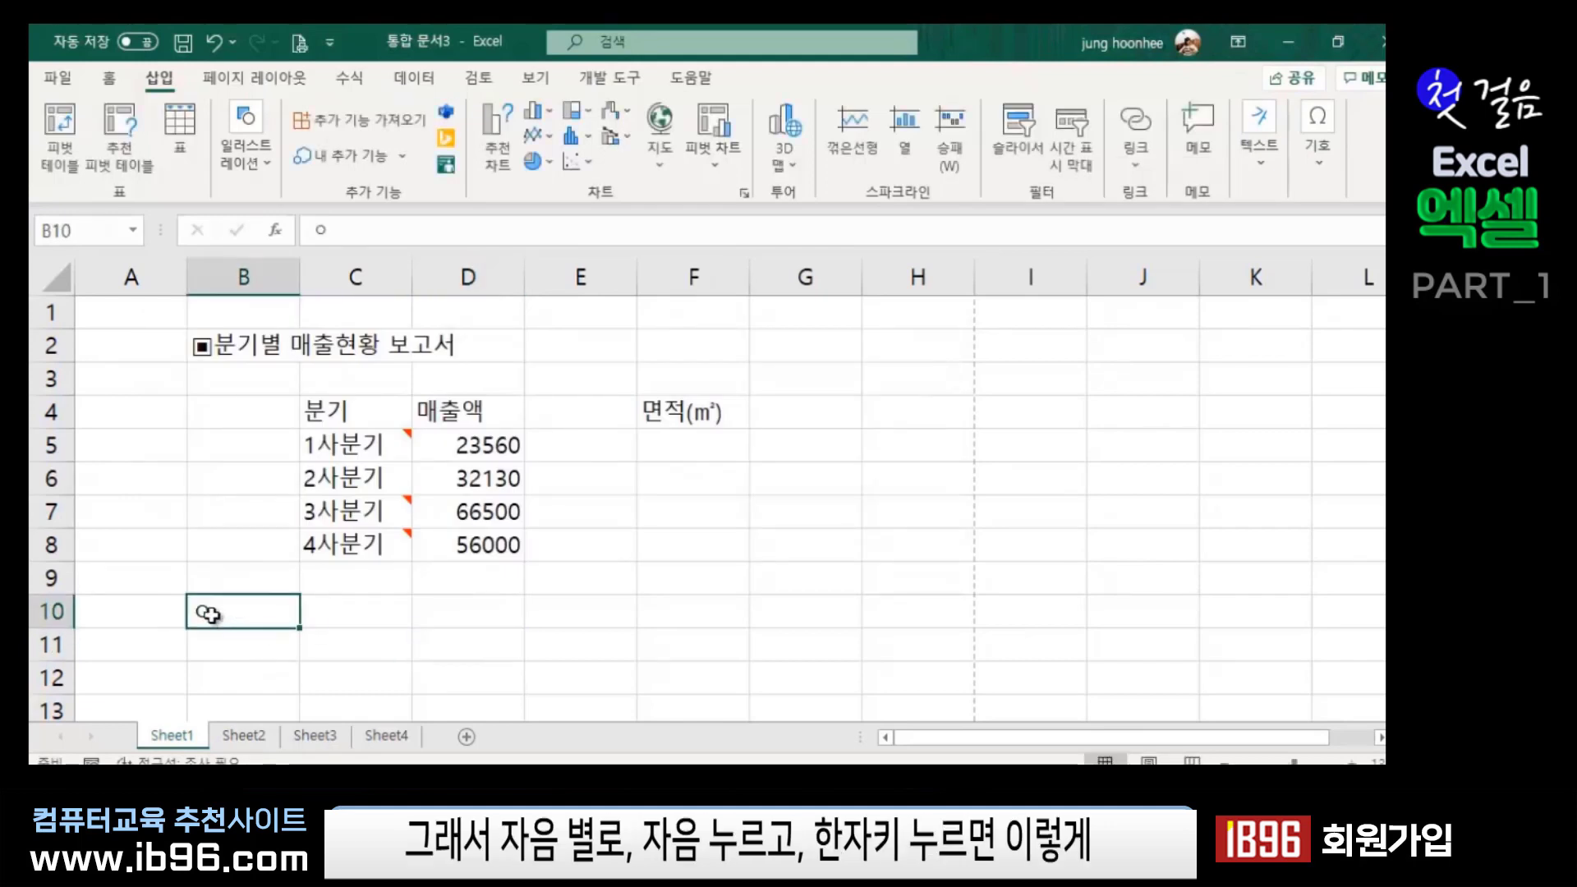
type("ㅇ")
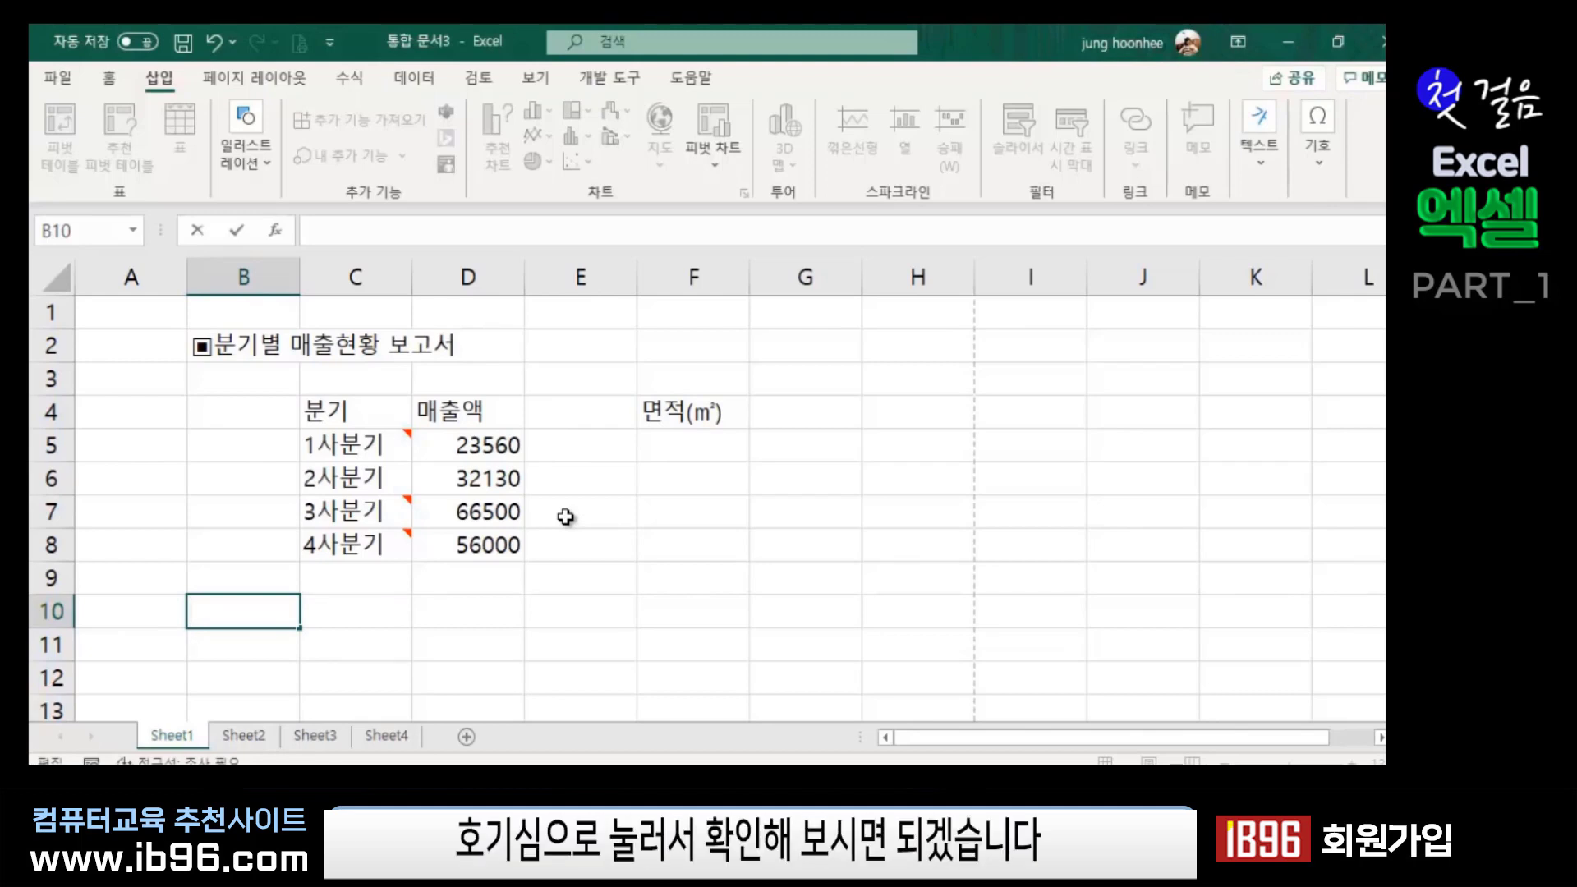
left_click(521, 606)
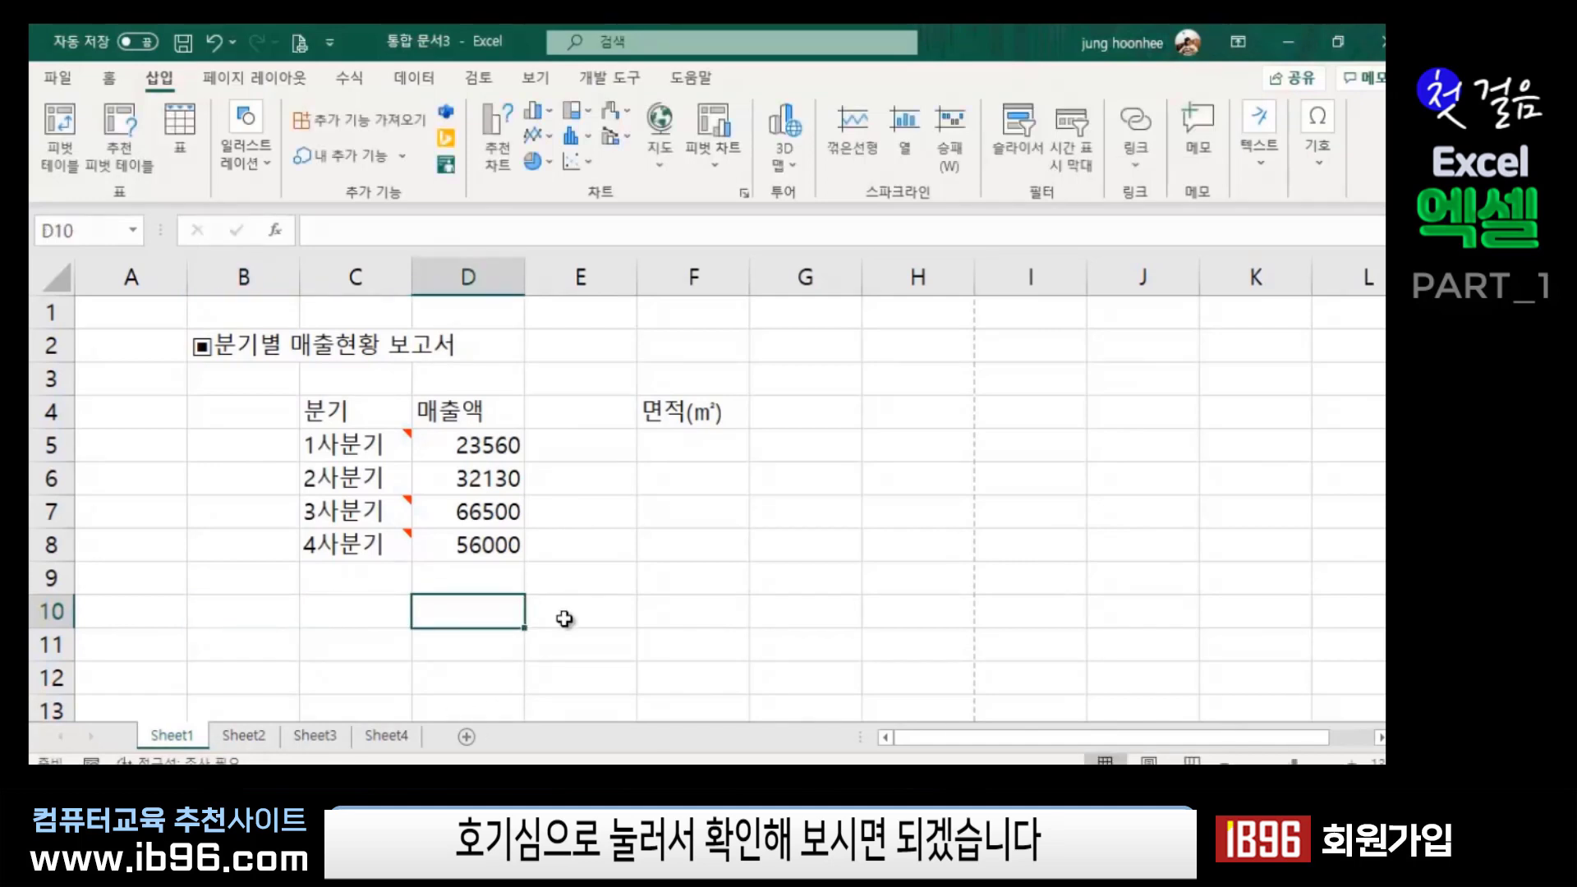
left_click(567, 624)
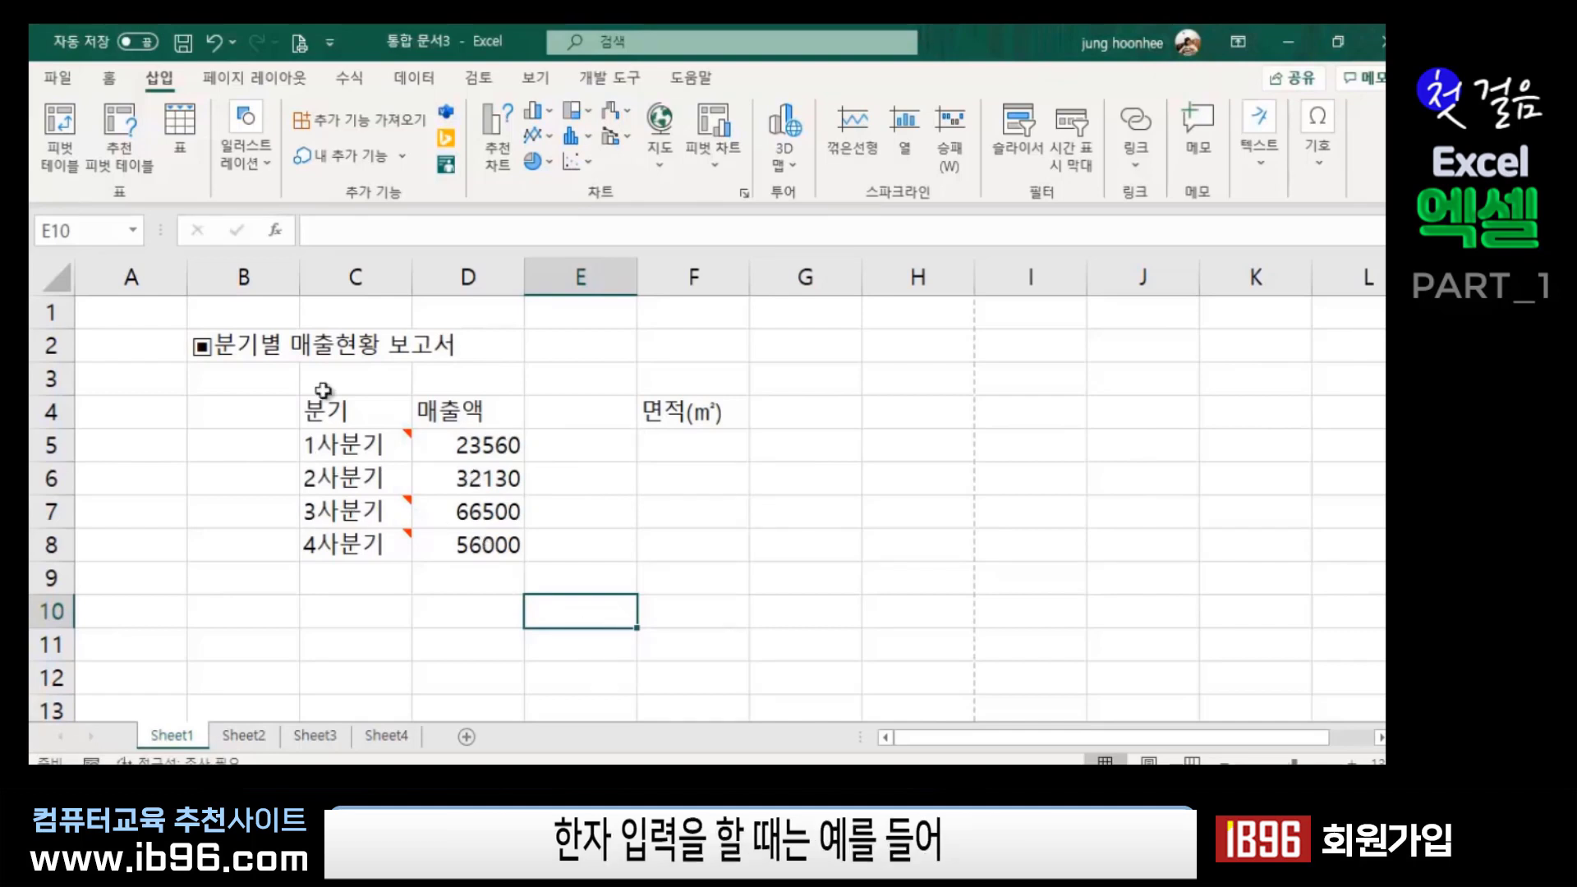
- Convert 매출 in the B2 title to the Hanja 賣出
left_click(251, 347)
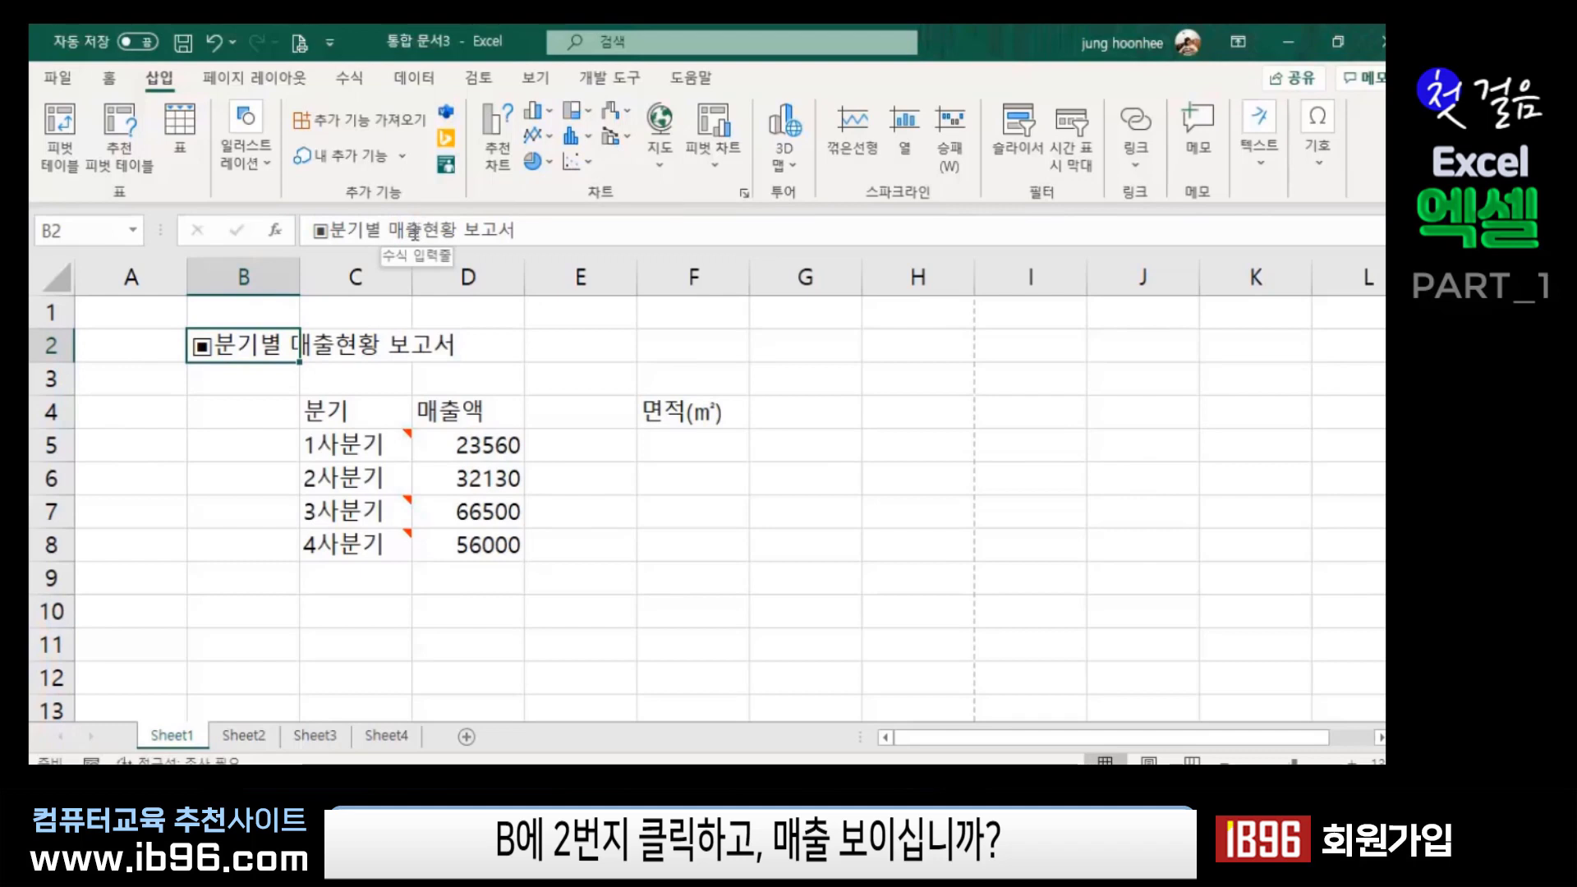
left_click_drag(390, 229, 422, 229)
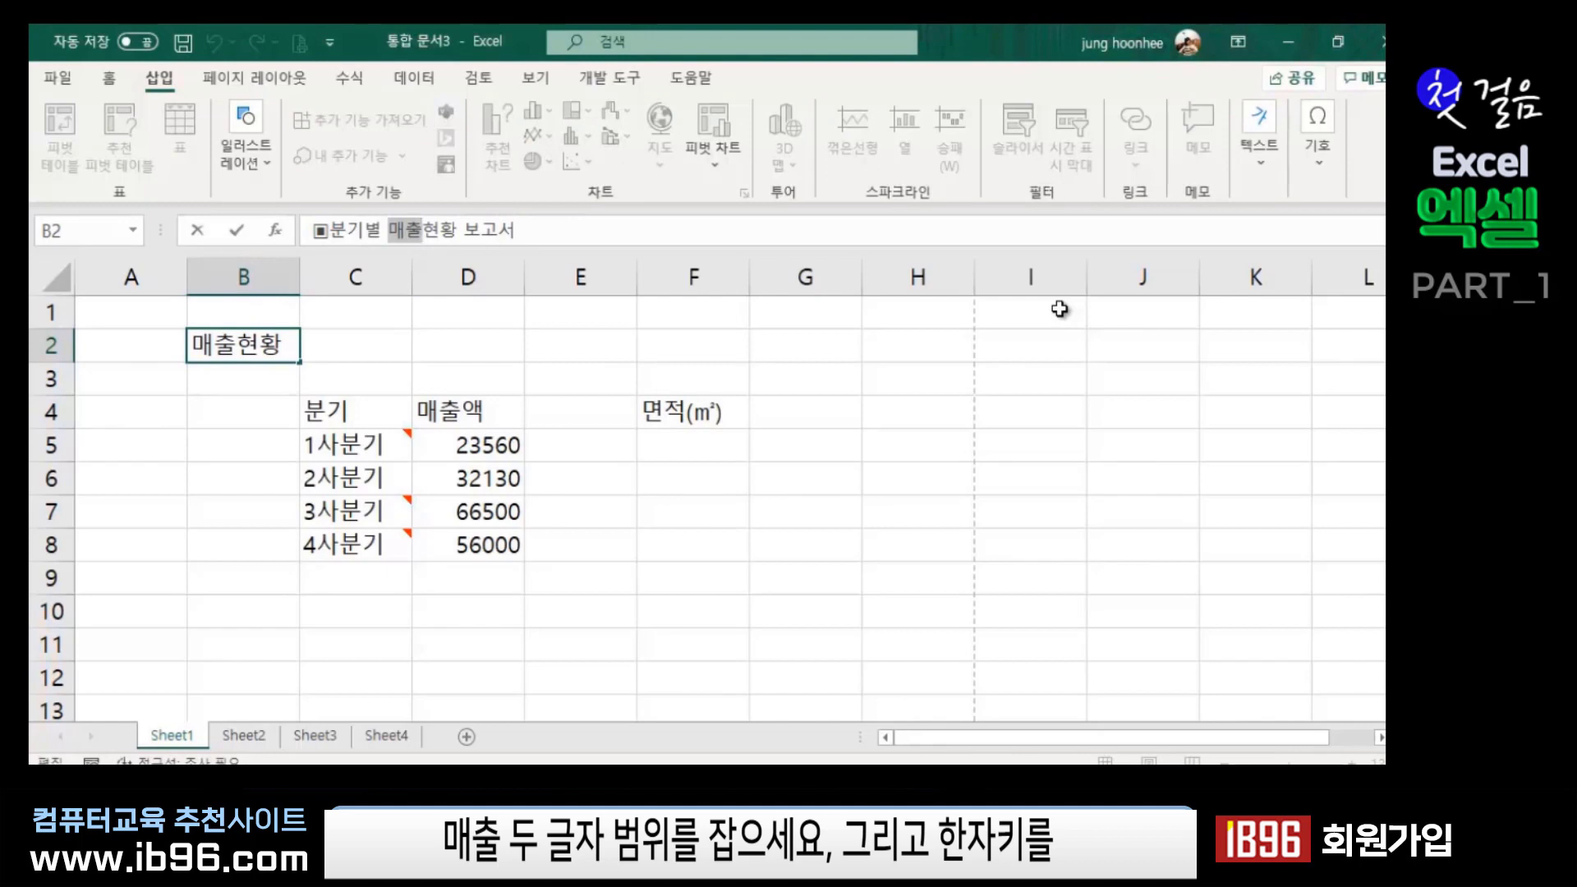
key("Hangul_Hanja")
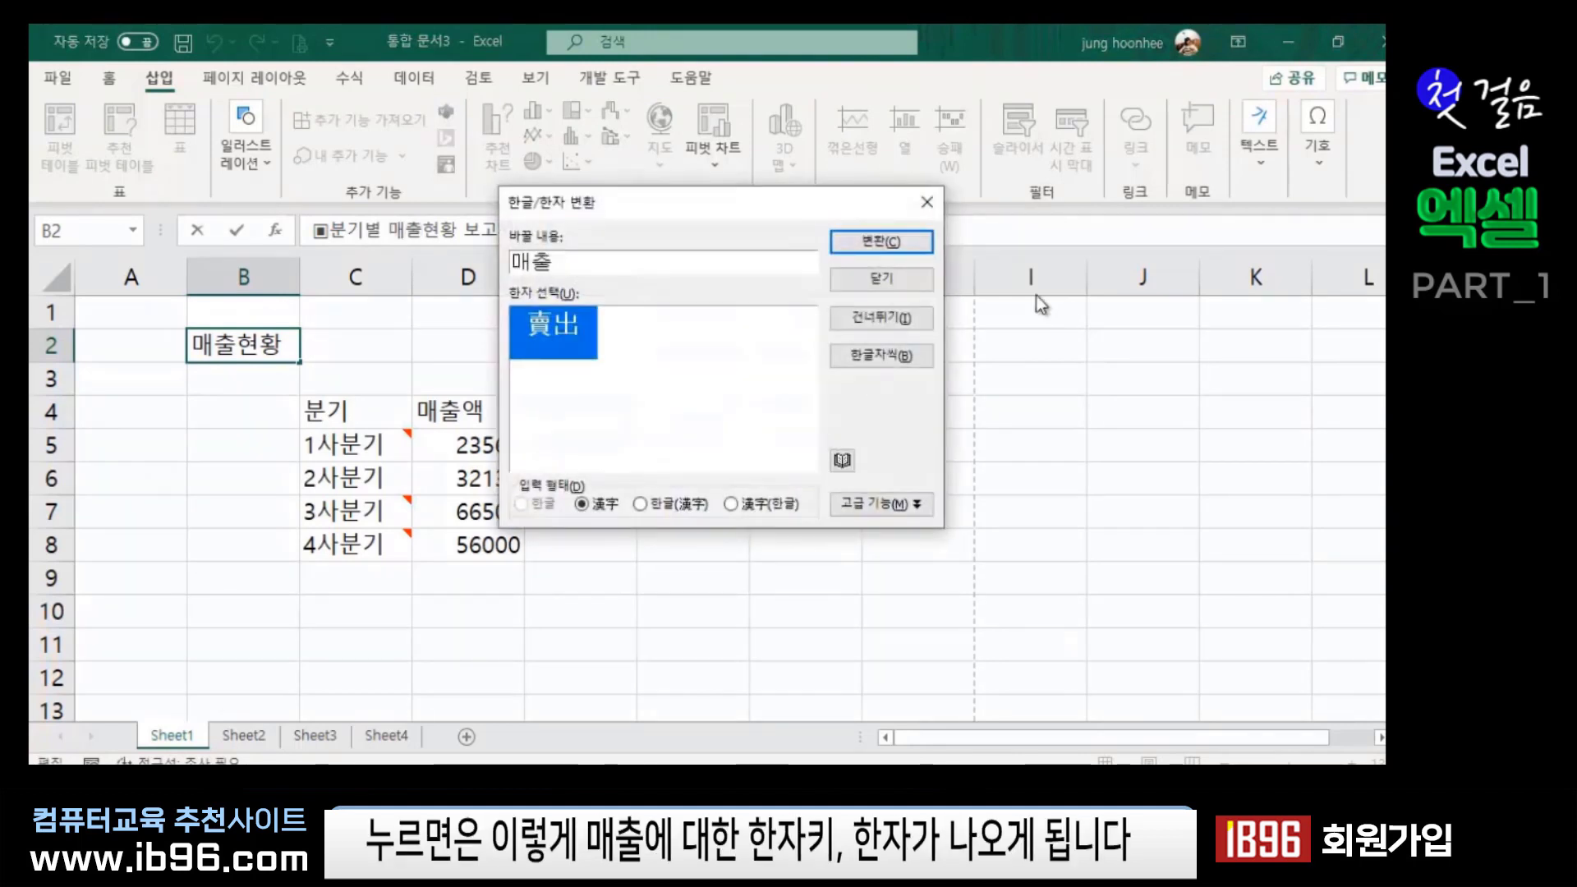
left_click_drag(732, 196, 1015, 220)
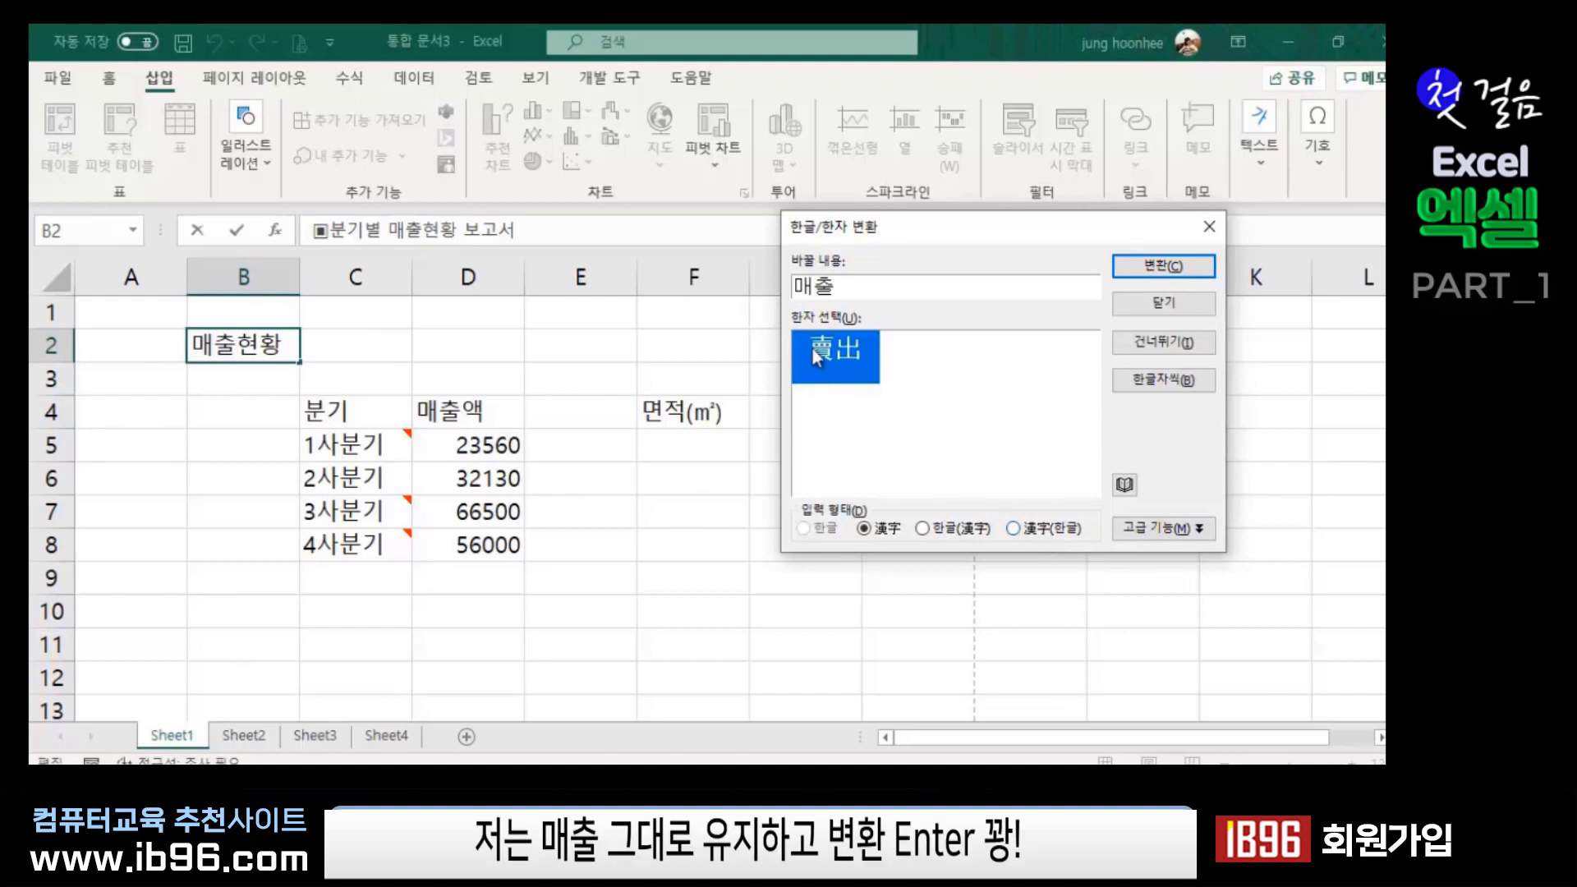
left_click(1152, 265)
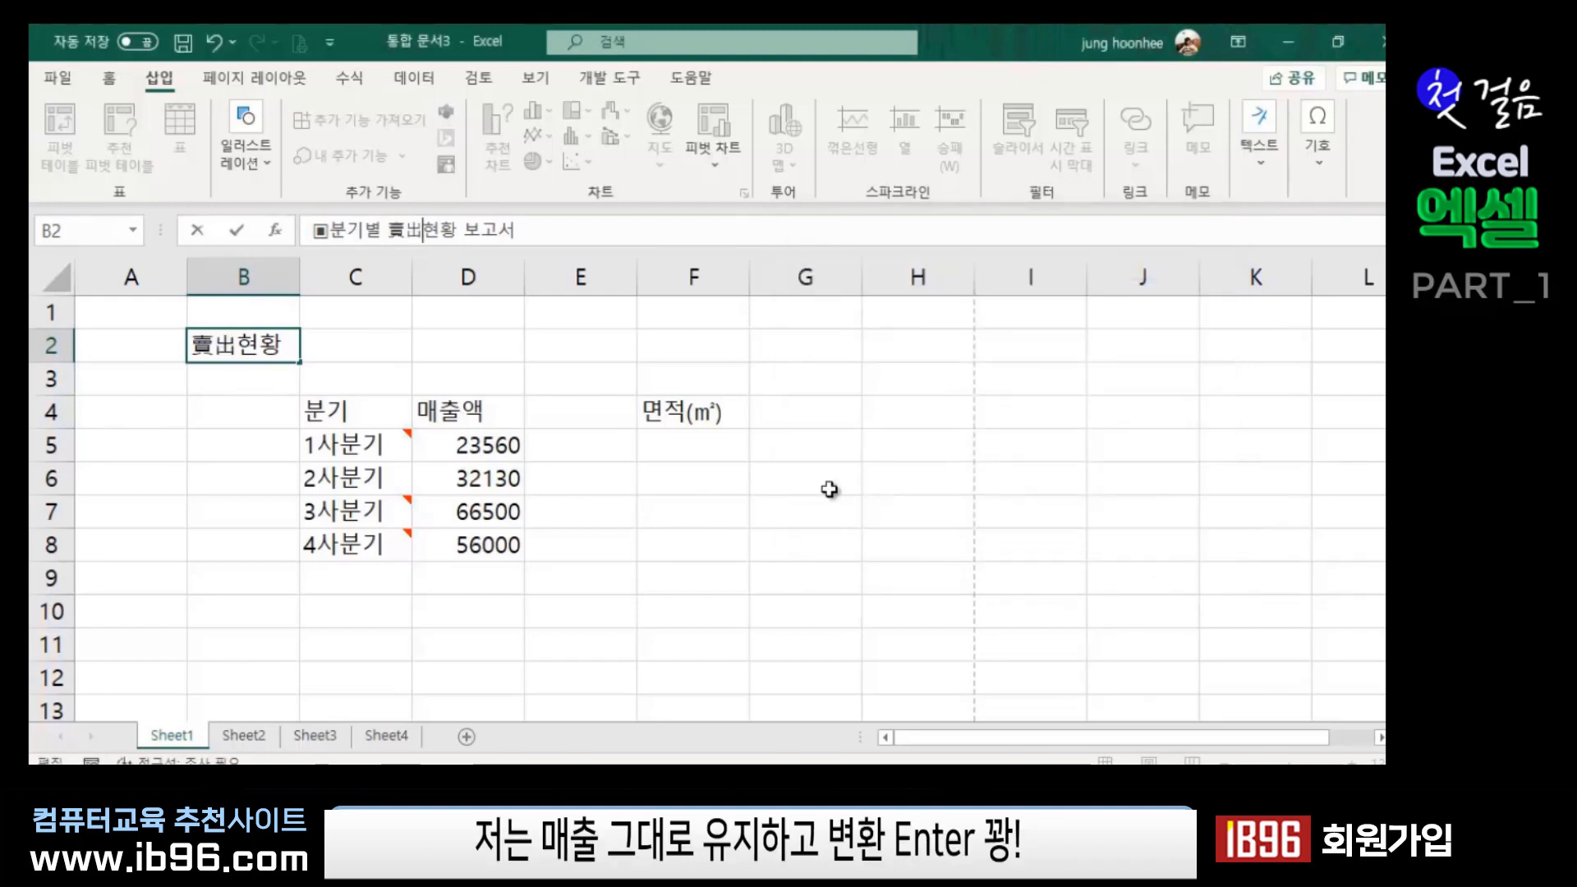
key("Return")
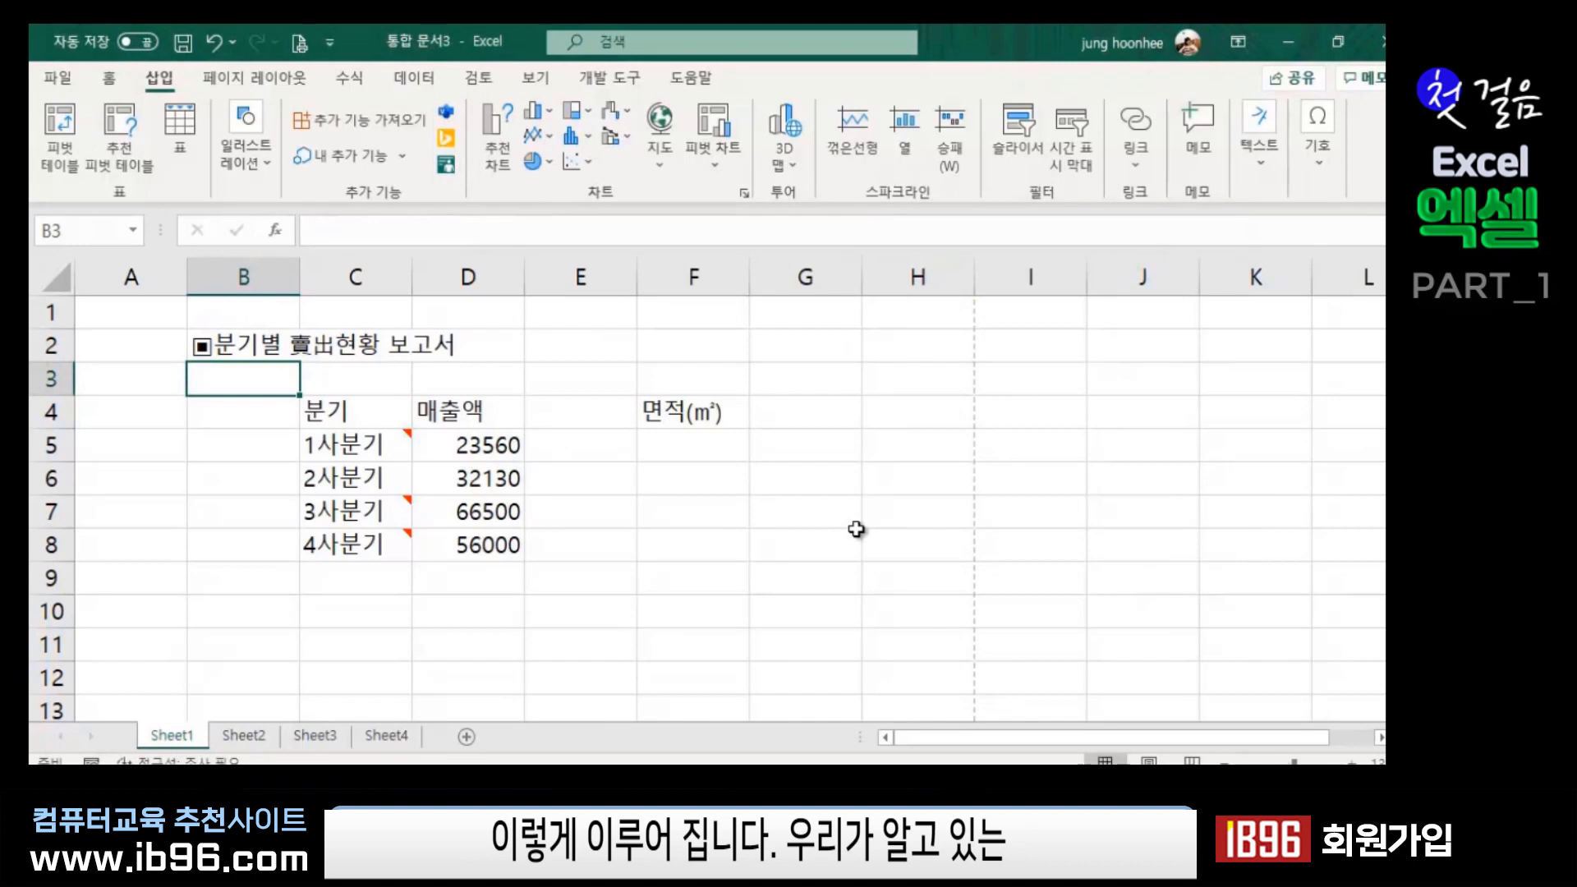
key("Up")
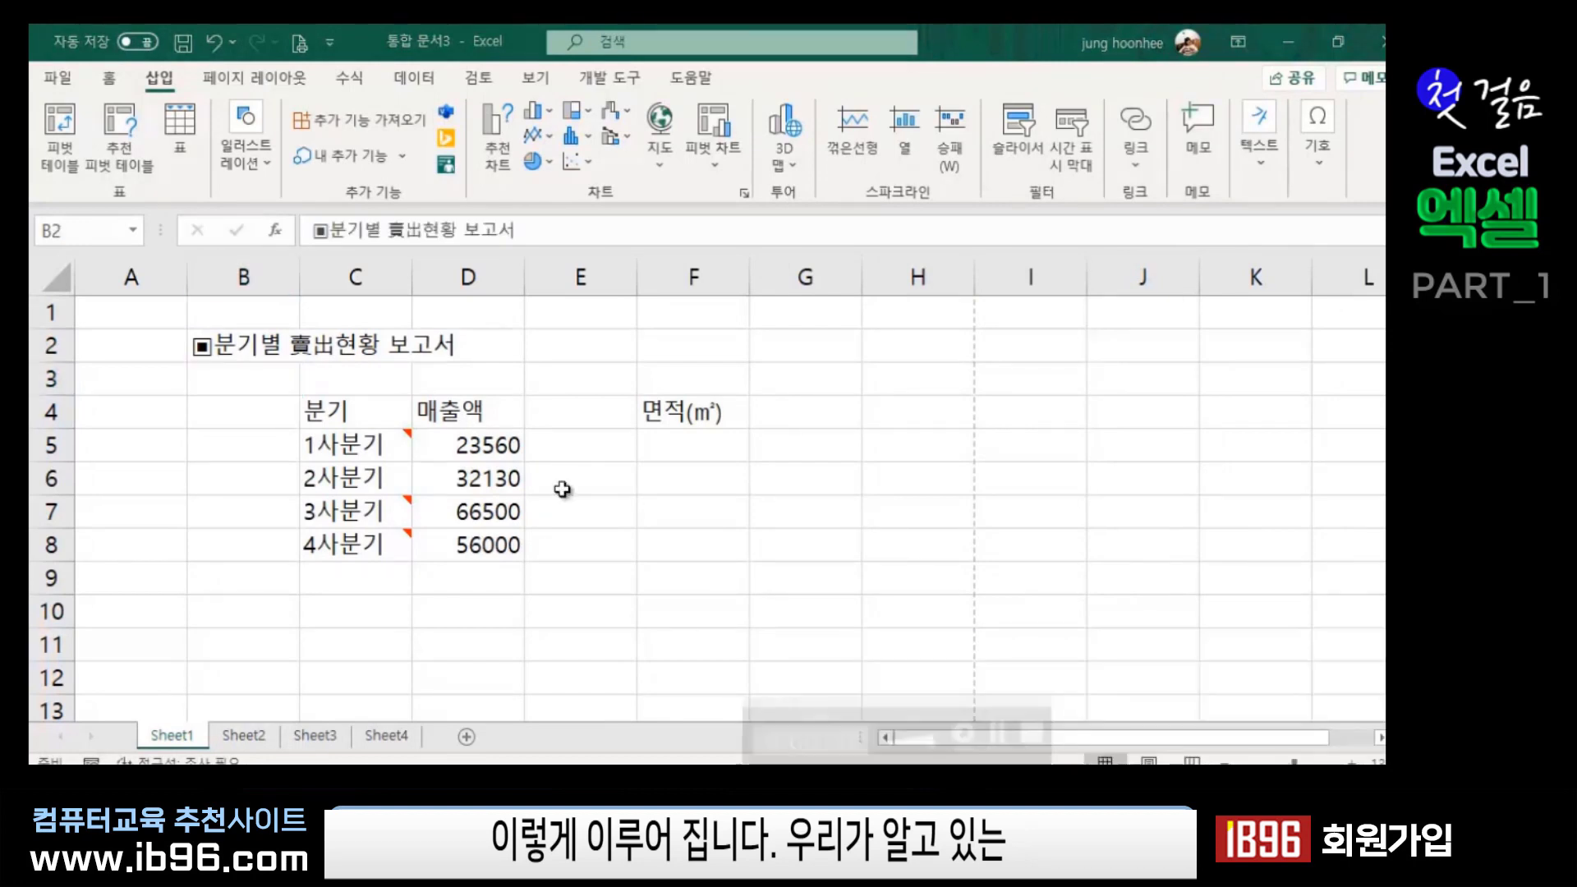